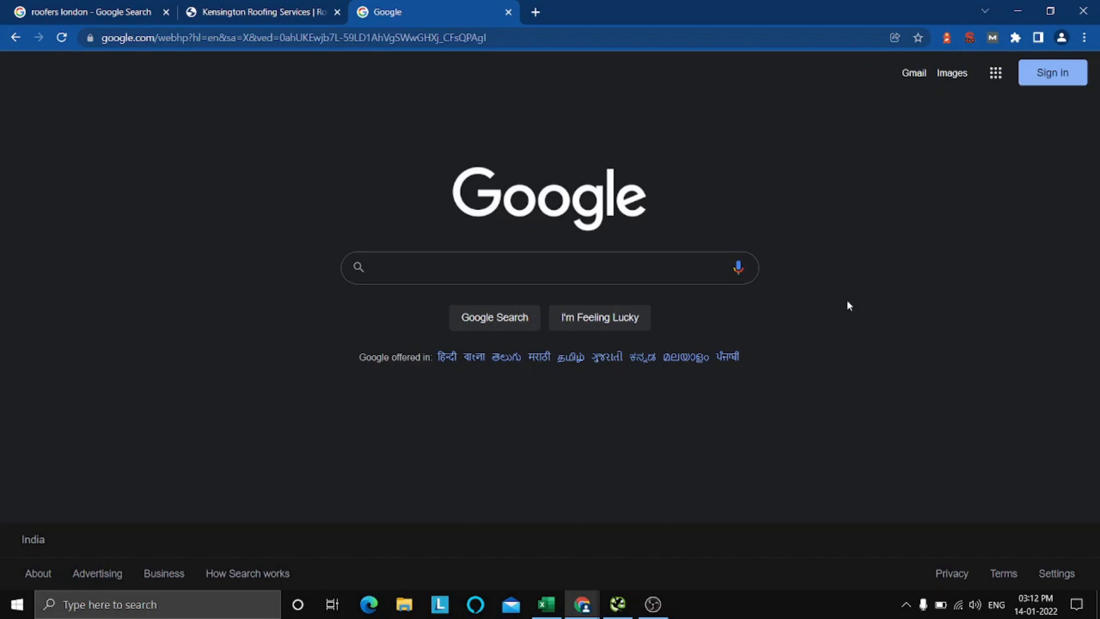
Look through the tenth page of Google results for "roofers london", from the ads down to the page links.
{"action": "left_click", "coordinate": [91, 11]}
{"action": "scroll", "coordinate": [798, 419], "scroll_direction": "up", "scroll_amount": 7}
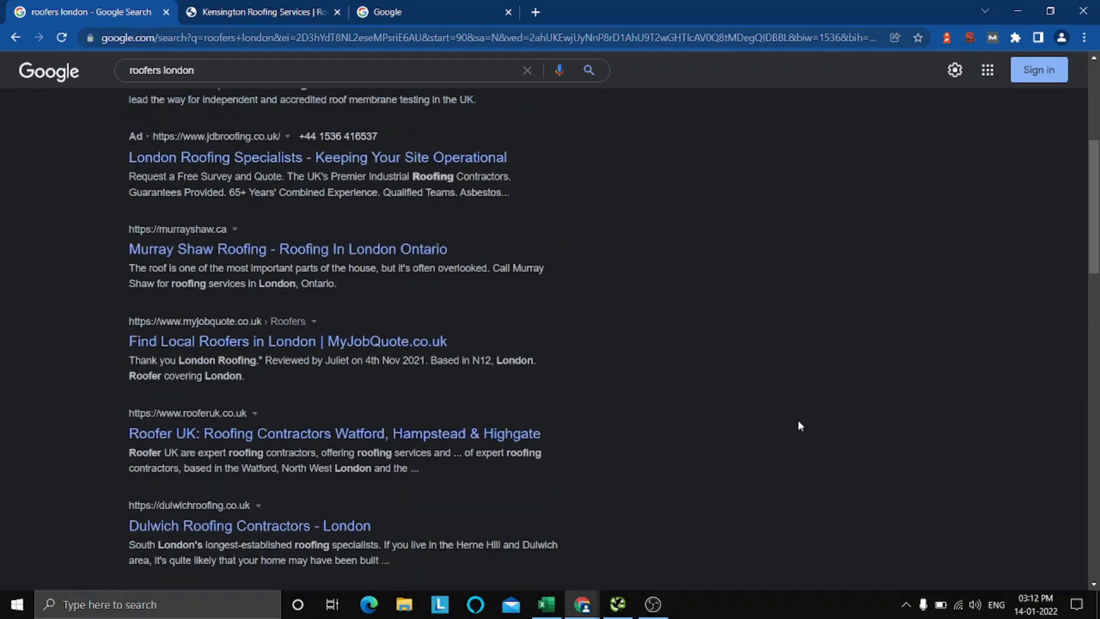
{"action": "scroll", "coordinate": [800, 425], "scroll_direction": "up", "scroll_amount": 5}
{"action": "scroll", "coordinate": [800, 426], "scroll_direction": "down", "scroll_amount": 6}
{"action": "scroll", "coordinate": [801, 426], "scroll_direction": "up", "scroll_amount": 6}
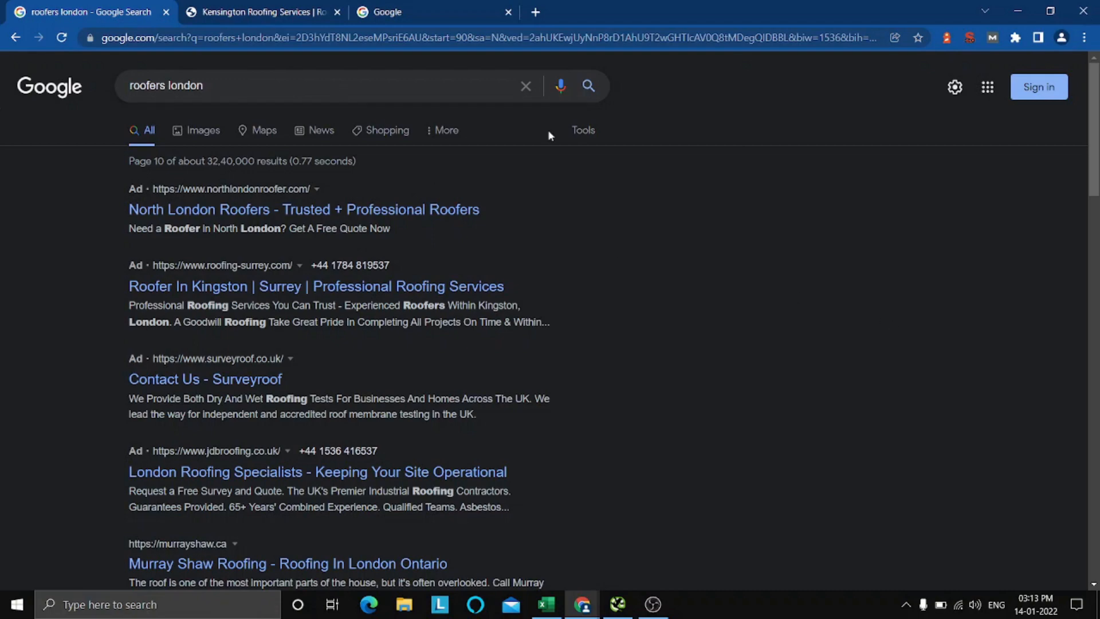
{"action": "scroll", "coordinate": [711, 271], "scroll_direction": "down", "scroll_amount": 15}
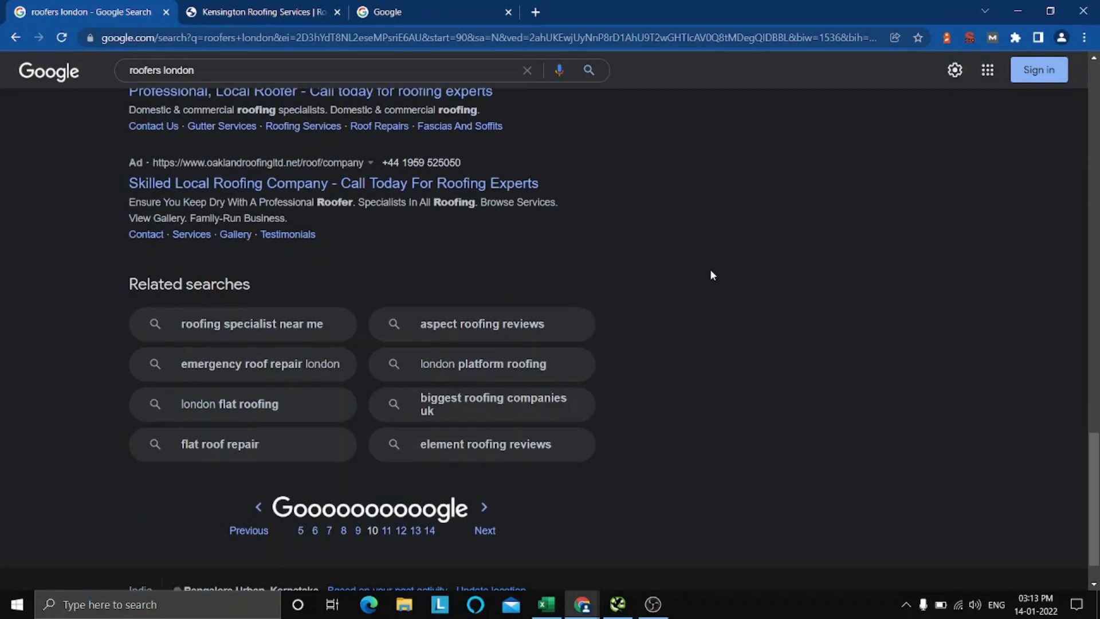
{"action": "scroll", "coordinate": [710, 270], "scroll_direction": "down", "scroll_amount": 1}
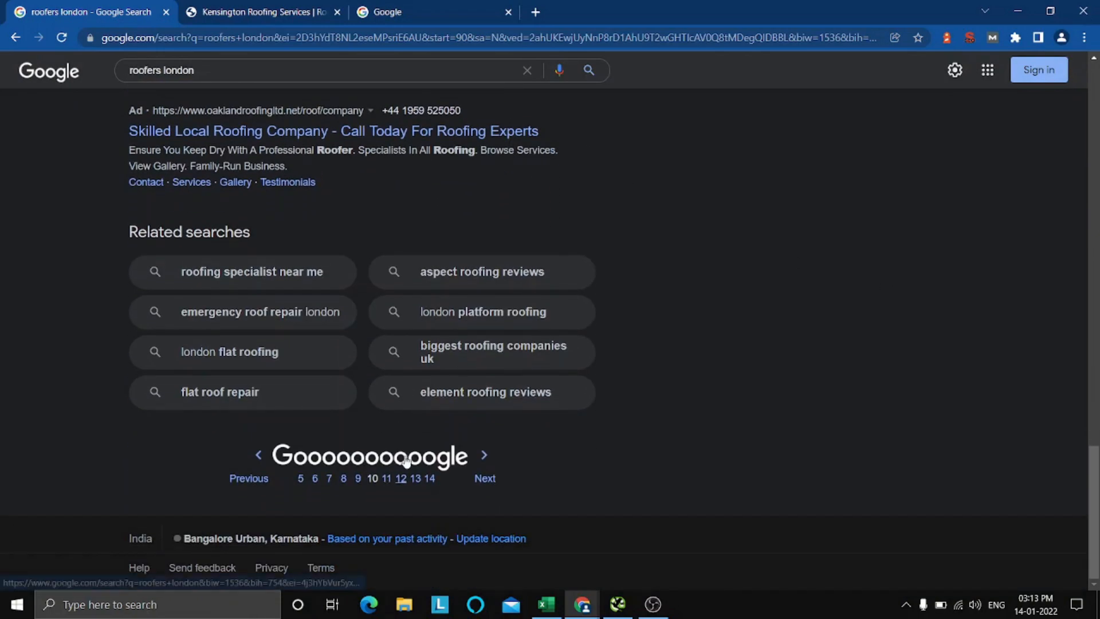
{"action": "scroll", "coordinate": [843, 352], "scroll_direction": "up", "scroll_amount": 3}
{"action": "scroll", "coordinate": [843, 352], "scroll_direction": "up", "scroll_amount": 11}
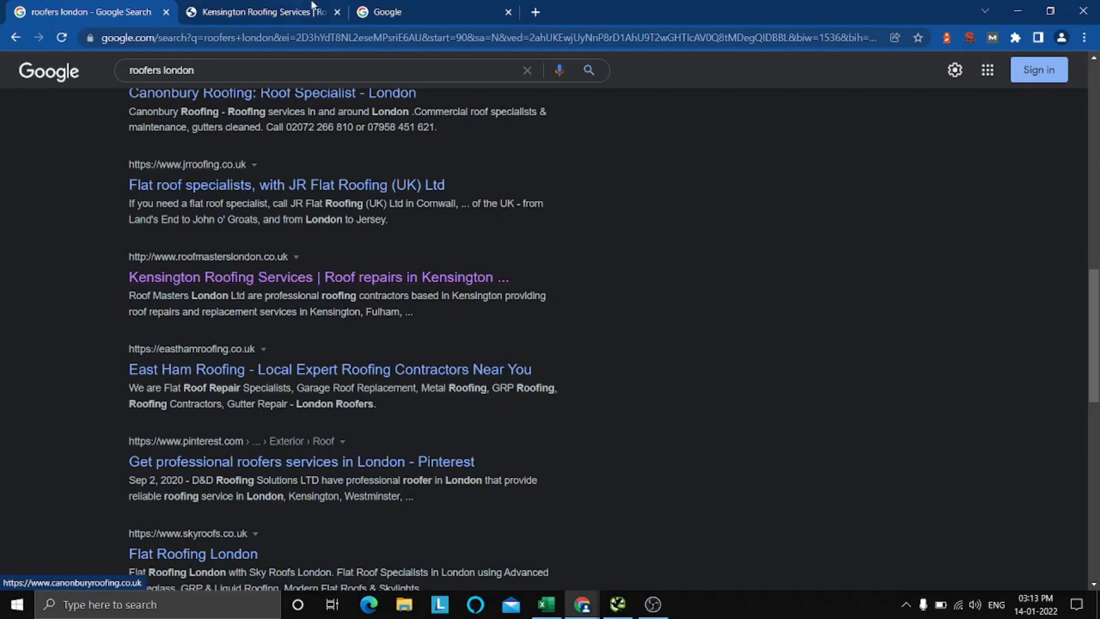
Examine the Roof Masters London home page, including its services, reviews, contact details and quote form.
{"action": "left_click", "coordinate": [267, 7]}
{"action": "scroll", "coordinate": [976, 381], "scroll_direction": "down", "scroll_amount": 10}
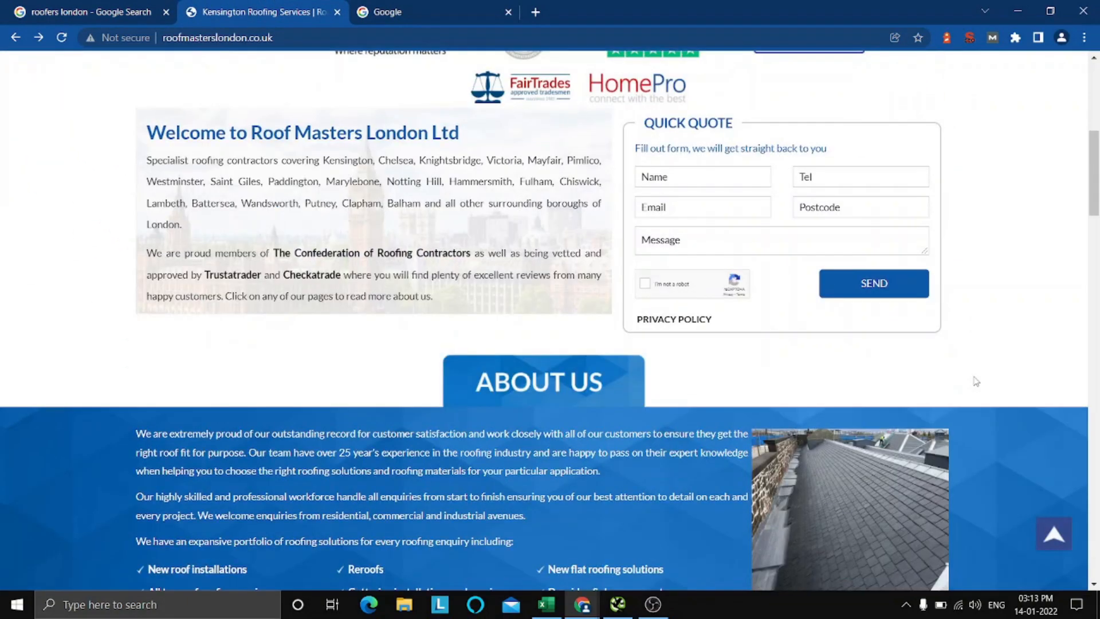
{"action": "scroll", "coordinate": [1099, 346], "scroll_direction": "down", "scroll_amount": 6}
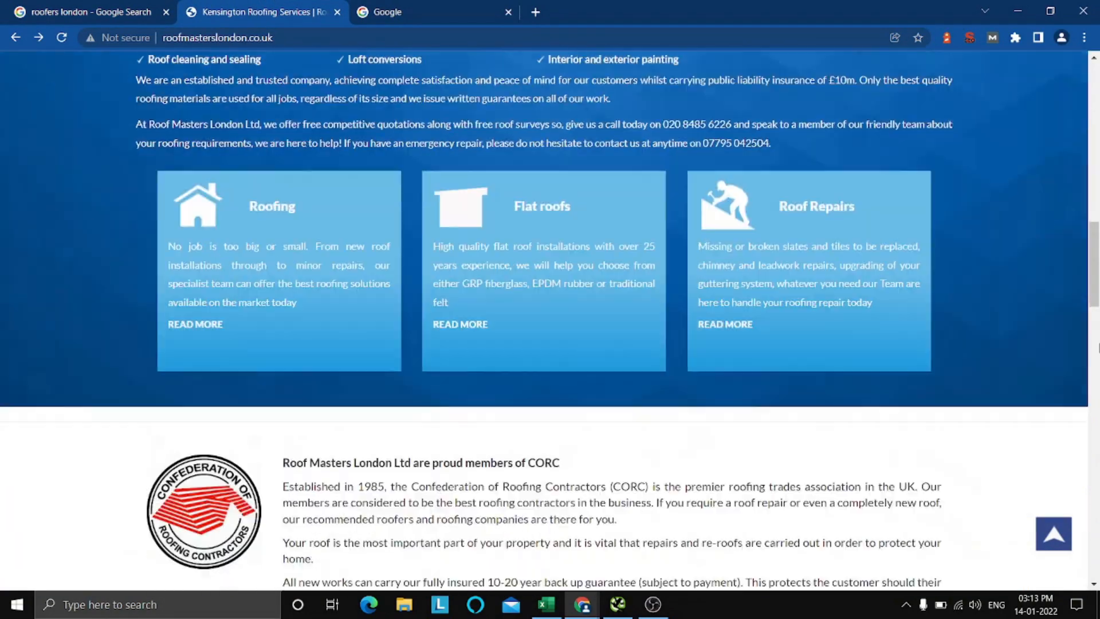
{"action": "scroll", "coordinate": [1099, 345], "scroll_direction": "down", "scroll_amount": 18}
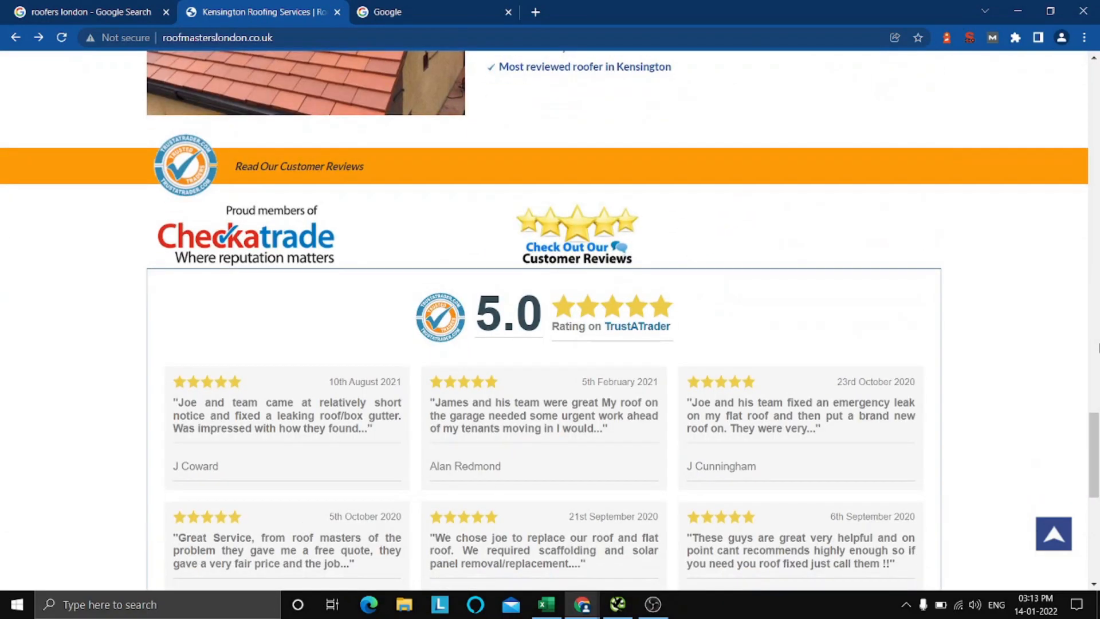
{"action": "scroll", "coordinate": [1098, 347], "scroll_direction": "up", "scroll_amount": 3}
{"action": "scroll", "coordinate": [1098, 348], "scroll_direction": "up", "scroll_amount": 2}
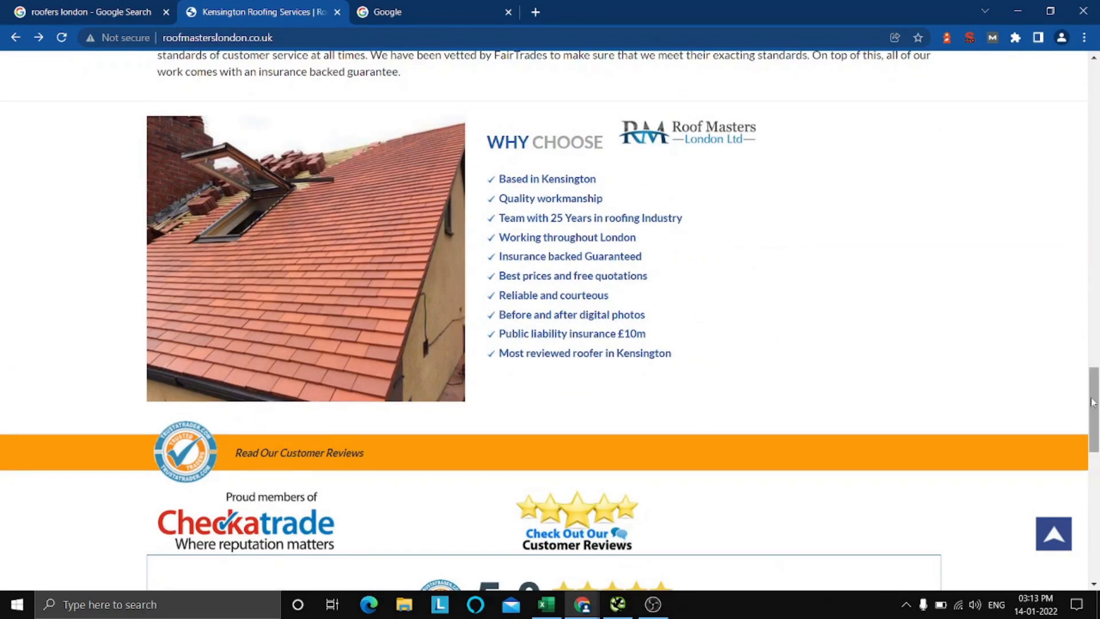
{"action": "scroll", "coordinate": [1093, 401], "scroll_direction": "up", "scroll_amount": 10}
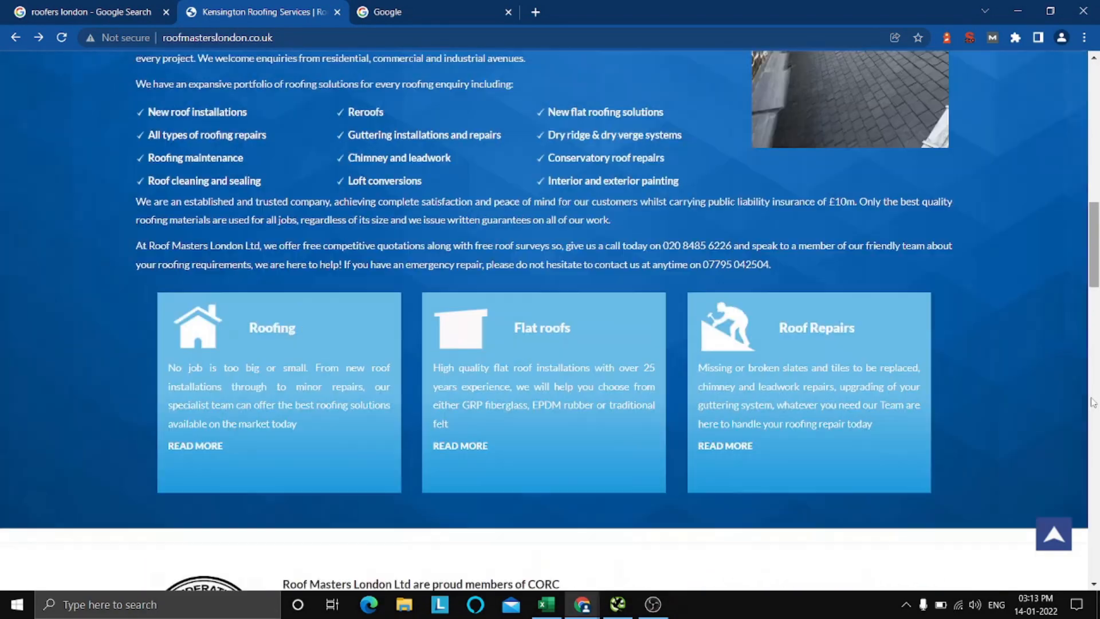
{"action": "scroll", "coordinate": [1093, 401], "scroll_direction": "up", "scroll_amount": 10}
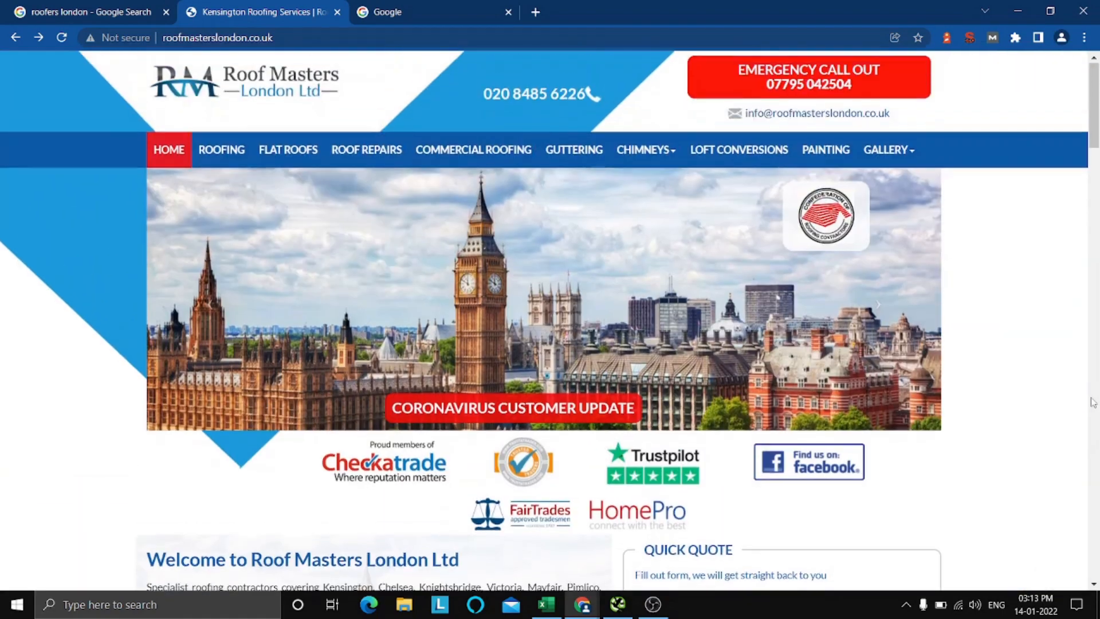
{"action": "scroll", "coordinate": [1093, 401], "scroll_direction": "down", "scroll_amount": 4}
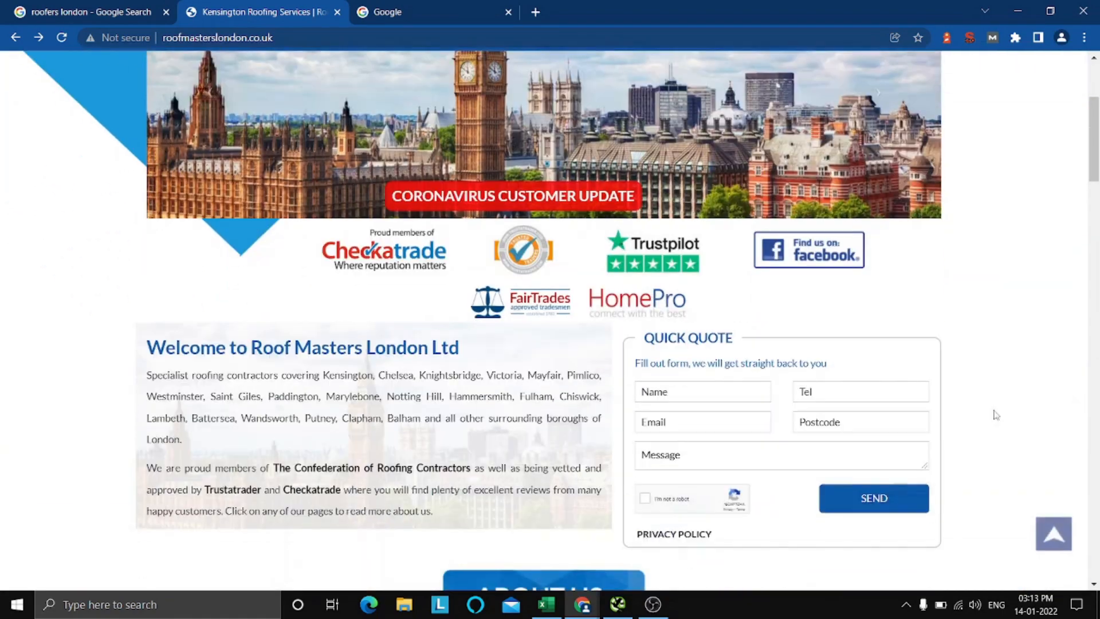
Switch to the SEO audit checklist workbook in Excel and look over its header and on-page audit items.
{"action": "left_click", "coordinate": [547, 605]}
{"action": "left_click", "coordinate": [695, 384]}
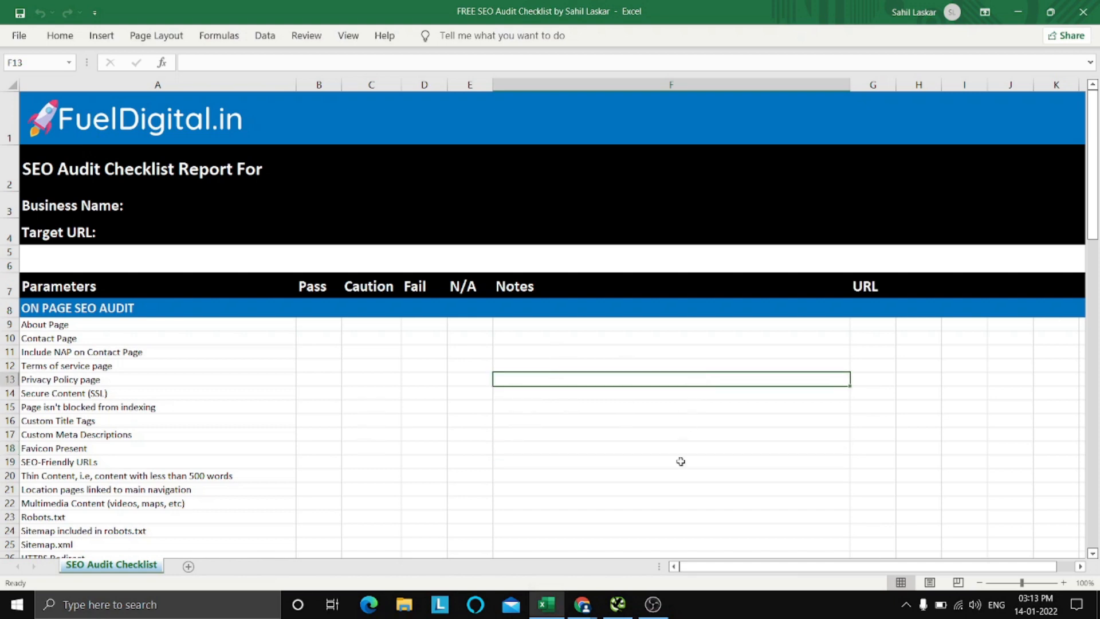
{"action": "left_click", "coordinate": [678, 460]}
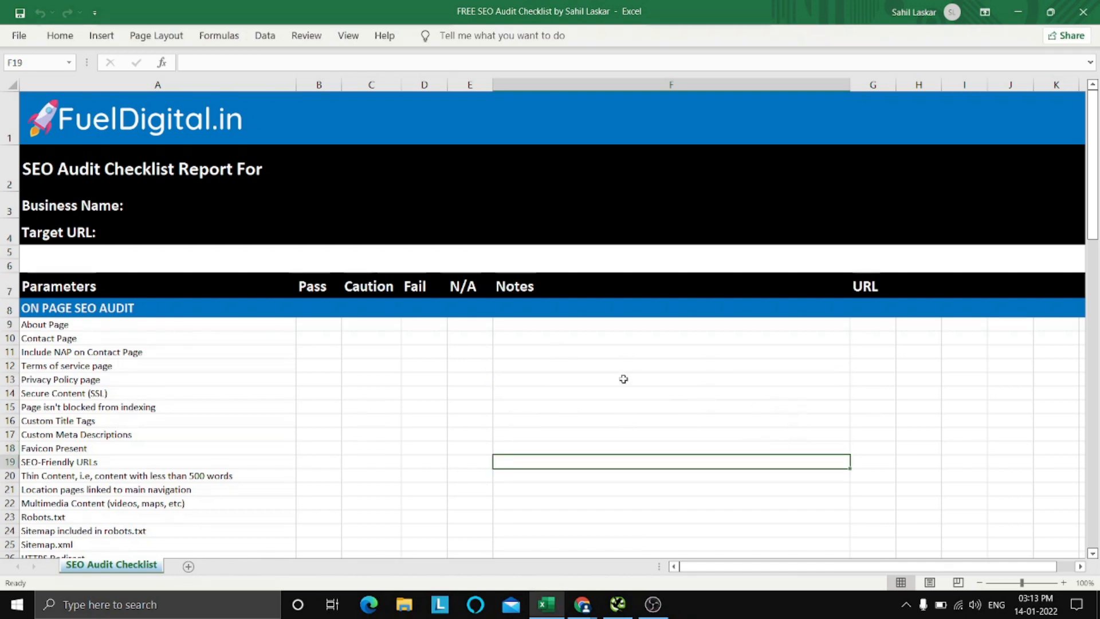
{"action": "scroll", "coordinate": [758, 377], "scroll_direction": "down", "scroll_amount": 1}
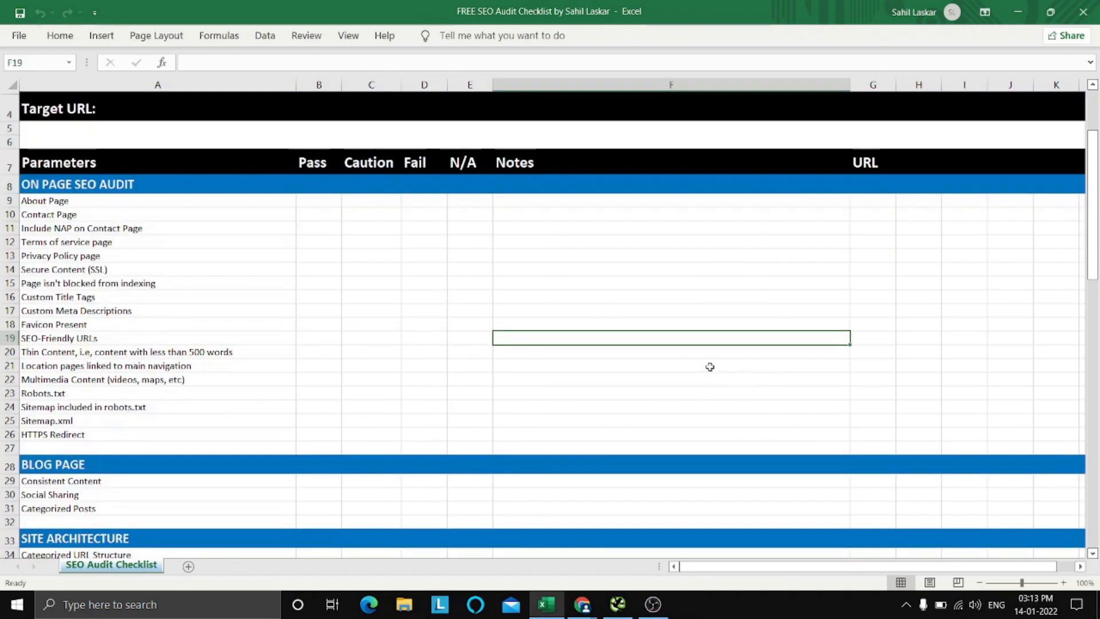
{"action": "scroll", "coordinate": [710, 366], "scroll_direction": "down", "scroll_amount": 1}
{"action": "scroll", "coordinate": [710, 366], "scroll_direction": "up", "scroll_amount": 1}
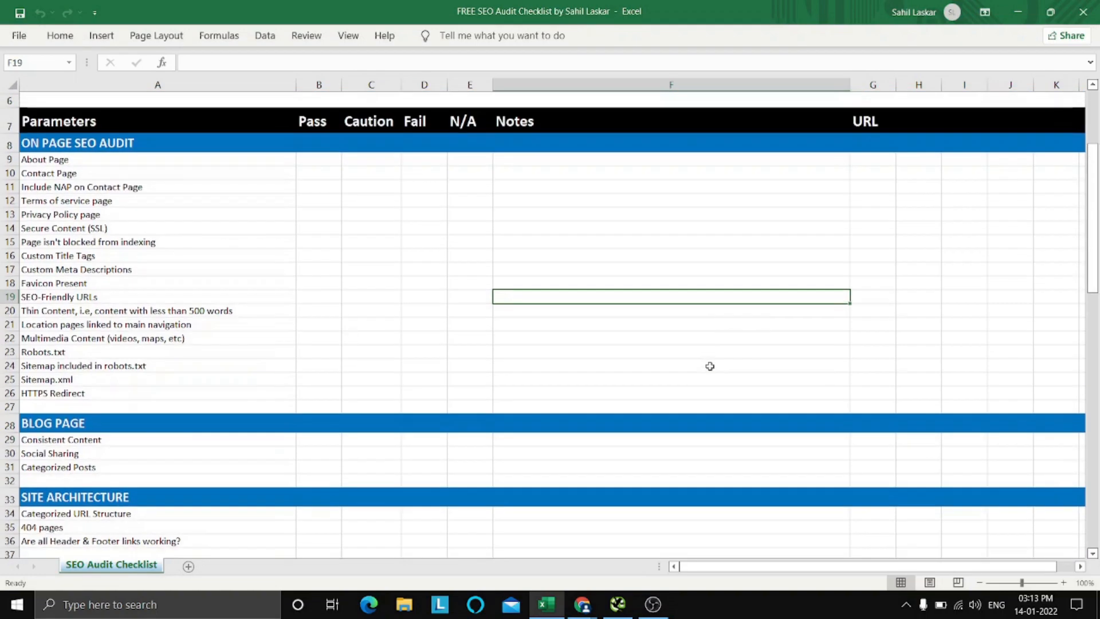
{"action": "scroll", "coordinate": [710, 367], "scroll_direction": "up", "scroll_amount": 2}
{"action": "left_click", "coordinate": [642, 361]}
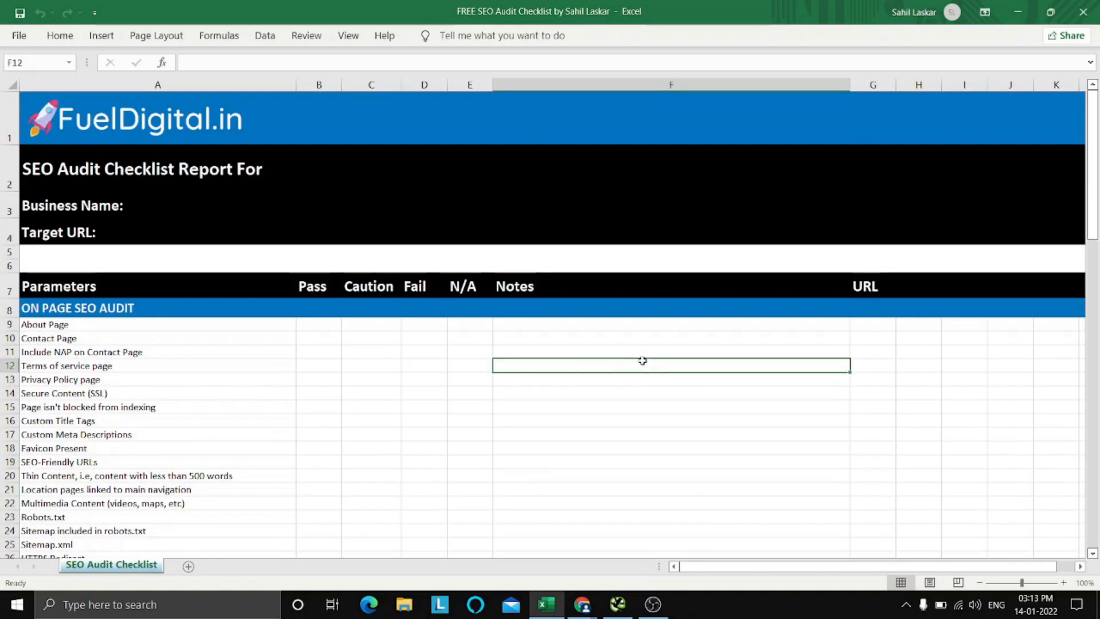
{"action": "left_click", "coordinate": [460, 378]}
{"action": "left_click", "coordinate": [598, 434]}
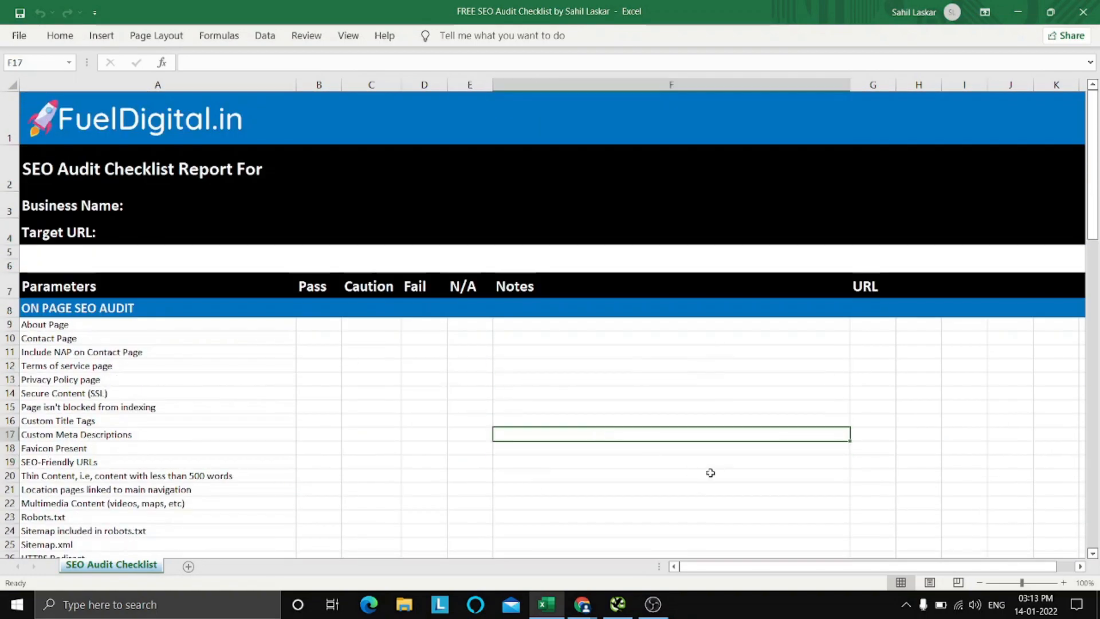
Minimize Excel and review the "roofers london" search results in Chrome again.
{"action": "left_click", "coordinate": [1030, 4]}
{"action": "key", "text": "ctrl+shift+Tab"}
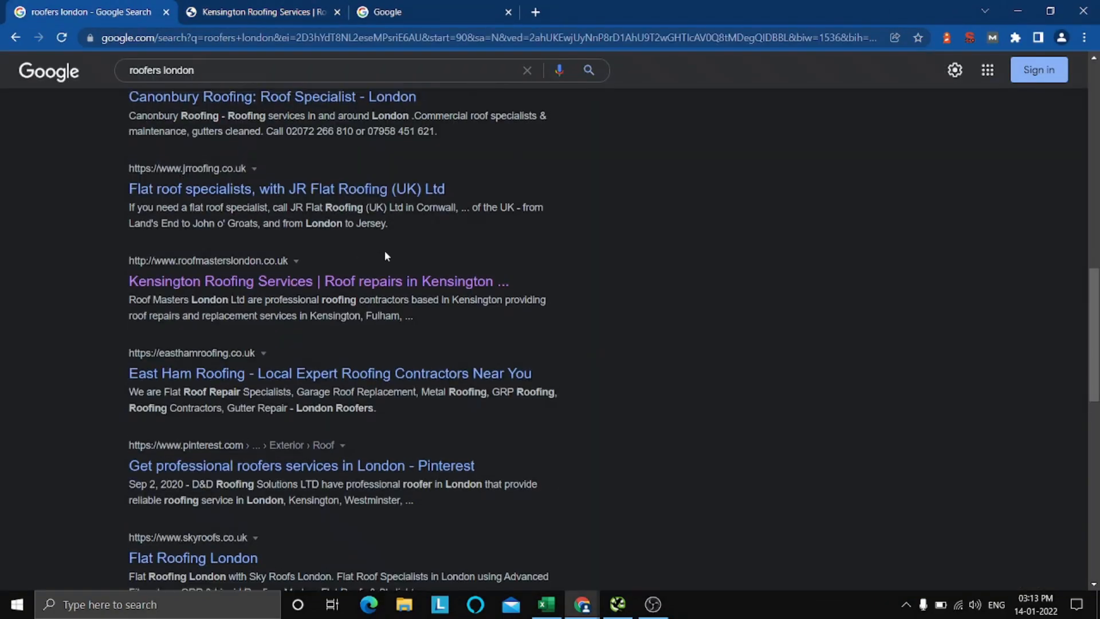
{"action": "scroll", "coordinate": [665, 294], "scroll_direction": "up", "scroll_amount": 12}
{"action": "scroll", "coordinate": [666, 294], "scroll_direction": "down", "scroll_amount": 3}
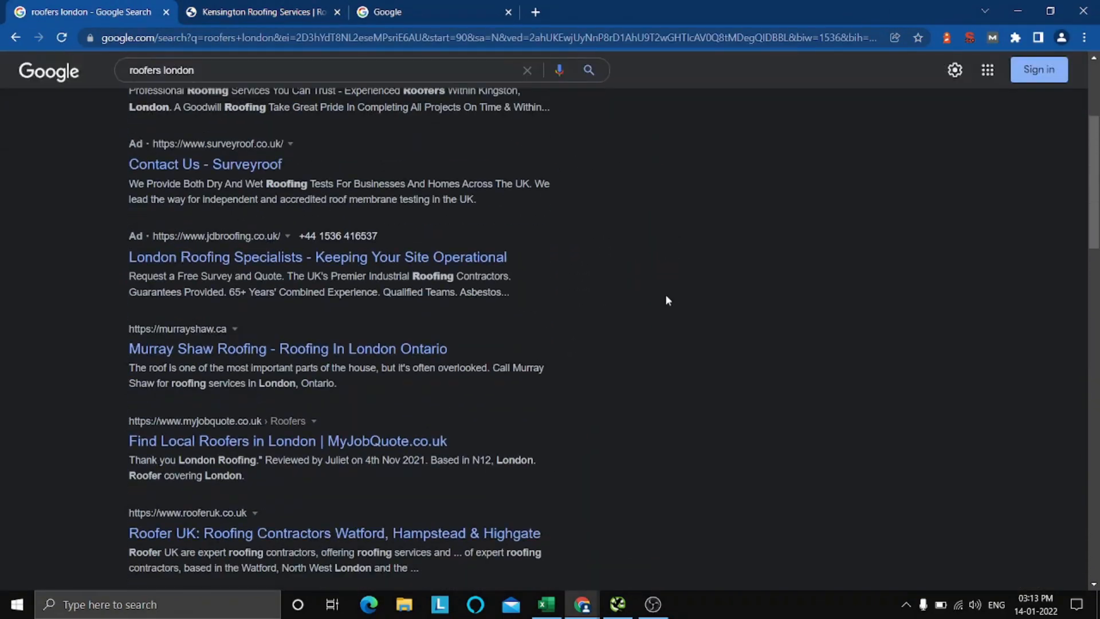
{"action": "scroll", "coordinate": [666, 301], "scroll_direction": "up", "scroll_amount": 4}
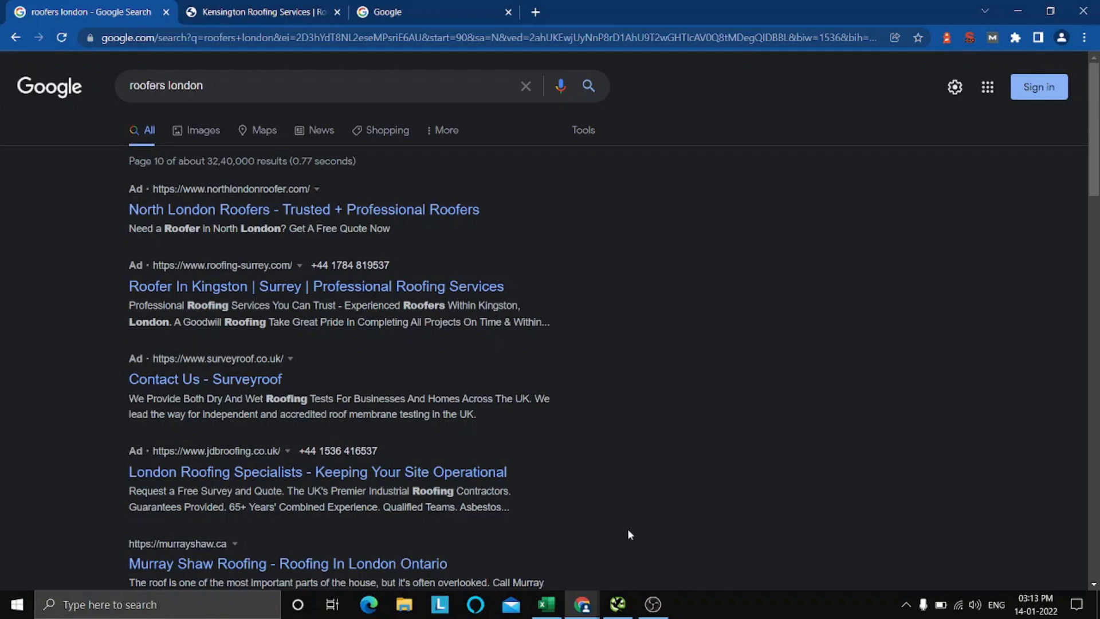
Return to the Excel checklist and examine its Parameters and Pass columns and the sections down to GMB Optimization.
{"action": "left_click", "coordinate": [546, 604]}
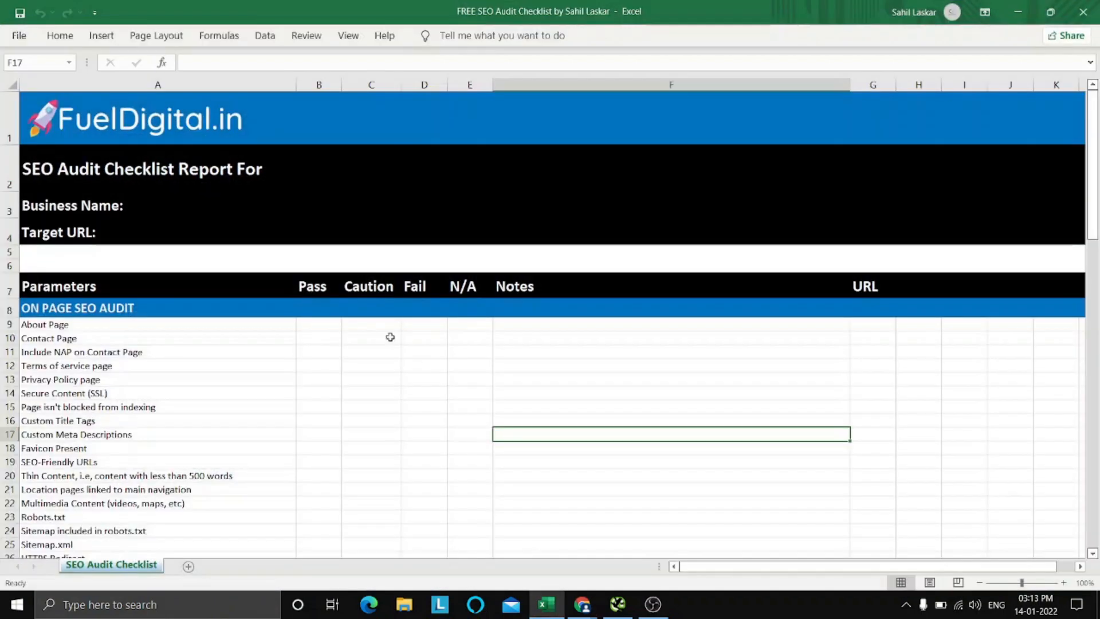
{"action": "scroll", "coordinate": [338, 382], "scroll_direction": "down", "scroll_amount": 1}
{"action": "scroll", "coordinate": [338, 382], "scroll_direction": "down", "scroll_amount": 1}
{"action": "scroll", "coordinate": [336, 381], "scroll_direction": "up", "scroll_amount": 1}
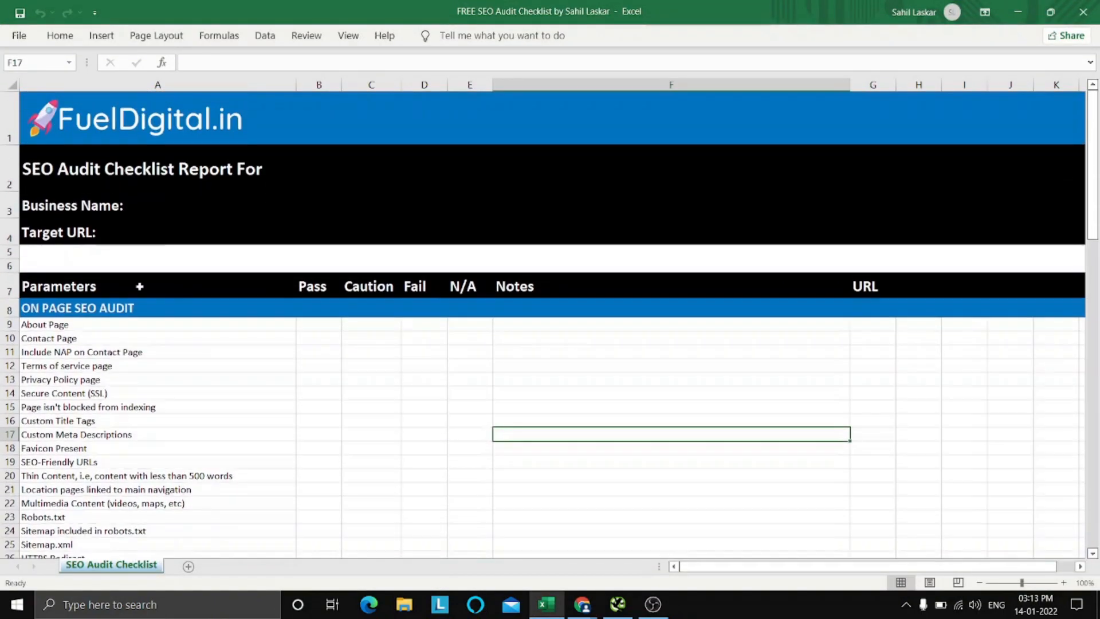
{"action": "scroll", "coordinate": [175, 406], "scroll_direction": "down", "scroll_amount": 1}
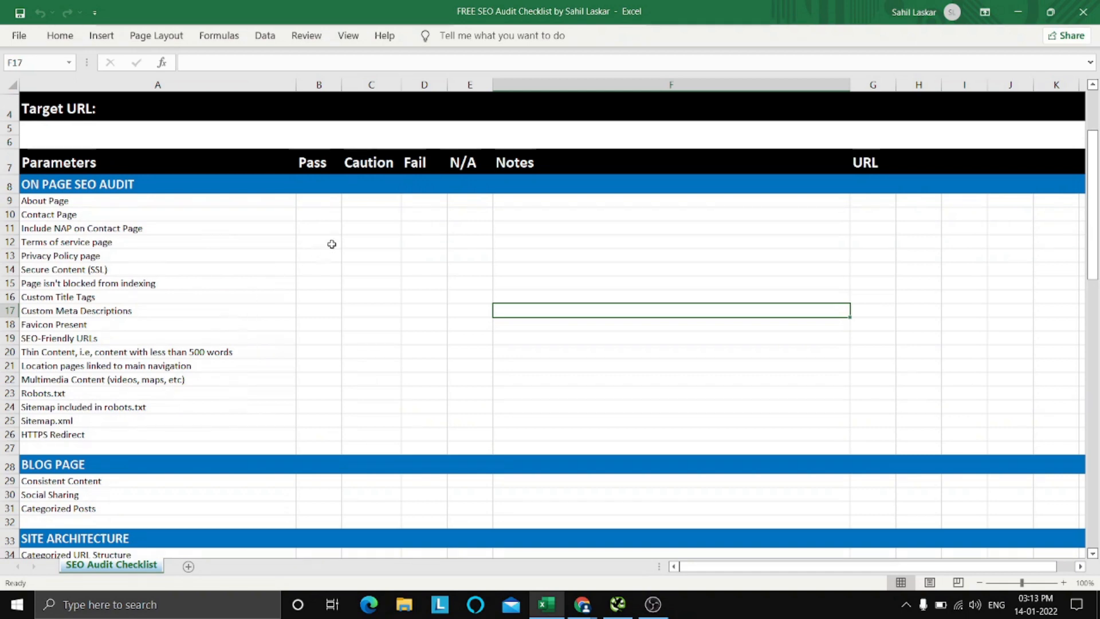
{"action": "left_click", "coordinate": [312, 200]}
{"action": "left_click", "coordinate": [316, 267]}
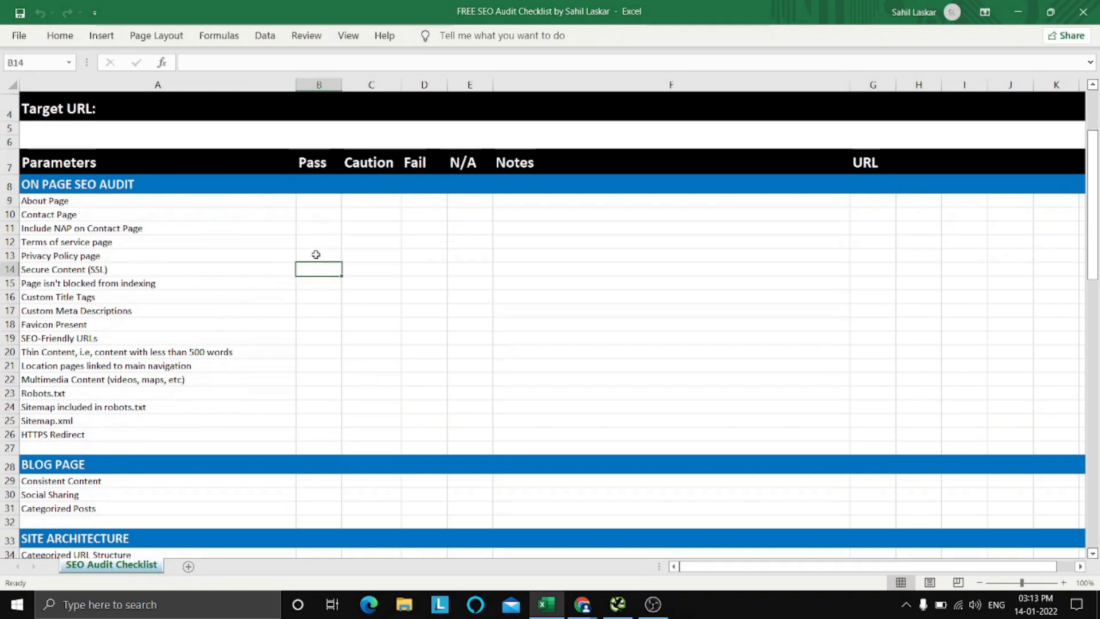
{"action": "left_click", "coordinate": [314, 227]}
{"action": "scroll", "coordinate": [312, 367], "scroll_direction": "down", "scroll_amount": 1}
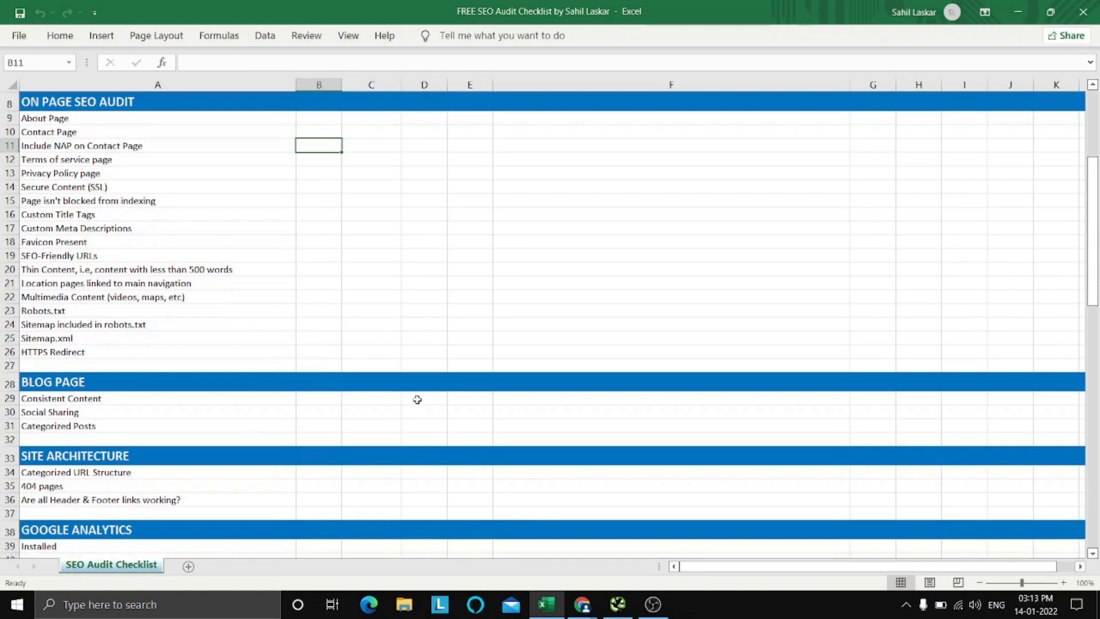
{"action": "scroll", "coordinate": [232, 411], "scroll_direction": "down", "scroll_amount": 2}
{"action": "scroll", "coordinate": [258, 433], "scroll_direction": "down", "scroll_amount": 2}
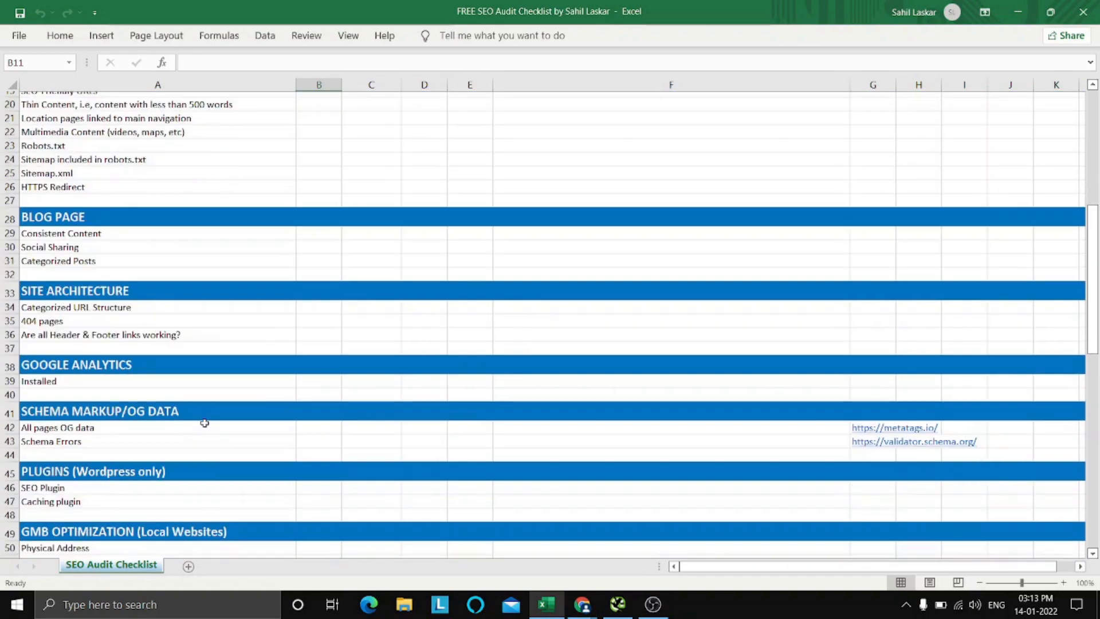
{"action": "scroll", "coordinate": [308, 343], "scroll_direction": "up", "scroll_amount": 6}
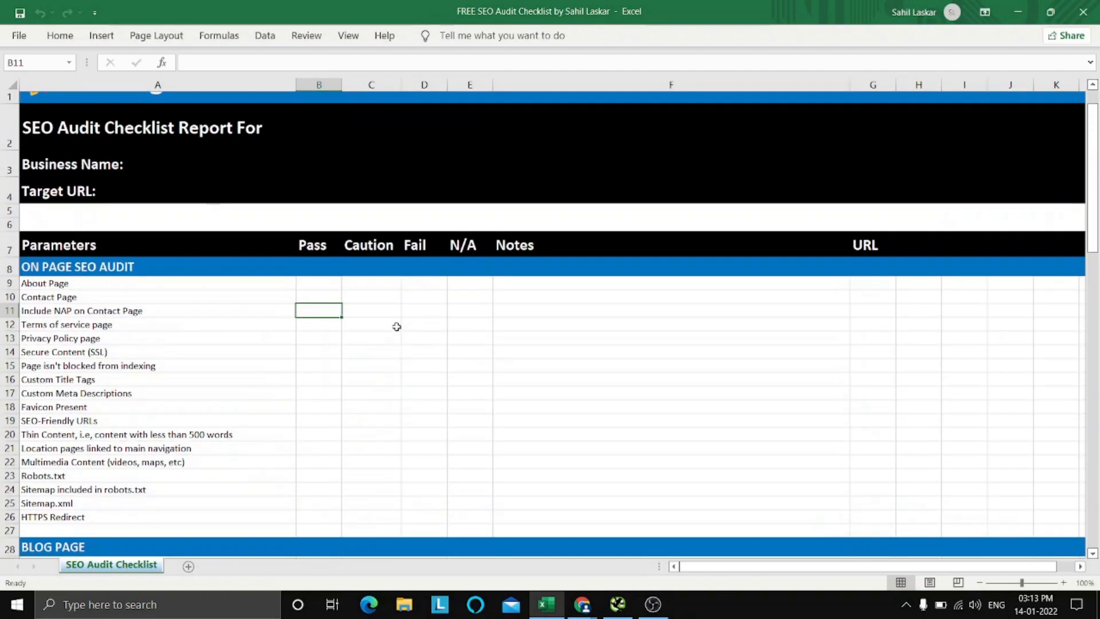
Read through the checklist sections down to Citations, then select the About Page item under On Page SEO Audit.
{"action": "left_click", "coordinate": [600, 324]}
{"action": "scroll", "coordinate": [559, 373], "scroll_direction": "up", "scroll_amount": 1}
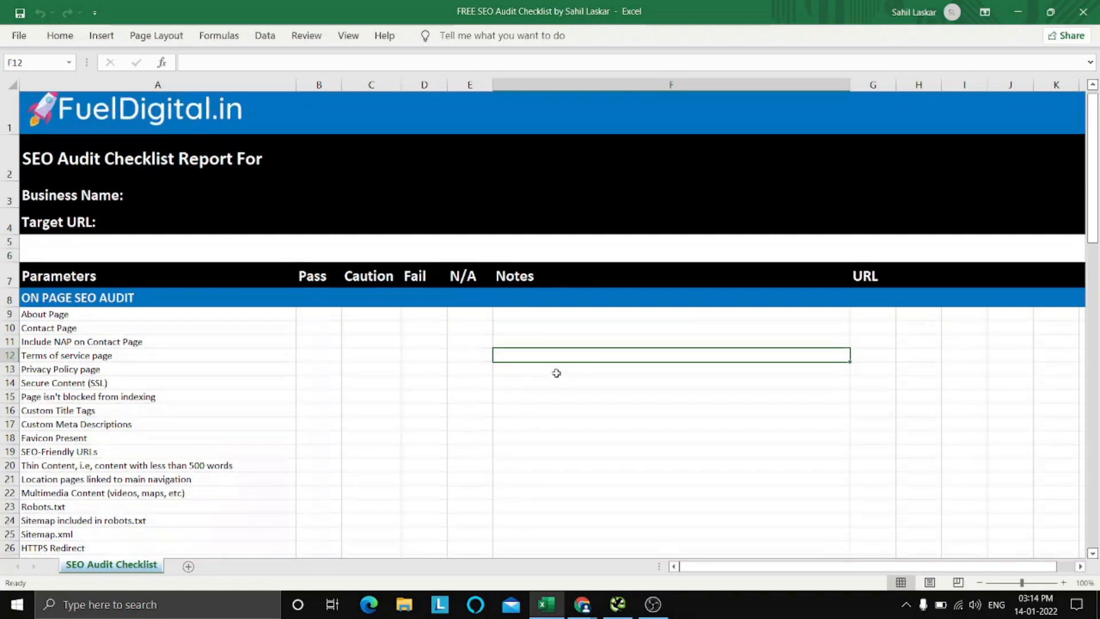
{"action": "scroll", "coordinate": [627, 435], "scroll_direction": "down", "scroll_amount": 1}
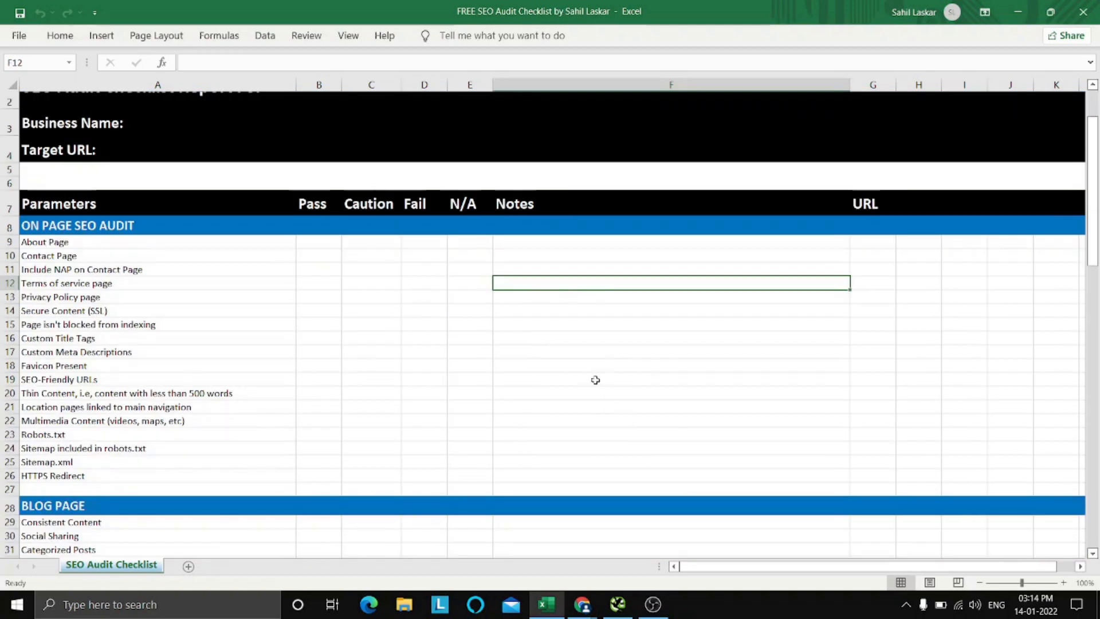
{"action": "scroll", "coordinate": [594, 380], "scroll_direction": "down", "scroll_amount": 1}
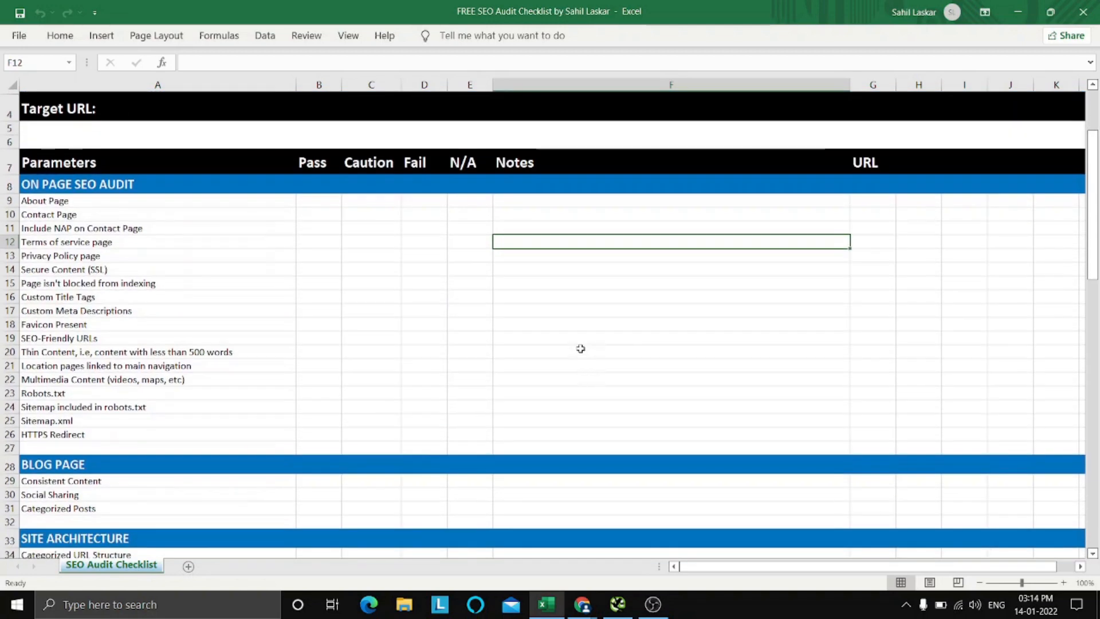
{"action": "scroll", "coordinate": [581, 348], "scroll_direction": "down", "scroll_amount": 9}
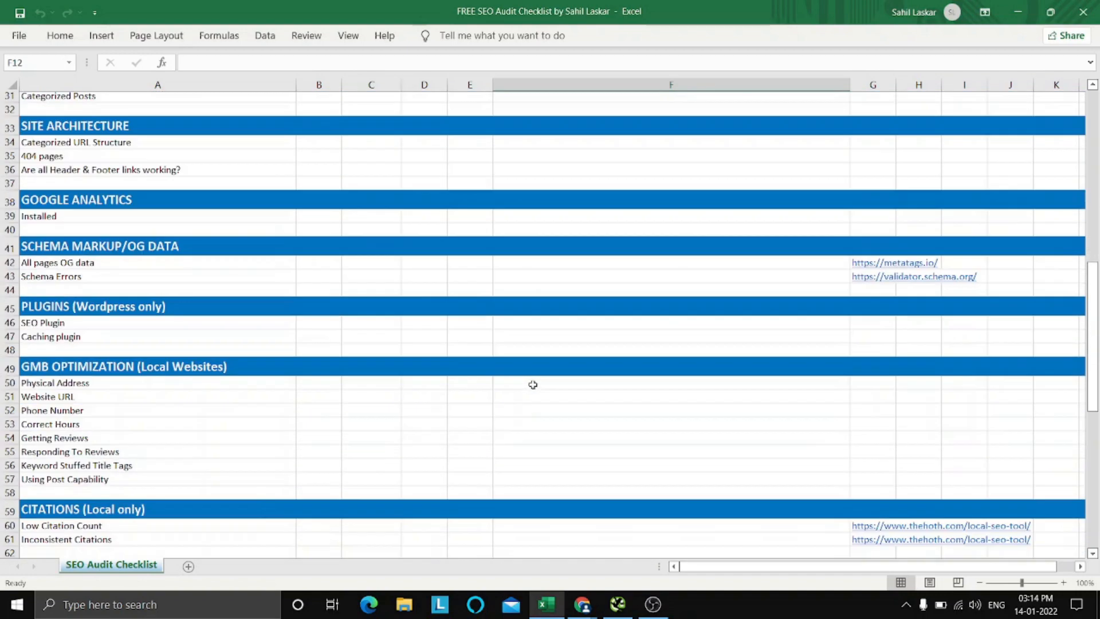
{"action": "scroll", "coordinate": [533, 384], "scroll_direction": "up", "scroll_amount": 10}
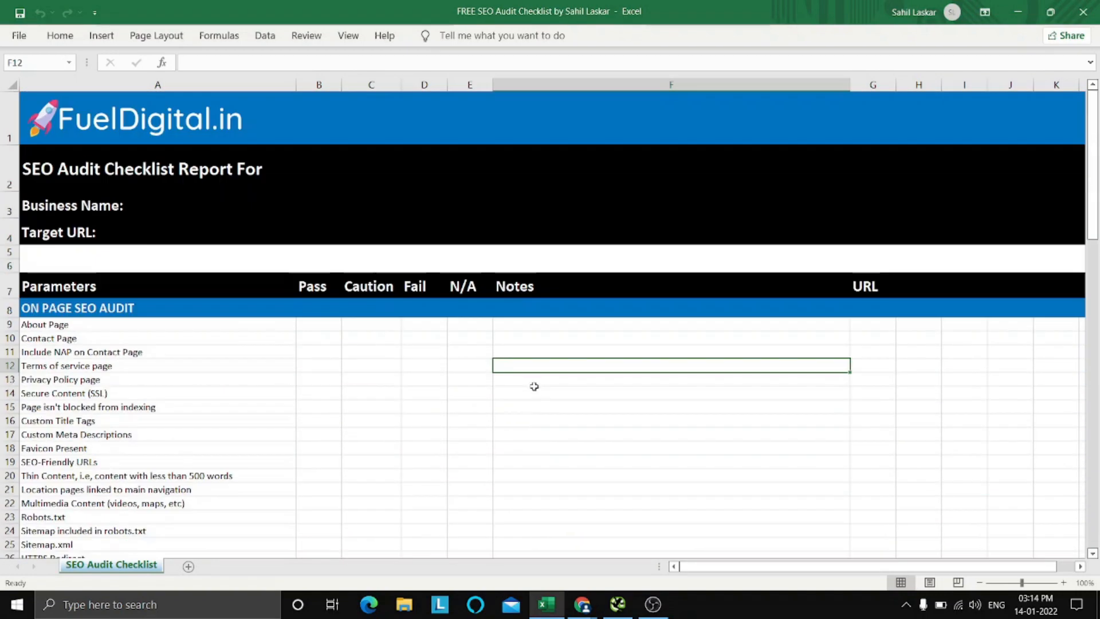
{"action": "left_click", "coordinate": [612, 442]}
{"action": "left_click", "coordinate": [603, 356]}
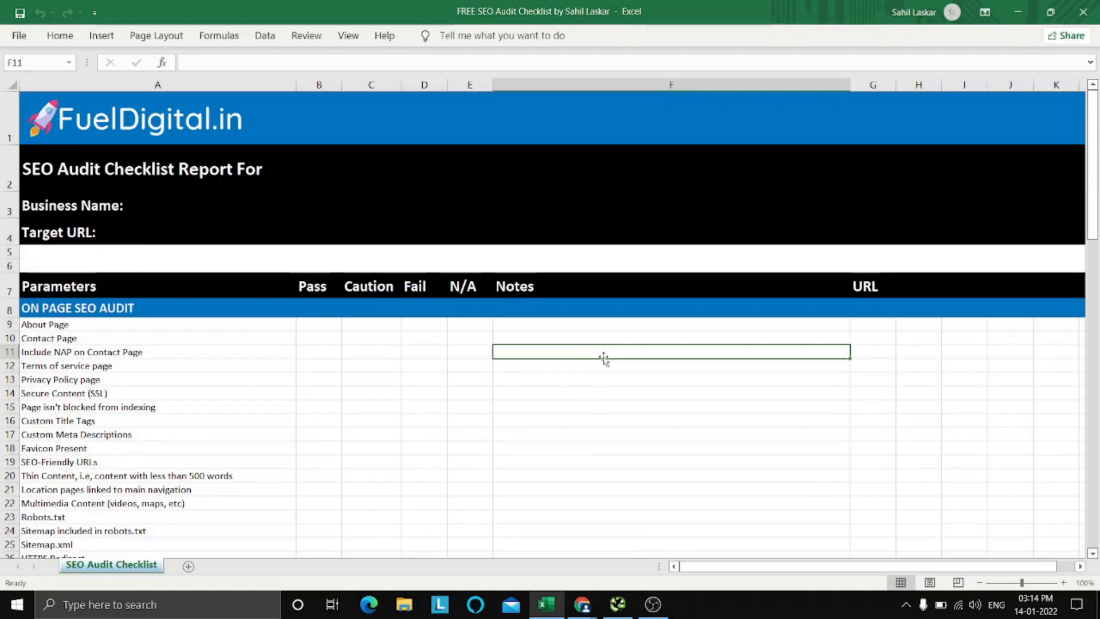
{"action": "left_click", "coordinate": [276, 330]}
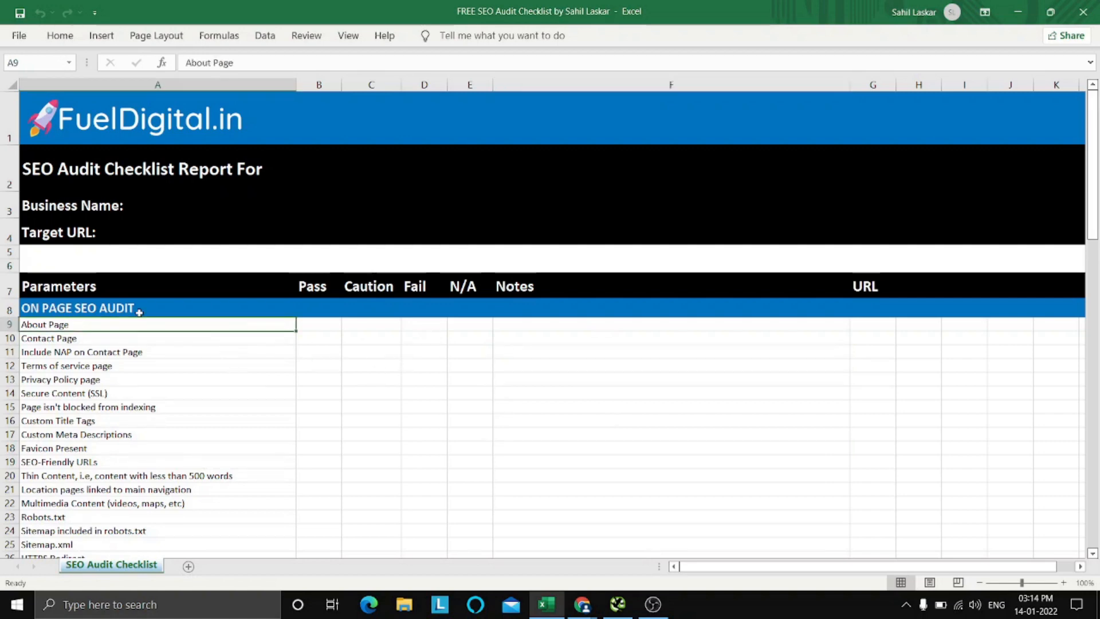
{"action": "scroll", "coordinate": [140, 312], "scroll_direction": "down", "scroll_amount": 2}
{"action": "scroll", "coordinate": [521, 346], "scroll_direction": "up", "scroll_amount": 2}
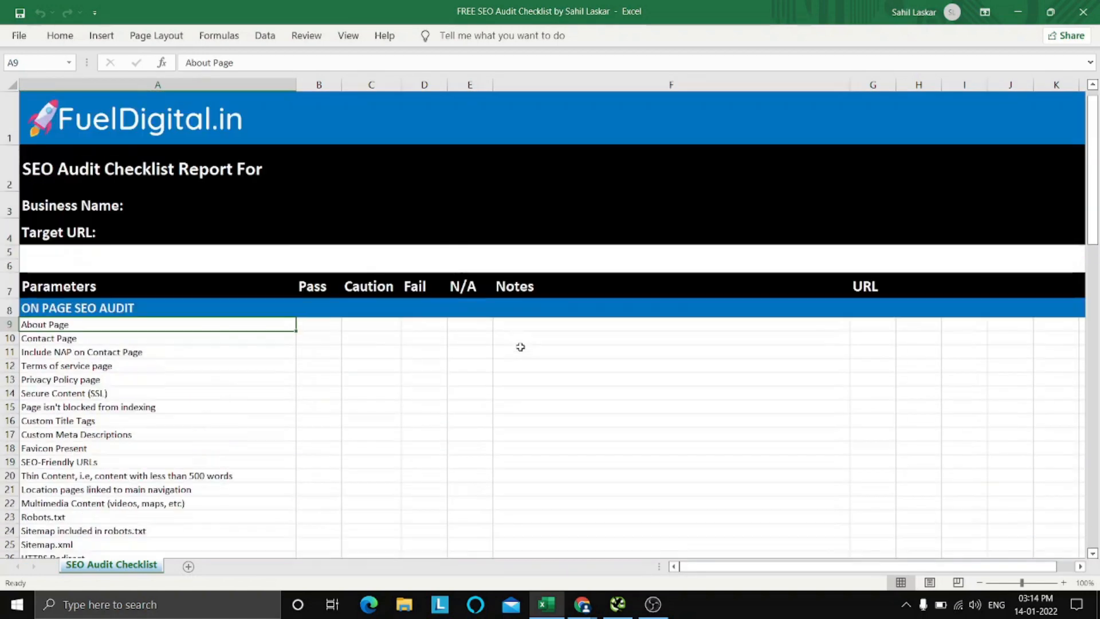
{"action": "left_click", "coordinate": [631, 366]}
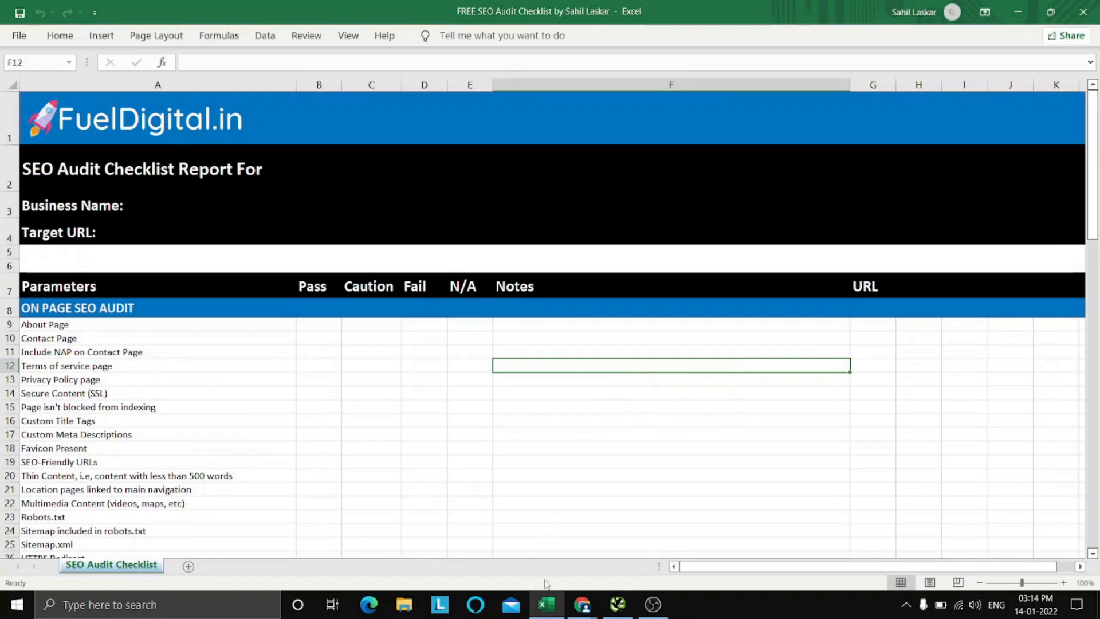
Switch to the Roof Masters London website in Chrome and look over its address and homepage header.
{"action": "left_click", "coordinate": [546, 602]}
{"action": "left_click", "coordinate": [234, 5]}
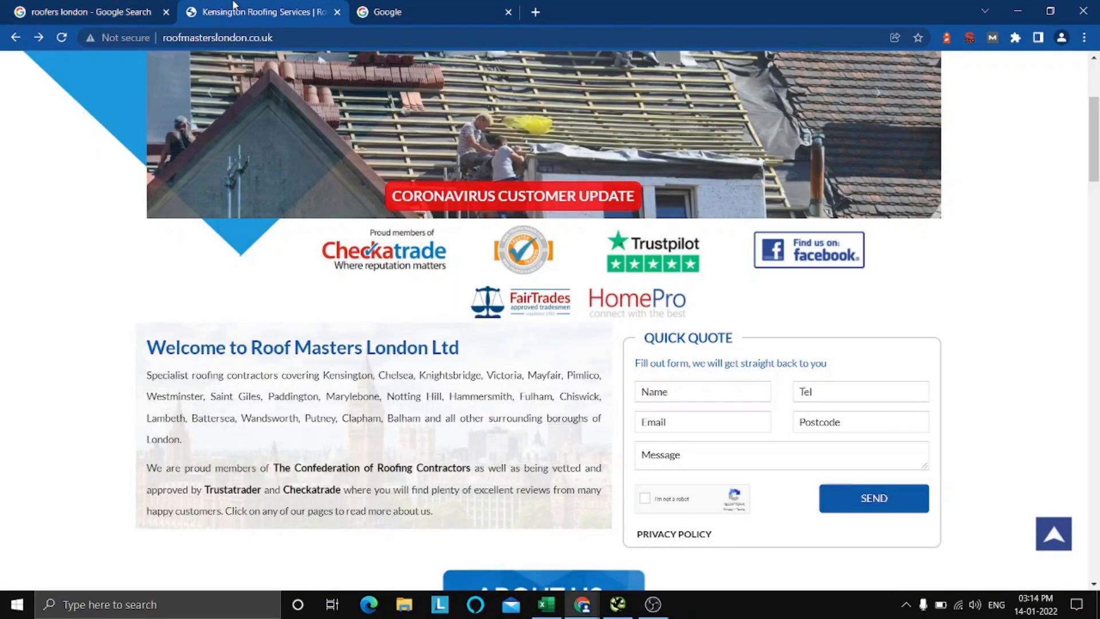
{"action": "left_click", "coordinate": [318, 32]}
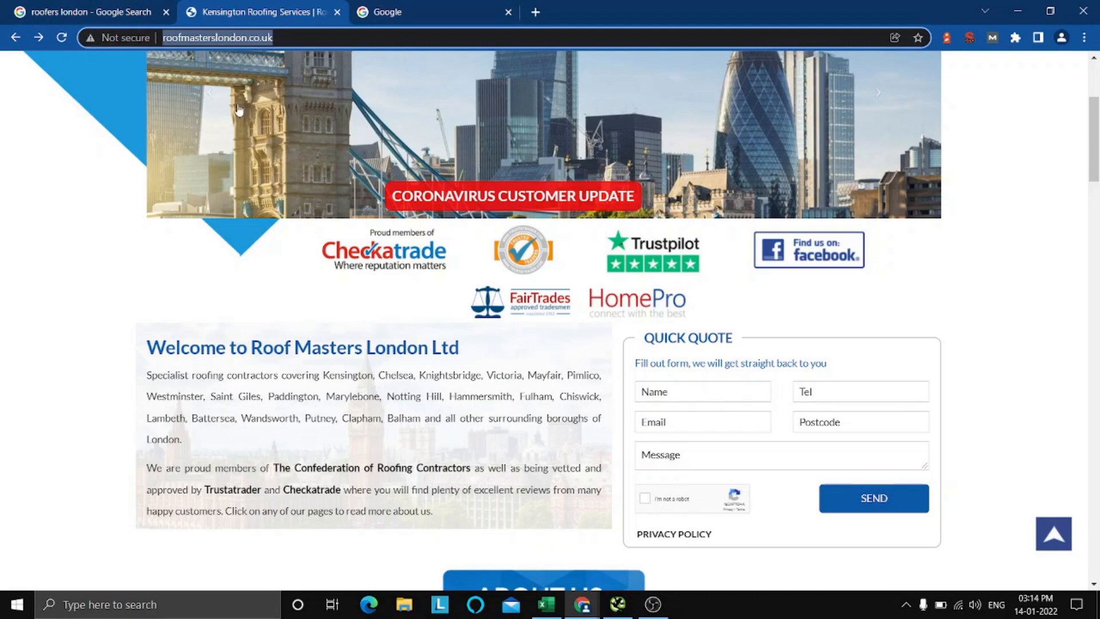
{"action": "left_click", "coordinate": [105, 167]}
{"action": "scroll", "coordinate": [294, 208], "scroll_direction": "up", "scroll_amount": 4}
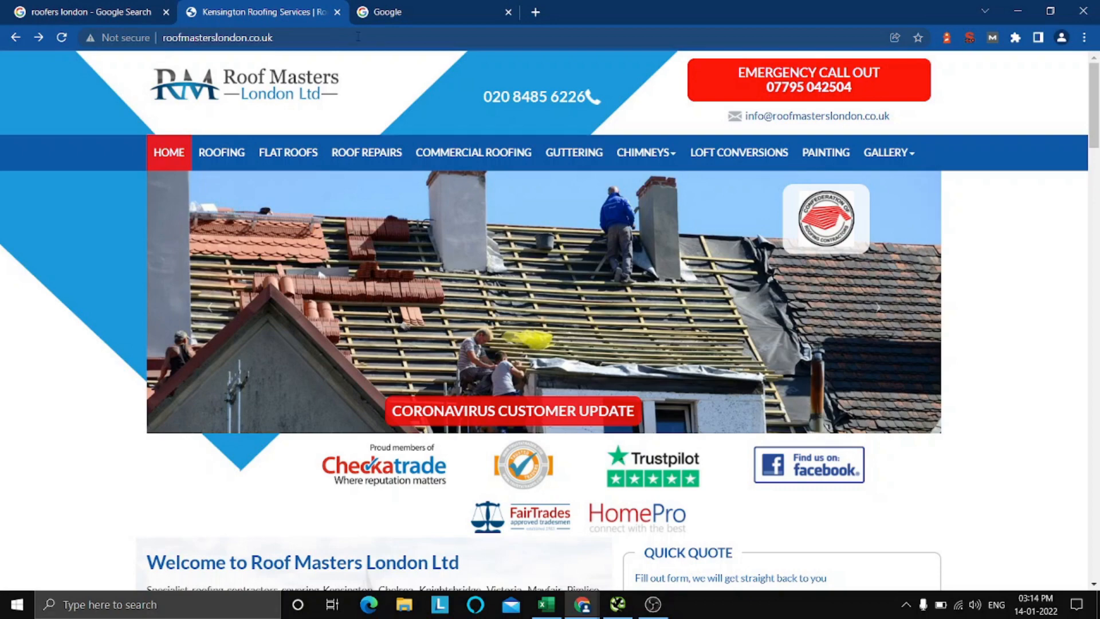
{"action": "left_click", "coordinate": [358, 36]}
{"action": "key", "text": "ctrl+c"}
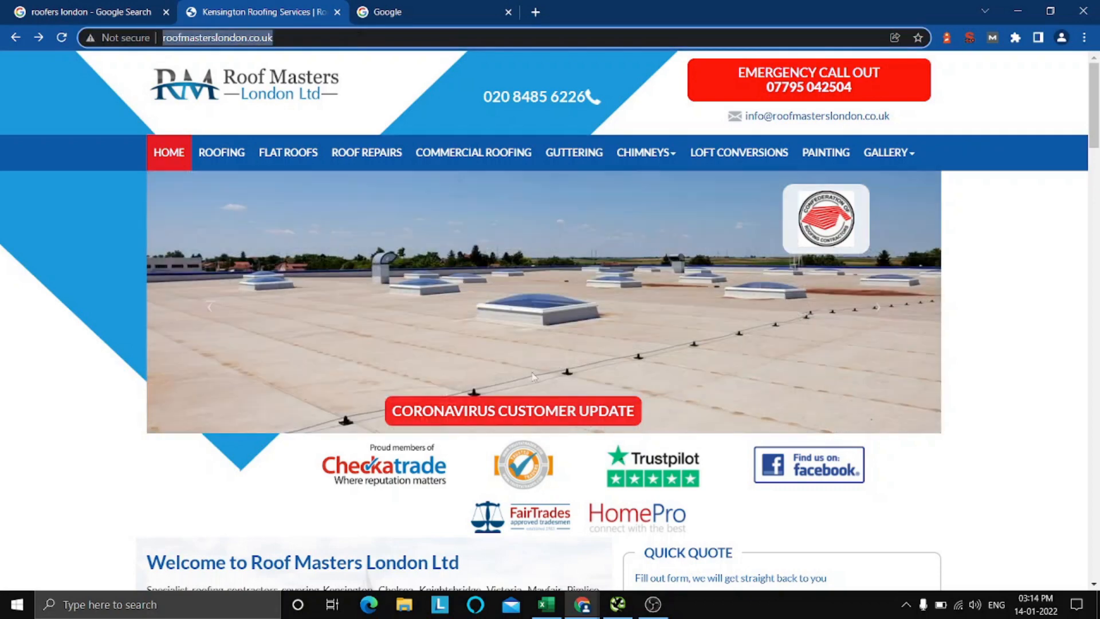
{"action": "left_click", "coordinate": [546, 605]}
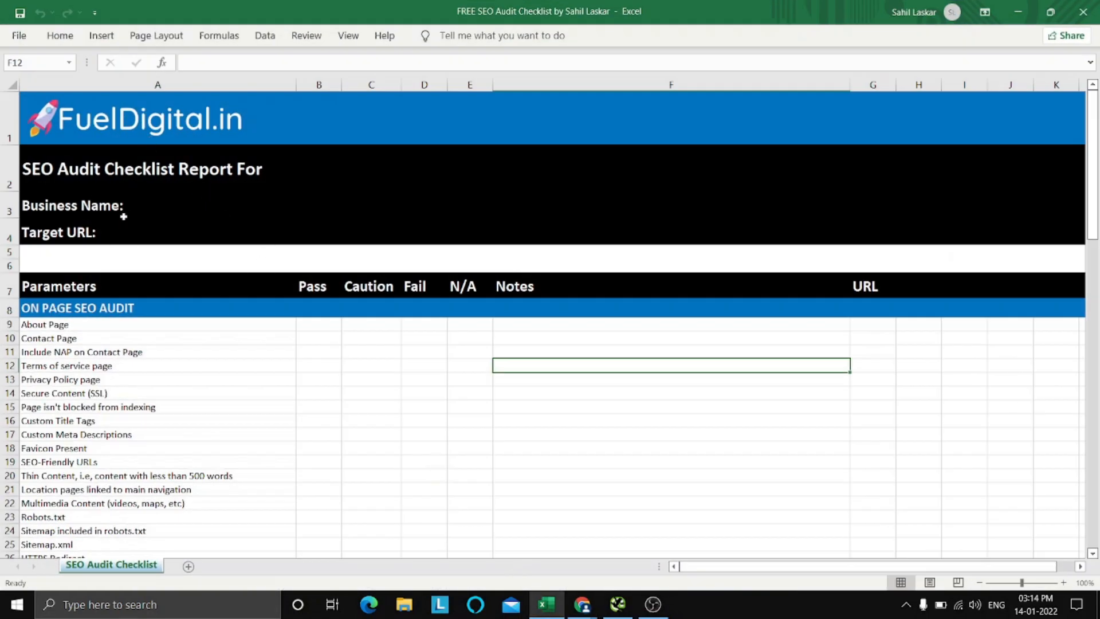
{"action": "double_click", "coordinate": [124, 234]}
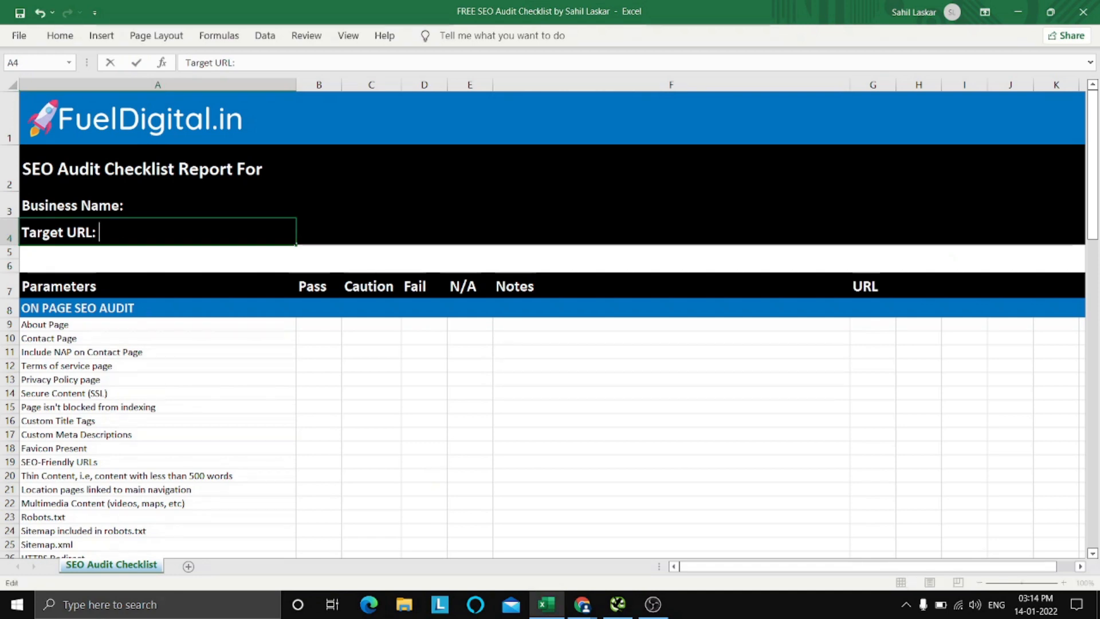
{"action": "key", "text": "ctrl+v"}
{"action": "left_click", "coordinate": [386, 206]}
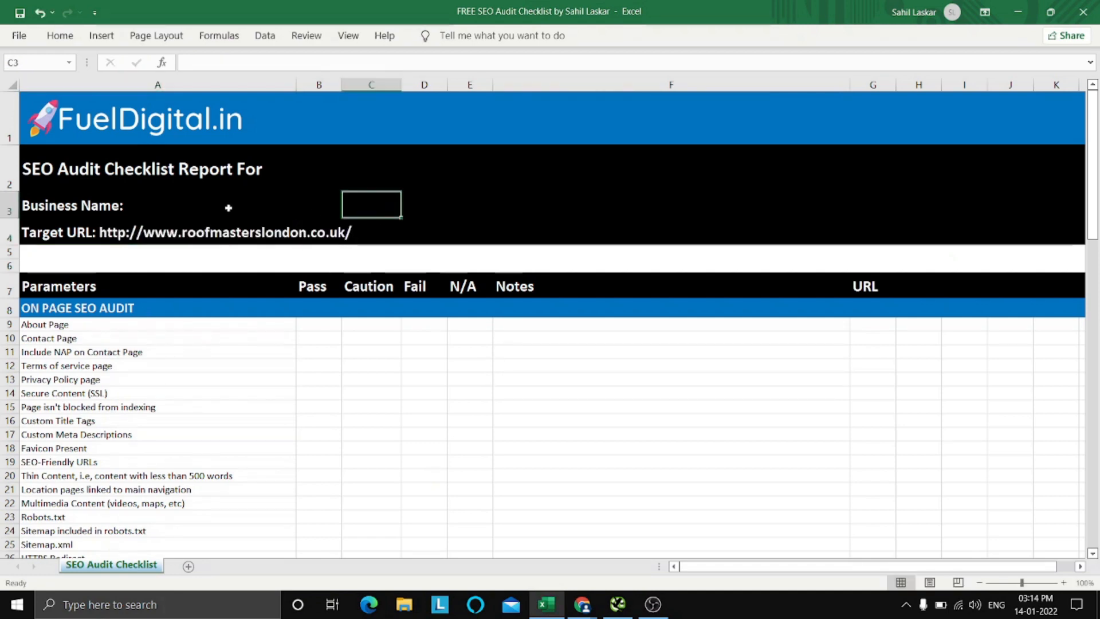
Check the company name on the website in Chrome and enter Roof Masters London Ltd after Business Name in the Excel checklist.
{"action": "left_click", "coordinate": [146, 209]}
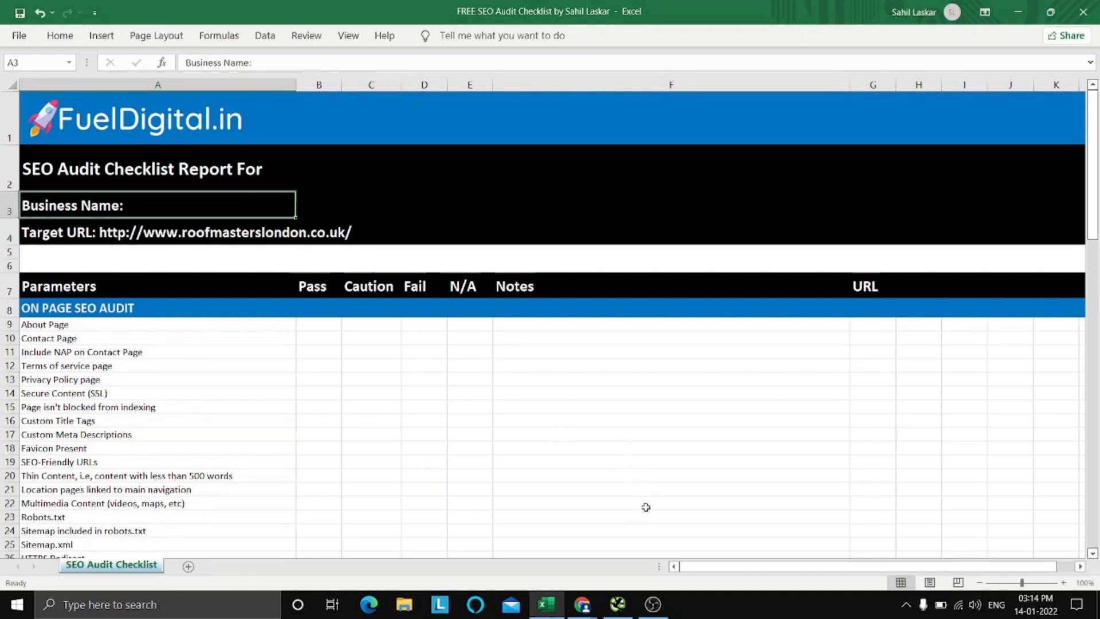
{"action": "left_click", "coordinate": [581, 605]}
{"action": "left_click", "coordinate": [504, 536]}
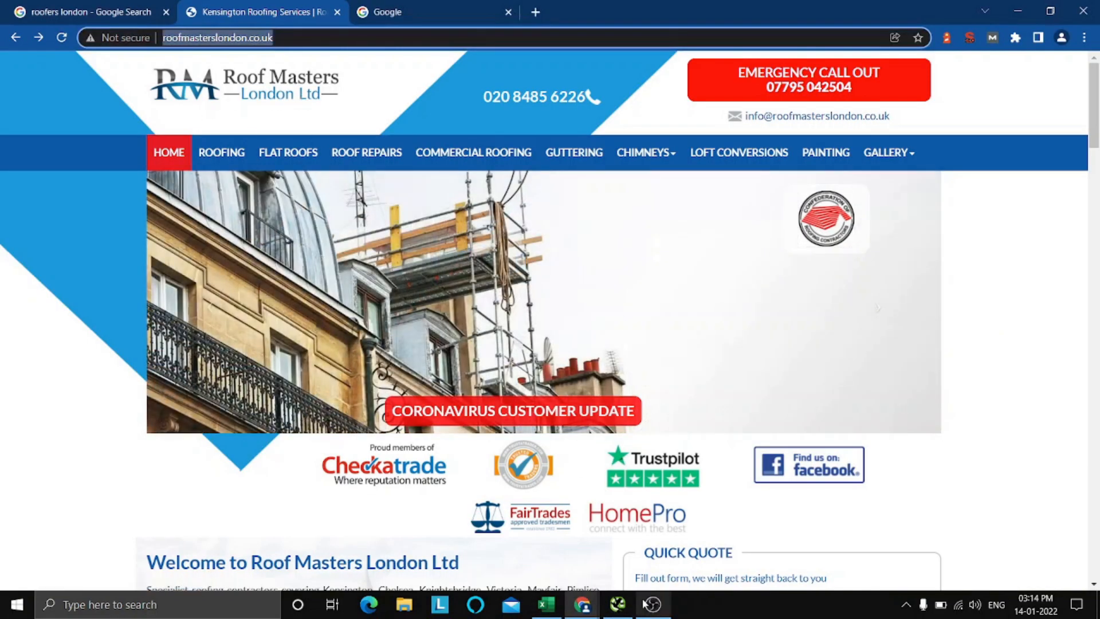
{"action": "left_click", "coordinate": [547, 605]}
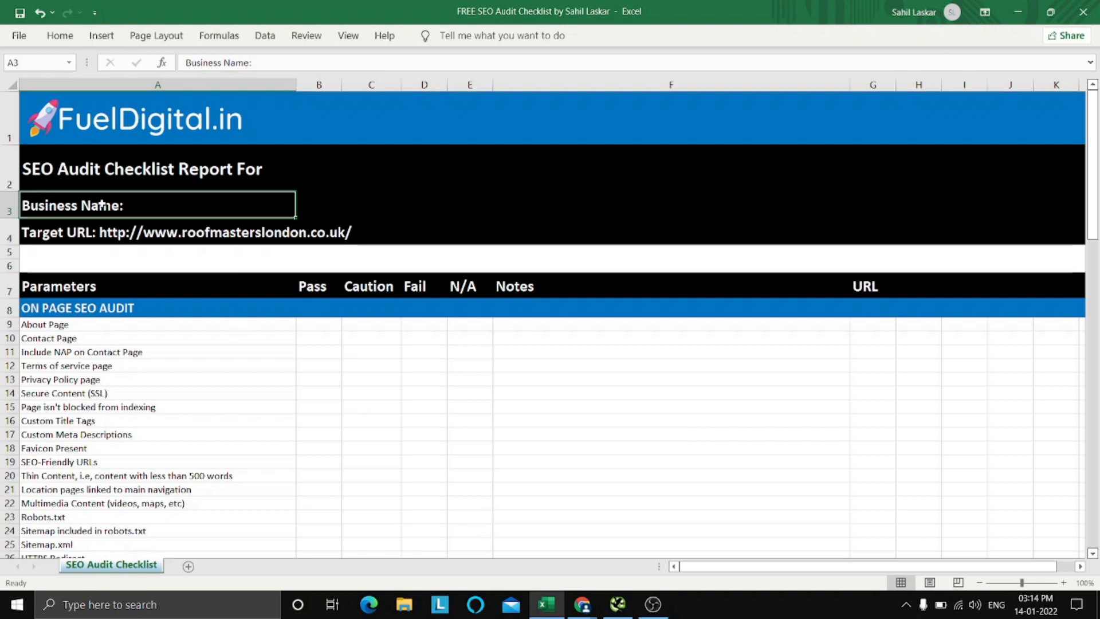
{"action": "double_click", "coordinate": [147, 208]}
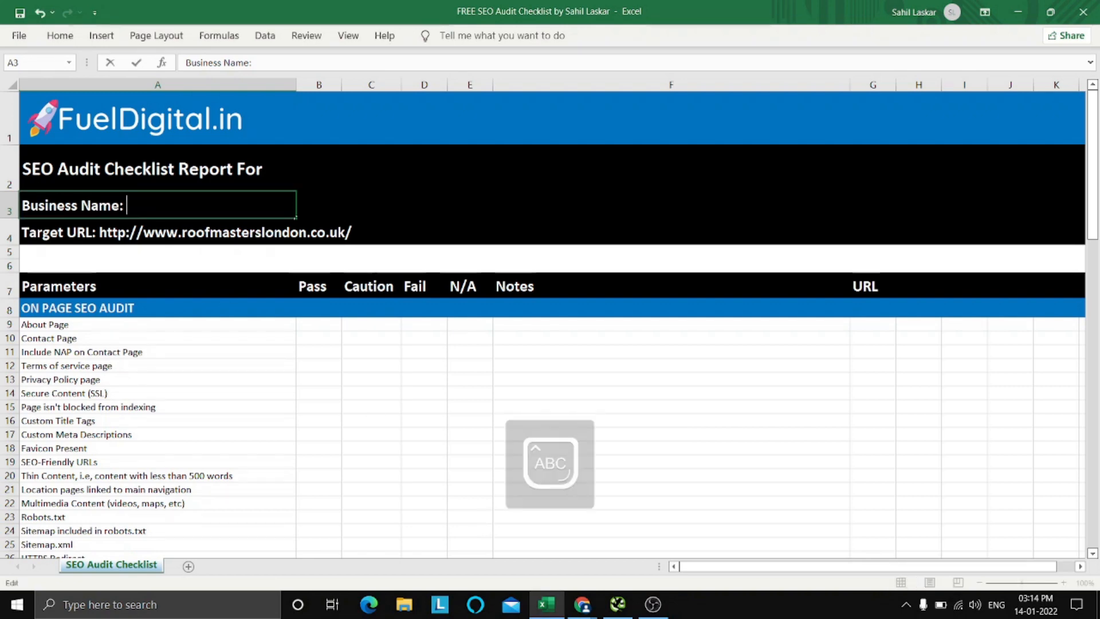
{"action": "type", "text": "Roof Masters"}
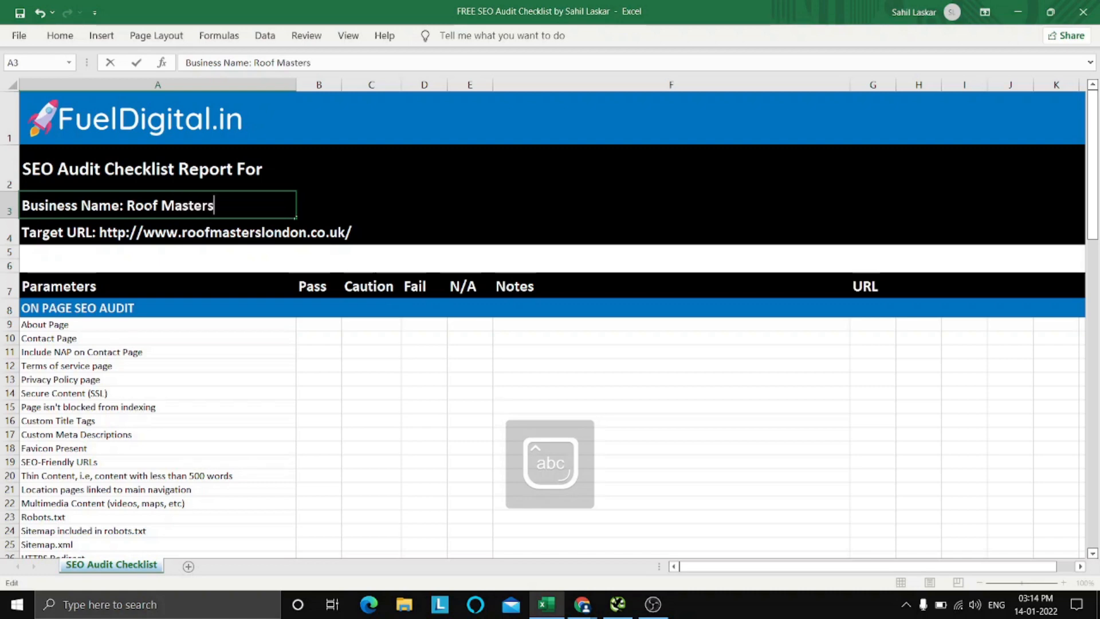
{"action": "type", "text": " London Ltd"}
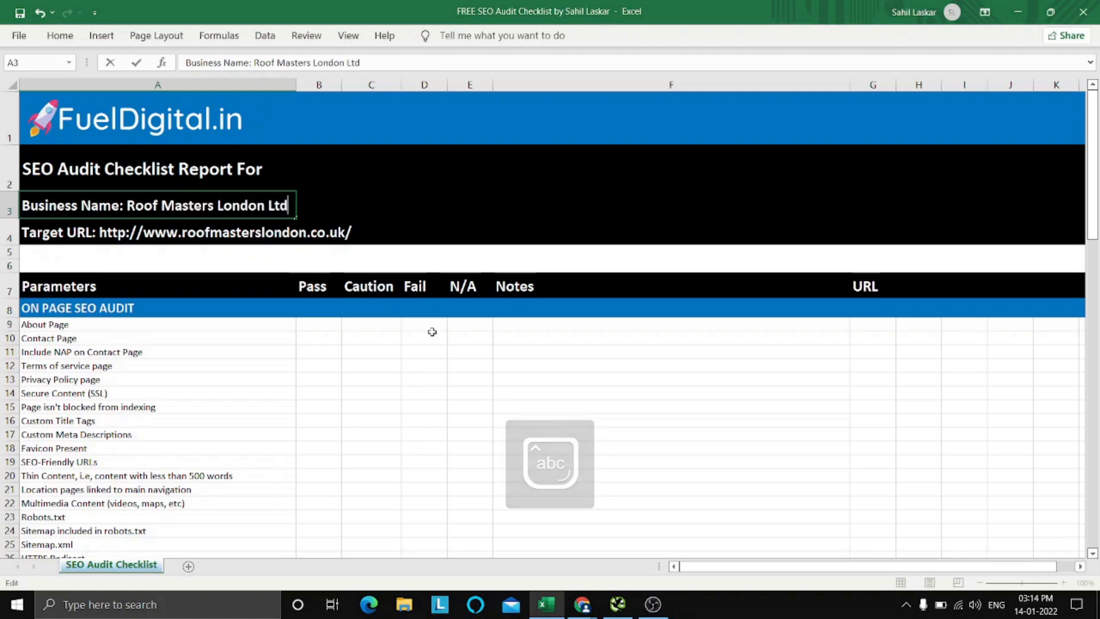
{"action": "left_click", "coordinate": [482, 380]}
Change the font color of only the text Roof Masters London Ltd in the Business Name cell to theme gold.
{"action": "left_click", "coordinate": [249, 208]}
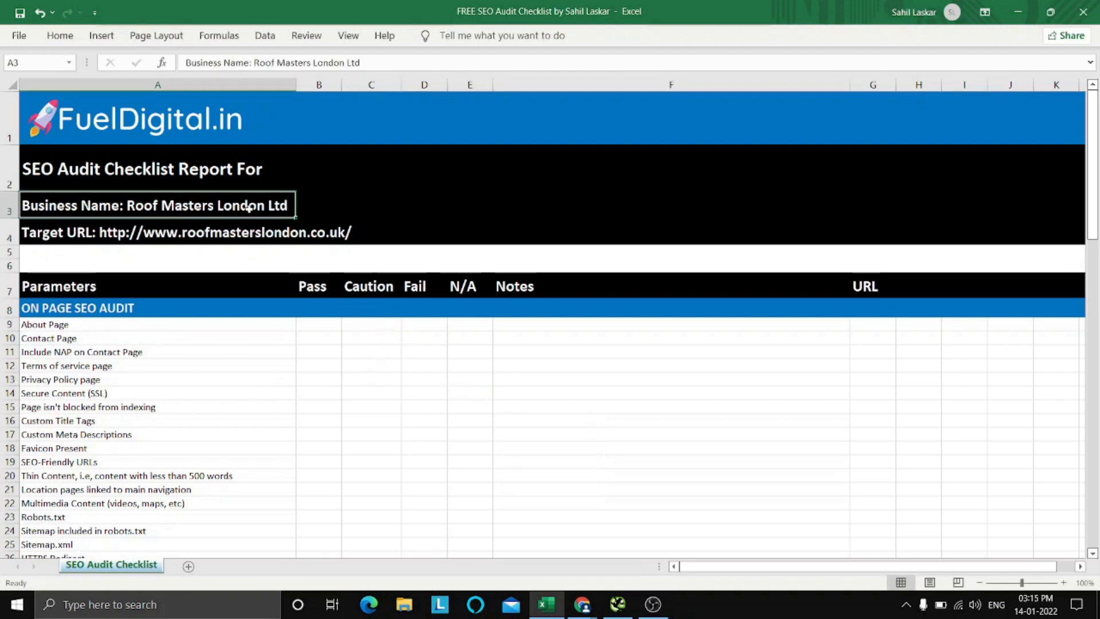
{"action": "double_click", "coordinate": [144, 205]}
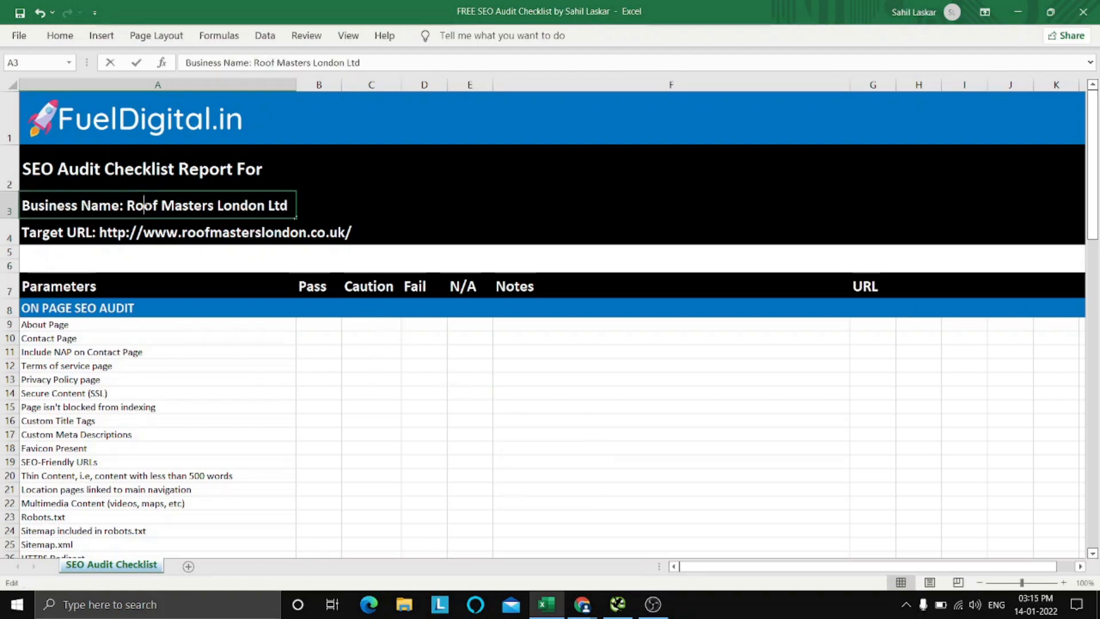
{"action": "left_click_drag", "start_coordinate": [126, 205], "coordinate": [288, 205]}
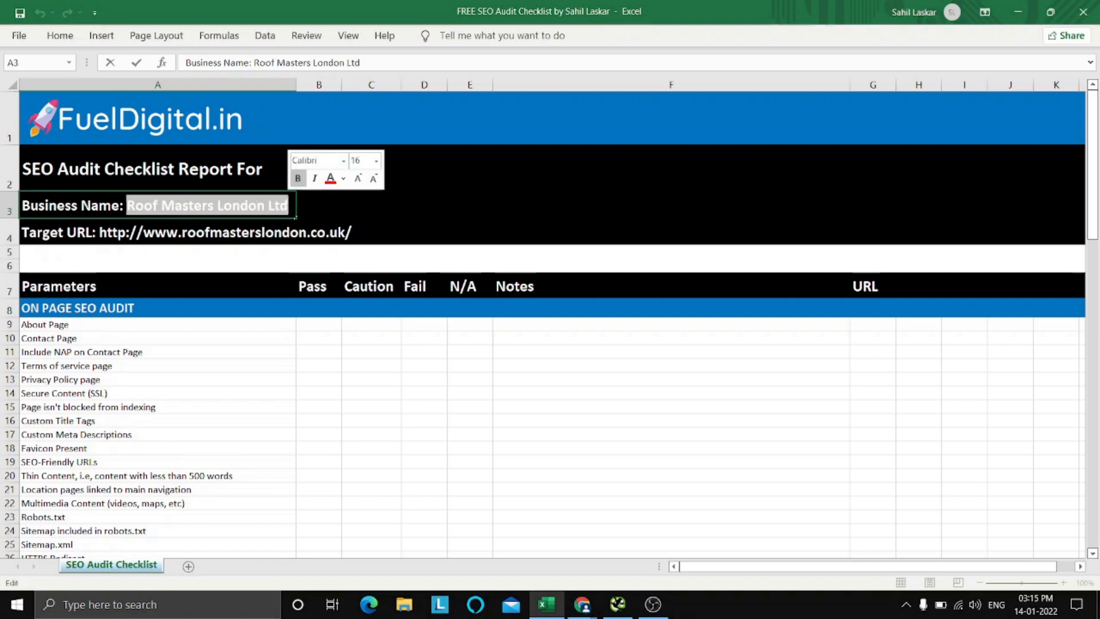
{"action": "left_click", "coordinate": [1090, 64]}
{"action": "left_click", "coordinate": [1090, 65]}
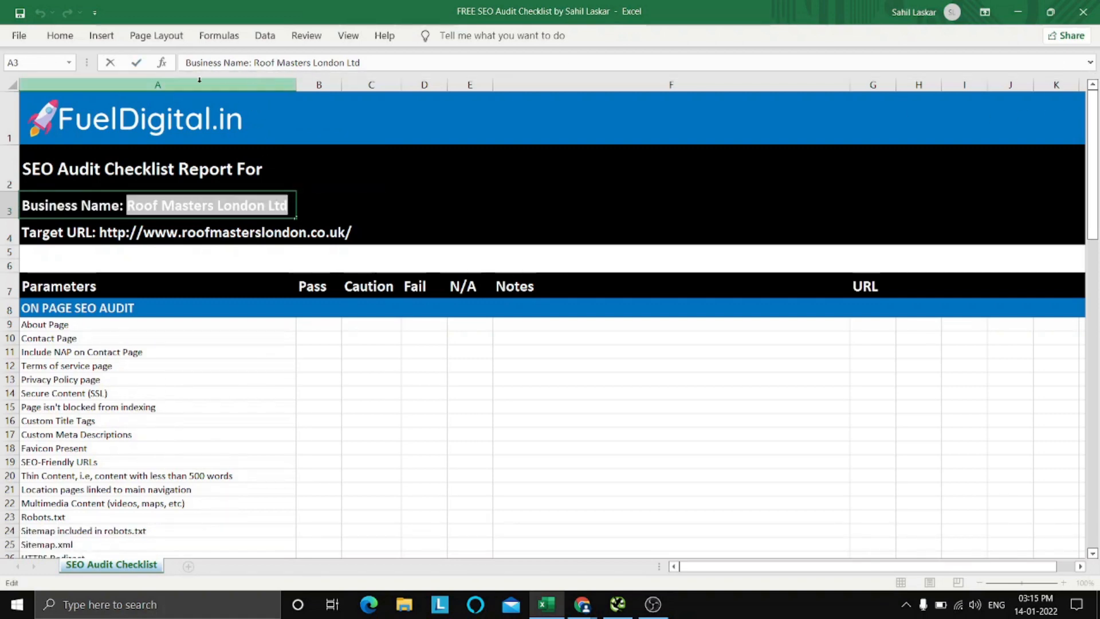
{"action": "left_click", "coordinate": [60, 37]}
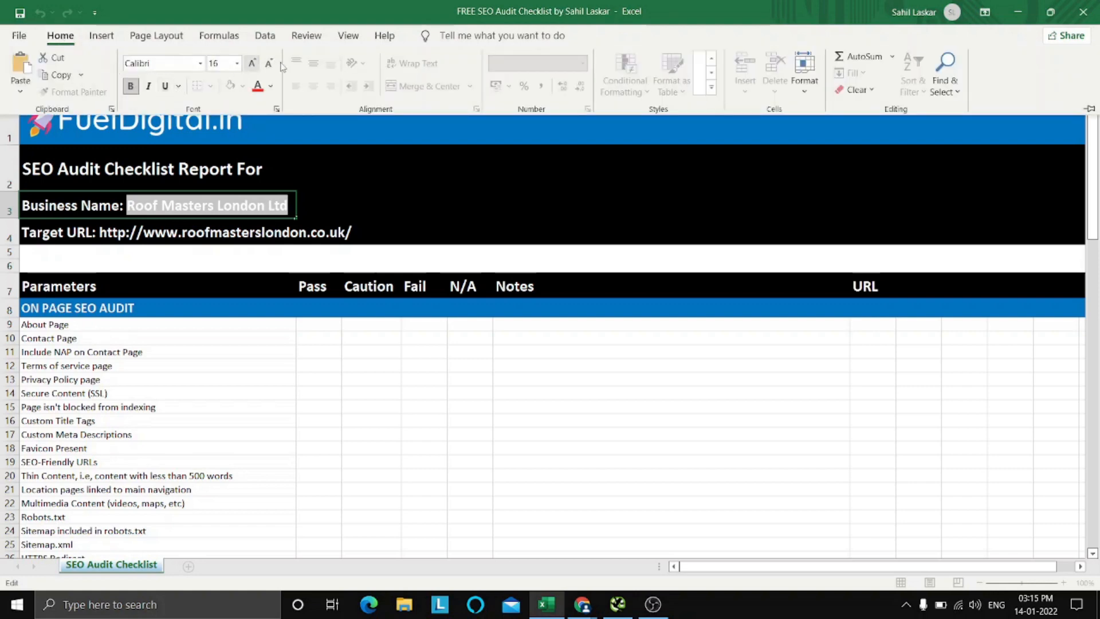
{"action": "left_click", "coordinate": [271, 86]}
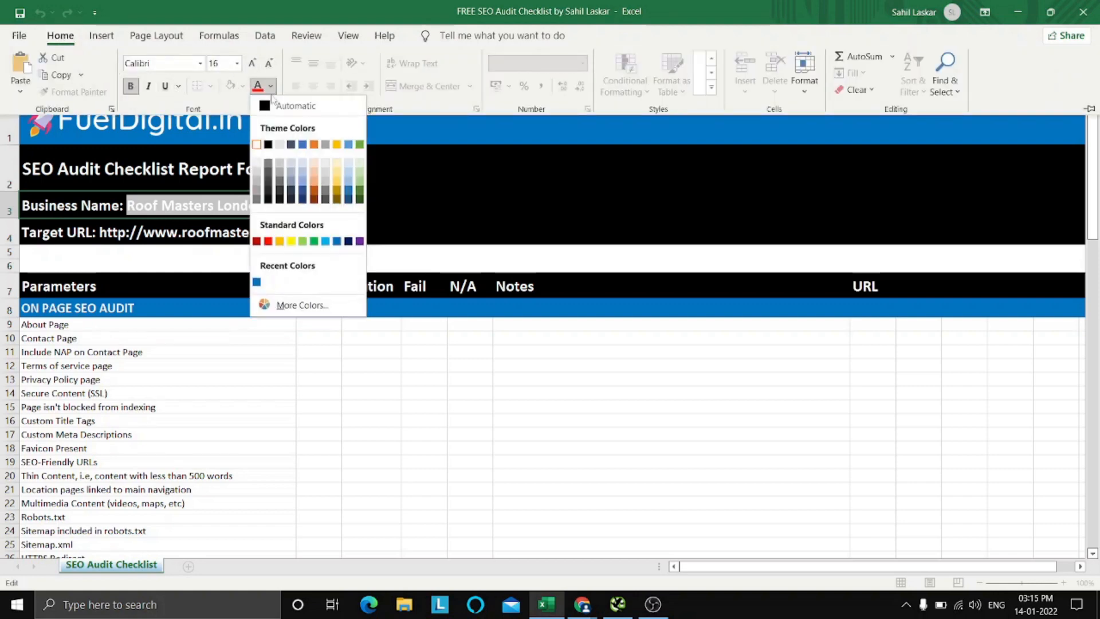
{"action": "left_click", "coordinate": [337, 145]}
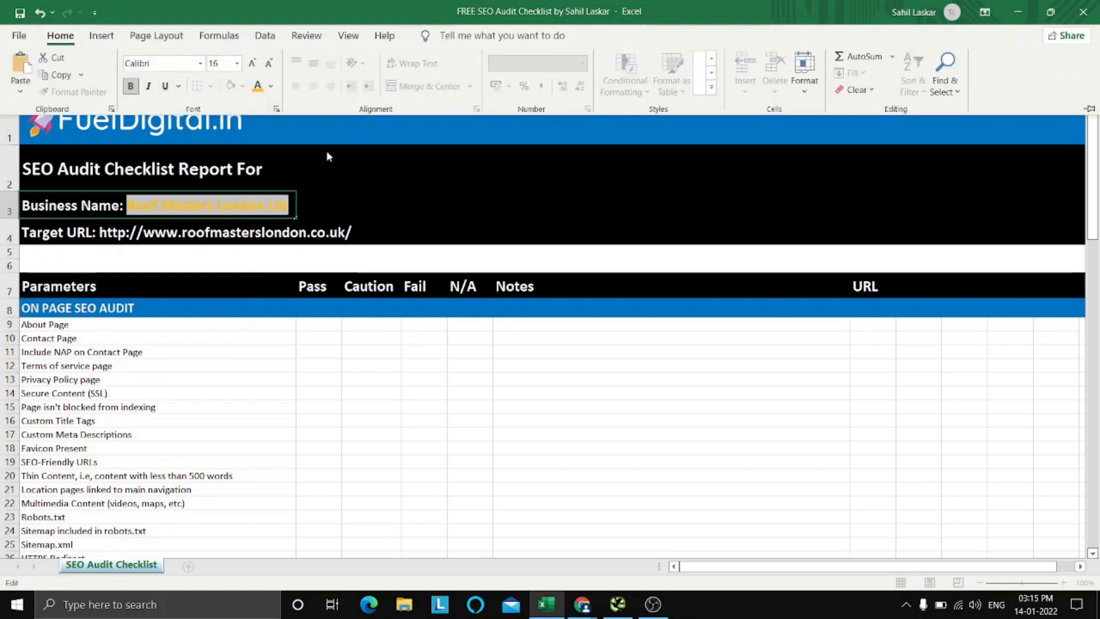
Apply the same gold font color to only the web address in the Target URL cell.
{"action": "left_click", "coordinate": [189, 233]}
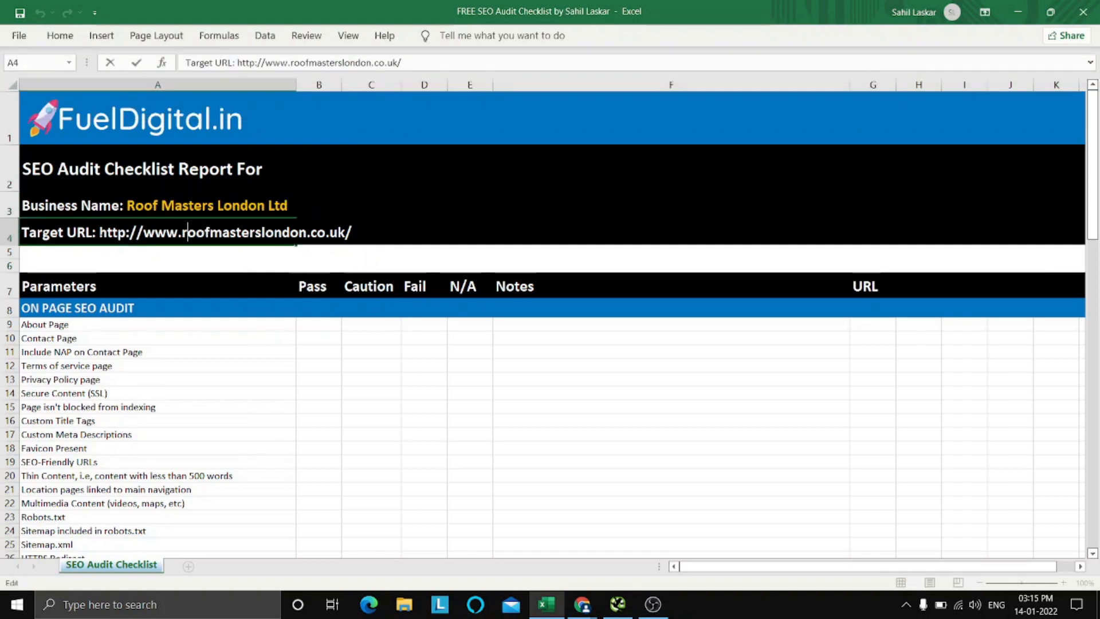
{"action": "left_click_drag", "start_coordinate": [99, 233], "coordinate": [353, 234]}
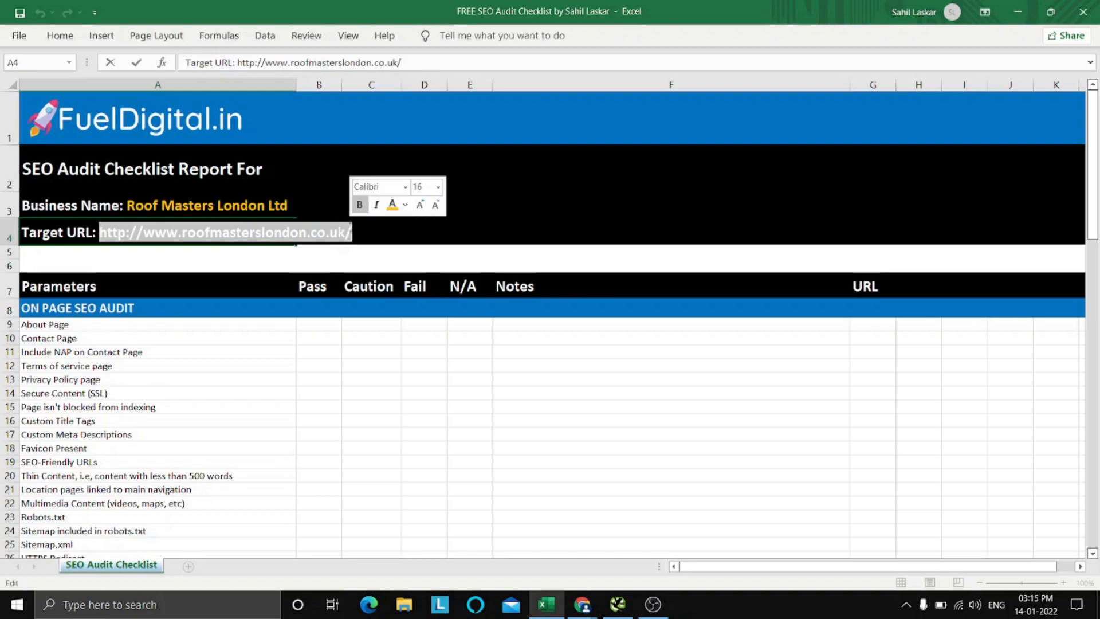
{"action": "left_click", "coordinate": [60, 36]}
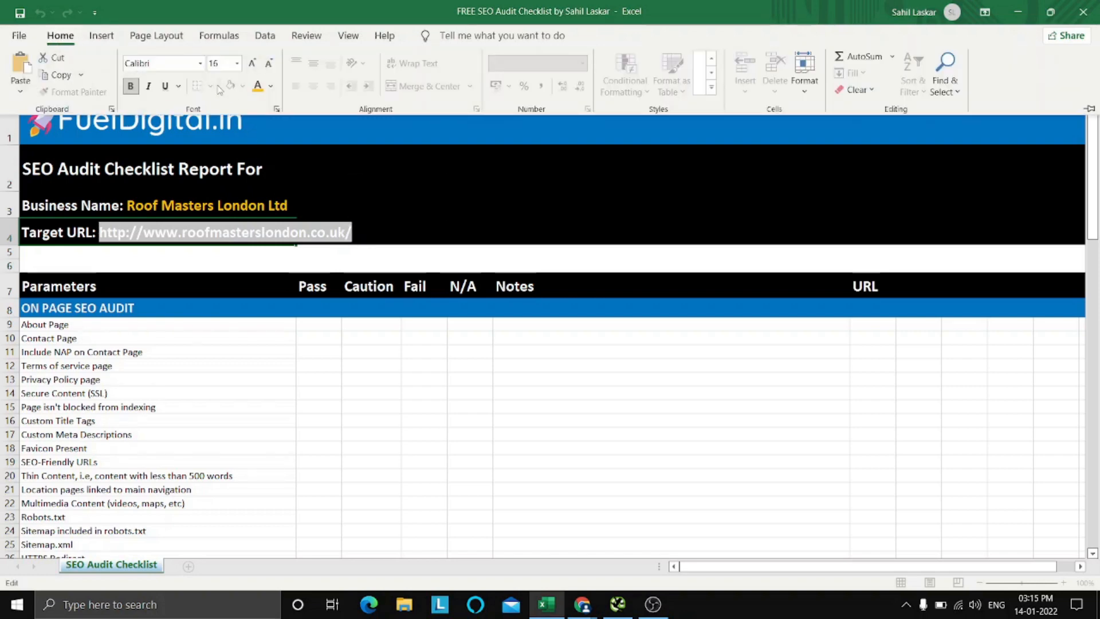
{"action": "left_click", "coordinate": [257, 86]}
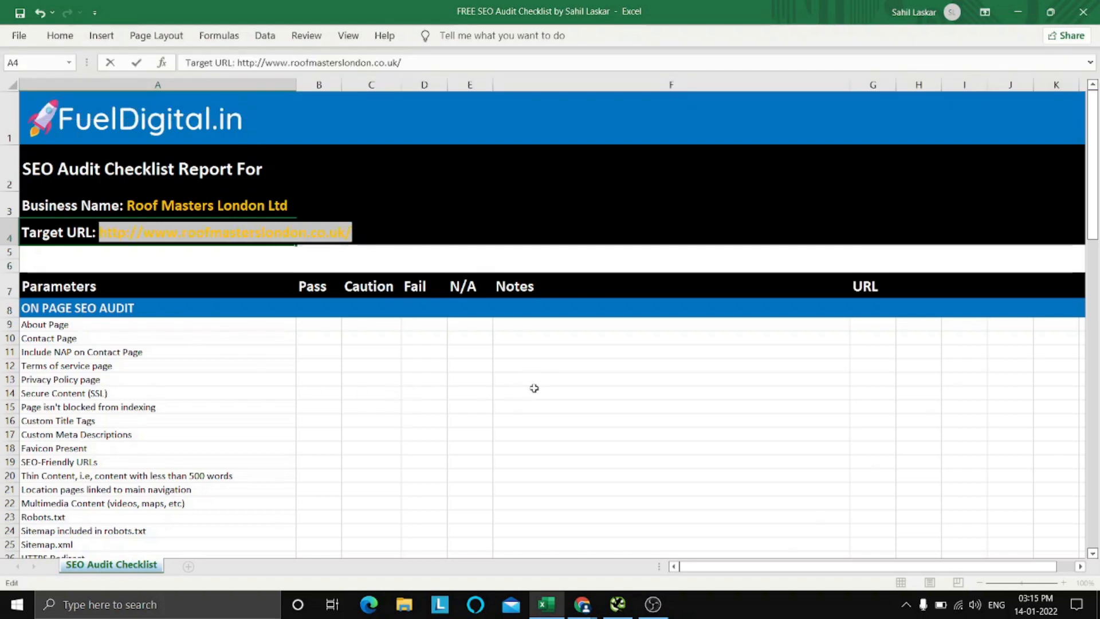
{"action": "left_click", "coordinate": [534, 389]}
{"action": "left_click", "coordinate": [614, 449]}
Select the Pass cell of the About Page item under On Page SEO Audit.
{"action": "scroll", "coordinate": [572, 415], "scroll_direction": "down", "scroll_amount": 1}
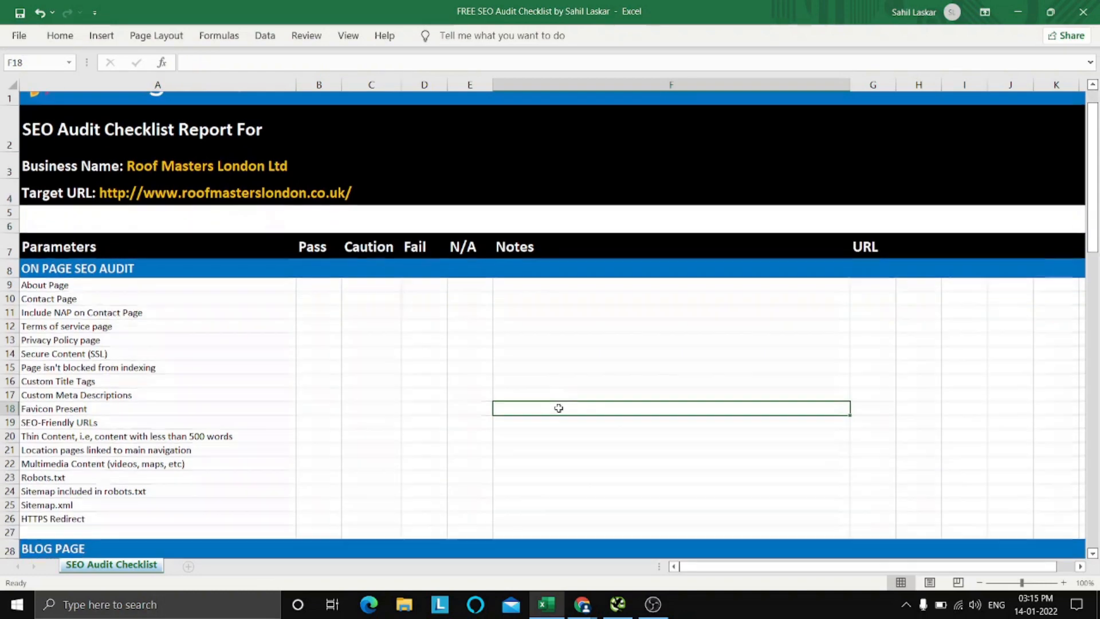
{"action": "scroll", "coordinate": [560, 408], "scroll_direction": "up", "scroll_amount": 1}
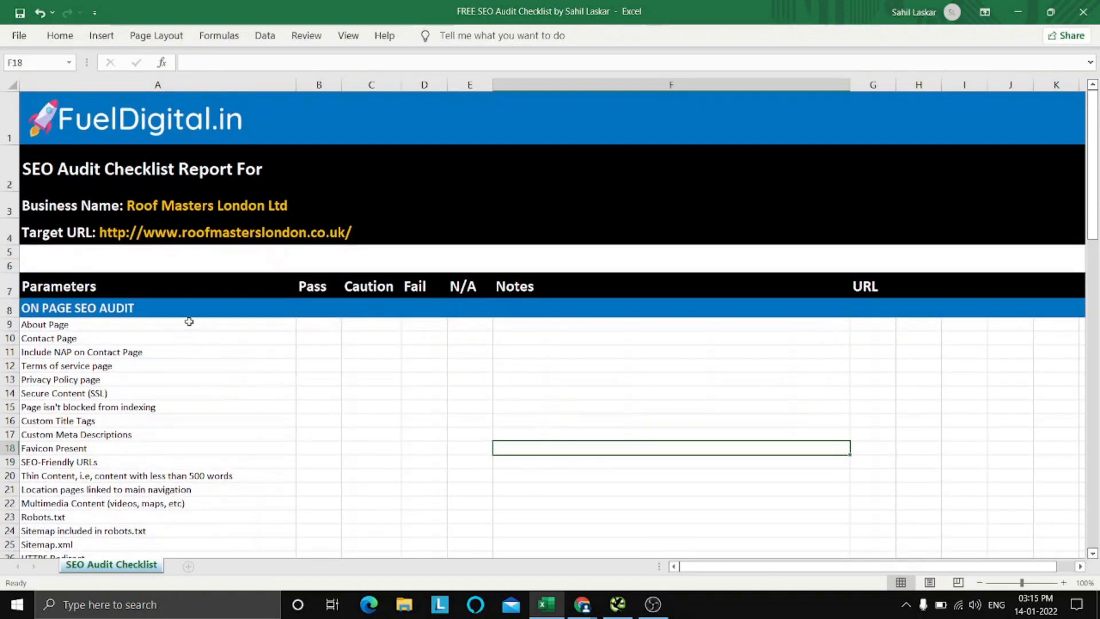
{"action": "left_click", "coordinate": [209, 335]}
{"action": "left_click", "coordinate": [315, 325]}
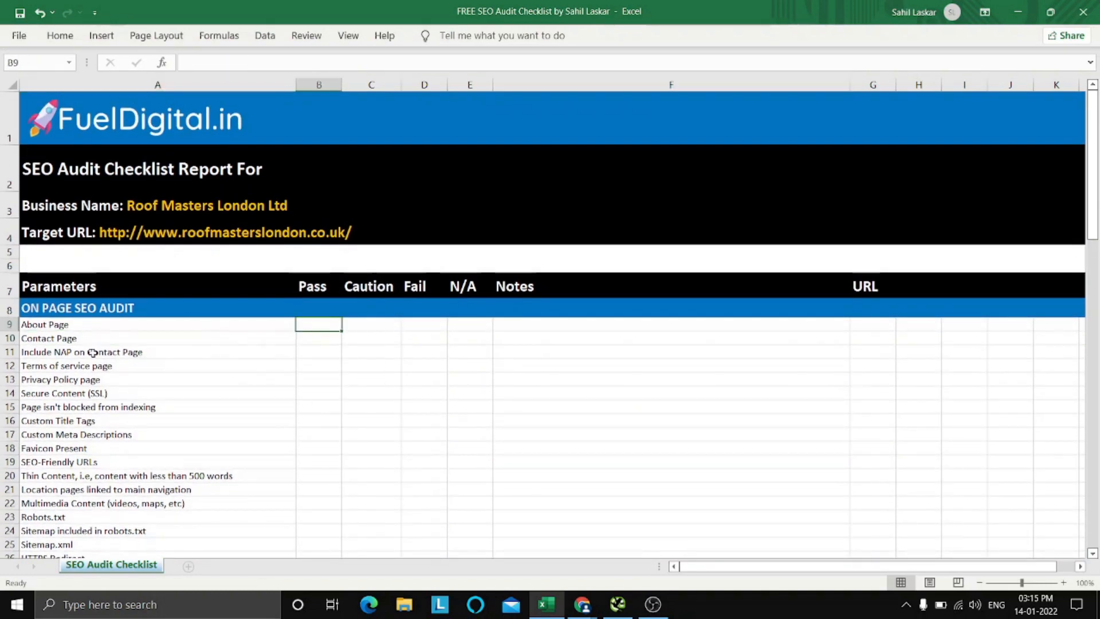
Switch to the Roof Masters London website in Chrome and examine the homepage for an About page or section.
{"action": "mouse_move", "coordinate": [583, 605]}
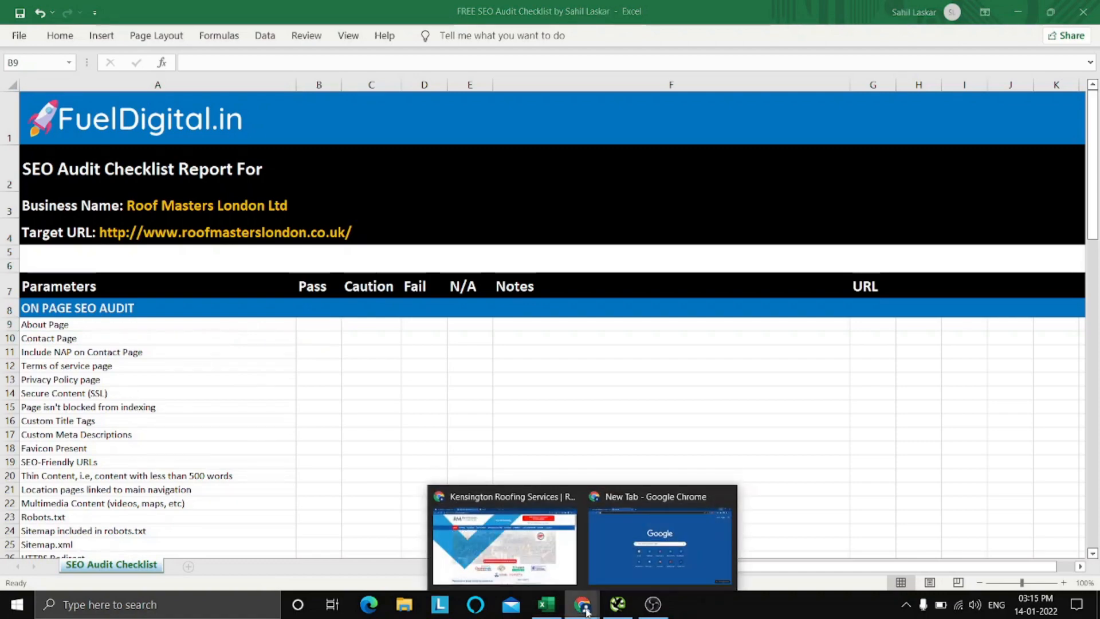
{"action": "left_click", "coordinate": [537, 572]}
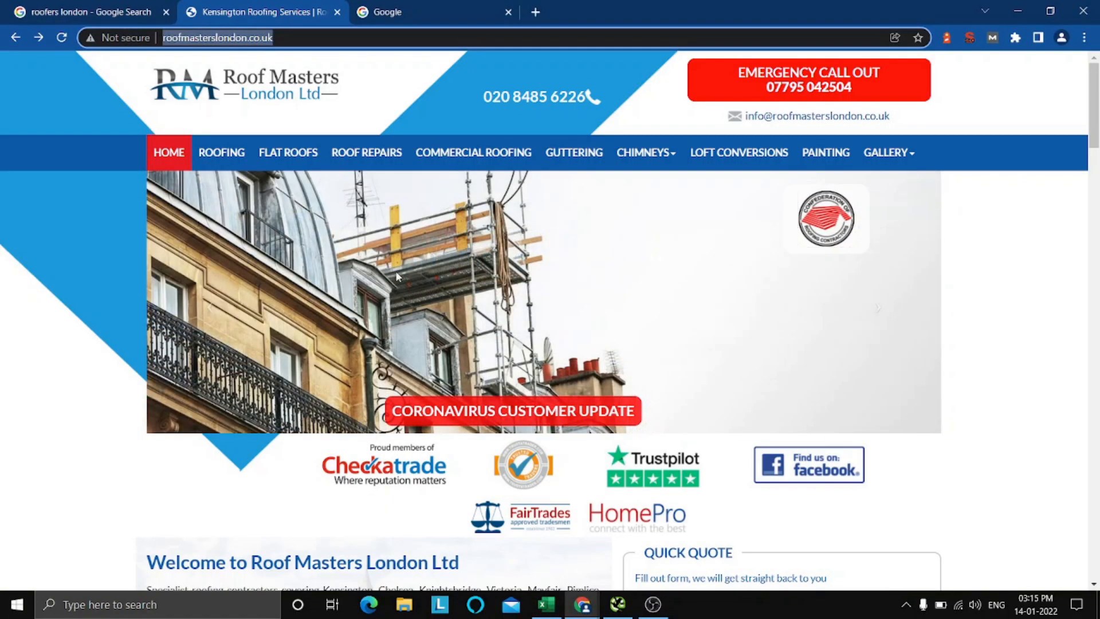
{"action": "left_click", "coordinate": [977, 269]}
{"action": "scroll", "coordinate": [1025, 301], "scroll_direction": "down", "scroll_amount": 11}
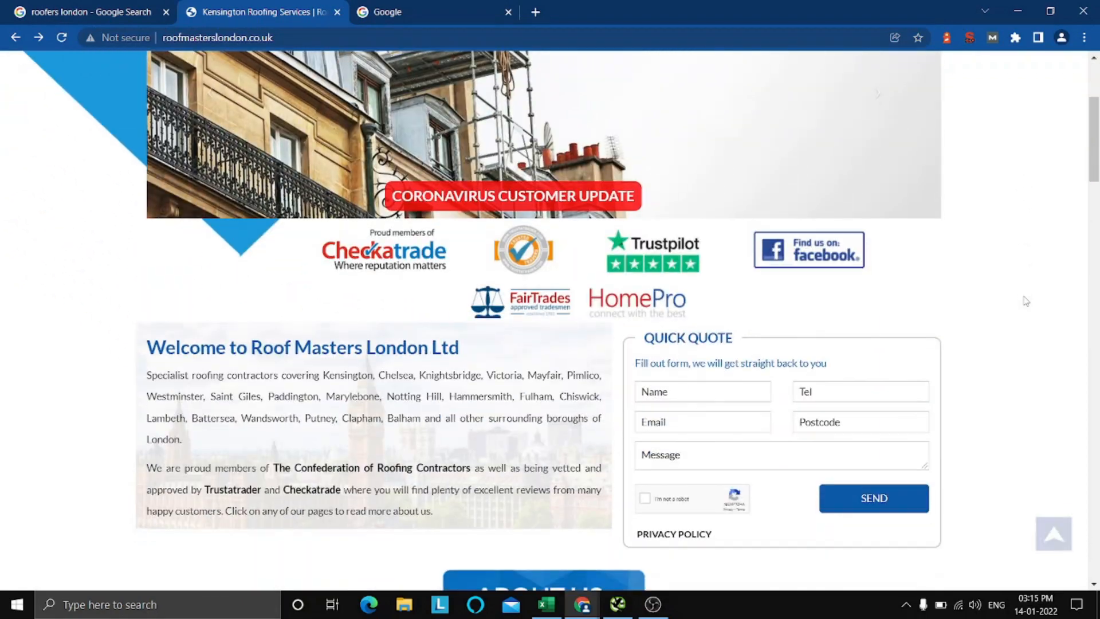
{"action": "scroll", "coordinate": [1025, 303], "scroll_direction": "up", "scroll_amount": 3}
{"action": "scroll", "coordinate": [1024, 299], "scroll_direction": "down", "scroll_amount": 6}
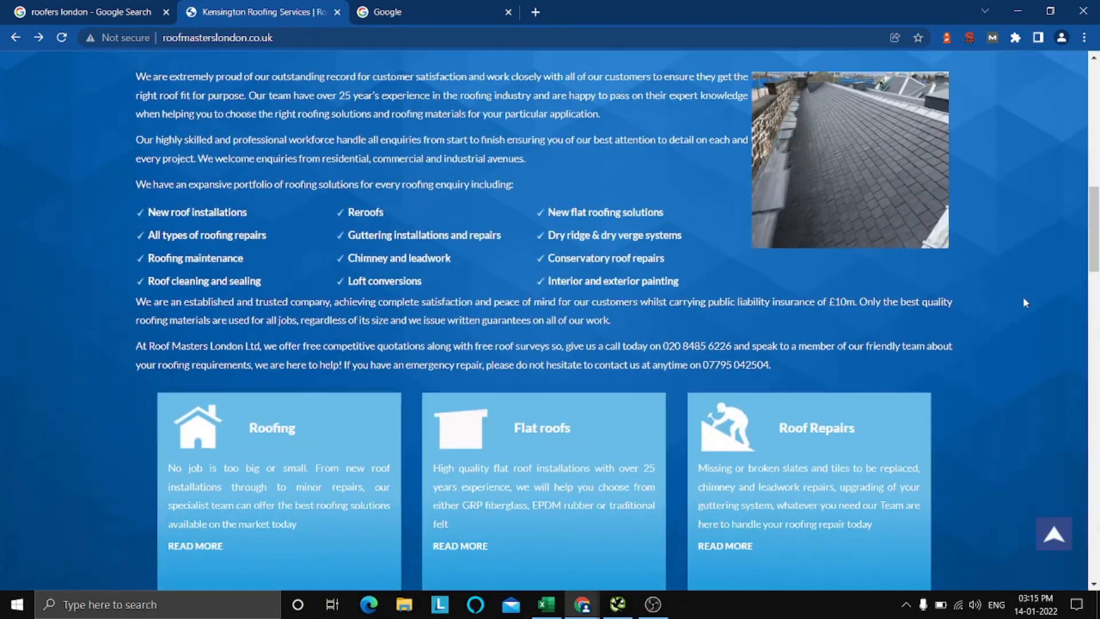
{"action": "scroll", "coordinate": [1023, 297], "scroll_direction": "up", "scroll_amount": 2}
{"action": "scroll", "coordinate": [460, 345], "scroll_direction": "down", "scroll_amount": 5}
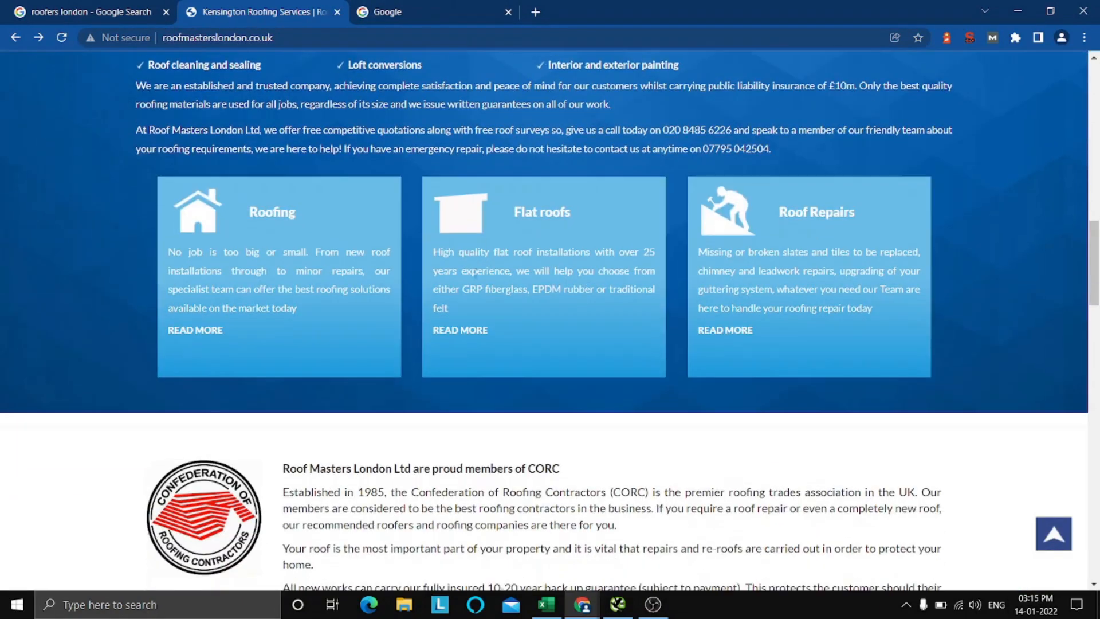
{"action": "scroll", "coordinate": [499, 259], "scroll_direction": "up", "scroll_amount": 6}
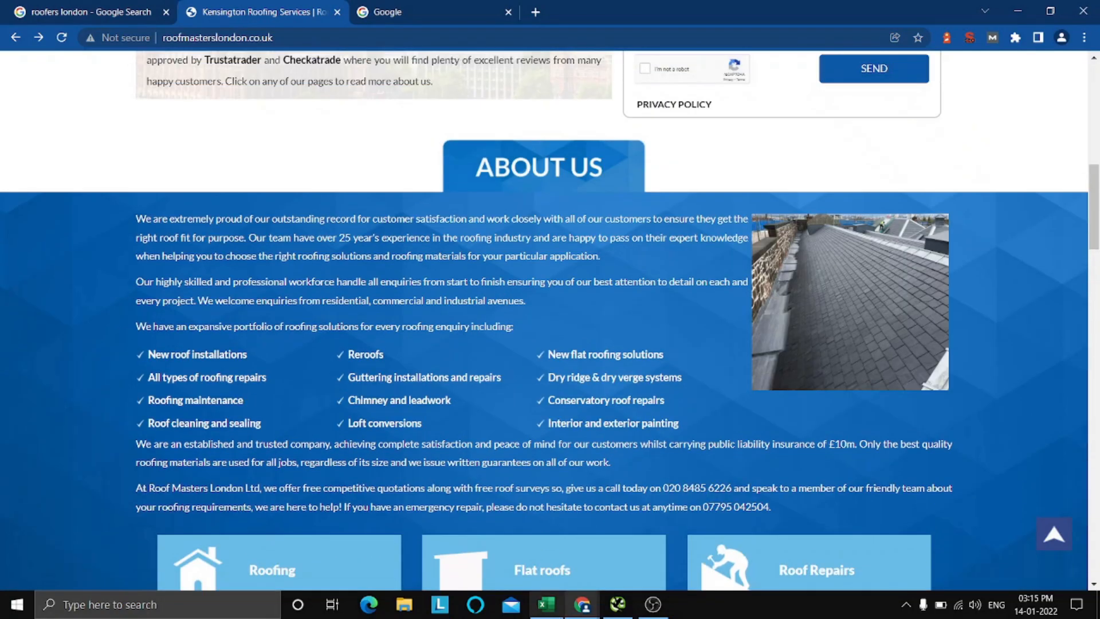
Switch back to the Excel checklist and mark the About Page item as Pass with an x.
{"action": "left_click", "coordinate": [547, 605]}
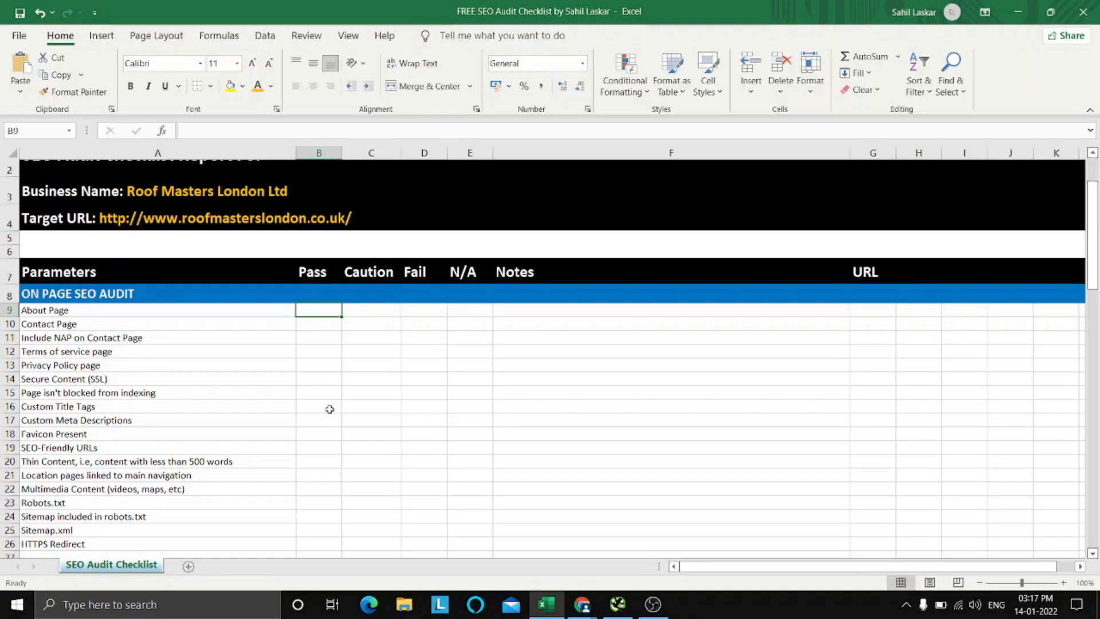
{"action": "type", "text": "x"}
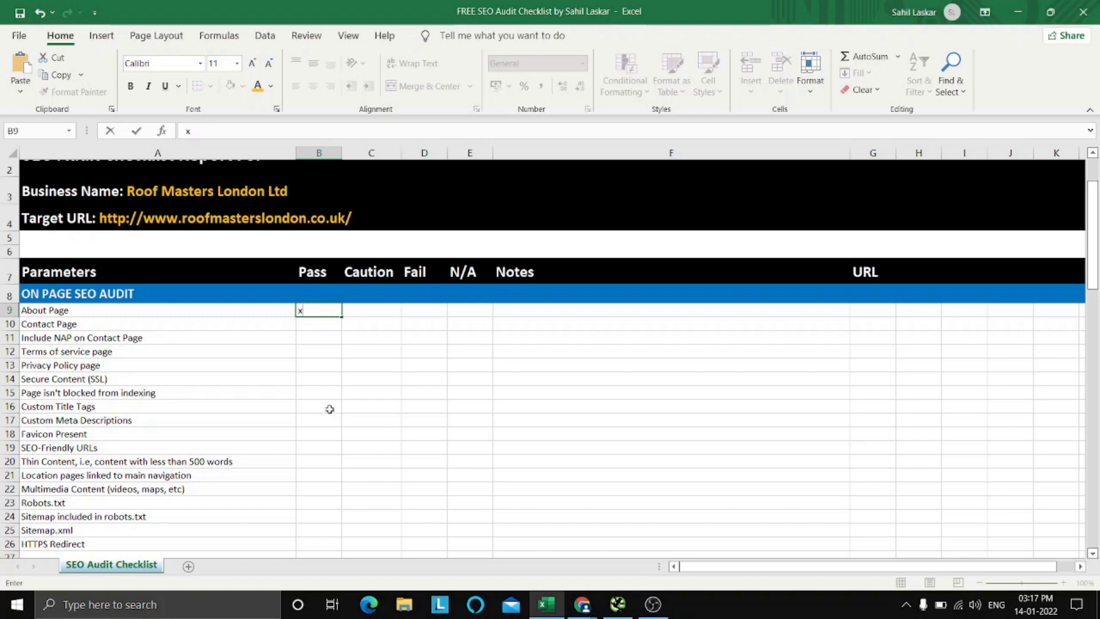
{"action": "key", "text": "Return"}
Try x marks under Caution for Contact Page, Fail for Include NAP on Contact Page, and N/A for Terms of service page.
{"action": "key", "text": "Right"}
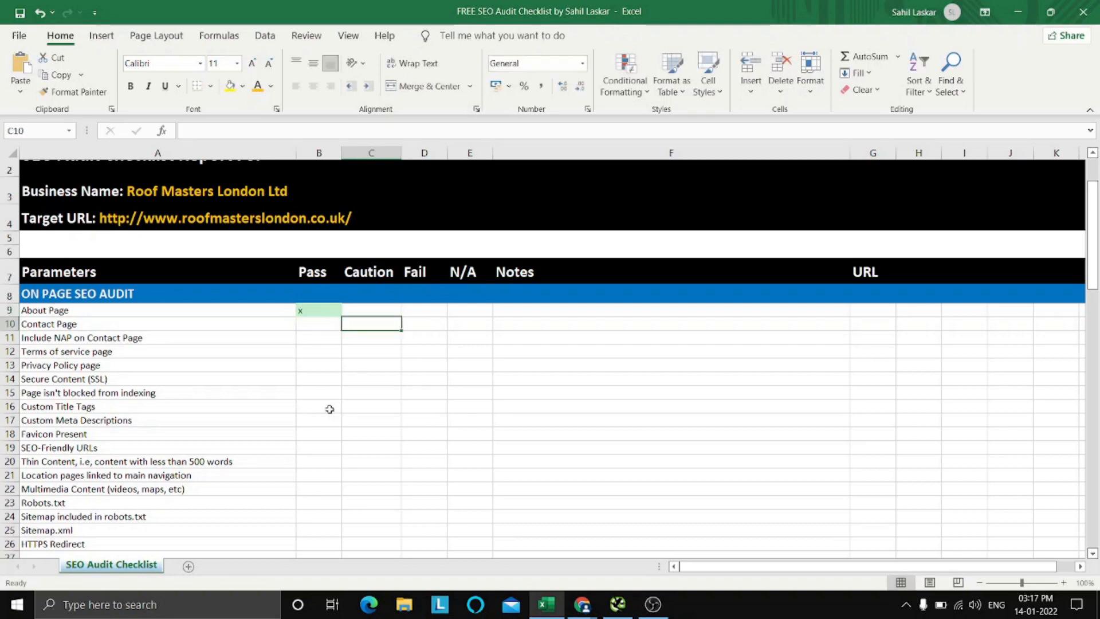
{"action": "key", "text": "Up"}
{"action": "key", "text": "Down"}
{"action": "type", "text": "x"}
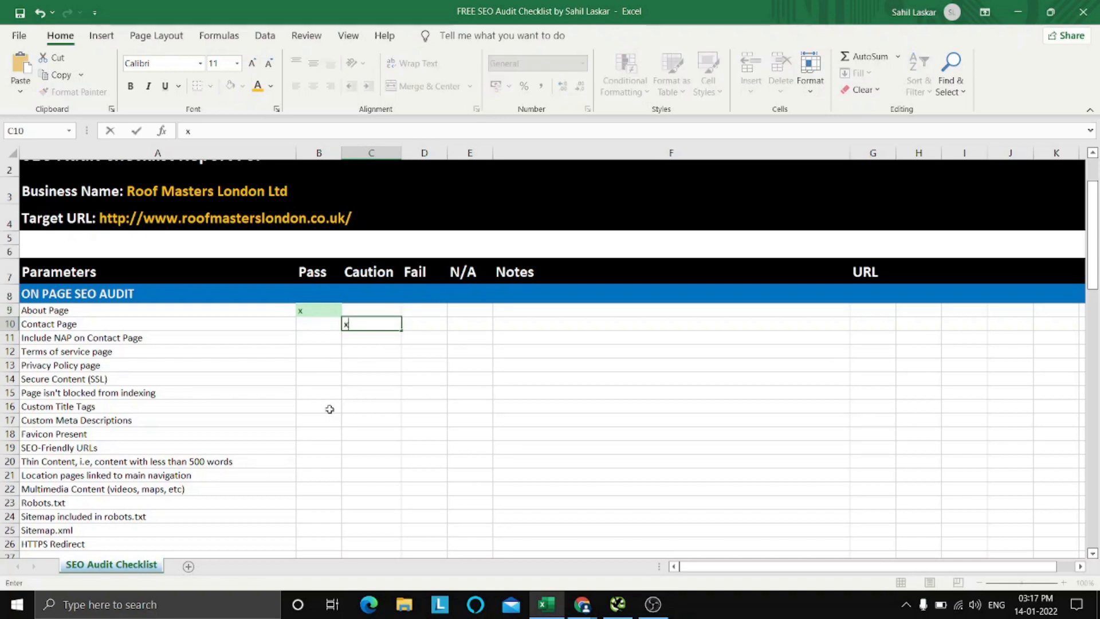
{"action": "key", "text": "Tab"}
{"action": "key", "text": "Down"}
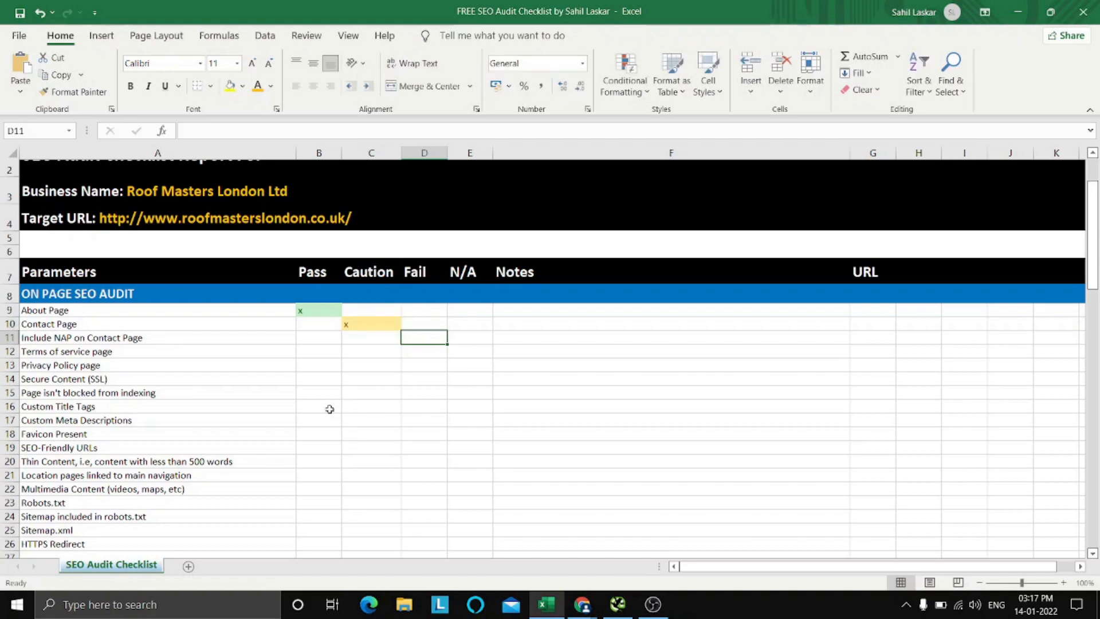
{"action": "type", "text": "x"}
{"action": "key", "text": "Down"}
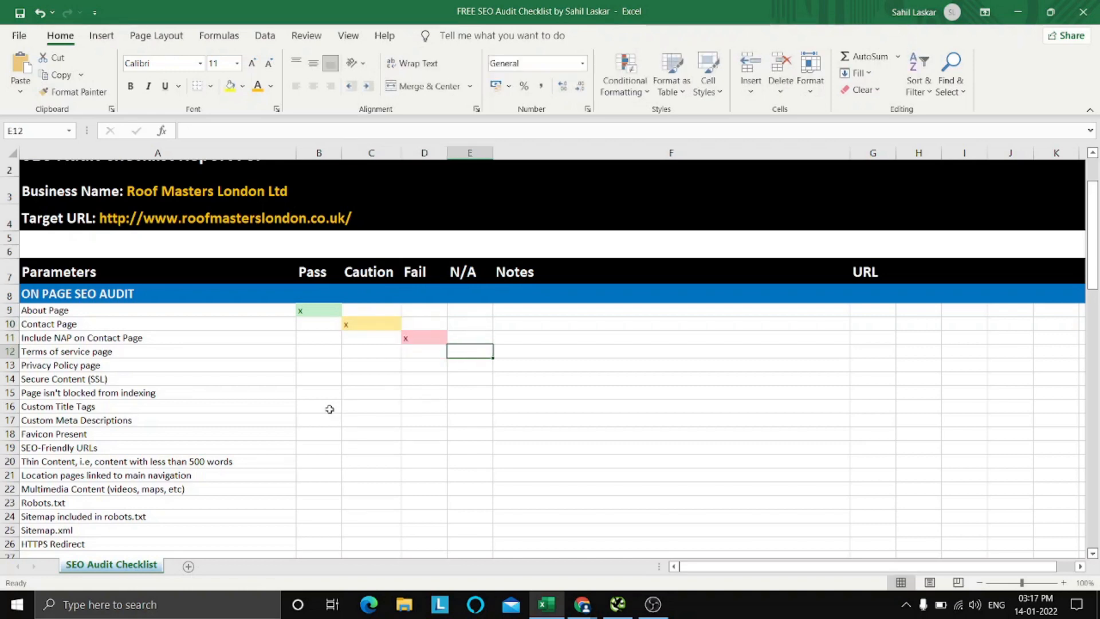
{"action": "type", "text": "x"}
{"action": "key", "text": "Return"}
{"action": "key", "text": "Up"}
Undo the trial marks under Caution, Fail and N/A, and return to the Pass cell of Contact Page.
{"action": "key", "text": "ctrl+z"}
{"action": "key", "text": "ctrl+z"}
{"action": "key", "text": "ctrl+z"}
{"action": "key", "text": "ctrl+z"}
{"action": "key", "text": "ctrl+z"}
{"action": "key", "text": "ctrl+z"}
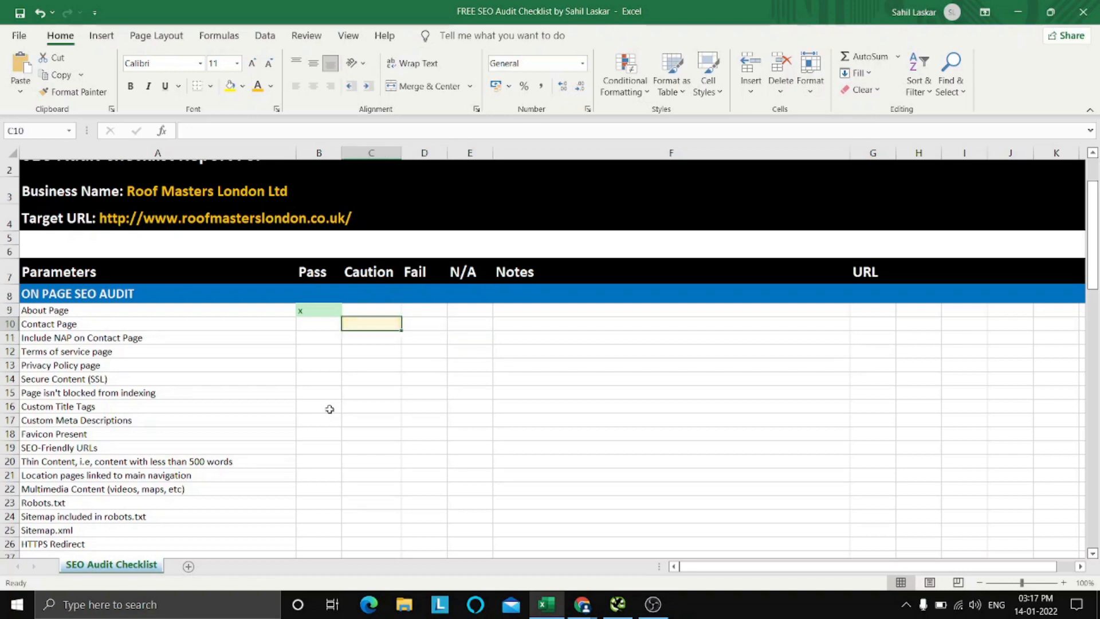
{"action": "key", "text": "Down"}
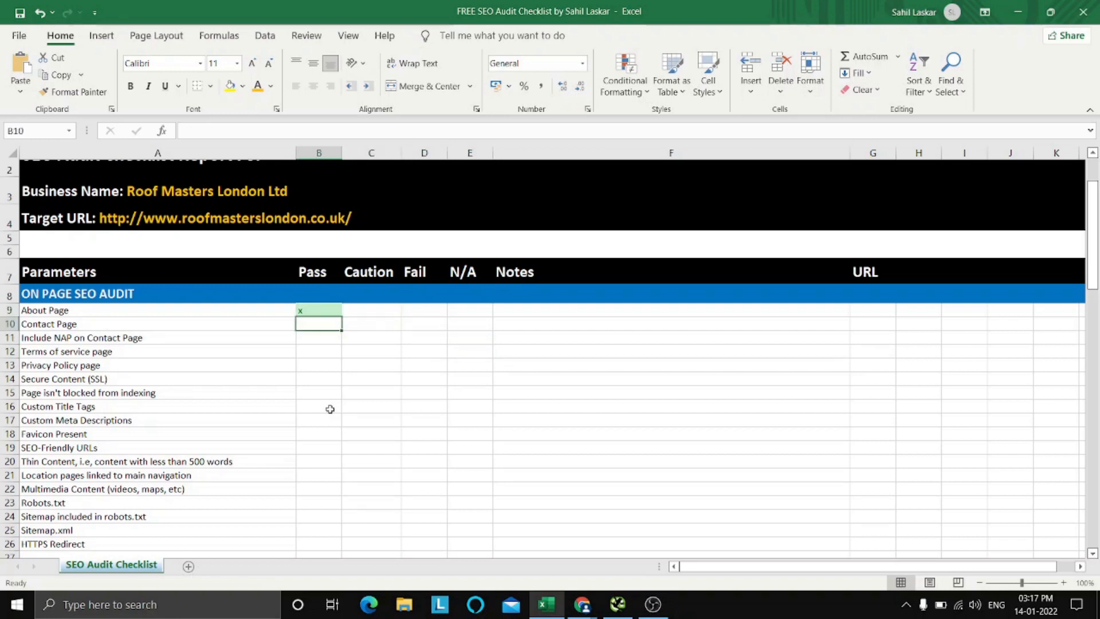
Switch to the Roof Masters London homepage in Chrome and look through it for a contact page link.
{"action": "mouse_move", "coordinate": [582, 604]}
{"action": "left_click", "coordinate": [529, 548]}
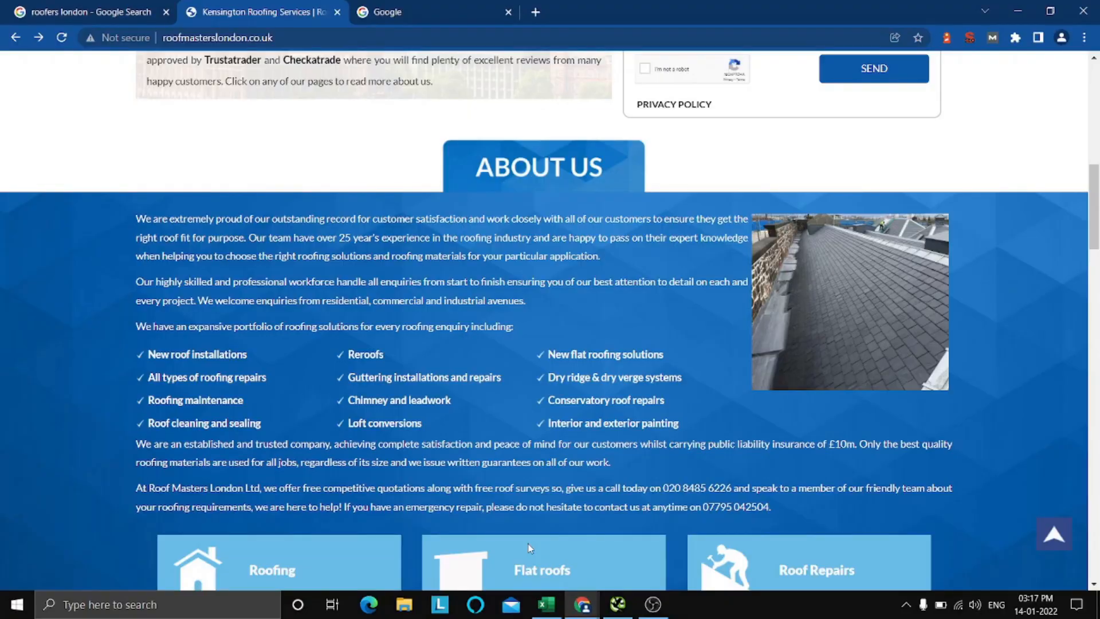
{"action": "scroll", "coordinate": [384, 258], "scroll_direction": "up", "scroll_amount": 10}
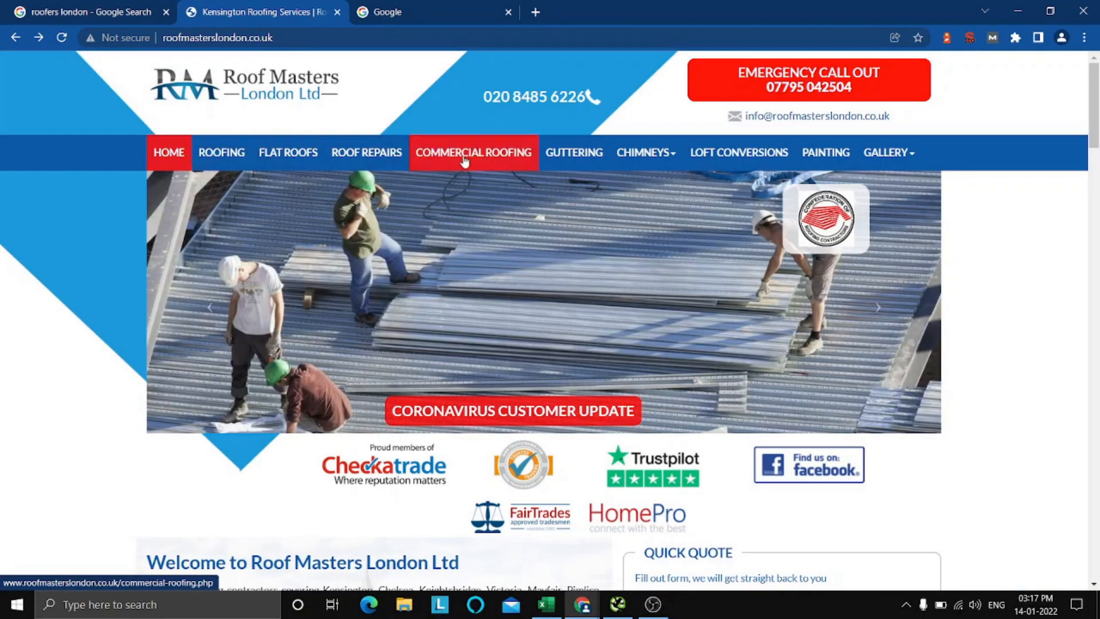
{"action": "scroll", "coordinate": [565, 255], "scroll_direction": "down", "scroll_amount": 20}
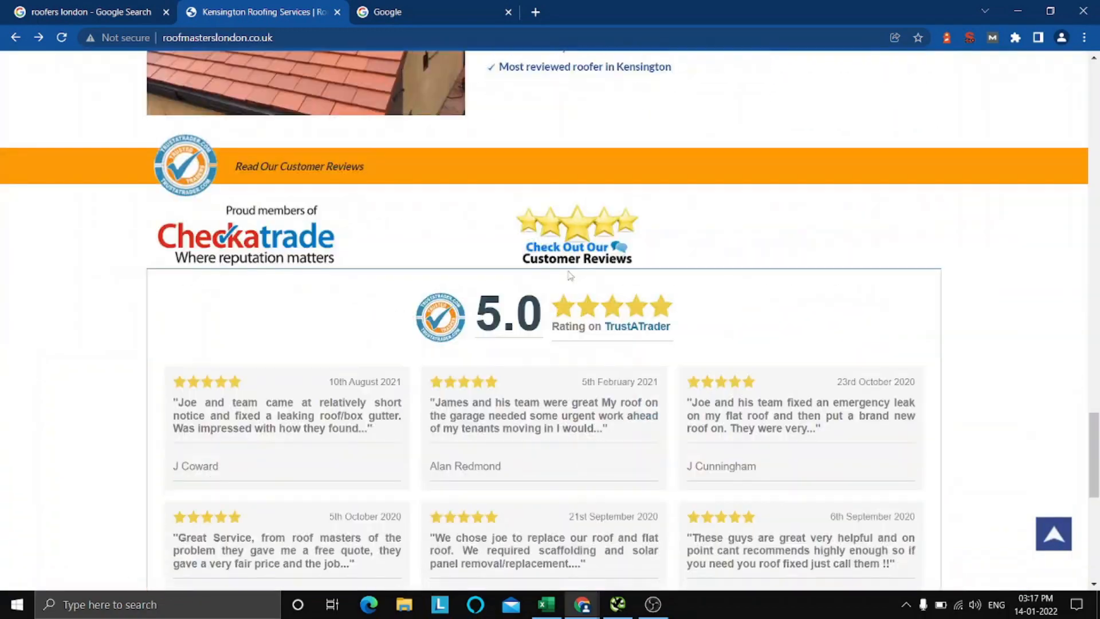
{"action": "scroll", "coordinate": [840, 351], "scroll_direction": "up", "scroll_amount": 10}
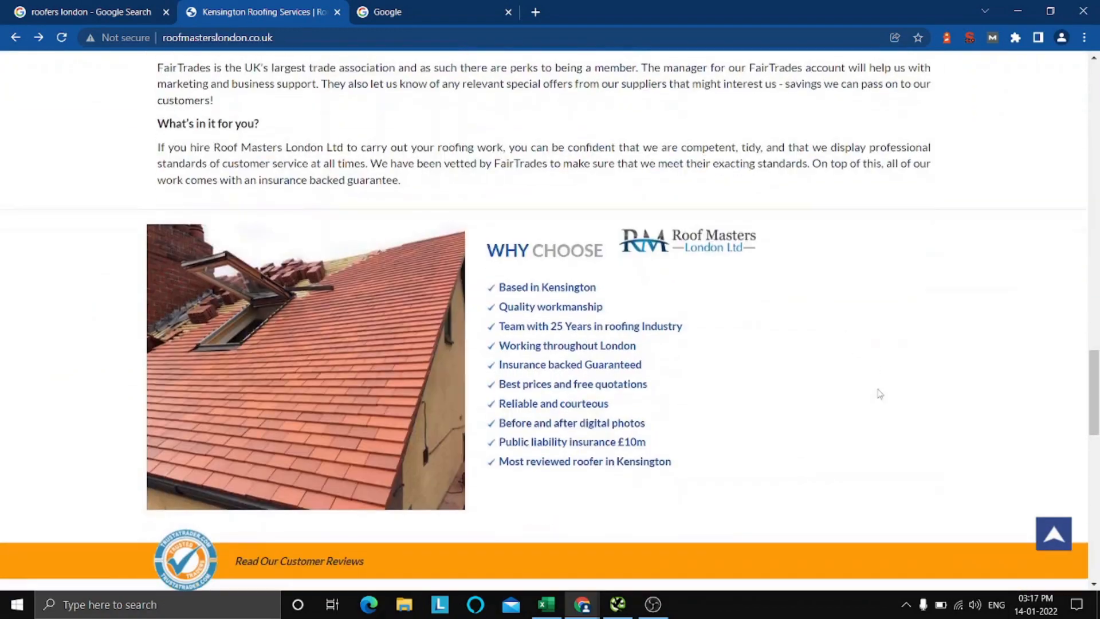
{"action": "scroll", "coordinate": [877, 393], "scroll_direction": "down", "scroll_amount": 10}
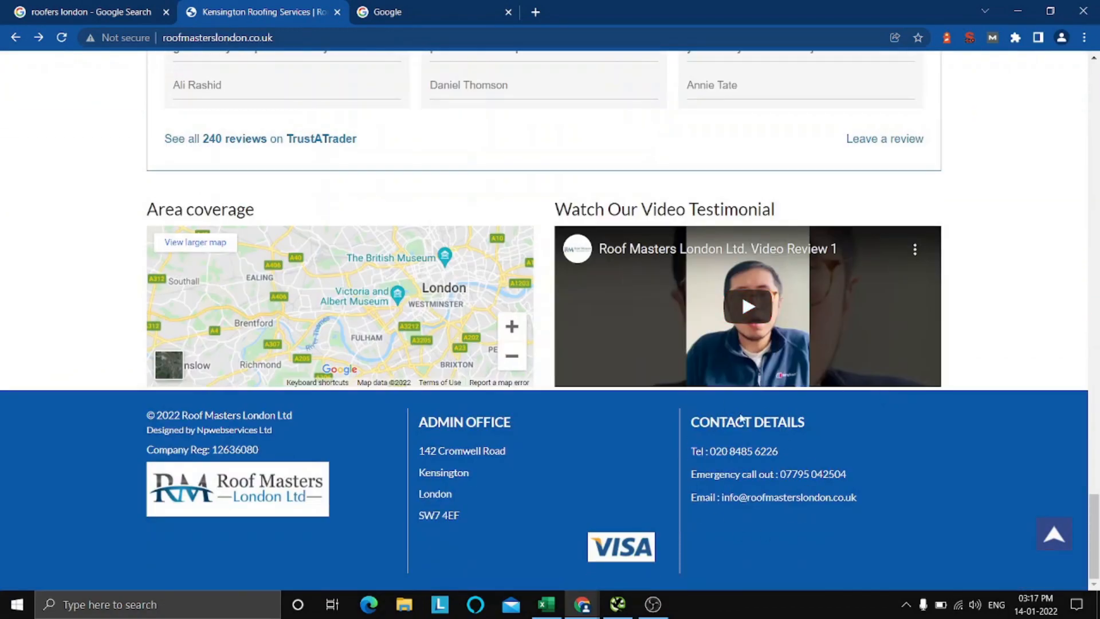
{"action": "scroll", "coordinate": [875, 512], "scroll_direction": "up", "scroll_amount": 15}
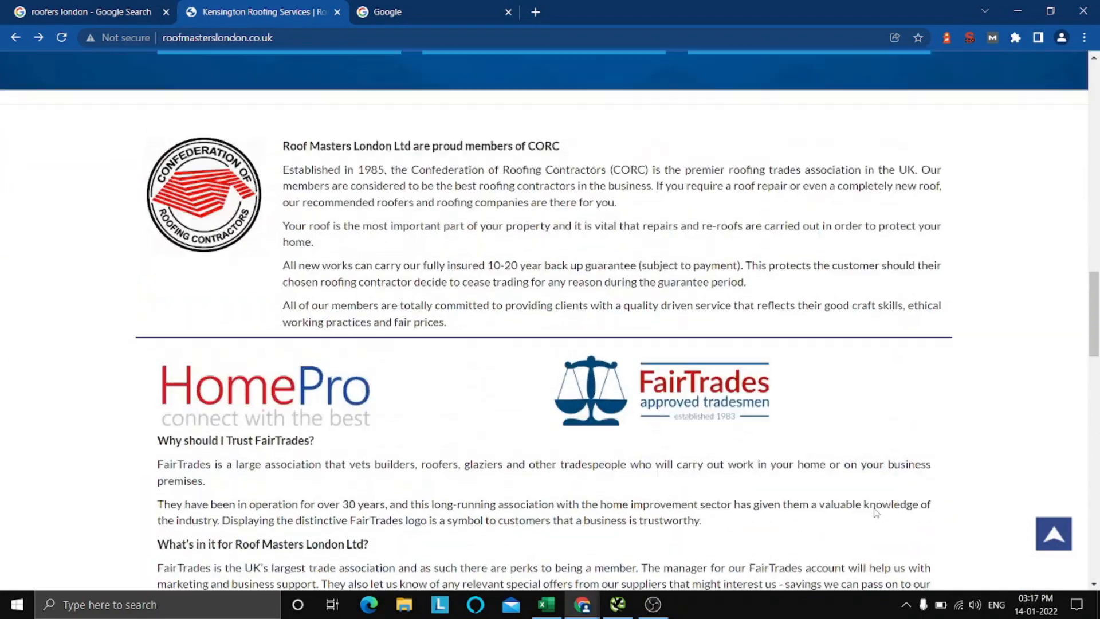
{"action": "scroll", "coordinate": [875, 512], "scroll_direction": "up", "scroll_amount": 10}
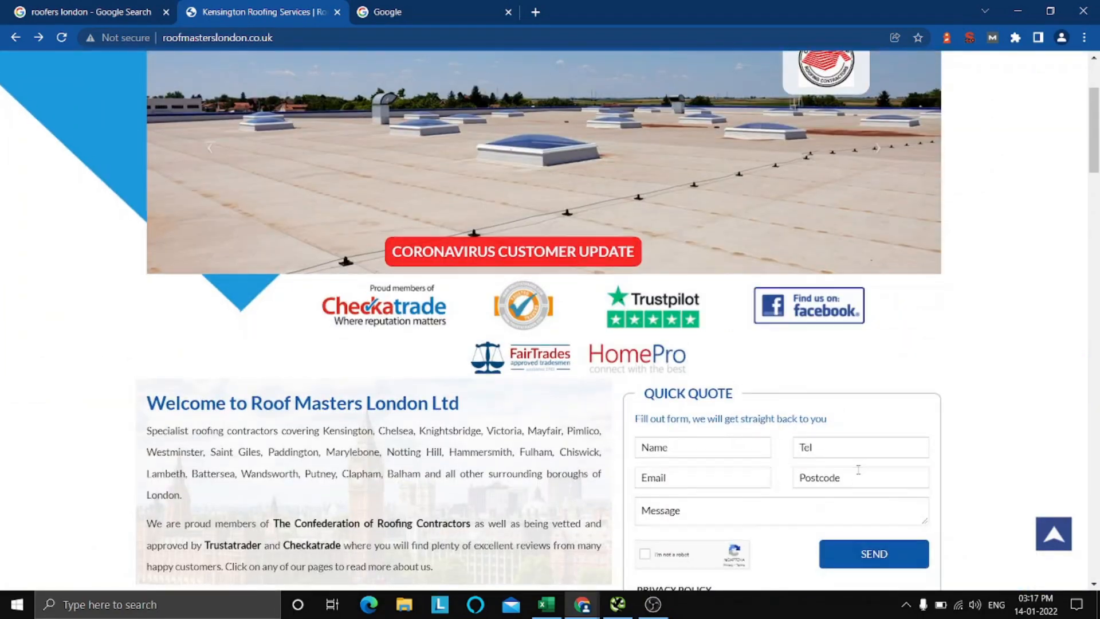
{"action": "scroll", "coordinate": [728, 388], "scroll_direction": "down", "scroll_amount": 4}
{"action": "scroll", "coordinate": [728, 388], "scroll_direction": "up", "scroll_amount": 7}
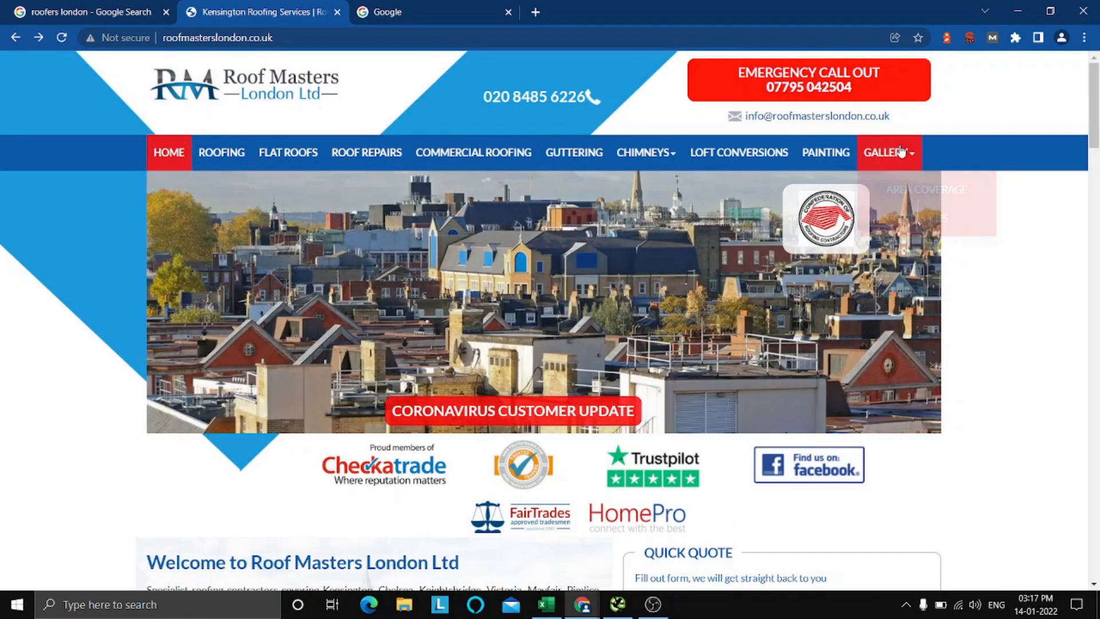
Open the site's Contact Us page in a new browser tab and look over its contact details and message form.
{"action": "mouse_move", "coordinate": [894, 153]}
{"action": "right_click", "coordinate": [922, 221]}
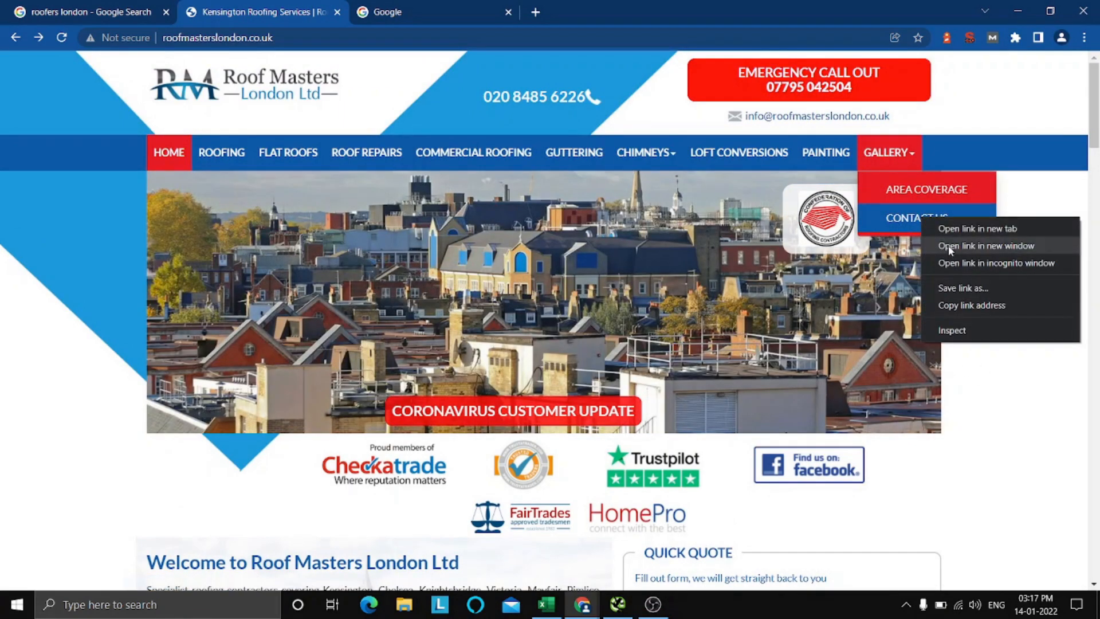
{"action": "left_click", "coordinate": [969, 227]}
{"action": "left_click", "coordinate": [393, 10]}
{"action": "left_click", "coordinate": [239, 8]}
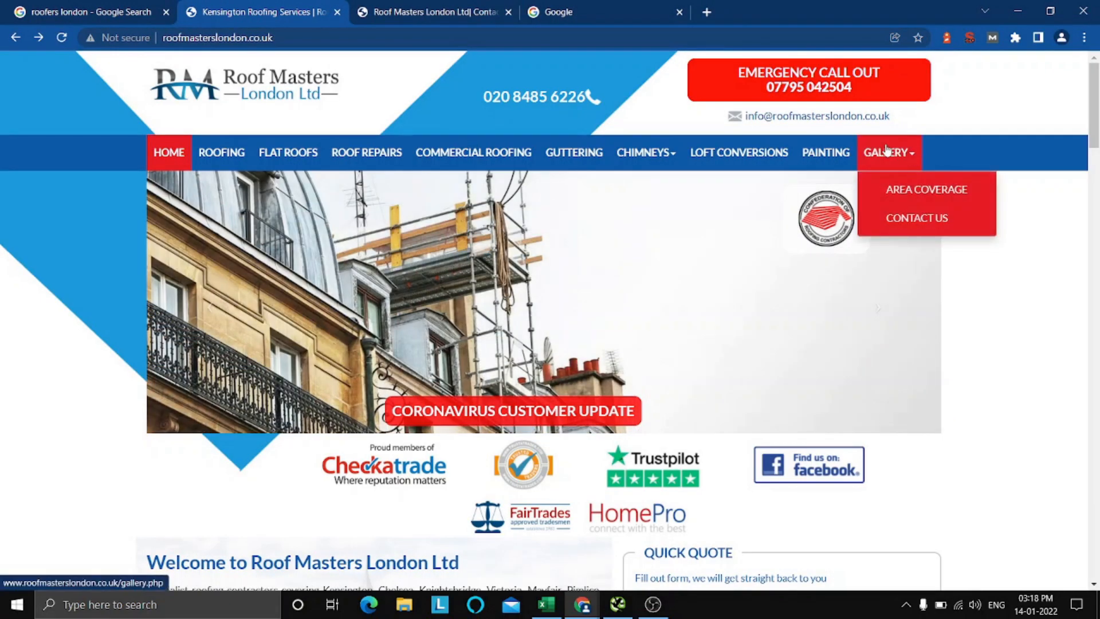
{"action": "left_click", "coordinate": [388, 7]}
{"action": "scroll", "coordinate": [338, 275], "scroll_direction": "down", "scroll_amount": 8}
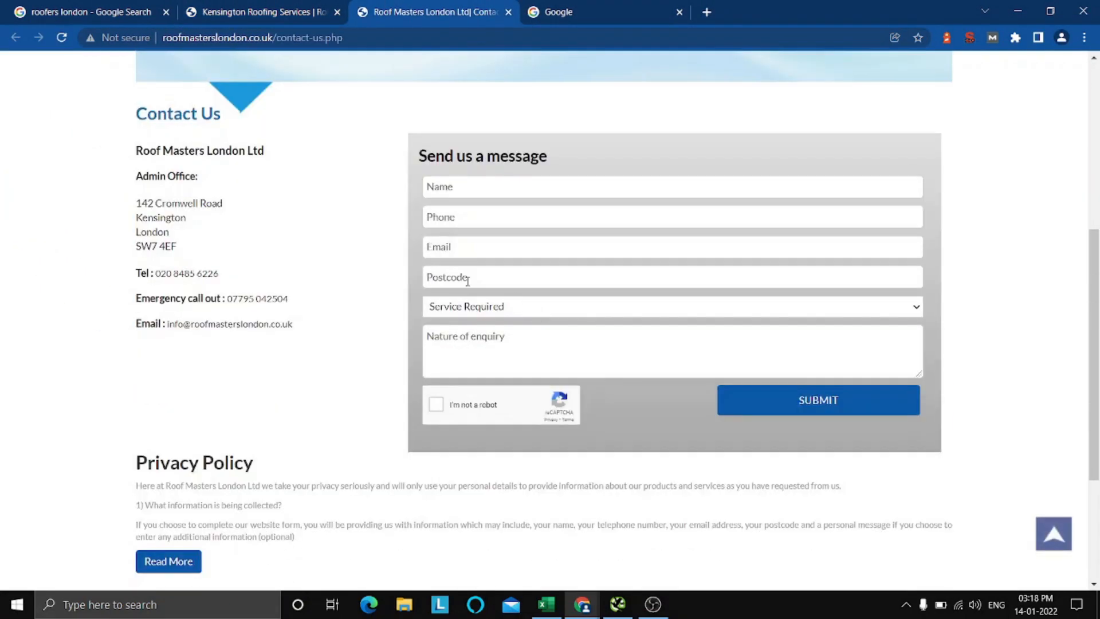
{"action": "scroll", "coordinate": [287, 284], "scroll_direction": "up", "scroll_amount": 3}
{"action": "scroll", "coordinate": [286, 285], "scroll_direction": "up", "scroll_amount": 1}
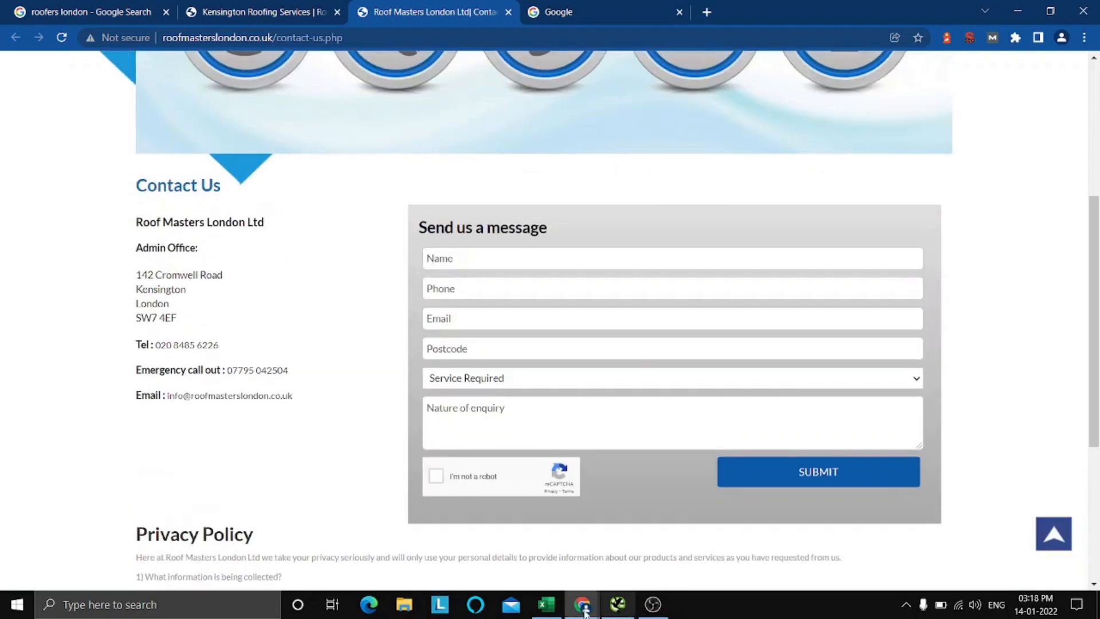
Return to the Excel checklist and mark the Contact Page item as Pass with an x.
{"action": "left_click", "coordinate": [546, 605]}
{"action": "type", "text": "x"}
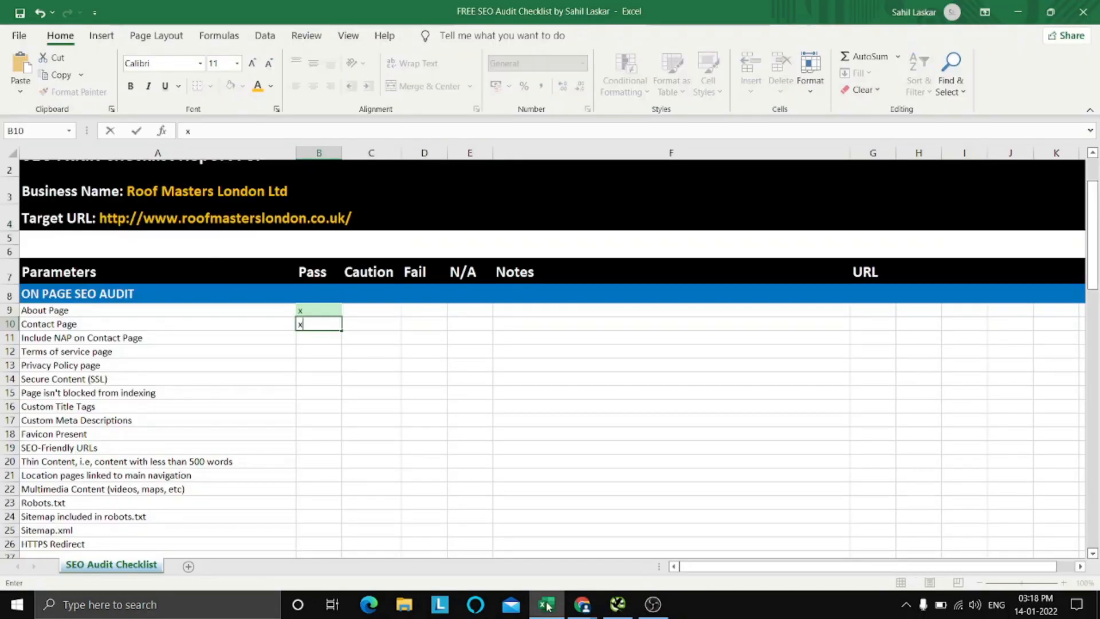
{"action": "key", "text": "Return"}
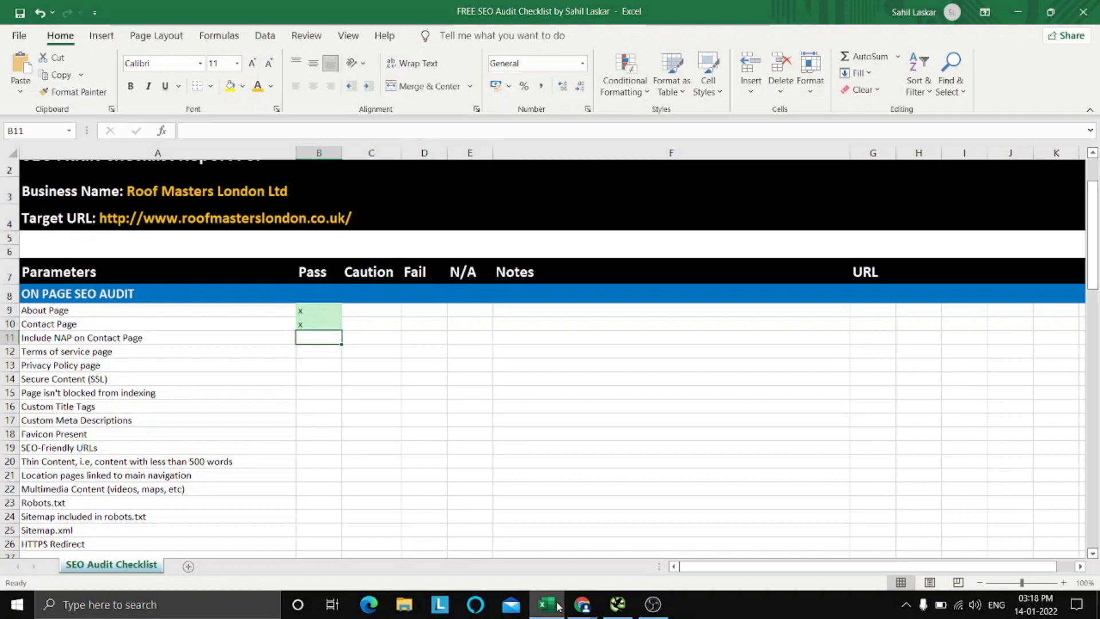
Switch to the Contact Us page in Chrome and check it for the business name, address and phone number.
{"action": "left_click", "coordinate": [547, 607]}
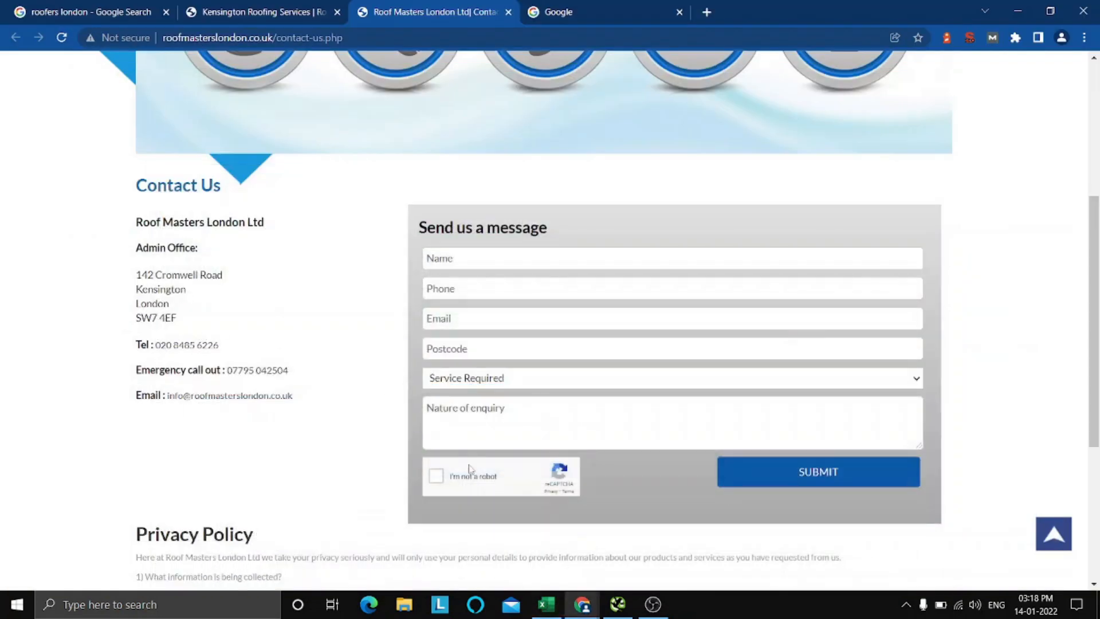
{"action": "left_click_drag", "start_coordinate": [125, 185], "coordinate": [280, 339]}
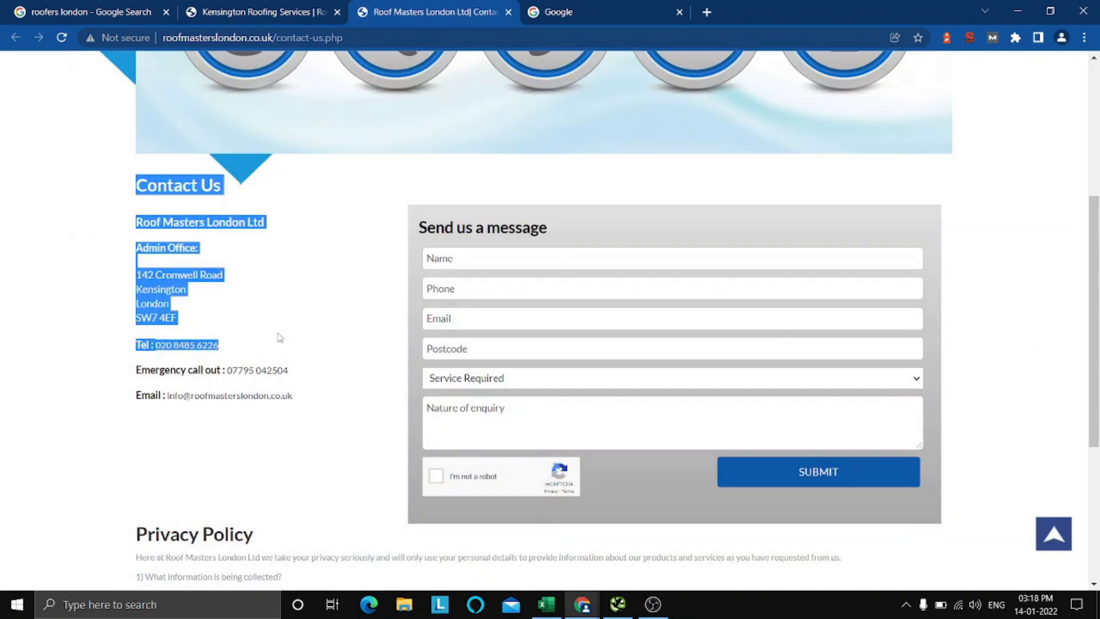
{"action": "left_click", "coordinate": [277, 338]}
{"action": "scroll", "coordinate": [250, 360], "scroll_direction": "down", "scroll_amount": 5}
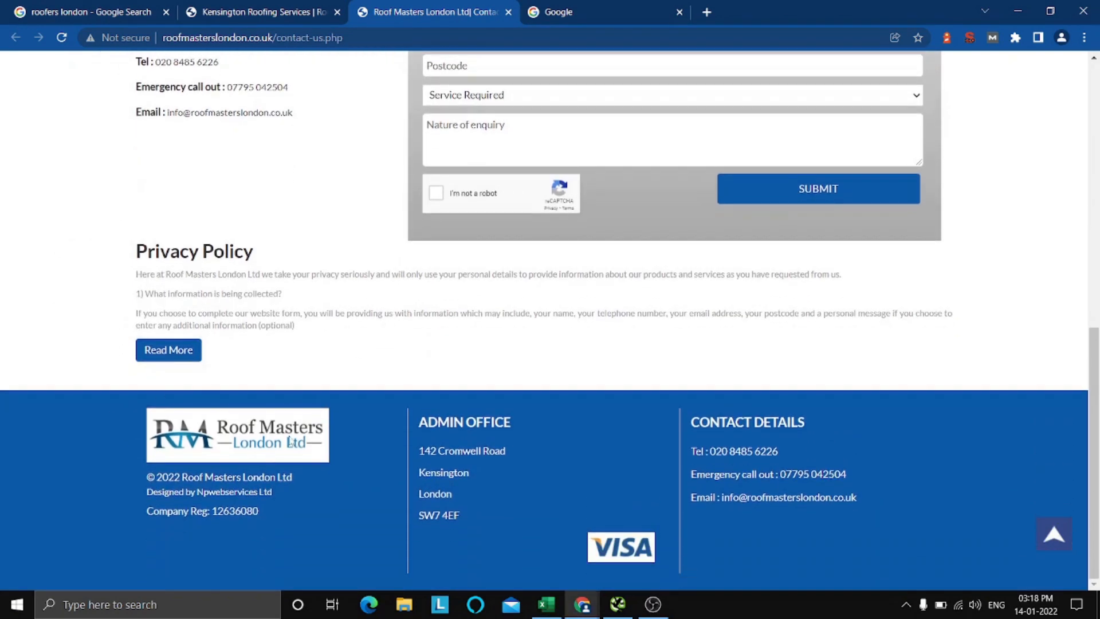
{"action": "scroll", "coordinate": [320, 429], "scroll_direction": "up", "scroll_amount": 10}
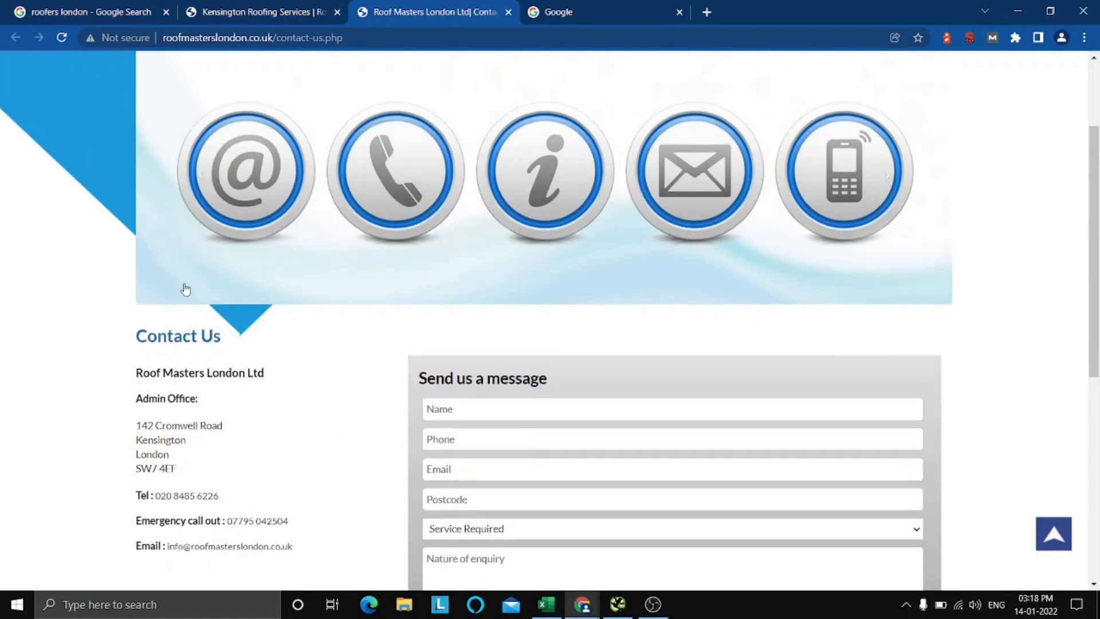
{"action": "scroll", "coordinate": [184, 289], "scroll_direction": "down", "scroll_amount": 6}
{"action": "scroll", "coordinate": [184, 288], "scroll_direction": "up", "scroll_amount": 3}
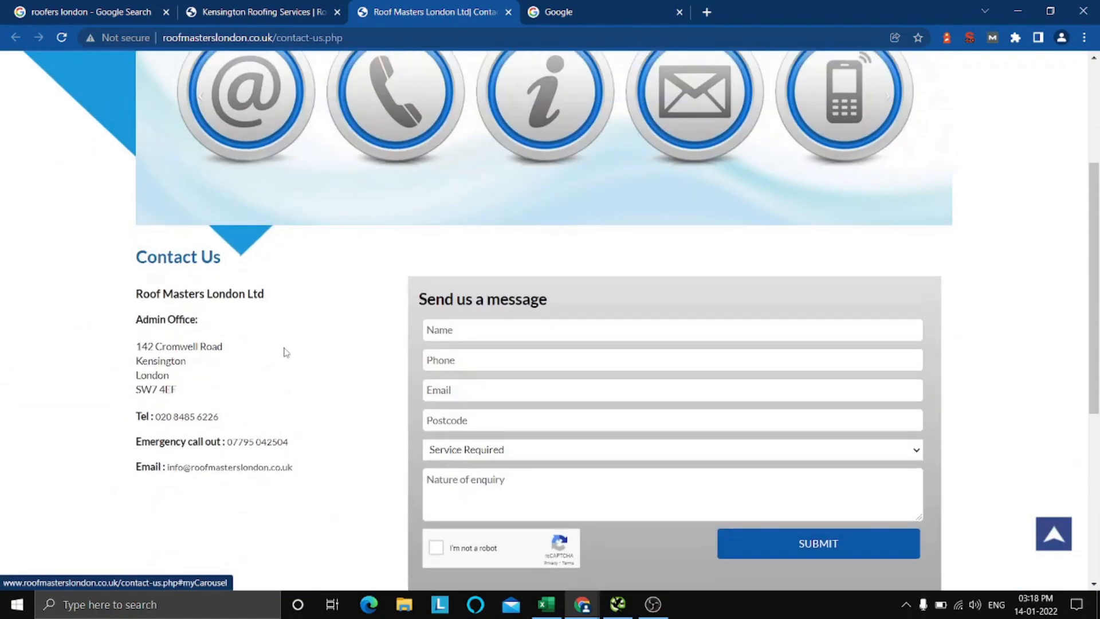
Switch to the Excel checklist and mark Include NAP on Contact Page as Pass with an x.
{"action": "left_click", "coordinate": [546, 604]}
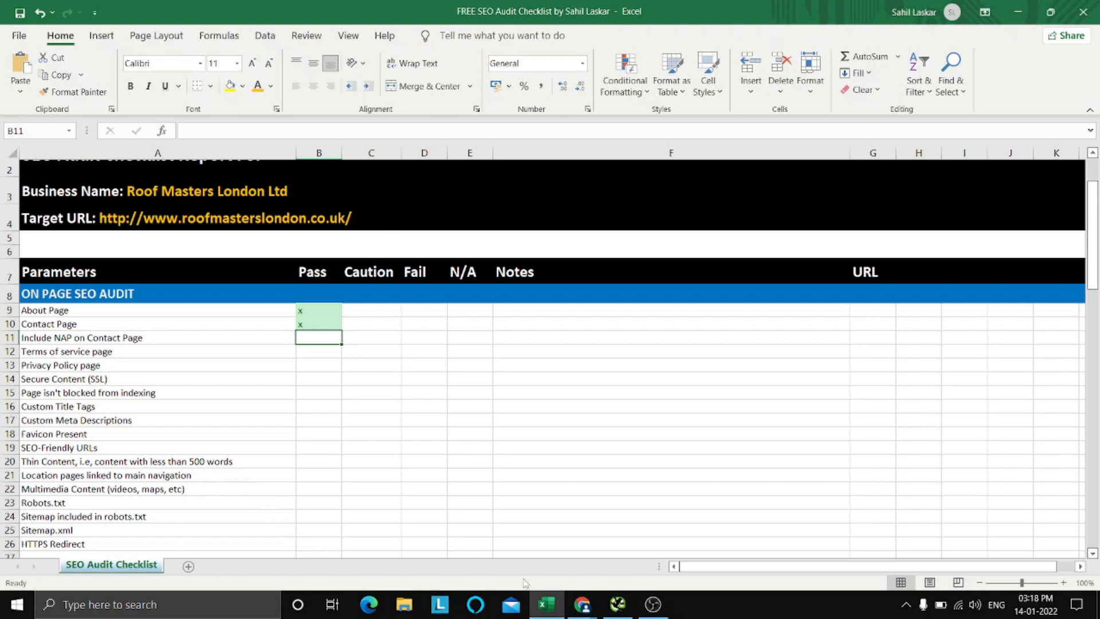
{"action": "type", "text": "x"}
{"action": "key", "text": "Return"}
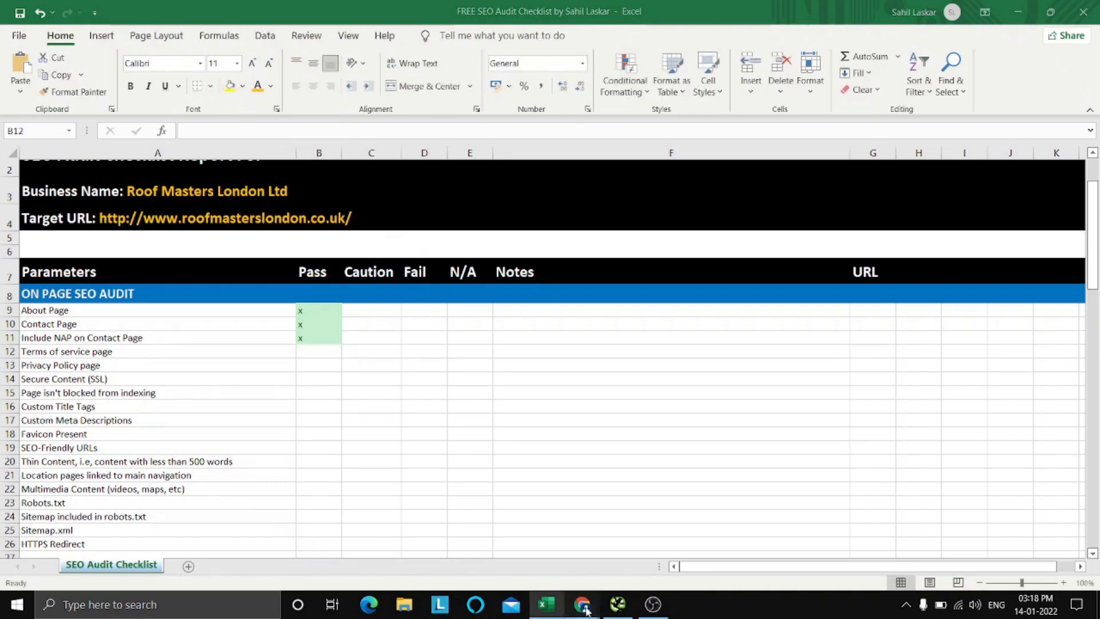
Go back to the Contact Us page in Chrome and check its lower section and footer for a terms of service link.
{"action": "mouse_move", "coordinate": [582, 604]}
{"action": "left_click", "coordinate": [542, 564]}
{"action": "scroll", "coordinate": [462, 382], "scroll_direction": "down", "scroll_amount": 3}
{"action": "scroll", "coordinate": [463, 382], "scroll_direction": "down", "scroll_amount": 3}
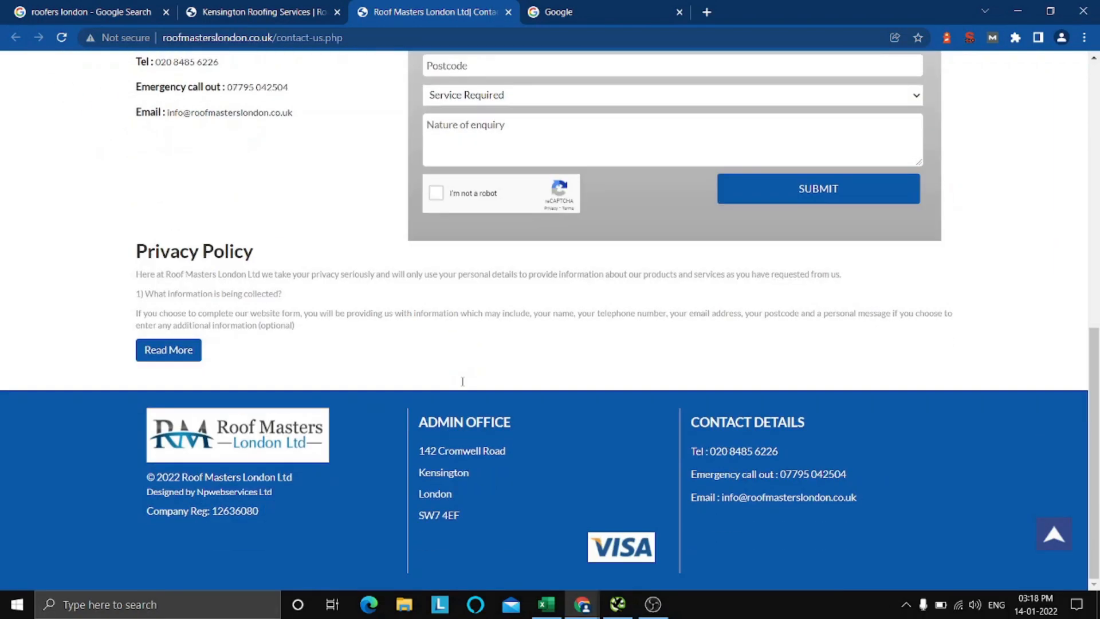
{"action": "scroll", "coordinate": [463, 381], "scroll_direction": "up", "scroll_amount": 10}
Switch to the website's homepage tab and search it for "terms" to look for a terms of service link.
{"action": "left_click", "coordinate": [205, 7]}
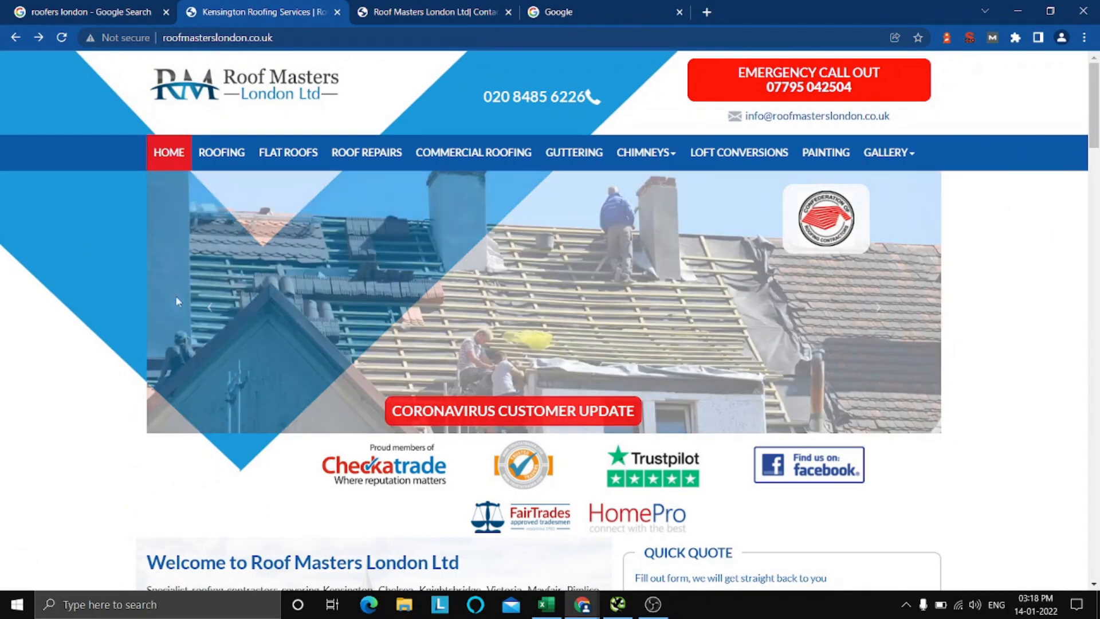
{"action": "key", "text": "ctrl+f"}
{"action": "type", "text": "terms"}
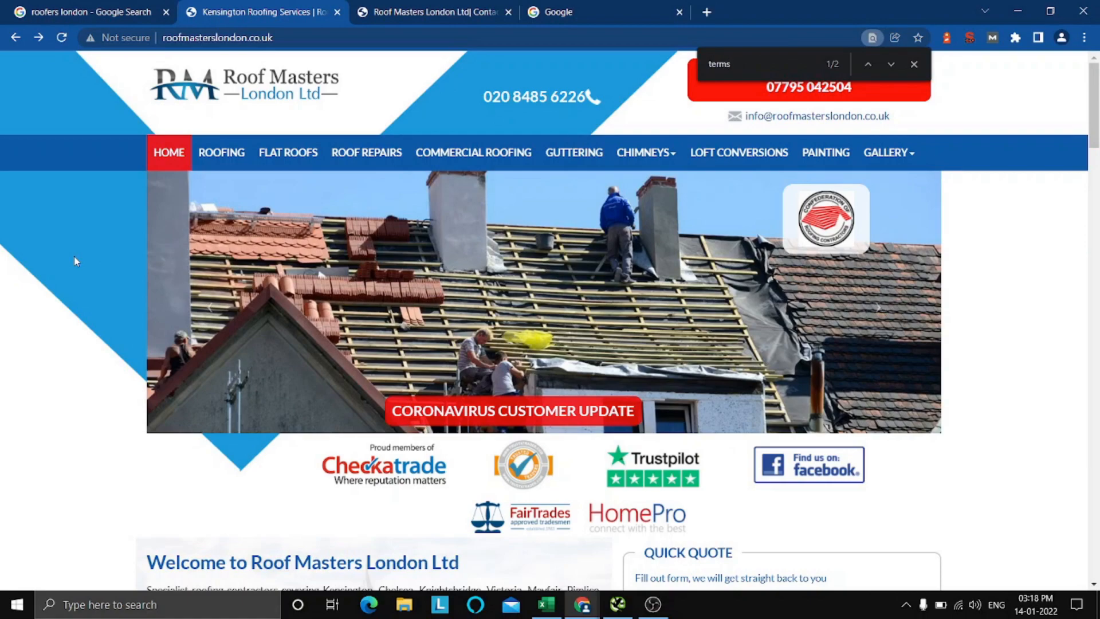
{"action": "scroll", "coordinate": [477, 258], "scroll_direction": "down", "scroll_amount": 10}
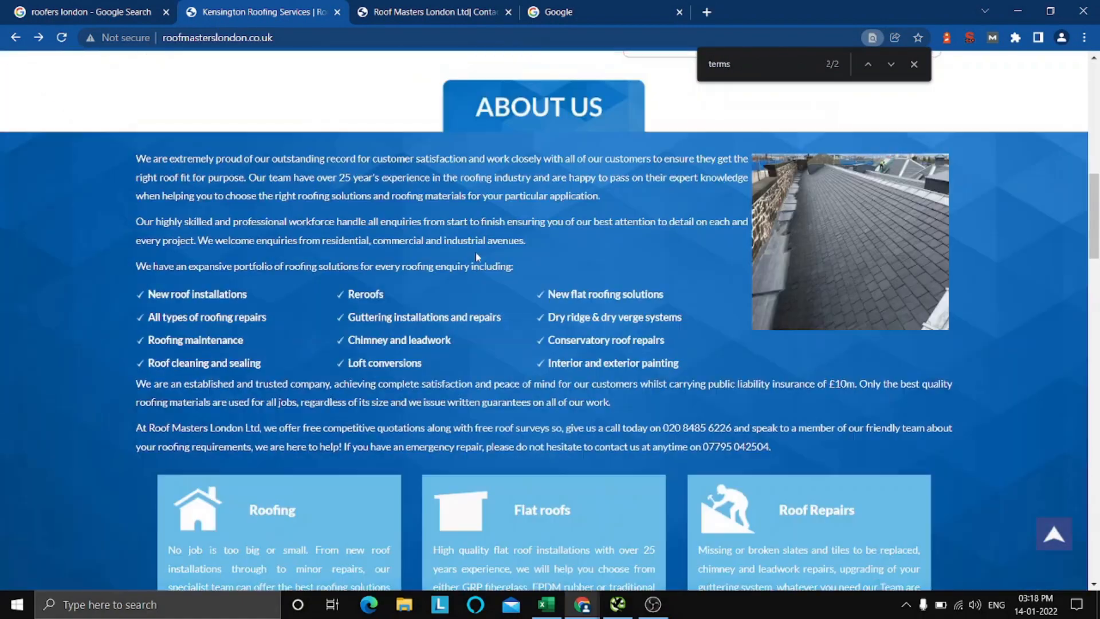
{"action": "scroll", "coordinate": [476, 256], "scroll_direction": "down", "scroll_amount": 15}
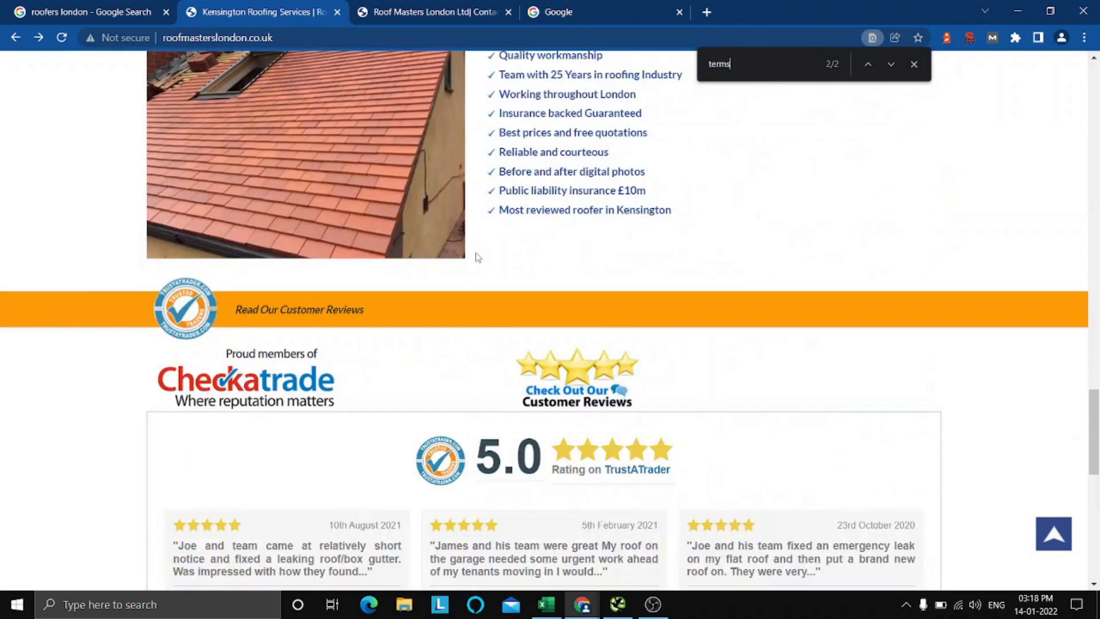
{"action": "scroll", "coordinate": [477, 258], "scroll_direction": "down", "scroll_amount": 3}
{"action": "scroll", "coordinate": [476, 257], "scroll_direction": "up", "scroll_amount": 12}
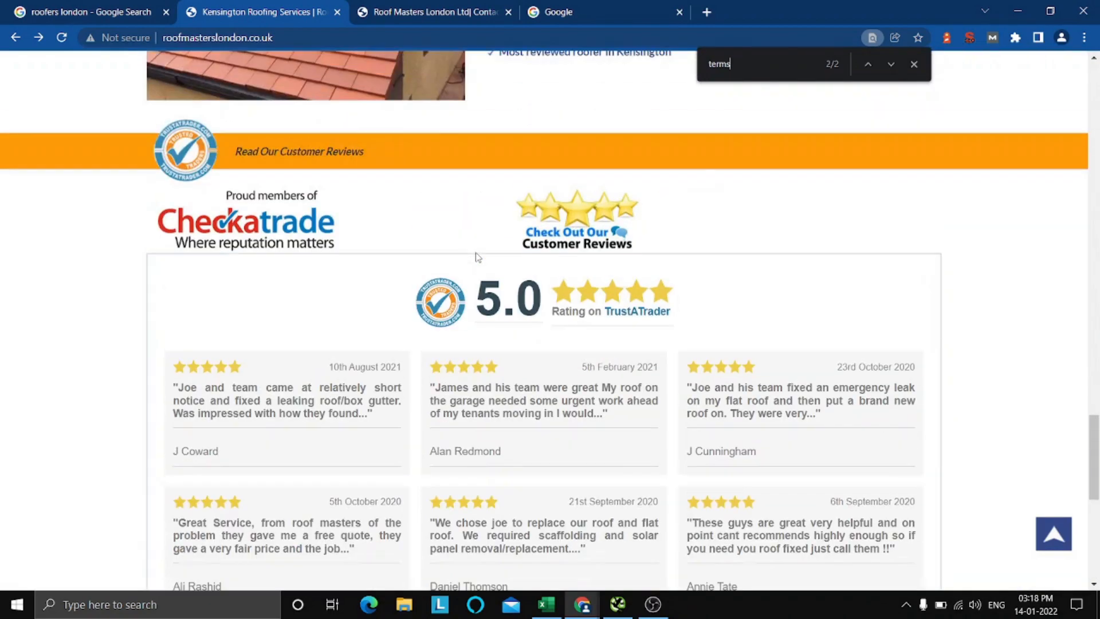
{"action": "left_click", "coordinate": [914, 66]}
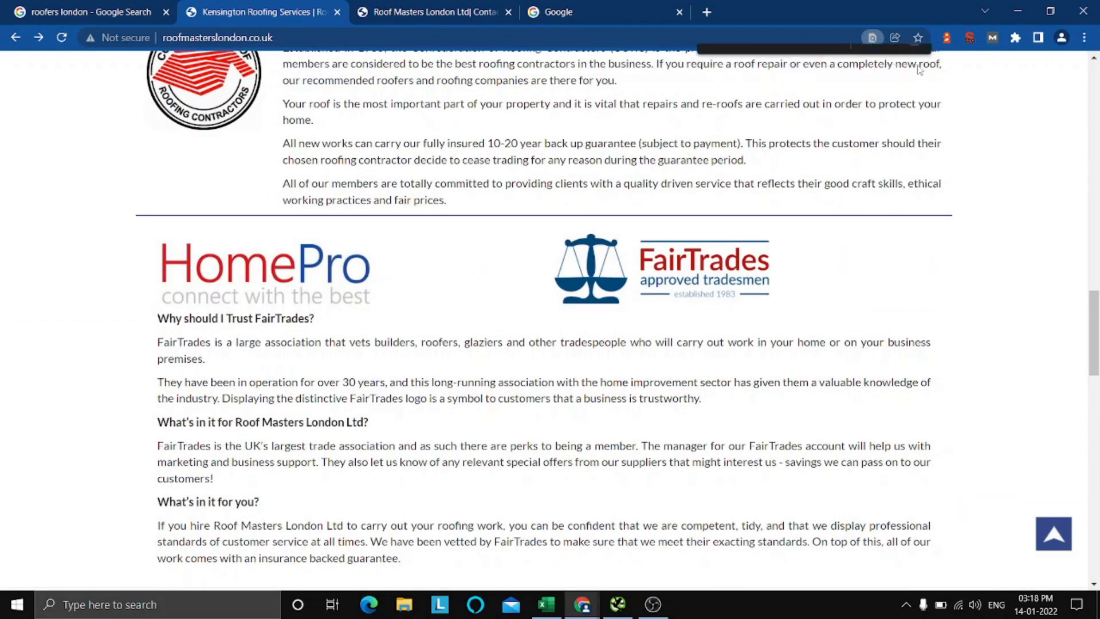
Look over the homepage's header, Quick Quote form and About Us section for a terms of service link.
{"action": "scroll", "coordinate": [1014, 295], "scroll_direction": "up", "scroll_amount": 7}
{"action": "scroll", "coordinate": [1014, 295], "scroll_direction": "up", "scroll_amount": 8}
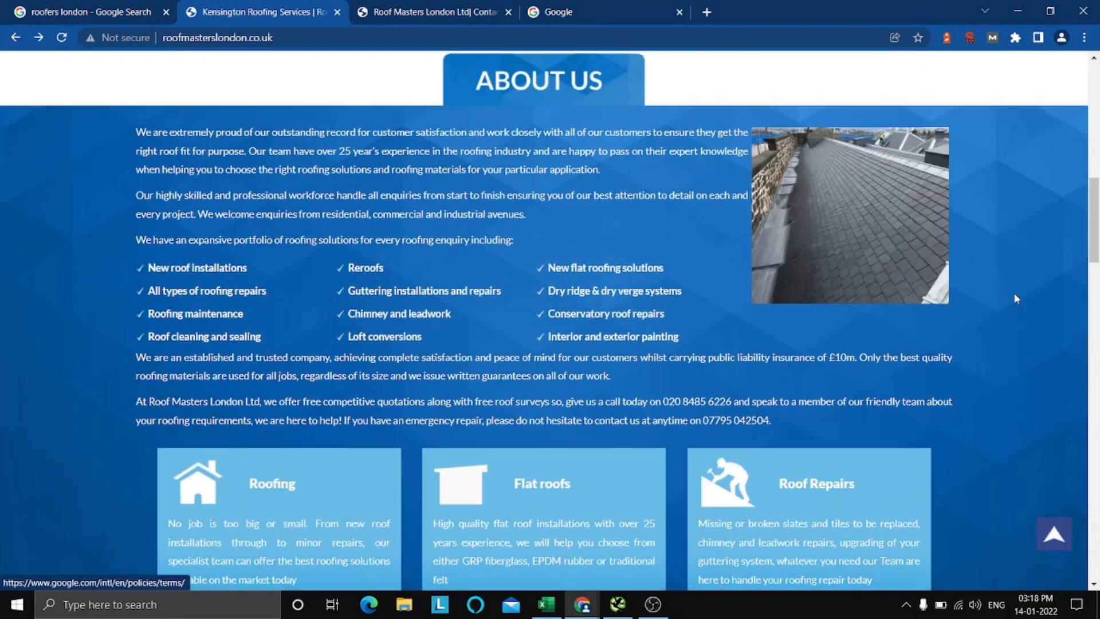
{"action": "scroll", "coordinate": [1011, 401], "scroll_direction": "up", "scroll_amount": 6}
{"action": "scroll", "coordinate": [1012, 404], "scroll_direction": "up", "scroll_amount": 6}
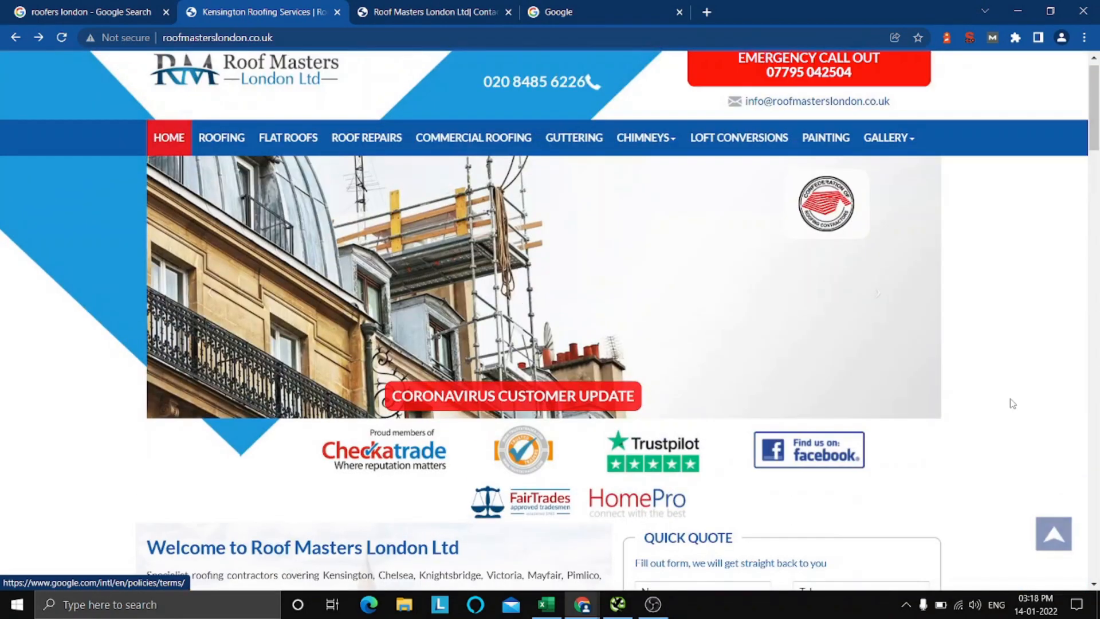
{"action": "scroll", "coordinate": [1013, 404], "scroll_direction": "down", "scroll_amount": 6}
{"action": "scroll", "coordinate": [1013, 404], "scroll_direction": "up", "scroll_amount": 1}
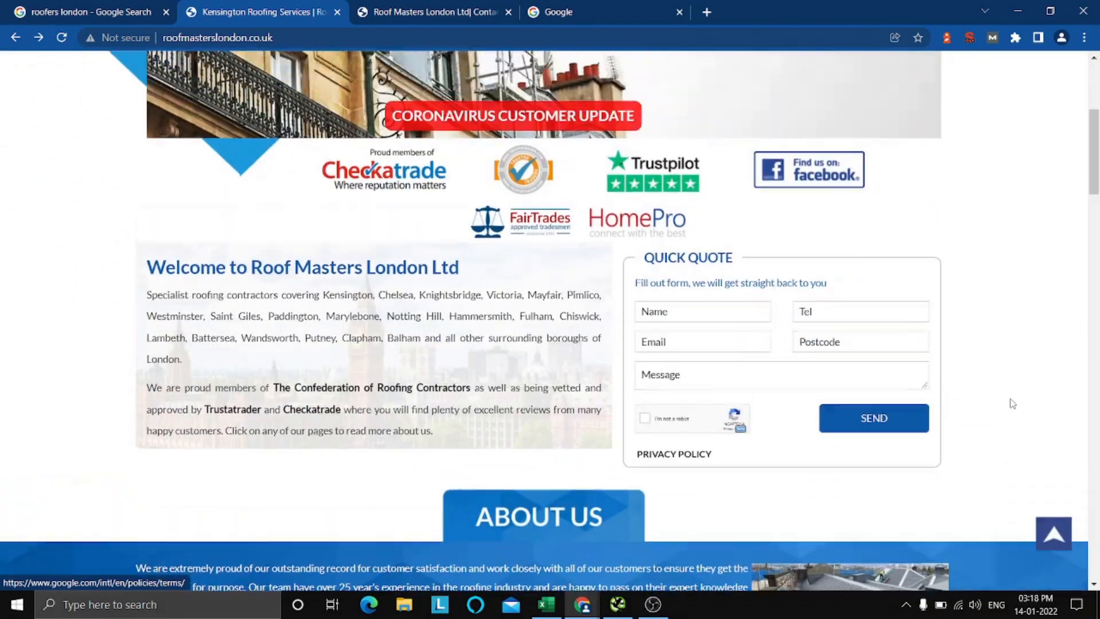
{"action": "scroll", "coordinate": [1013, 404], "scroll_direction": "down", "scroll_amount": 5}
Switch to the Excel checklist and mark the Terms of service page item as Caution with an x.
{"action": "left_click", "coordinate": [547, 604]}
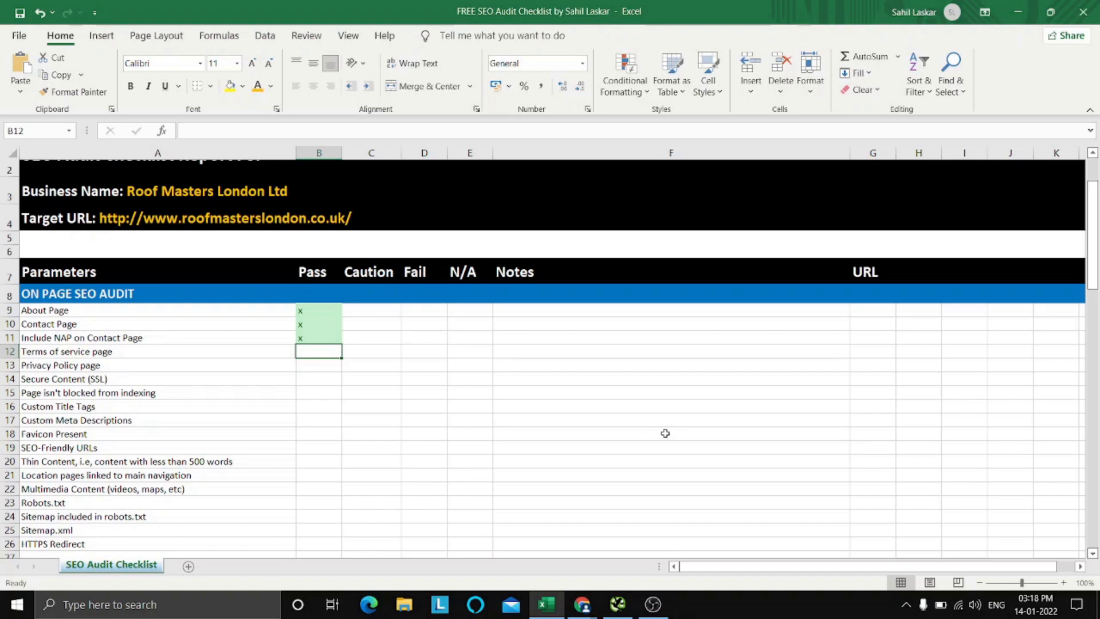
{"action": "key", "text": "Right"}
{"action": "type", "text": "xx"}
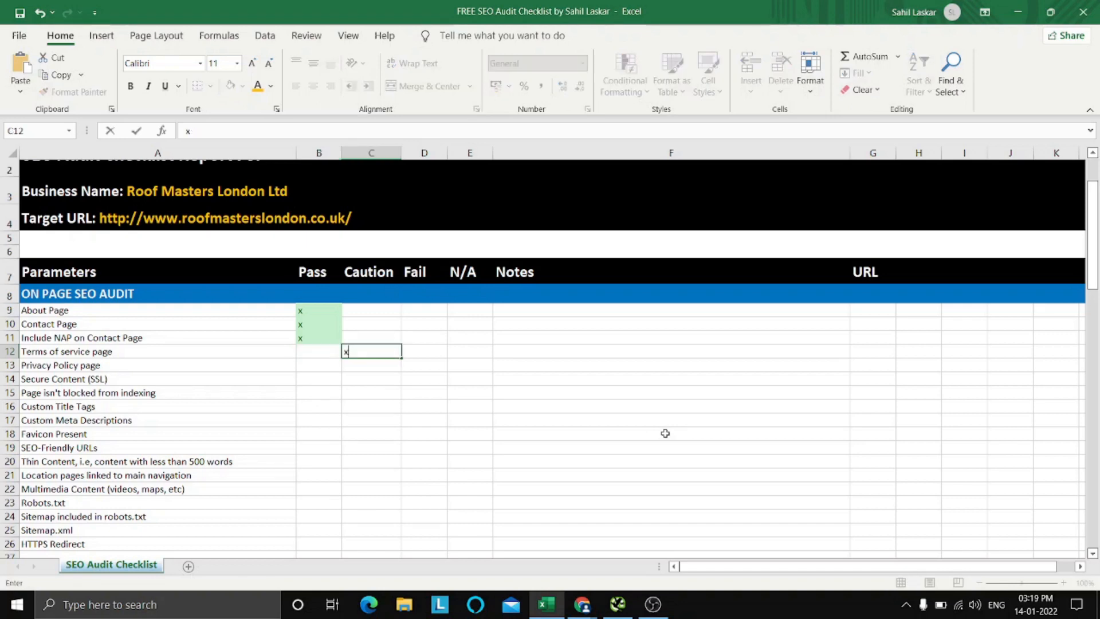
Add the note "Consider adding terms of service page" to the Terms of service page item.
{"action": "key", "text": "Right"}
{"action": "key", "text": "Right"}
{"action": "key", "text": "Right"}
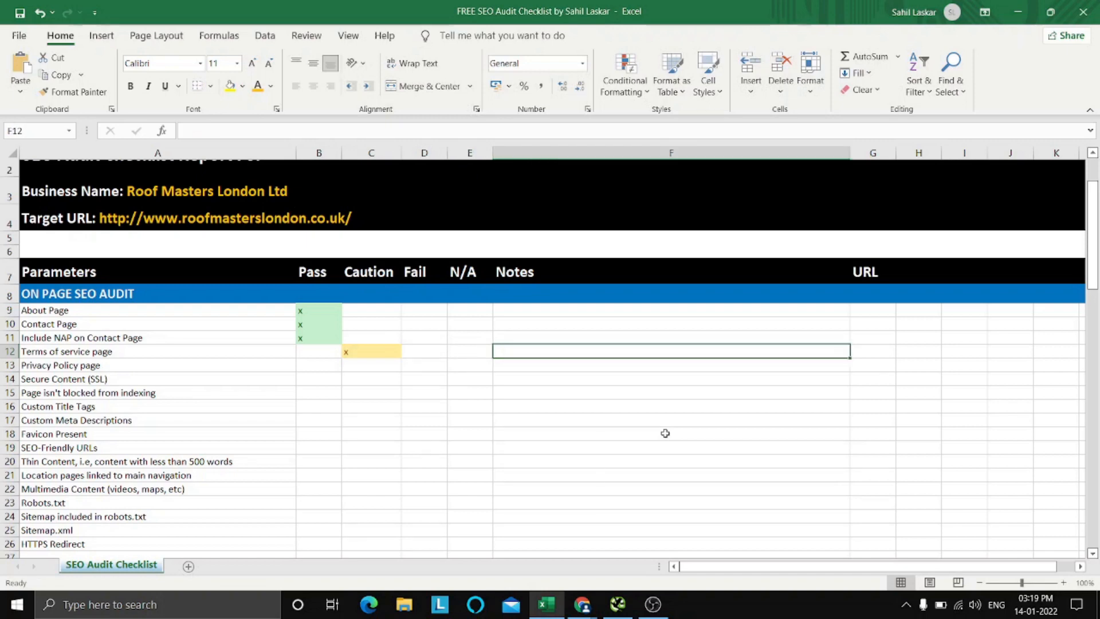
{"action": "type", "text": "Conside"}
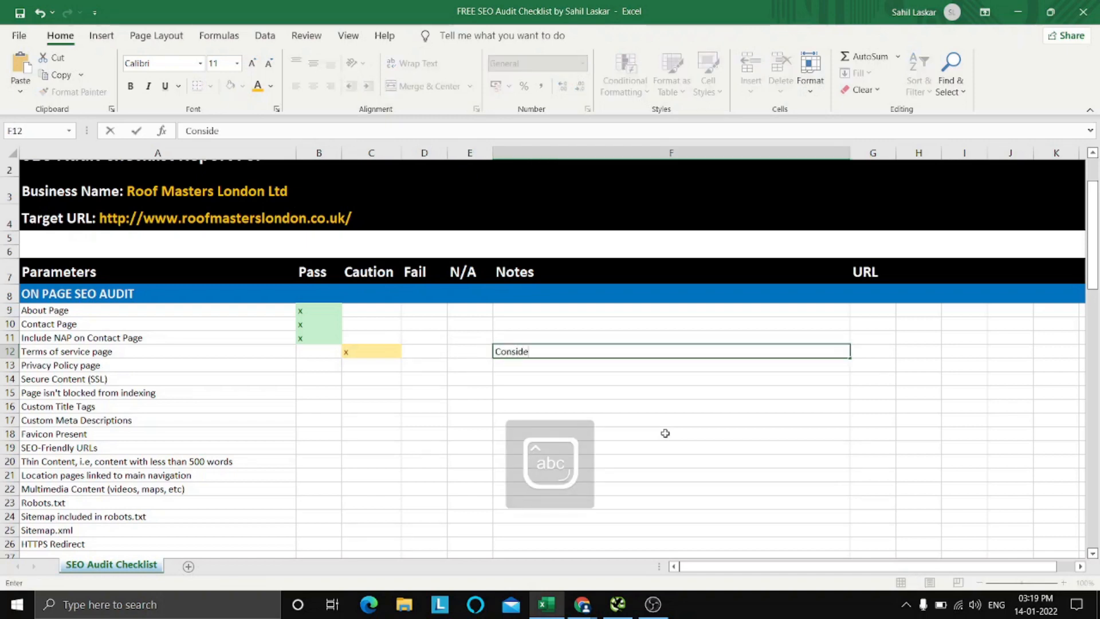
{"action": "type", "text": "r adding terms of service page"}
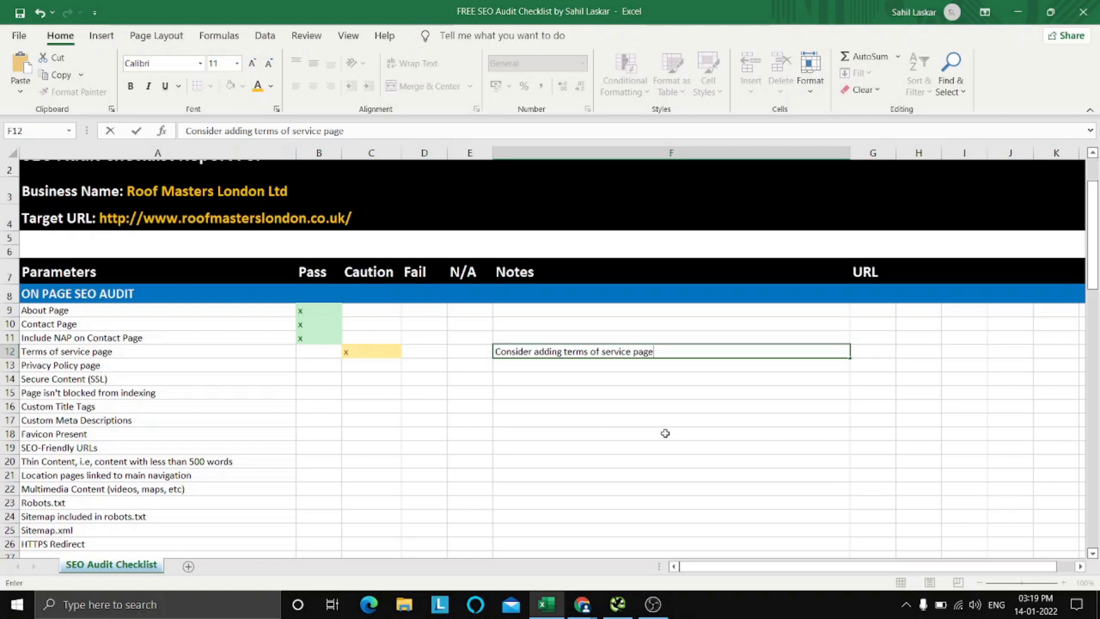
{"action": "left_click", "coordinate": [665, 434]}
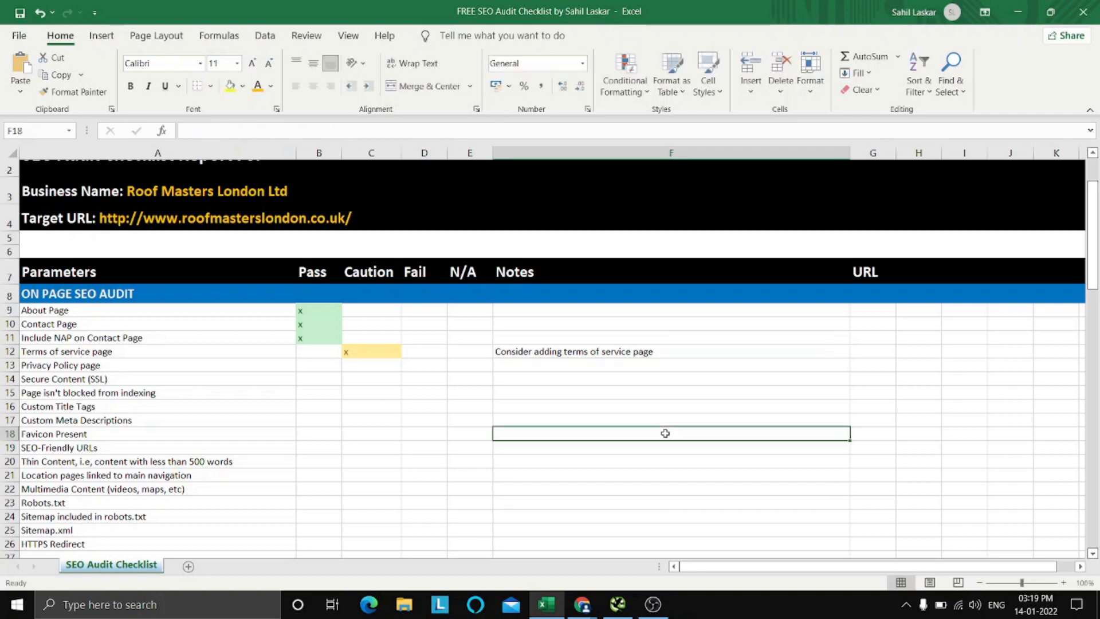
Select the Pass cell of the Privacy Policy page item in the checklist.
{"action": "left_click", "coordinate": [556, 368]}
{"action": "left_click", "coordinate": [383, 368]}
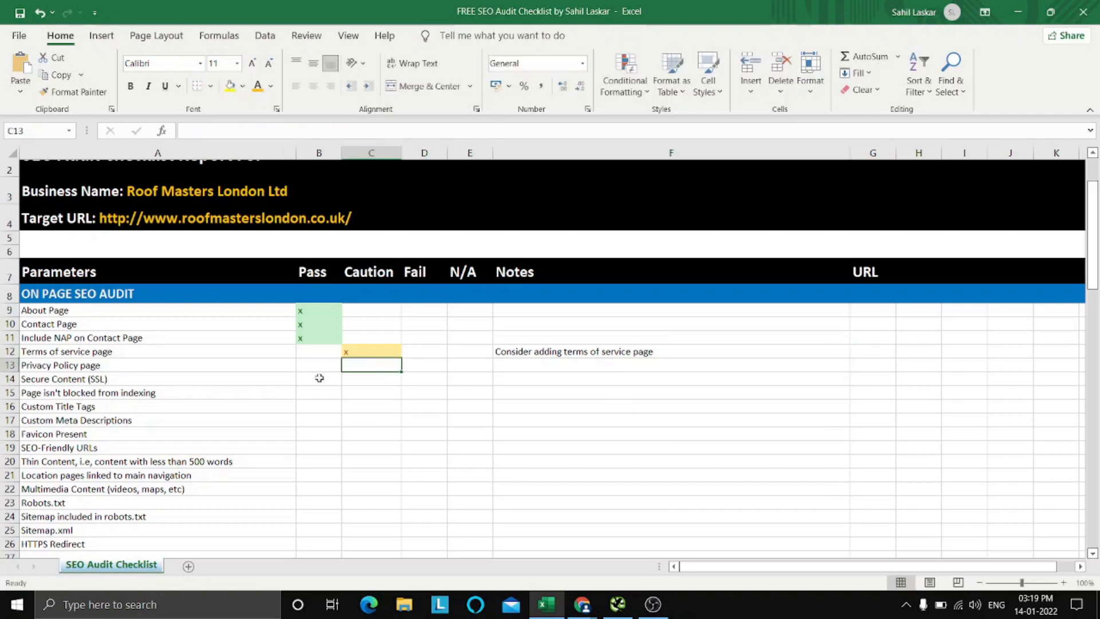
{"action": "left_click", "coordinate": [300, 366]}
{"action": "left_click", "coordinate": [303, 356]}
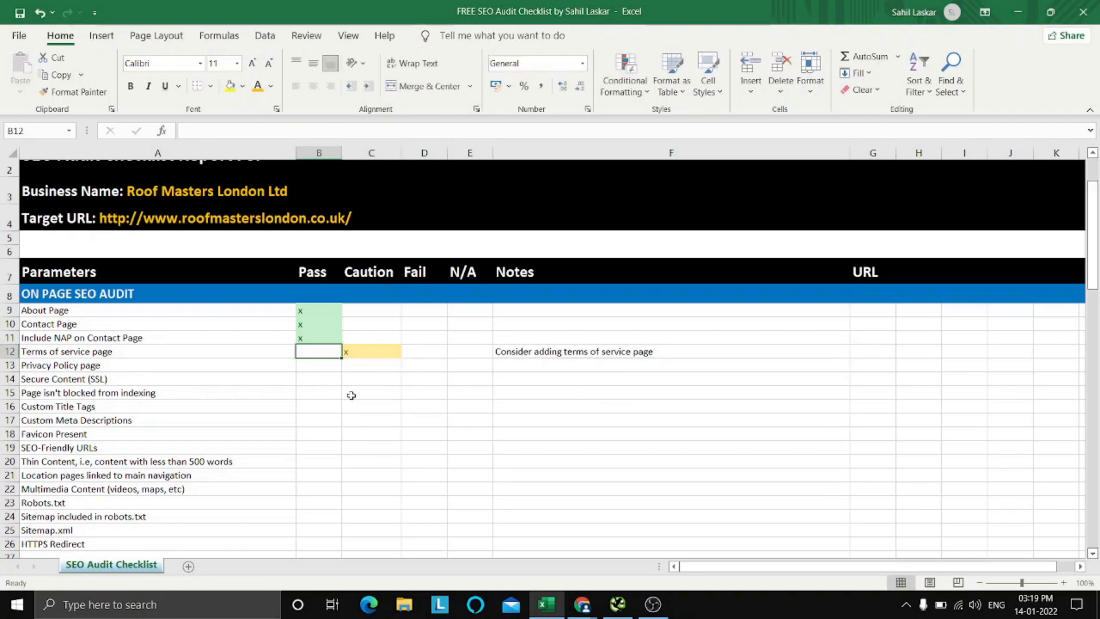
{"action": "left_click", "coordinate": [372, 393]}
{"action": "key", "text": "Up"}
{"action": "key", "text": "Up"}
{"action": "key", "text": "Up"}
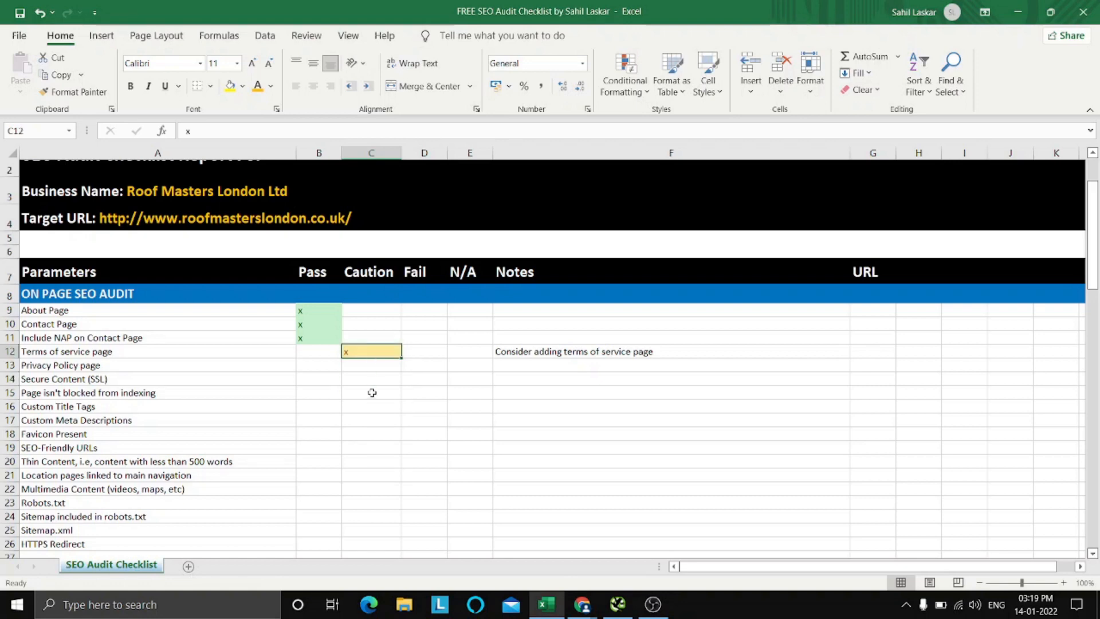
{"action": "key", "text": "Left"}
{"action": "key", "text": "Down"}
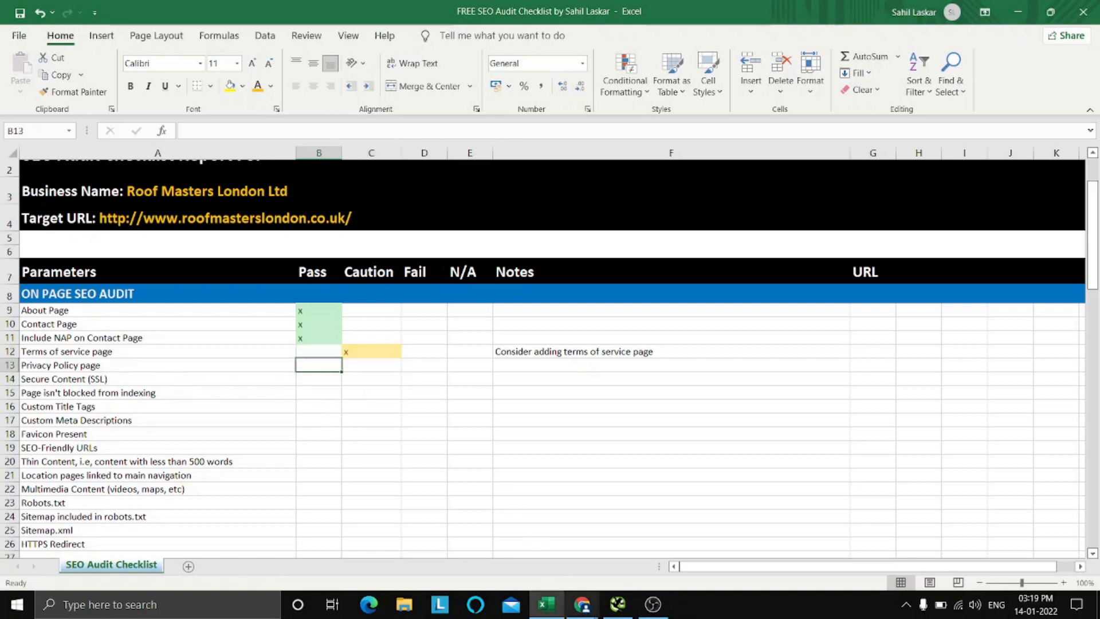
Switch to the homepage in Chrome and search it for "privacy policy".
{"action": "left_click", "coordinate": [543, 611]}
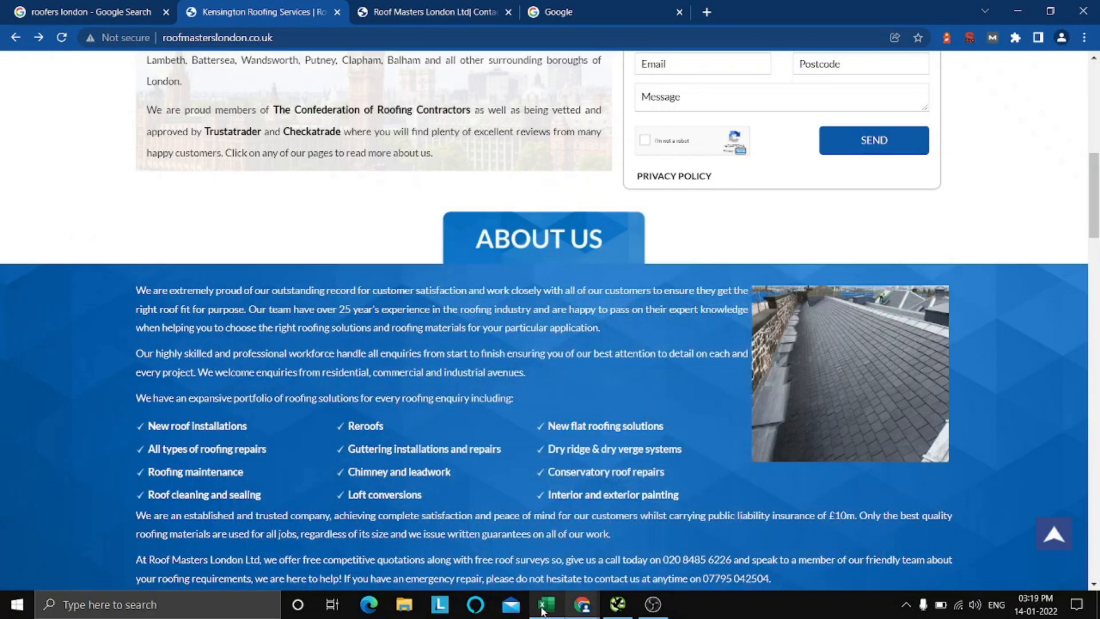
{"action": "scroll", "coordinate": [427, 408], "scroll_direction": "up", "scroll_amount": 10}
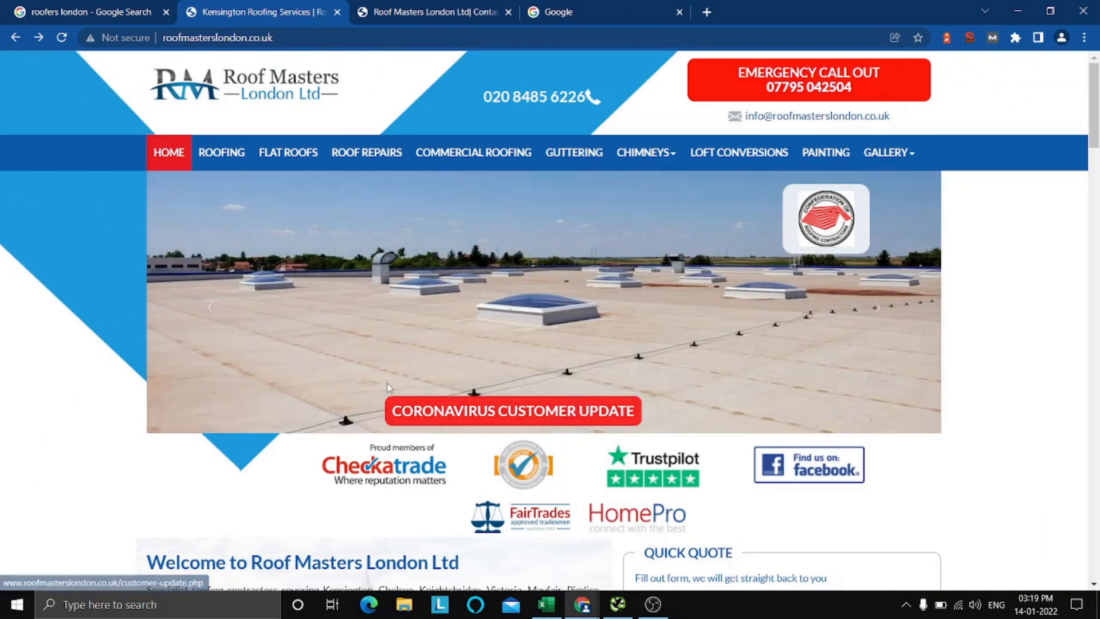
{"action": "key", "text": "ctrl+f"}
{"action": "type", "text": "privacy"}
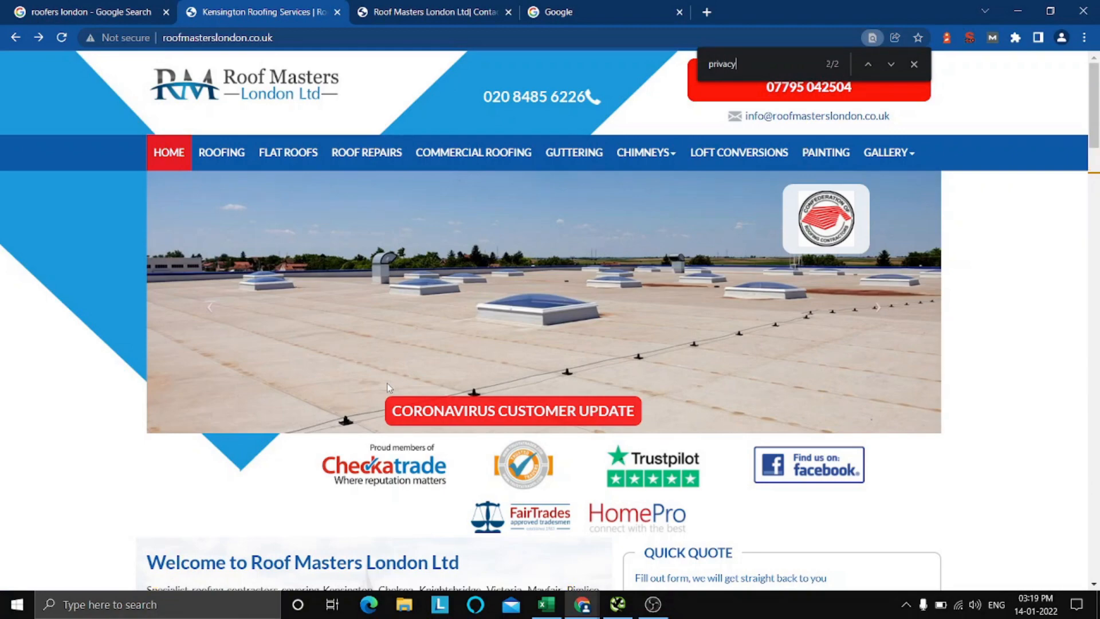
{"action": "type", "text": " policy"}
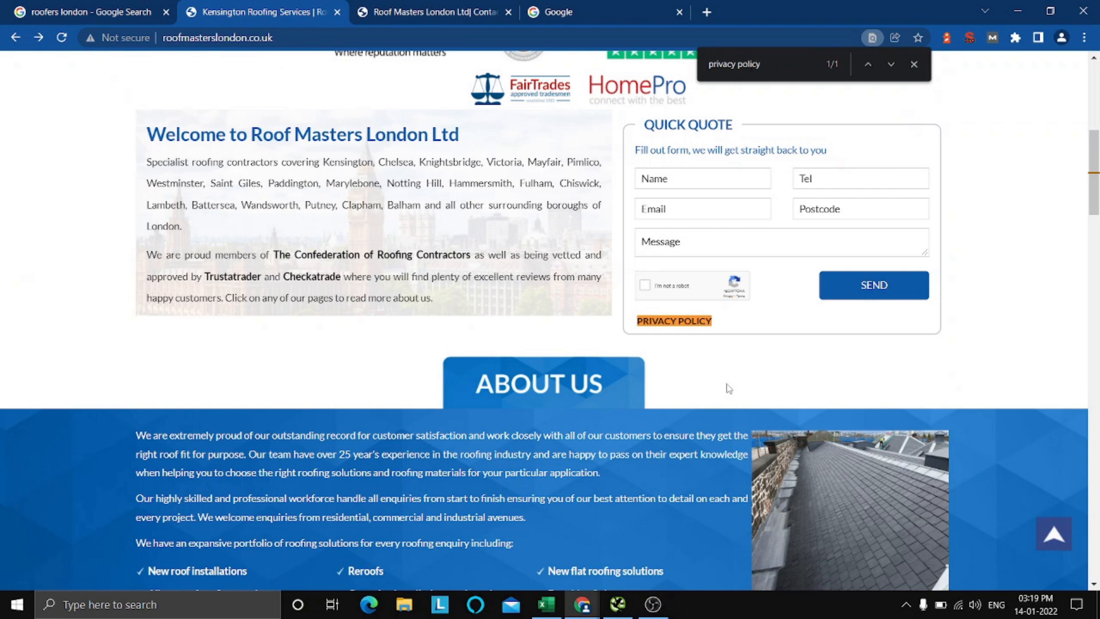
{"action": "left_click", "coordinate": [912, 65]}
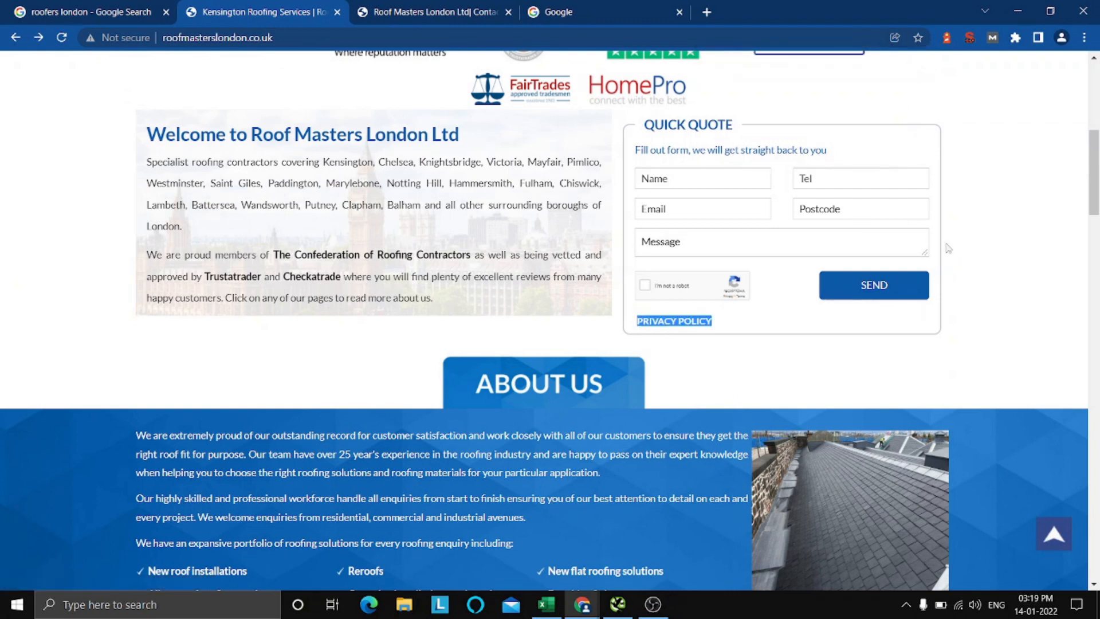
Open the Privacy Policy link under the Quick Quote form in a new tab and expand the full policy text.
{"action": "right_click", "coordinate": [692, 330]}
{"action": "left_click", "coordinate": [734, 334]}
{"action": "left_click", "coordinate": [545, 10]}
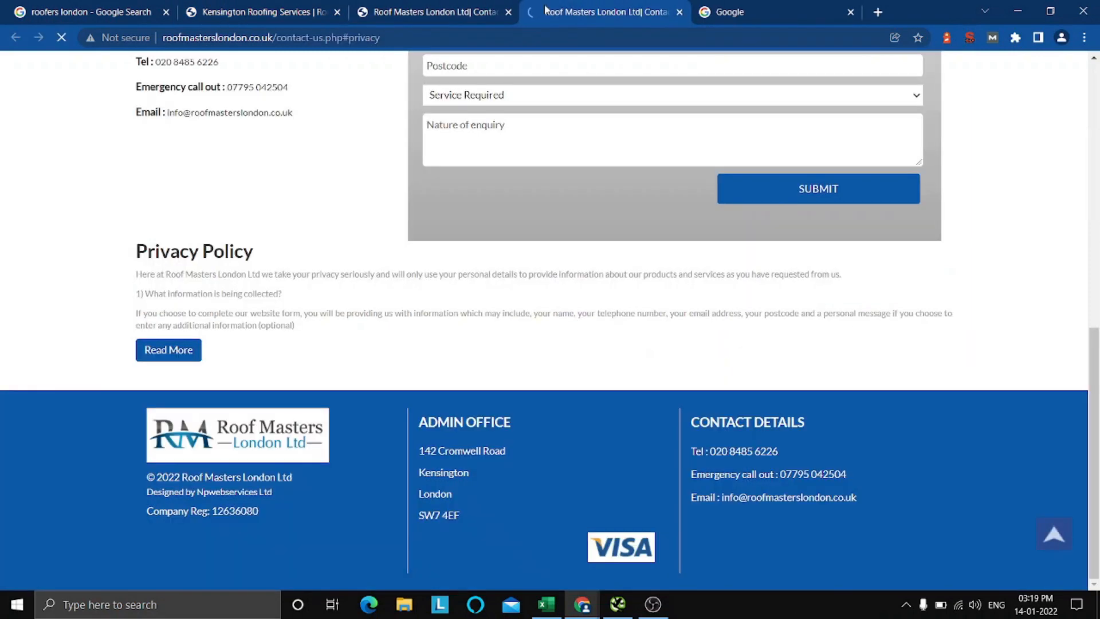
{"action": "left_click", "coordinate": [168, 350]}
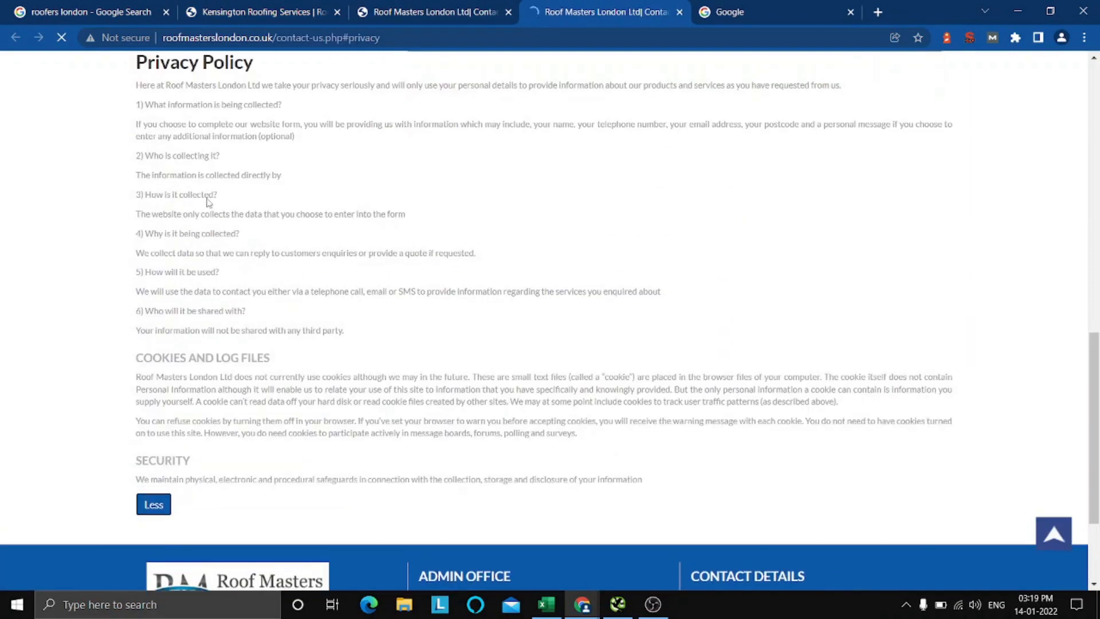
Read through the expanded privacy policy, including its data collection, cookies and security sections.
{"action": "scroll", "coordinate": [207, 202], "scroll_direction": "up", "scroll_amount": 2}
{"action": "left_click_drag", "start_coordinate": [209, 172], "coordinate": [242, 335]}
{"action": "left_click", "coordinate": [237, 269]}
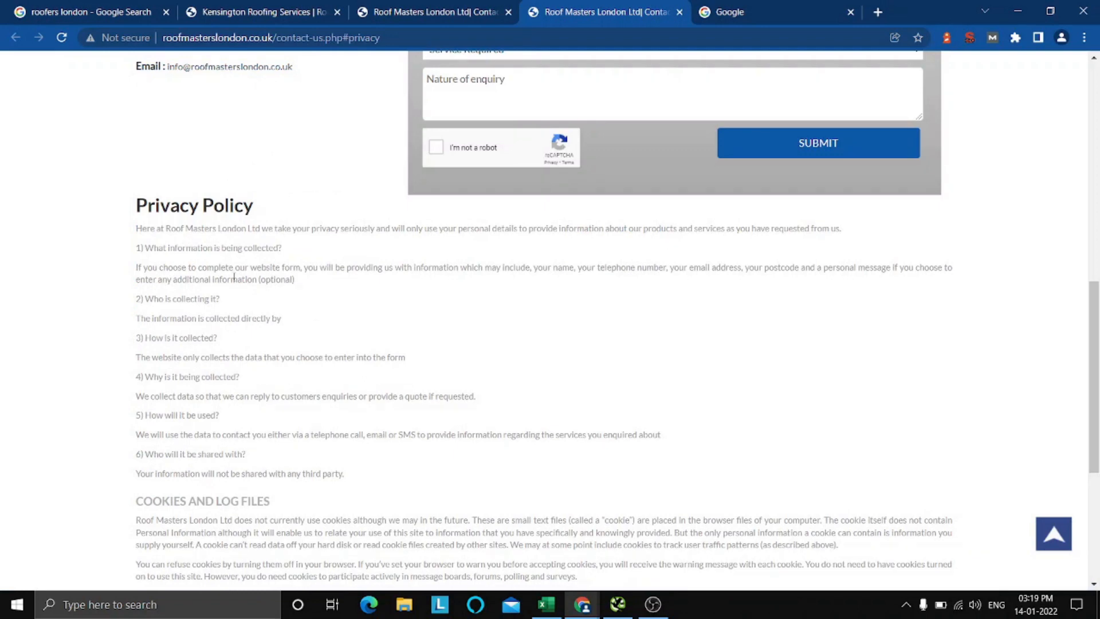
{"action": "left_click_drag", "start_coordinate": [137, 268], "coordinate": [337, 320]}
{"action": "left_click", "coordinate": [272, 316]}
{"action": "scroll", "coordinate": [181, 258], "scroll_direction": "down", "scroll_amount": 2}
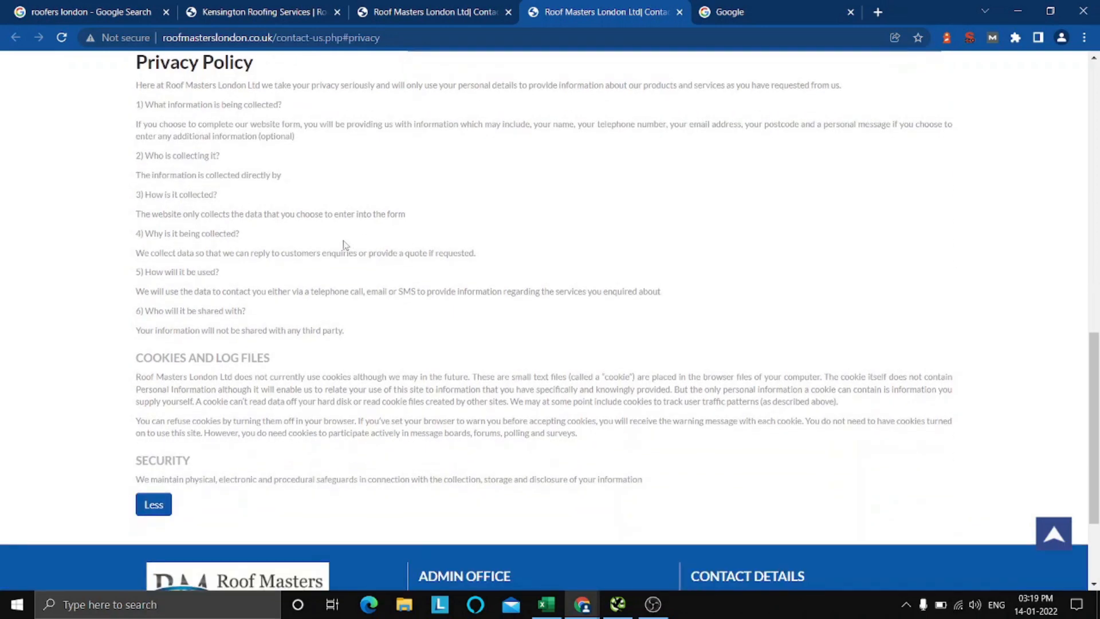
{"action": "scroll", "coordinate": [294, 246], "scroll_direction": "down", "scroll_amount": 1}
{"action": "scroll", "coordinate": [294, 246], "scroll_direction": "up", "scroll_amount": 3}
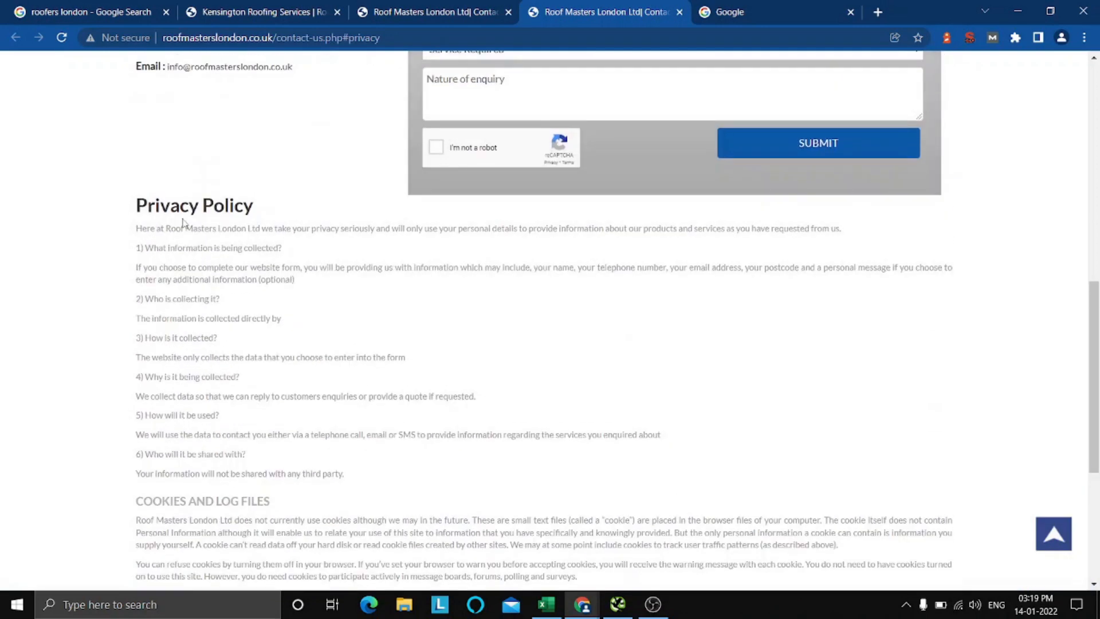
{"action": "left_click_drag", "start_coordinate": [147, 208], "coordinate": [222, 415]}
{"action": "left_click", "coordinate": [521, 410]}
{"action": "scroll", "coordinate": [522, 411], "scroll_direction": "down", "scroll_amount": 3}
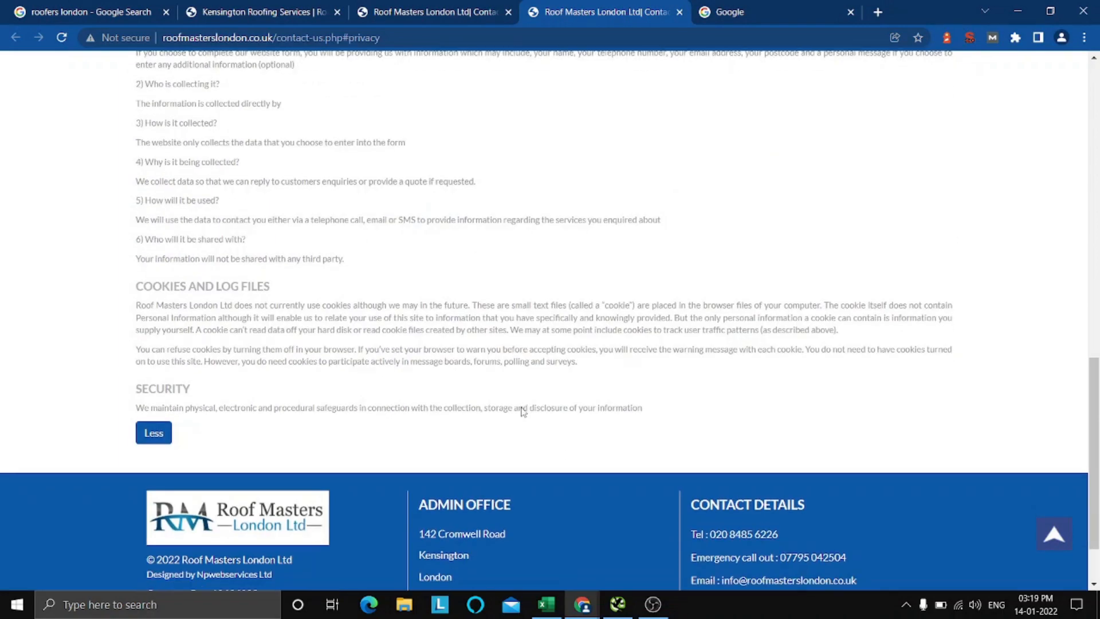
{"action": "left_click_drag", "start_coordinate": [523, 411], "coordinate": [259, 166]}
{"action": "scroll", "coordinate": [451, 241], "scroll_direction": "up", "scroll_amount": 2}
{"action": "left_click", "coordinate": [579, 280]}
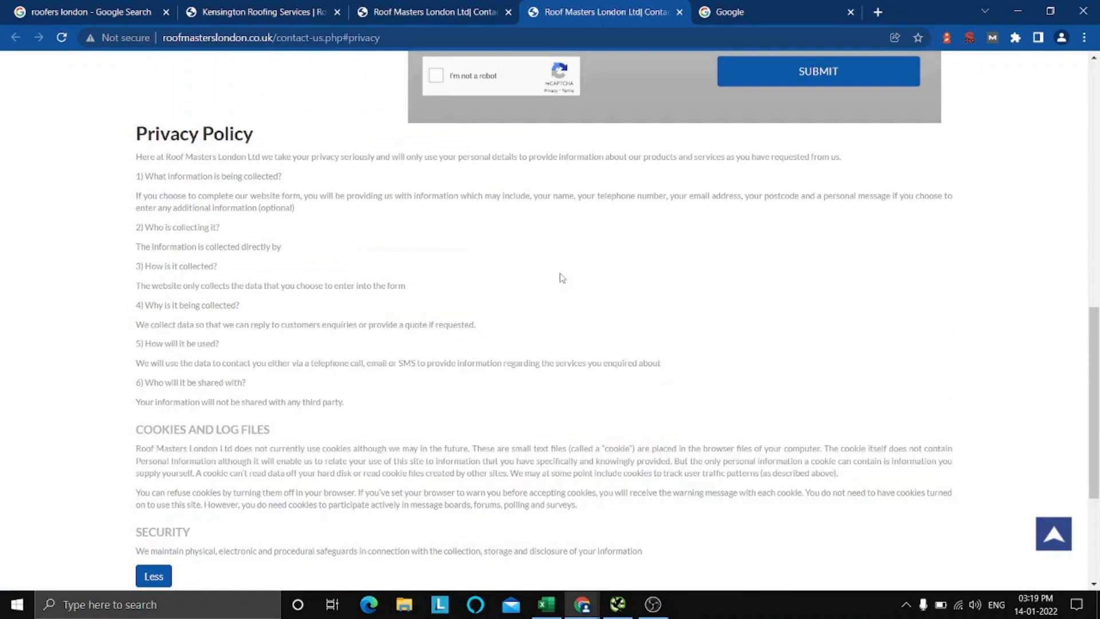
Close the older Contact Us tab, then mark the Privacy Policy page item as Pass with an x in the Excel checklist.
{"action": "left_click", "coordinate": [508, 12]}
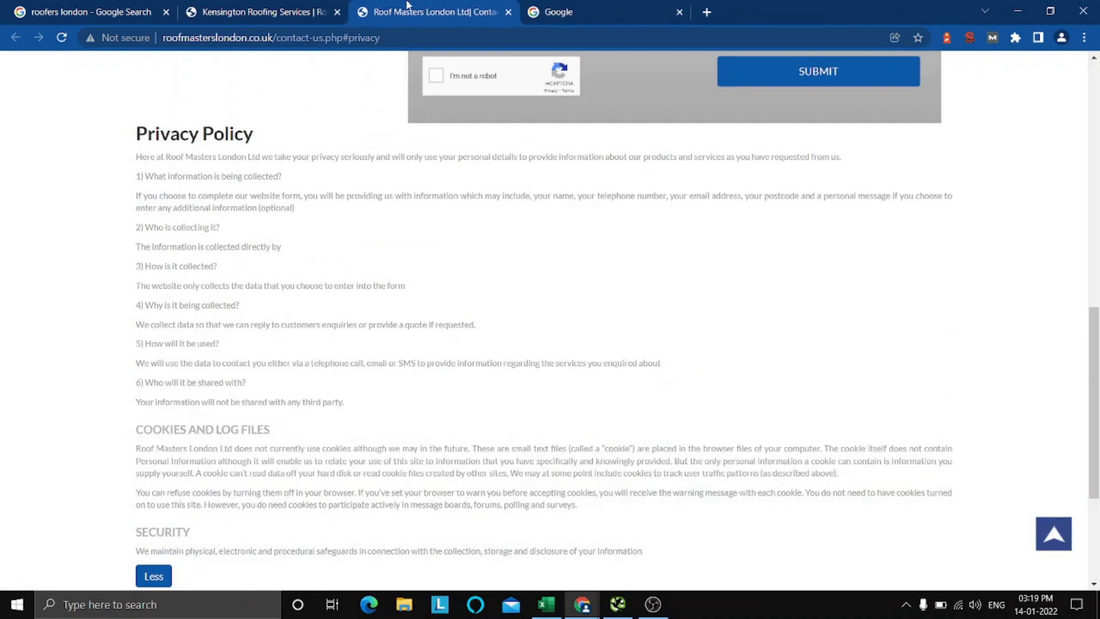
{"action": "left_click", "coordinate": [546, 604]}
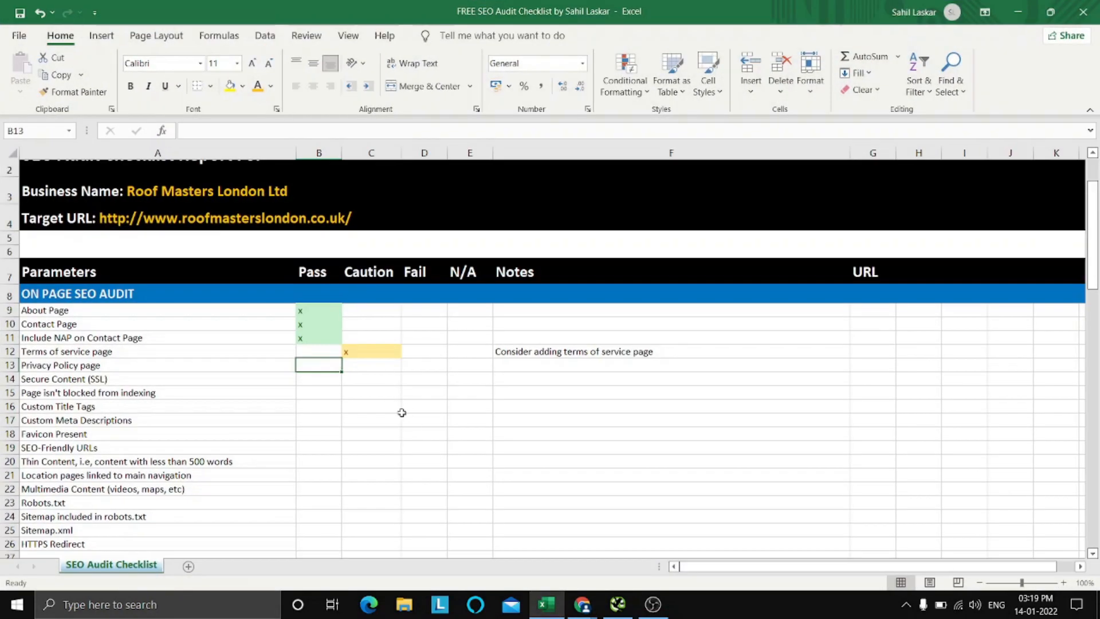
{"action": "type", "text": "x"}
{"action": "key", "text": "Return"}
{"action": "key", "text": "Up"}
{"action": "key", "text": "Up"}
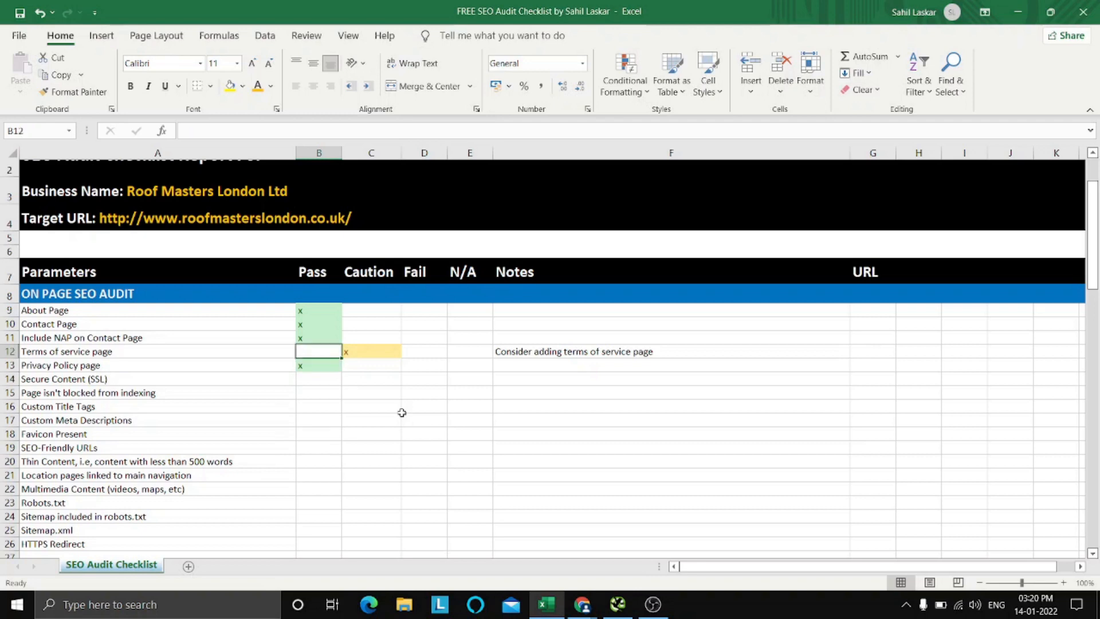
{"action": "key", "text": "Right"}
{"action": "key", "text": "Down"}
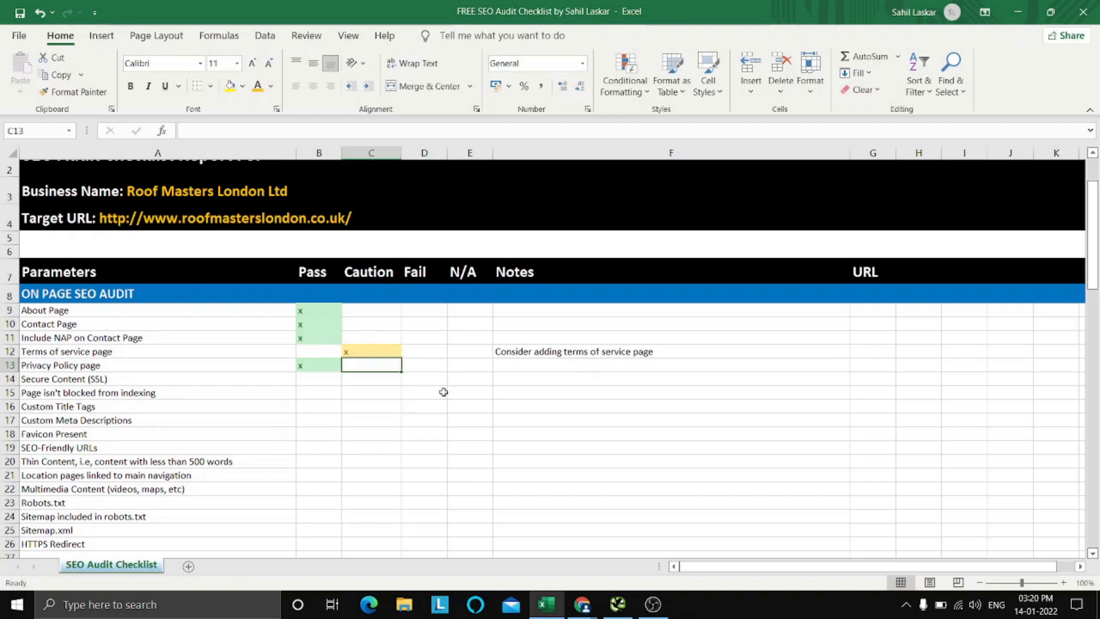
Switch to the Roof Masters London homepage in Chrome and view the site's connection security details.
{"action": "key", "text": "Left"}
{"action": "key", "text": "Down"}
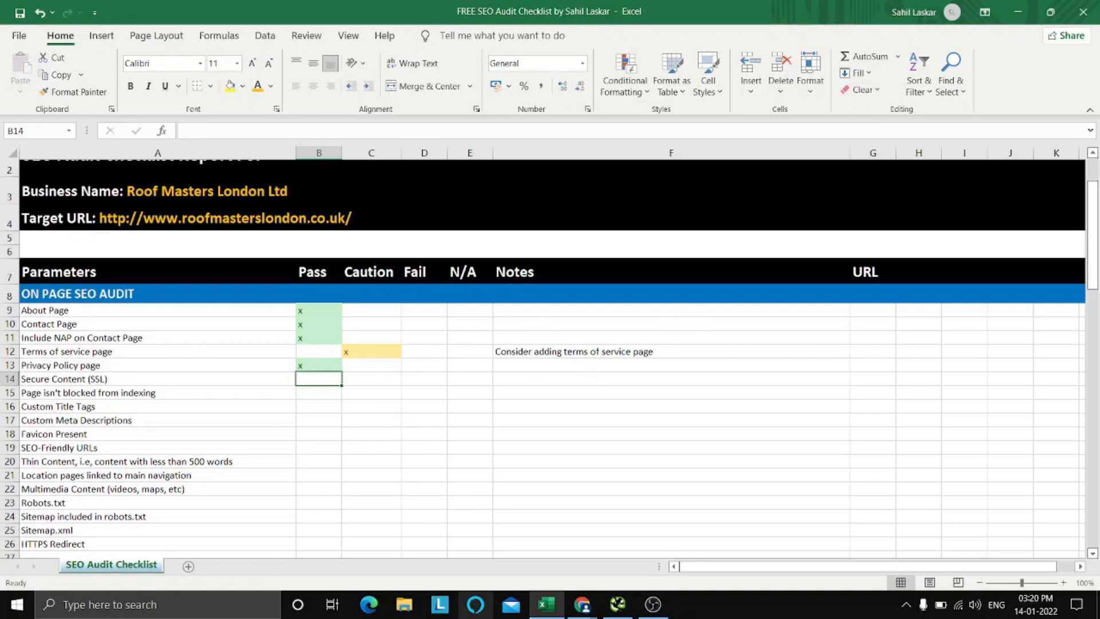
{"action": "mouse_move", "coordinate": [582, 604]}
{"action": "left_click", "coordinate": [510, 536]}
{"action": "scroll", "coordinate": [510, 536], "scroll_direction": "up", "scroll_amount": 15}
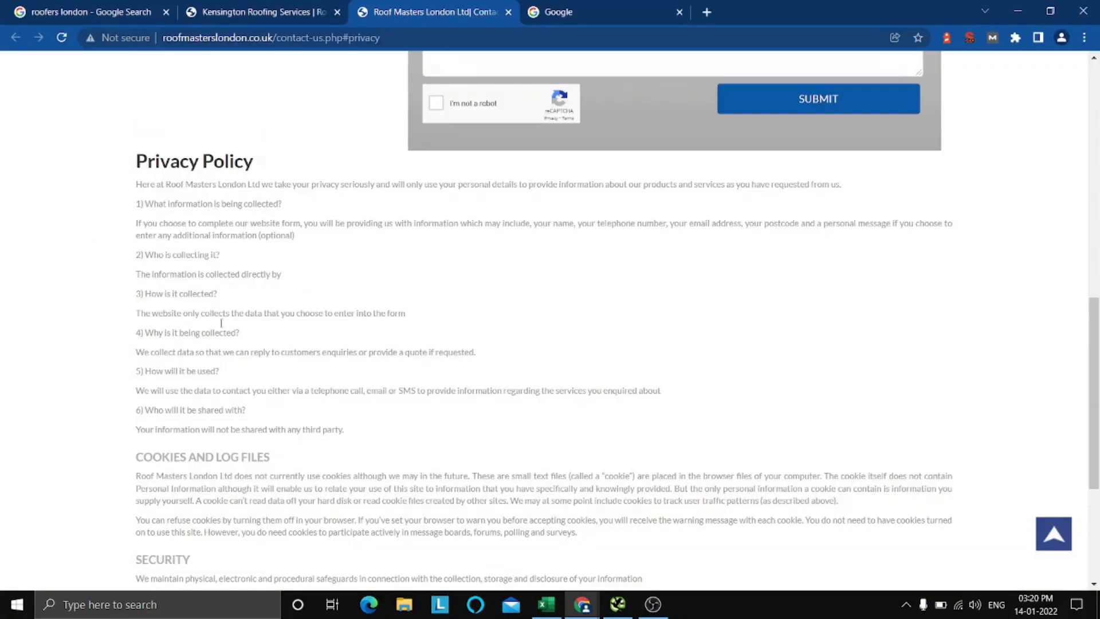
{"action": "left_click", "coordinate": [286, 10]}
{"action": "scroll", "coordinate": [148, 166], "scroll_direction": "up", "scroll_amount": 7}
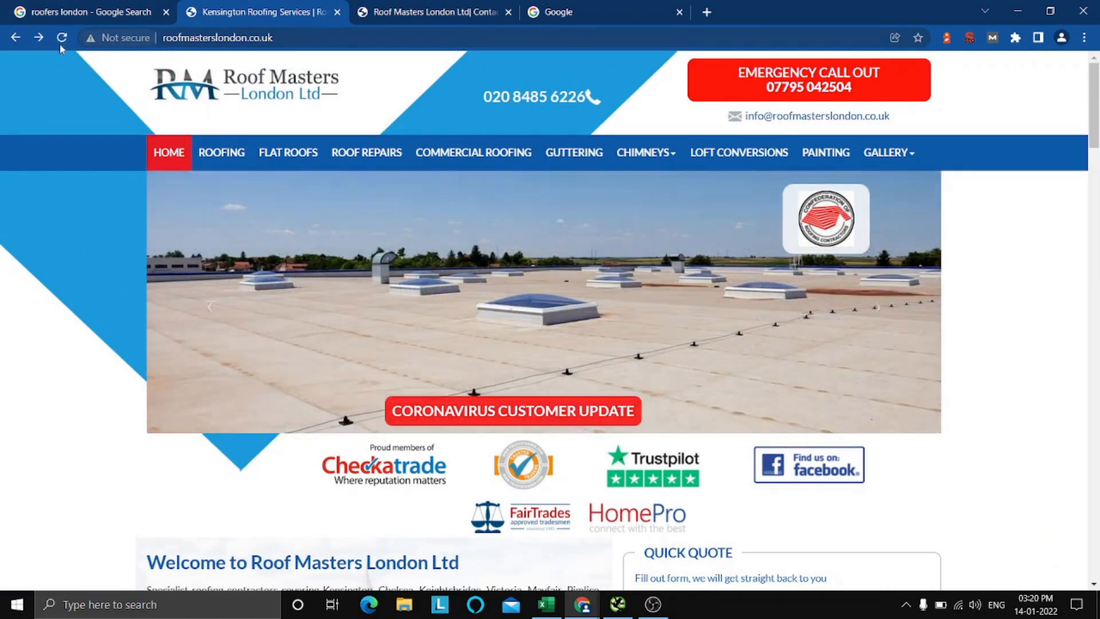
{"action": "left_click", "coordinate": [119, 38]}
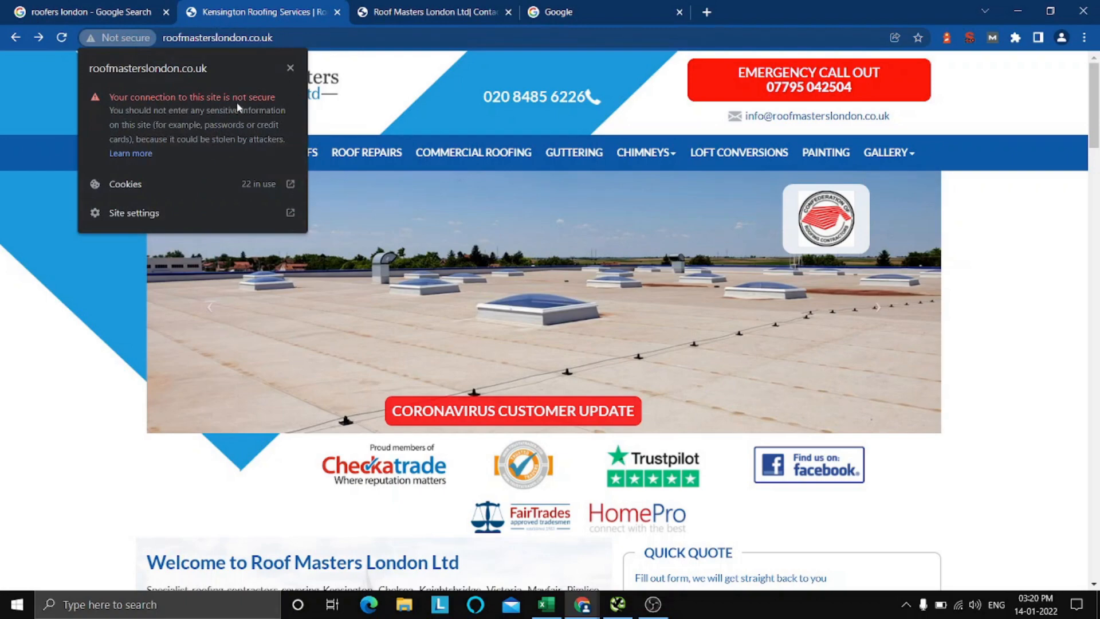
{"action": "left_click", "coordinate": [290, 68]}
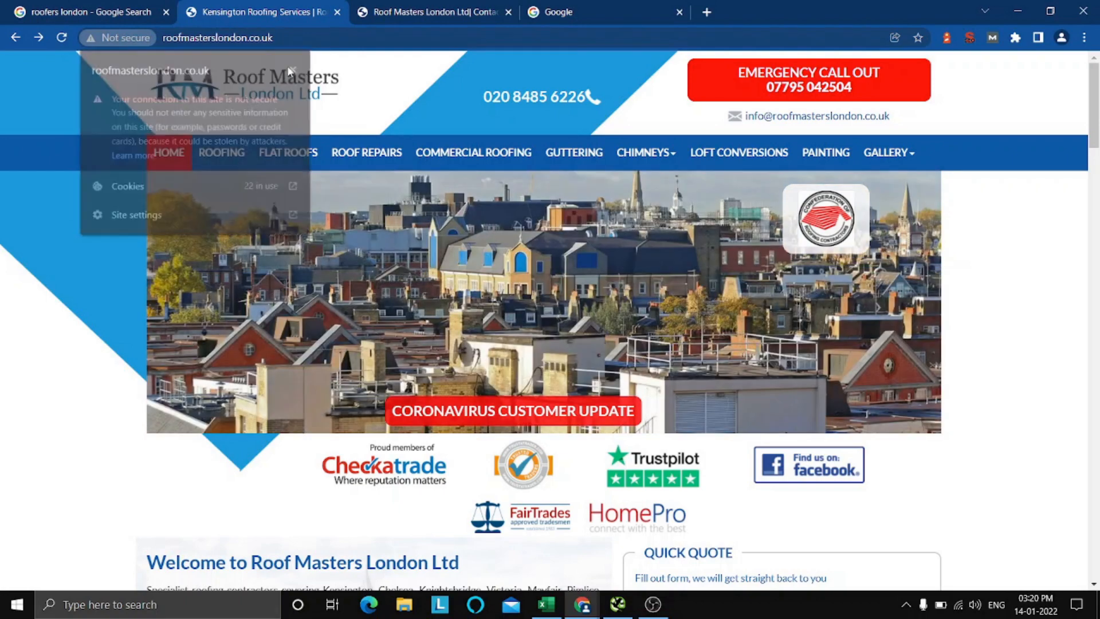
Check the homepage's full web address for its protocol and look over the homepage content.
{"action": "left_click", "coordinate": [324, 37]}
{"action": "left_click", "coordinate": [324, 37]}
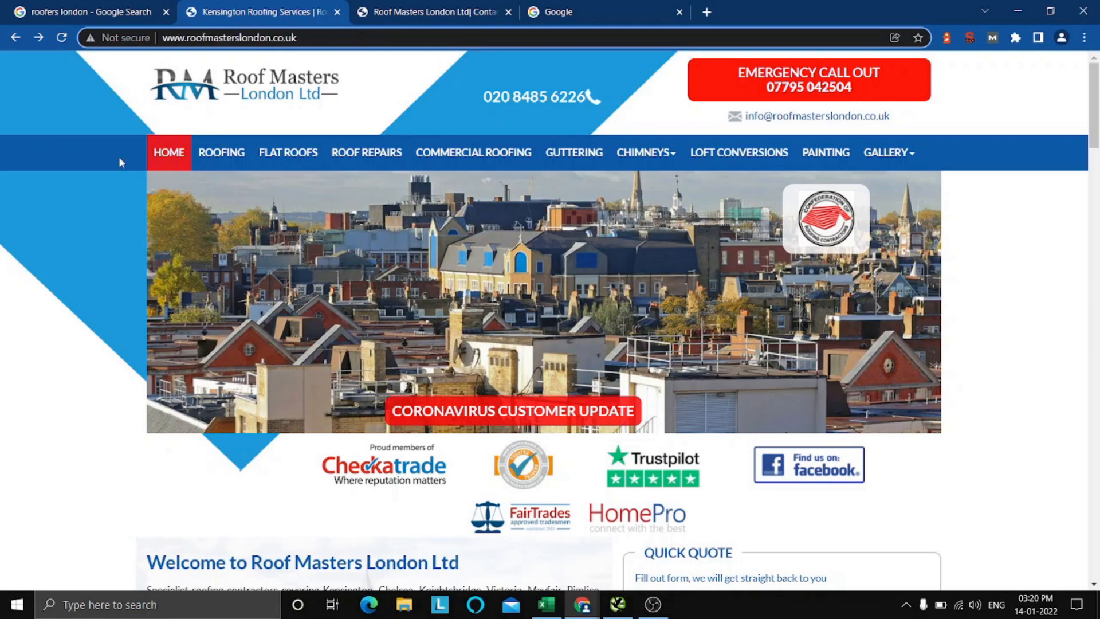
{"action": "left_click", "coordinate": [54, 216]}
{"action": "left_click", "coordinate": [337, 34]}
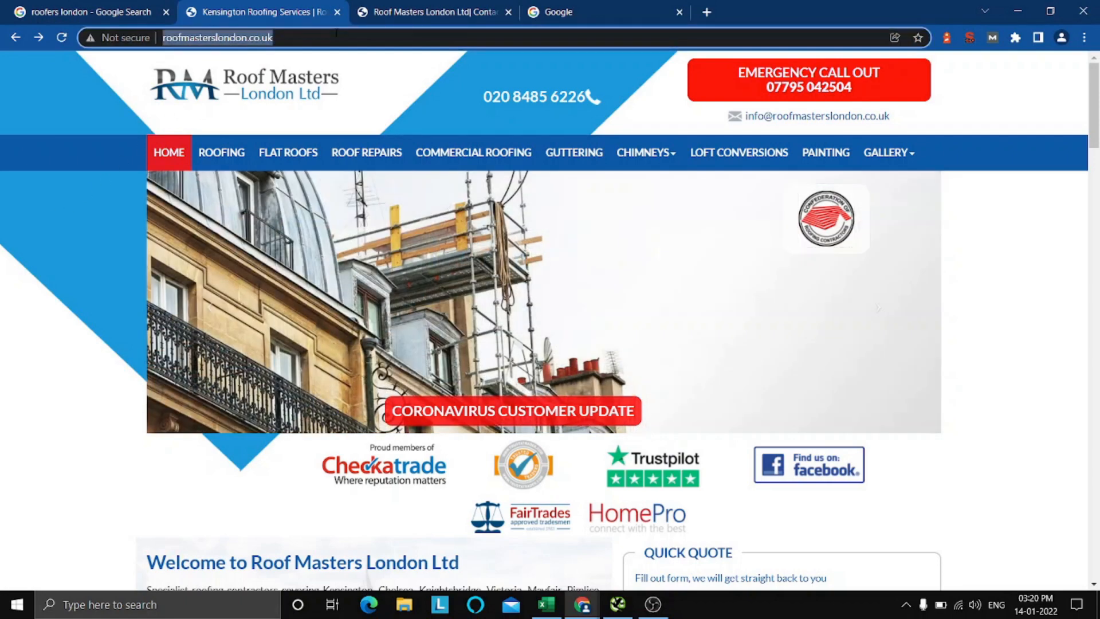
{"action": "left_click", "coordinate": [353, 35]}
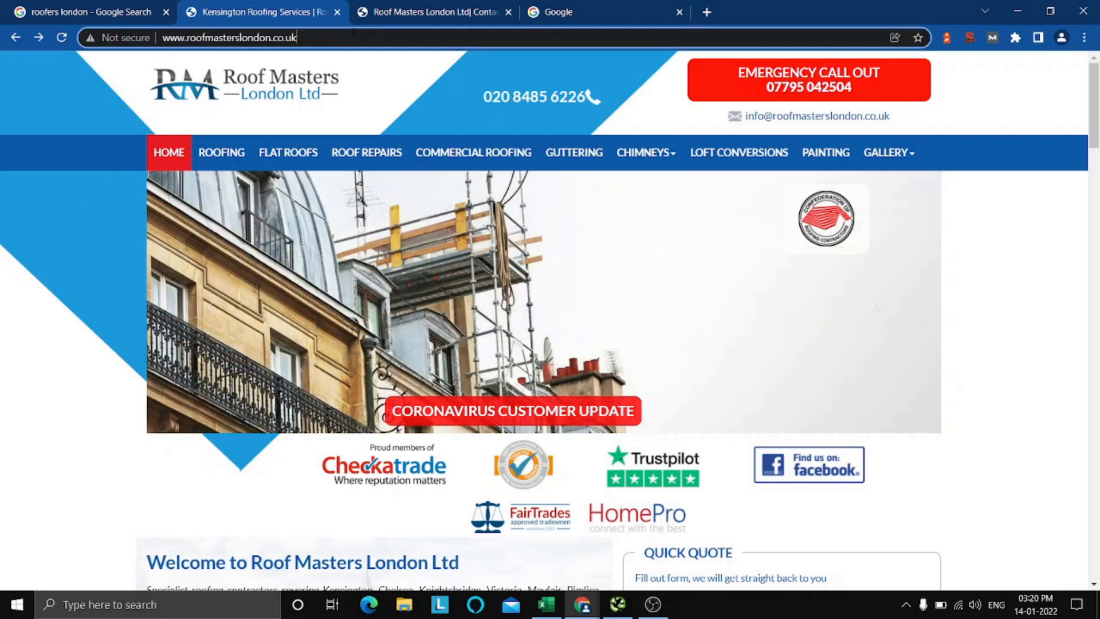
{"action": "left_click", "coordinate": [26, 211]}
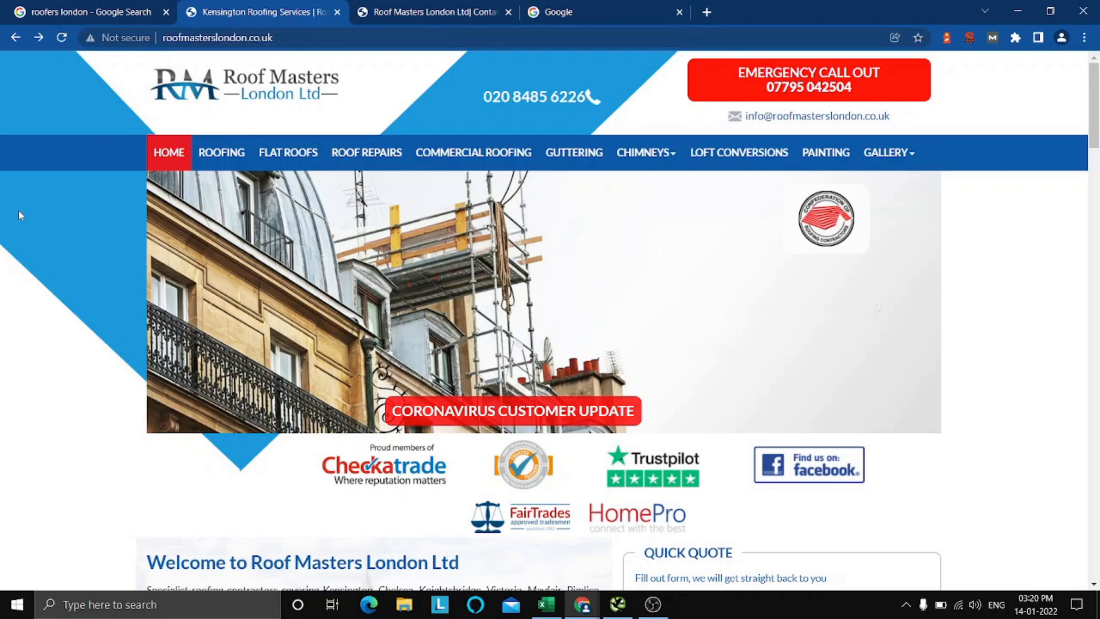
{"action": "scroll", "coordinate": [352, 277], "scroll_direction": "down", "scroll_amount": 10}
{"action": "scroll", "coordinate": [352, 277], "scroll_direction": "down", "scroll_amount": 8}
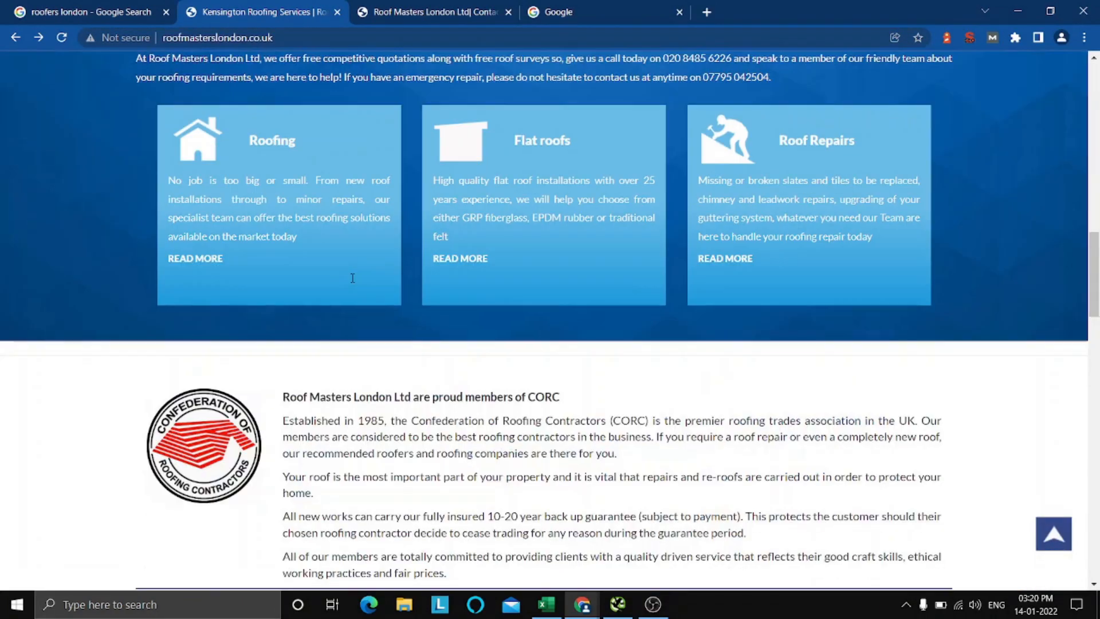
{"action": "scroll", "coordinate": [352, 277], "scroll_direction": "up", "scroll_amount": 15}
{"action": "scroll", "coordinate": [352, 277], "scroll_direction": "up", "scroll_amount": 5}
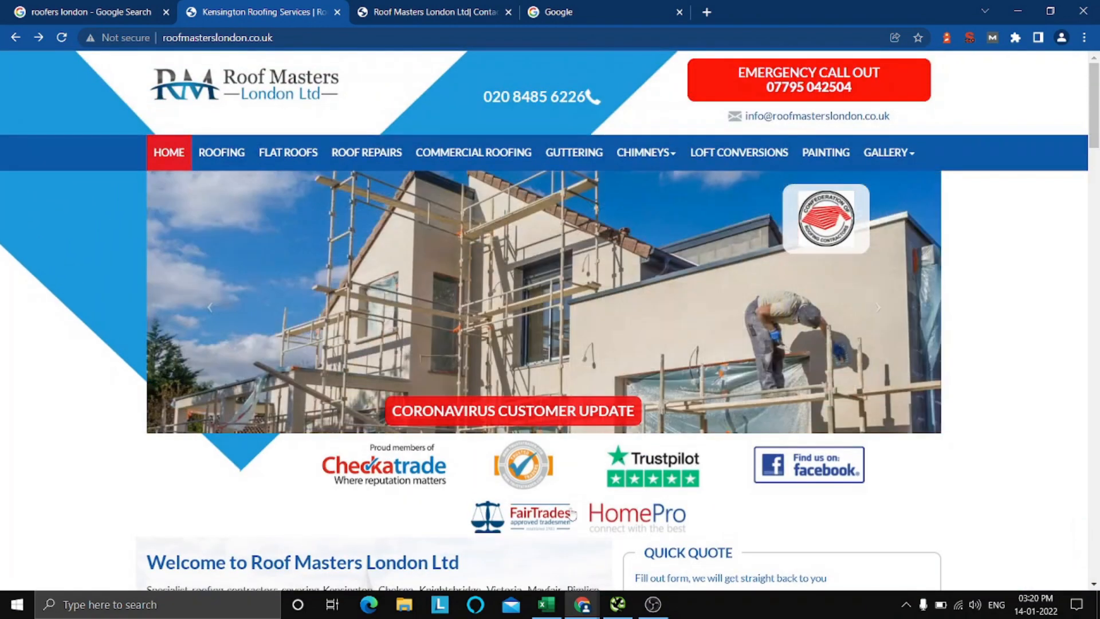
Mark the Secure Content (SSL) item as Fail with an x in the Excel checklist.
{"action": "left_click", "coordinate": [545, 611]}
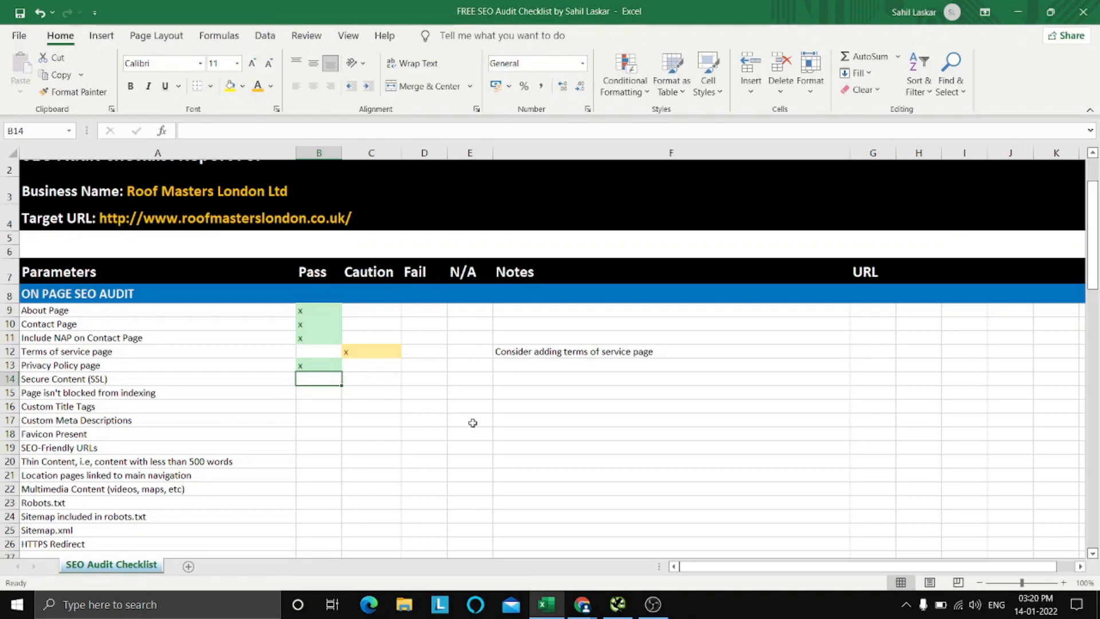
{"action": "key", "text": "Right"}
{"action": "key", "text": "Right"}
{"action": "key", "text": "Left"}
{"action": "key", "text": "Left"}
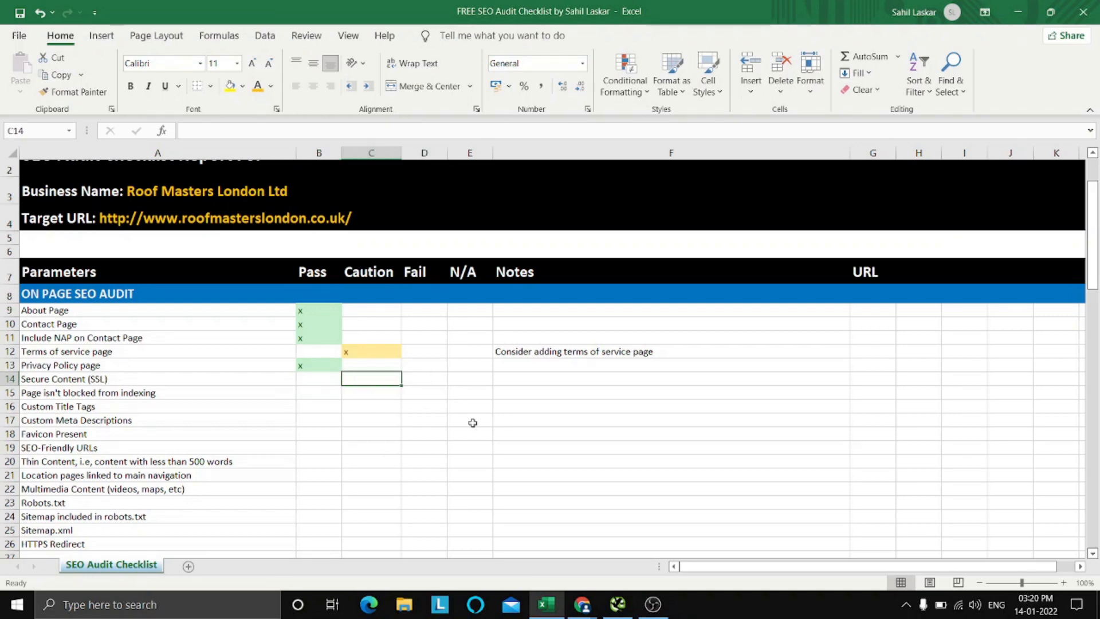
{"action": "key", "text": "Right"}
{"action": "key", "text": "Right"}
{"action": "key", "text": "Right"}
{"action": "key", "text": "Left"}
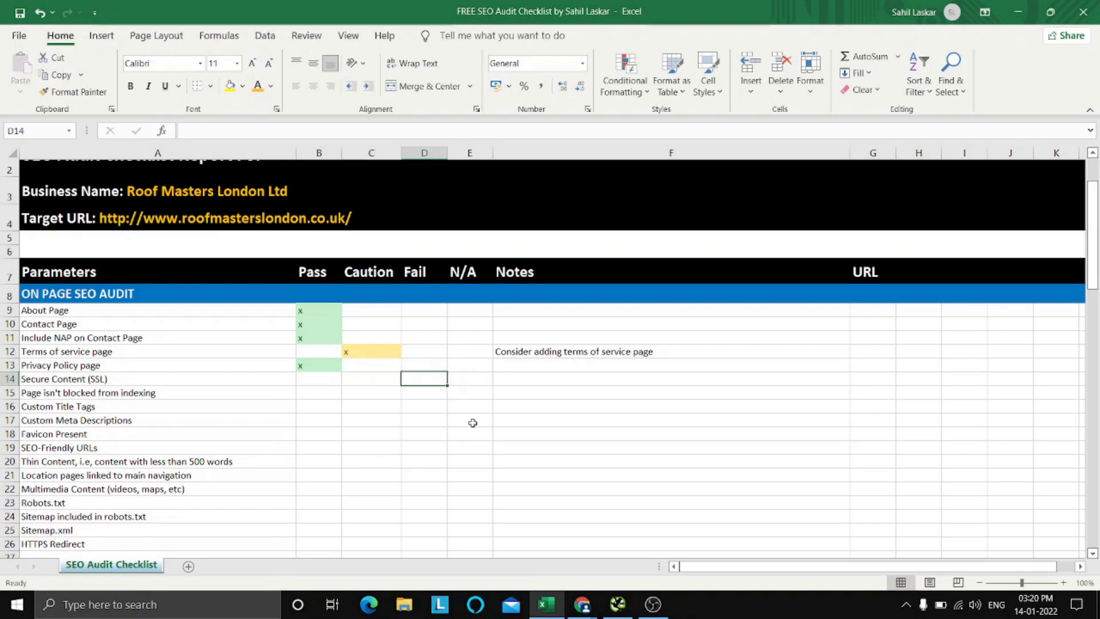
{"action": "type", "text": "x"}
{"action": "key", "text": "Right"}
{"action": "key", "text": "Right"}
Enter the note "Install SSL Certificate as soon as possible." for the Secure Content (SSL) item.
{"action": "key", "text": "Caps_Lock"}
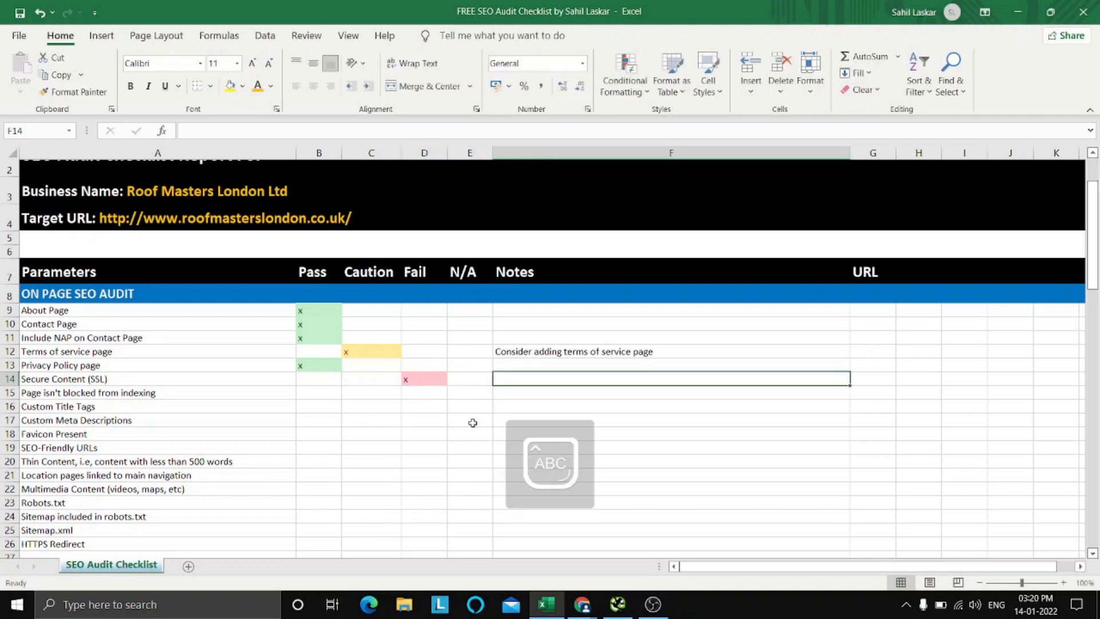
{"action": "type", "text": "Install"}
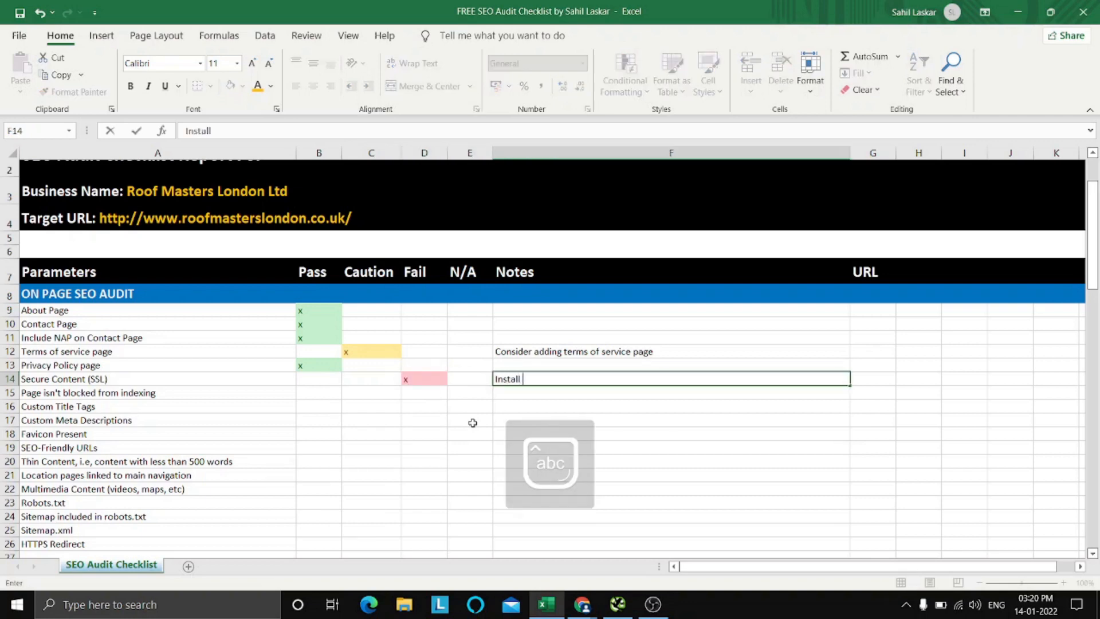
{"action": "key", "text": "Caps_Lock"}
{"action": "type", "text": "C"}
{"action": "key", "text": "Caps_Lock"}
{"action": "type", "text": "ert"}
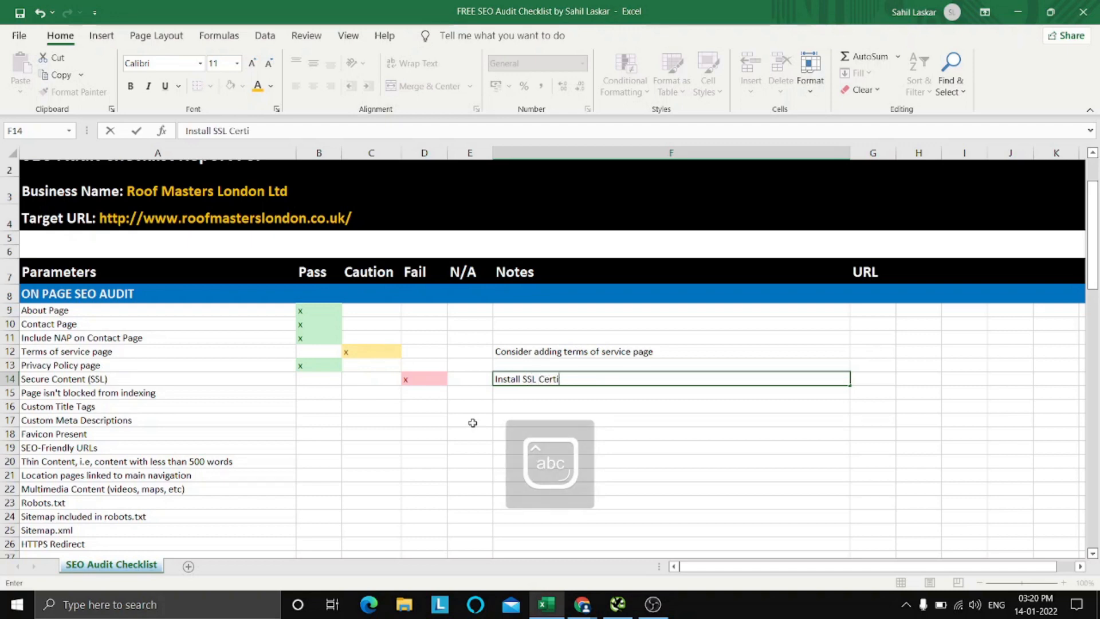
{"action": "type", "text": "i"}
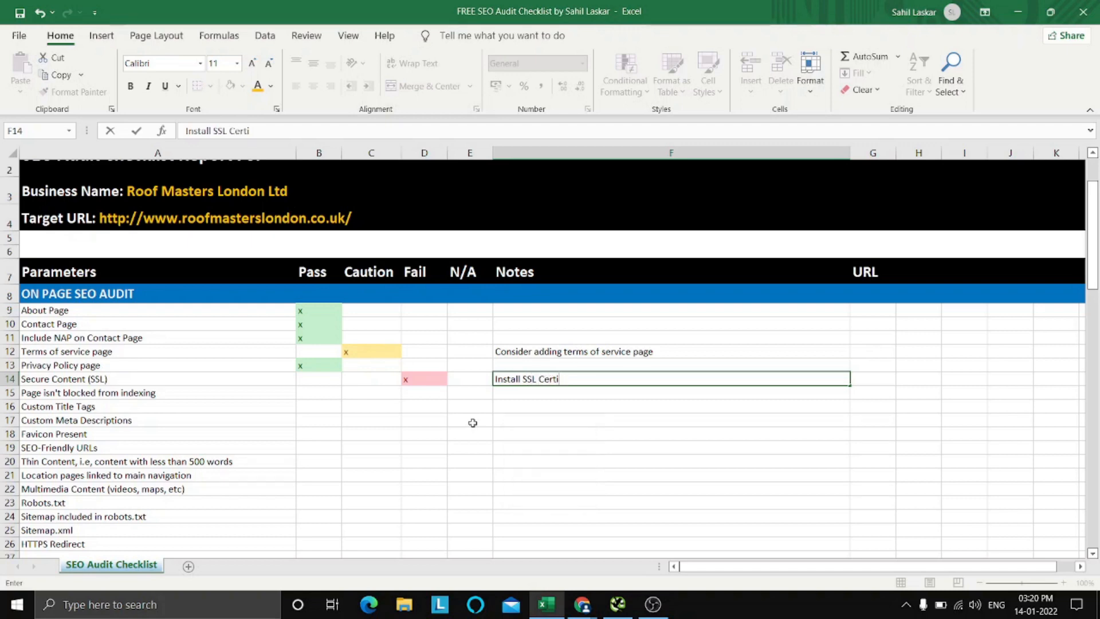
{"action": "type", "text": "ficat"}
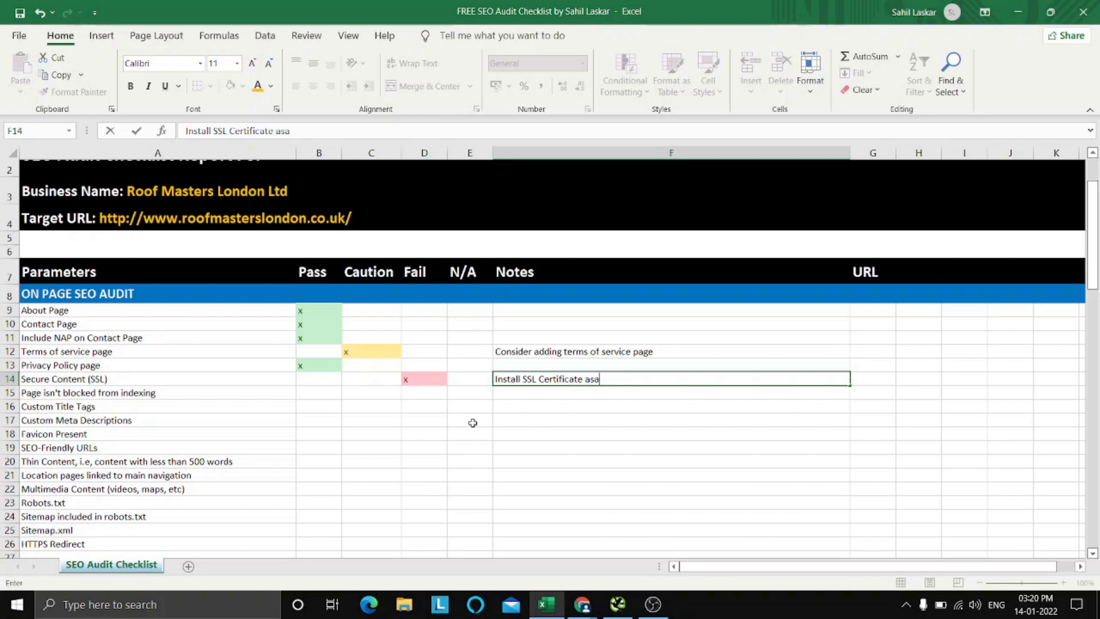
{"action": "type", "text": "e as soon as possible."}
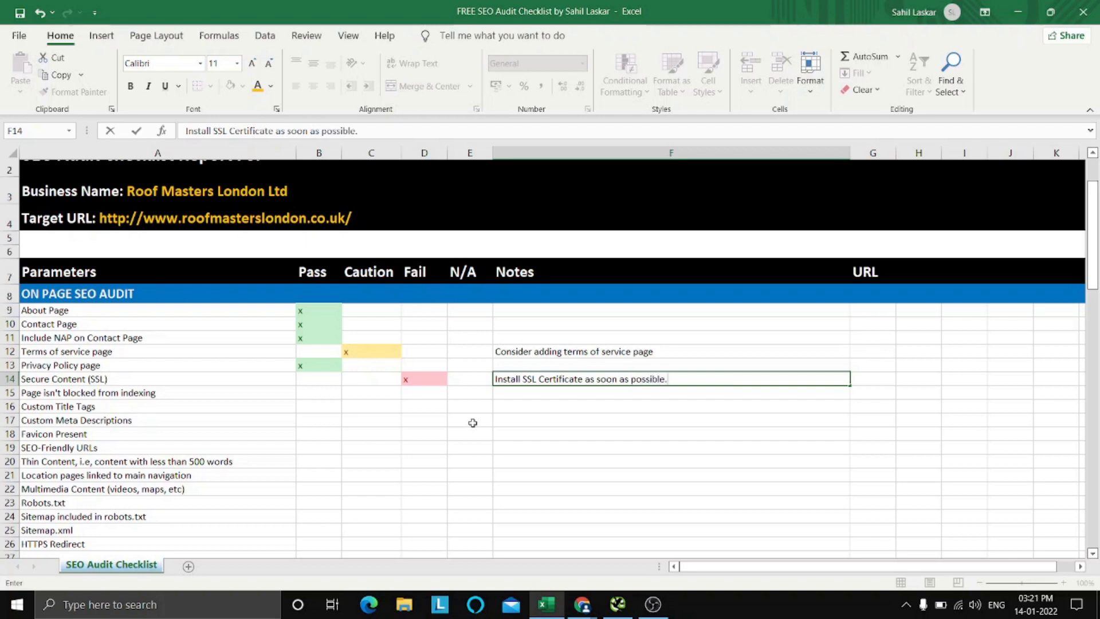
{"action": "left_click", "coordinate": [472, 422]}
{"action": "left_click", "coordinate": [317, 393]}
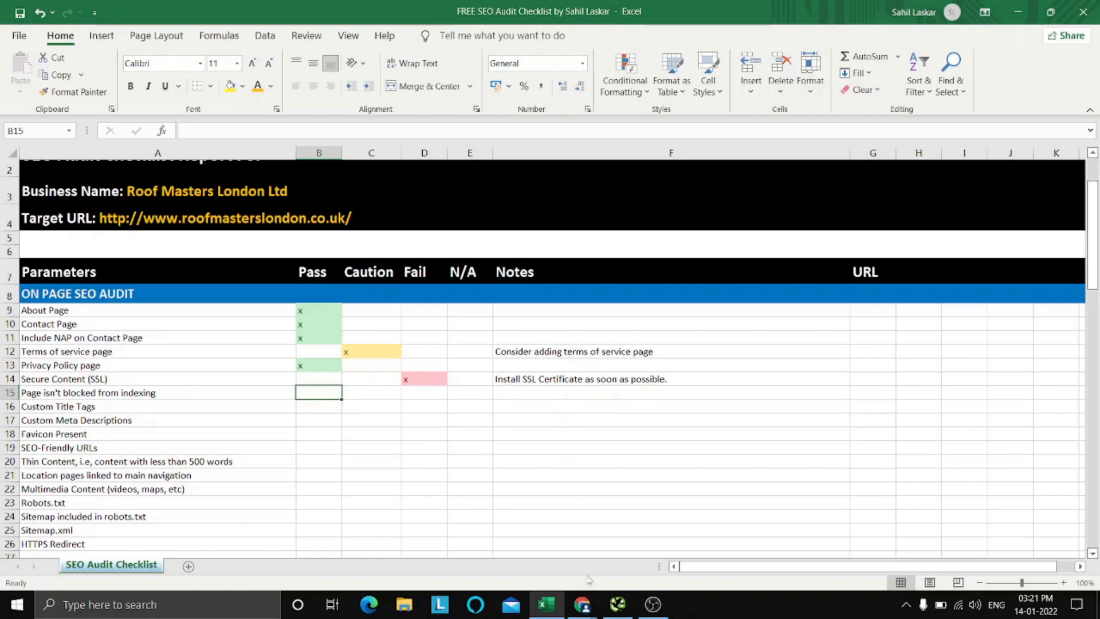
{"action": "left_click", "coordinate": [544, 608]}
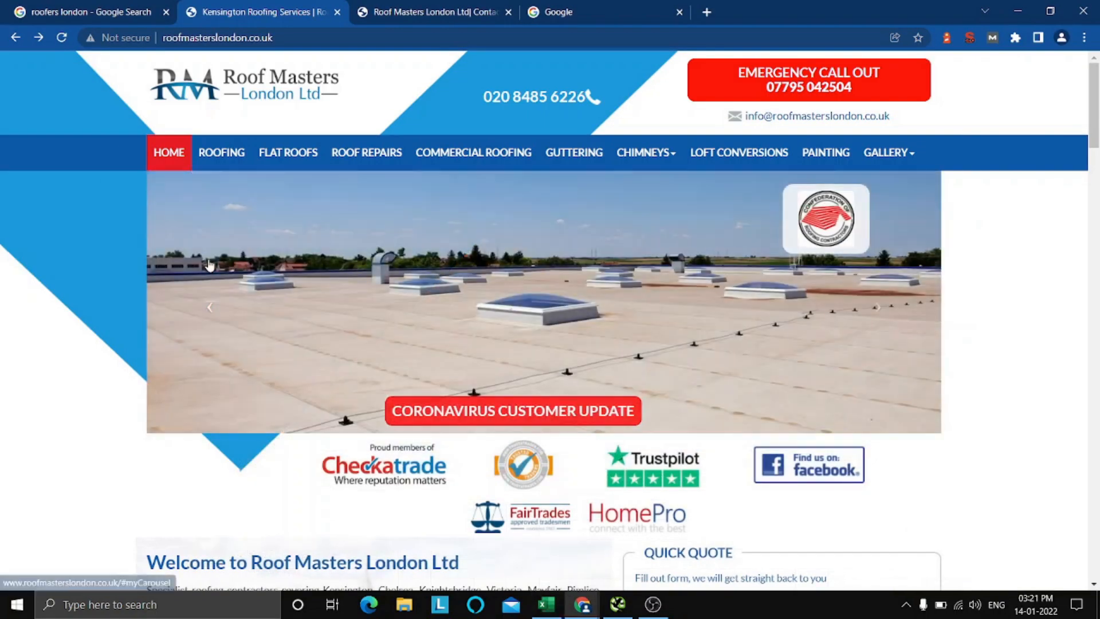
{"action": "left_click", "coordinate": [352, 39]}
{"action": "double_click", "coordinate": [352, 43]}
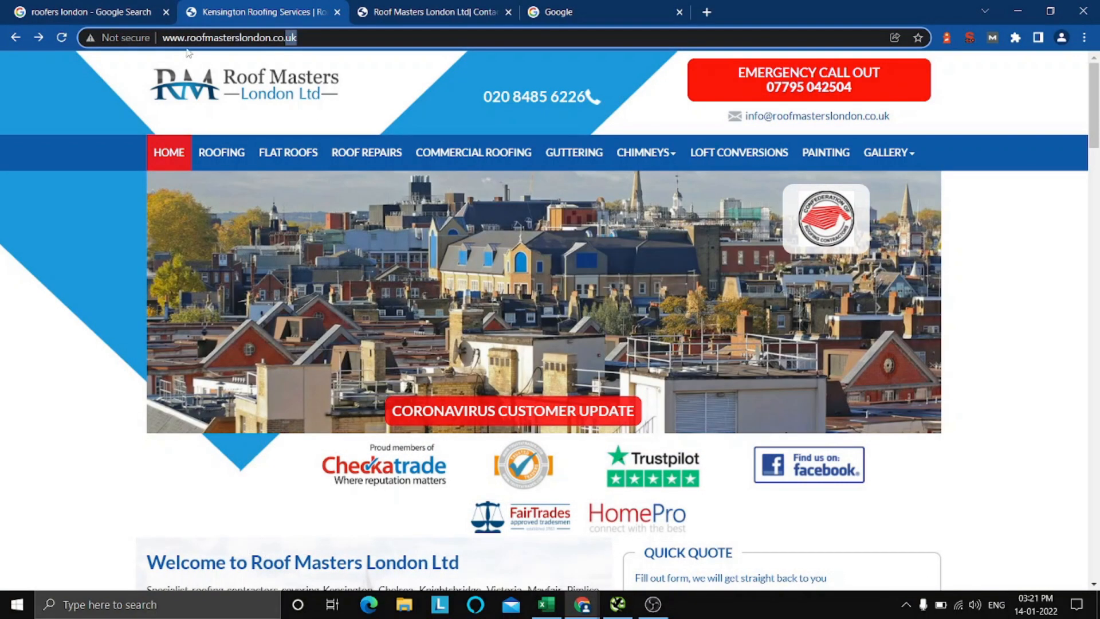
{"action": "left_click", "coordinate": [121, 37]}
{"action": "left_click", "coordinate": [162, 38]}
{"action": "type", "text": "site:"}
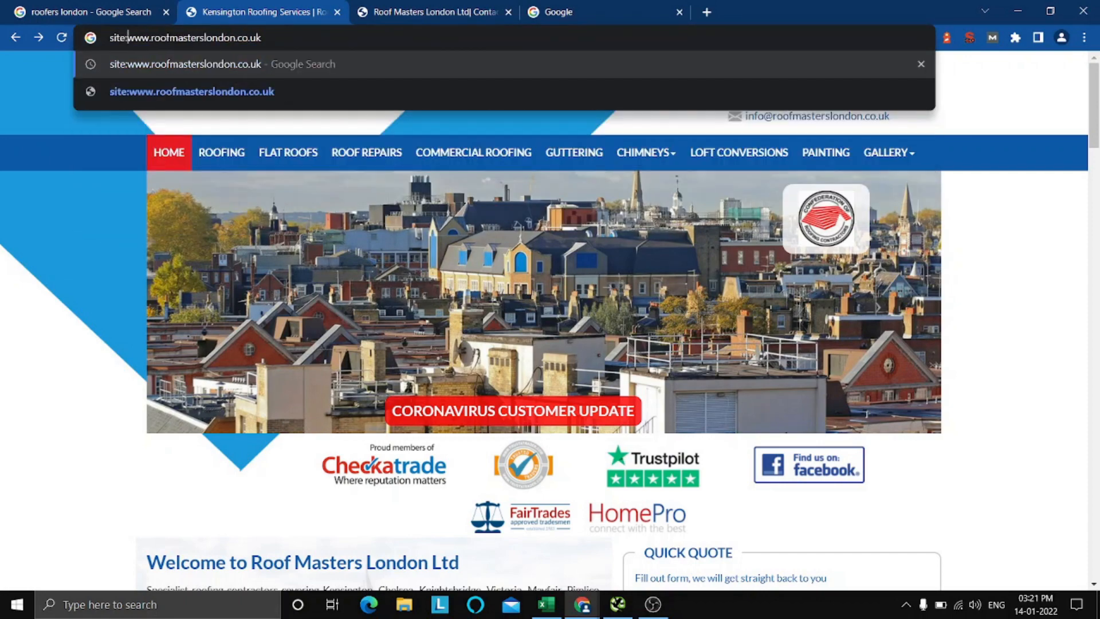
{"action": "key", "text": "Return"}
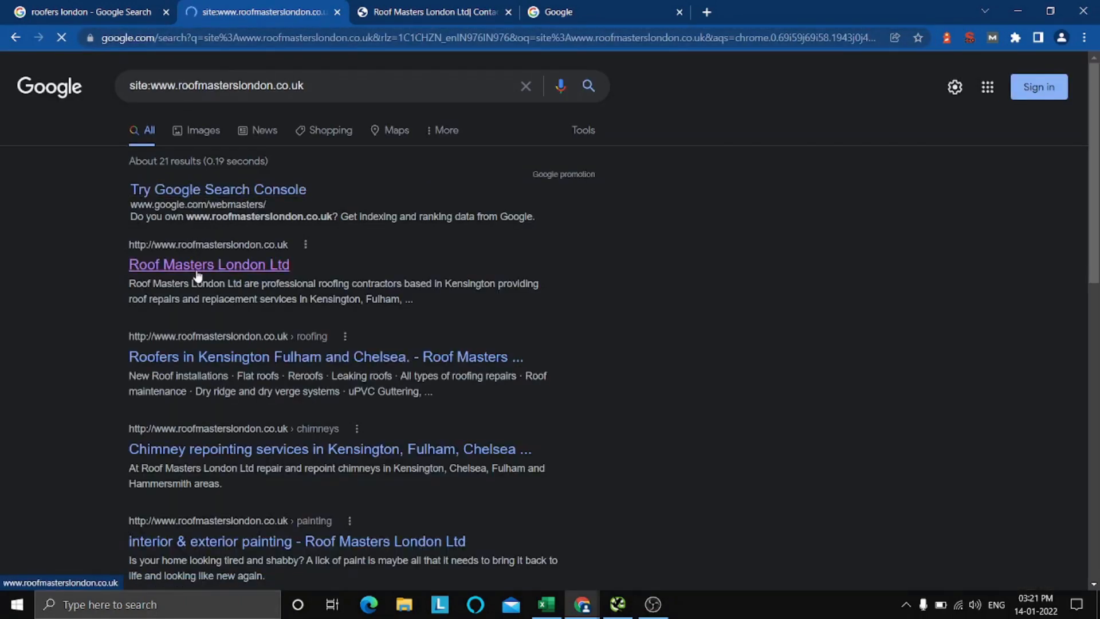
Open the homepage from the search results, then mark "Page isn't blocked from indexing" as Pass with an x in the Excel checklist.
{"action": "left_click", "coordinate": [198, 268]}
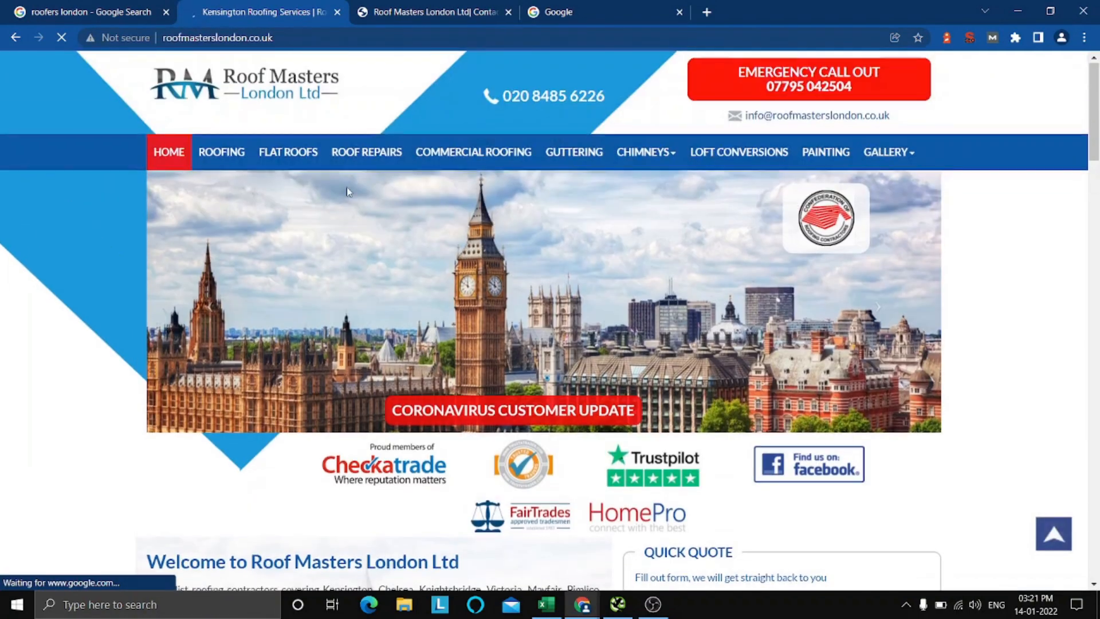
{"action": "left_click", "coordinate": [544, 610]}
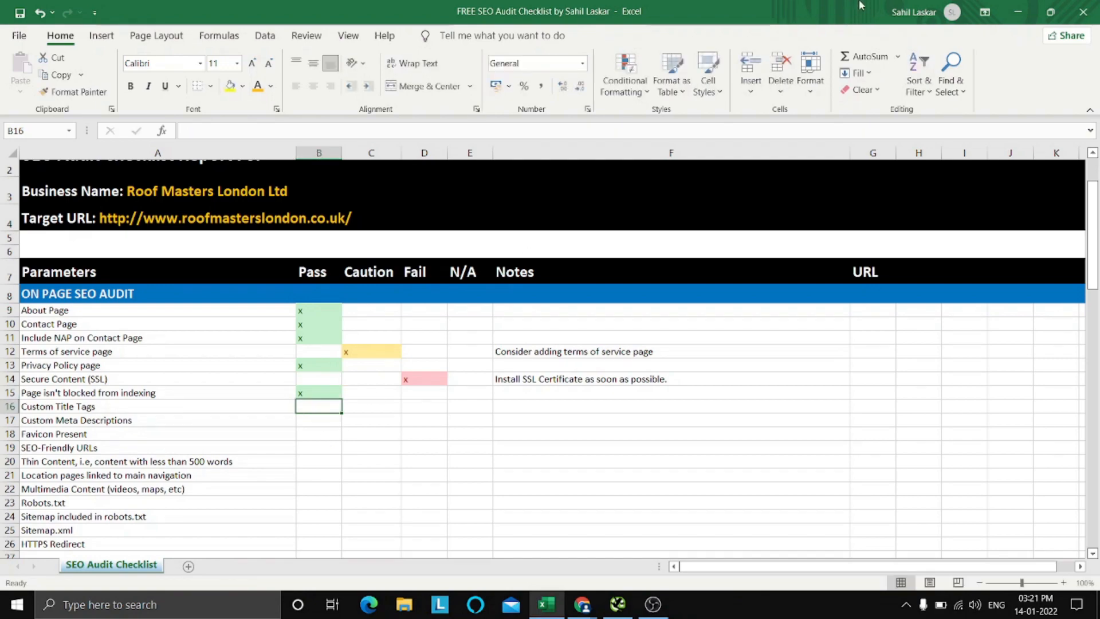
Return to the homepage in Chrome and look through the SEO extension's summary of the page.
{"action": "left_click", "coordinate": [1018, 12]}
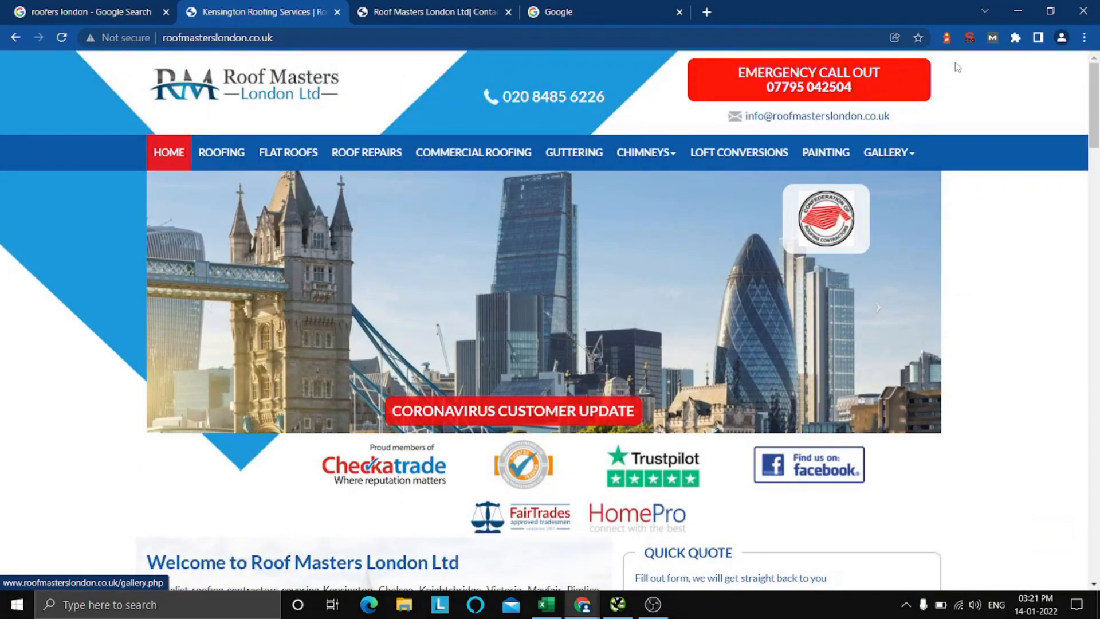
{"action": "left_click", "coordinate": [969, 38]}
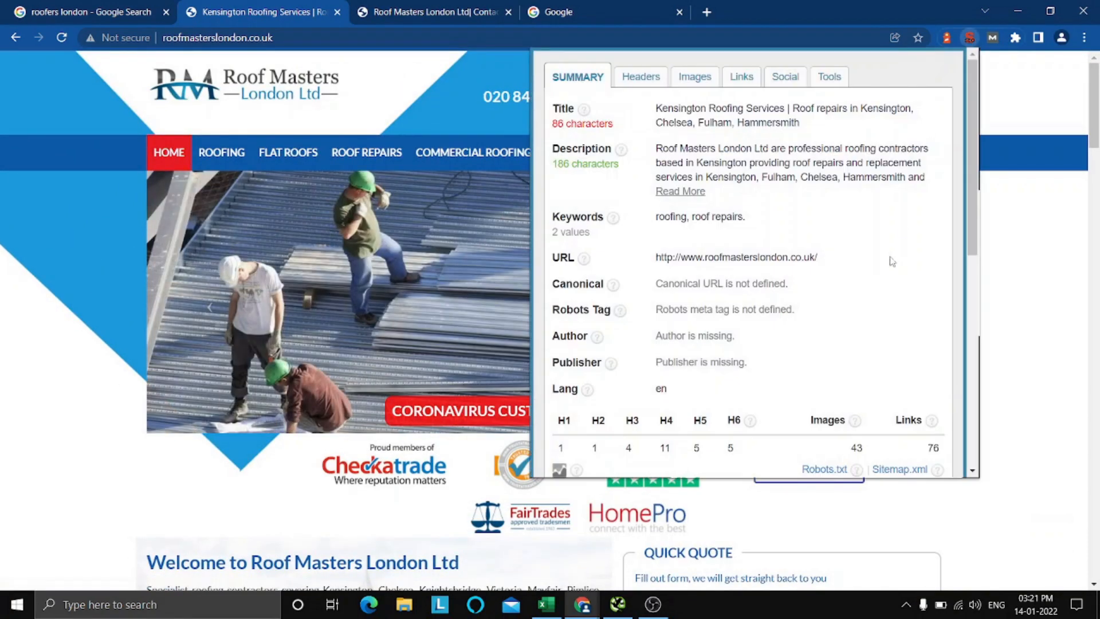
{"action": "scroll", "coordinate": [893, 261], "scroll_direction": "down", "scroll_amount": 3}
{"action": "scroll", "coordinate": [892, 261], "scroll_direction": "up", "scroll_amount": 3}
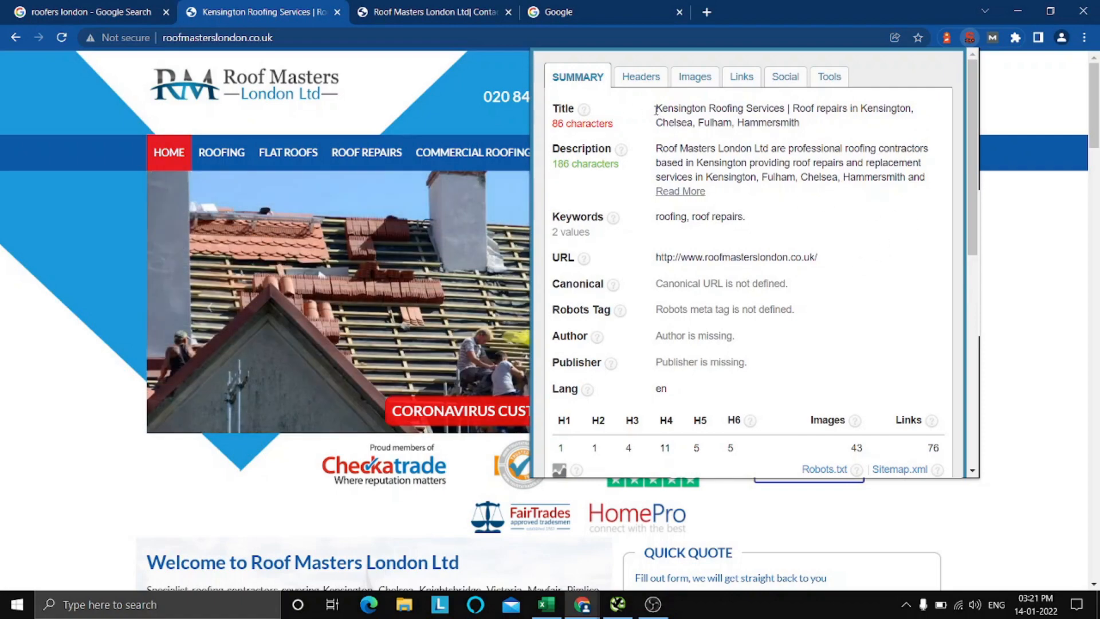
Examine the homepage's title tag in the SEO summary, including its service keywords, location names and length.
{"action": "left_click_drag", "start_coordinate": [656, 110], "coordinate": [854, 127]}
{"action": "left_click", "coordinate": [852, 131]}
{"action": "left_click_drag", "start_coordinate": [694, 109], "coordinate": [702, 109]}
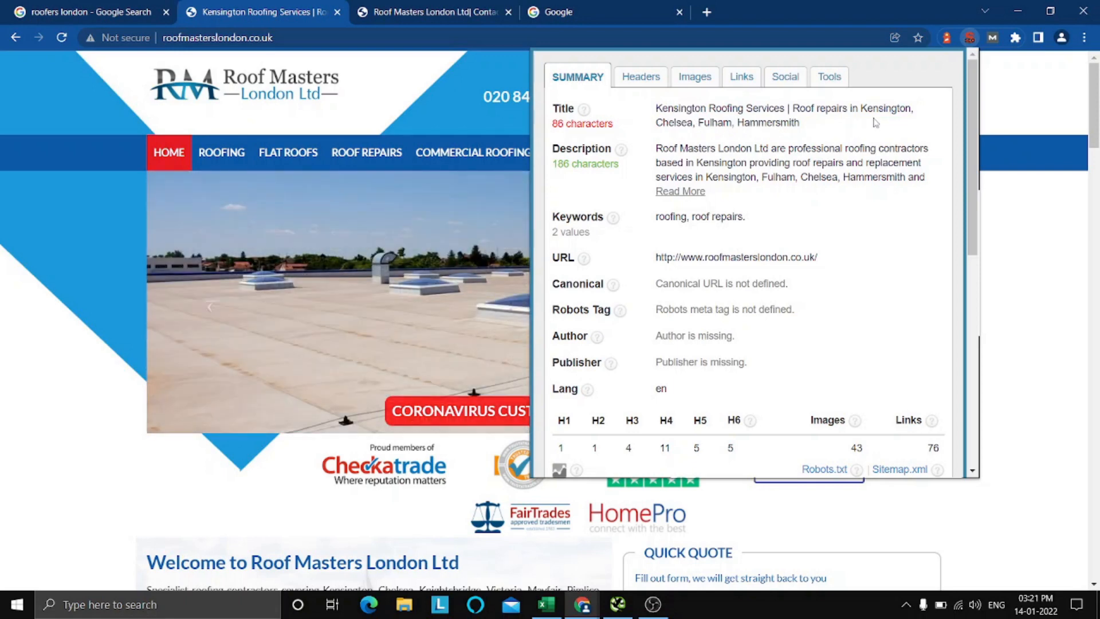
{"action": "left_click_drag", "start_coordinate": [874, 121], "coordinate": [886, 109]}
{"action": "left_click", "coordinate": [769, 130]}
{"action": "left_click_drag", "start_coordinate": [656, 121], "coordinate": [786, 123]}
{"action": "left_click", "coordinate": [835, 131]}
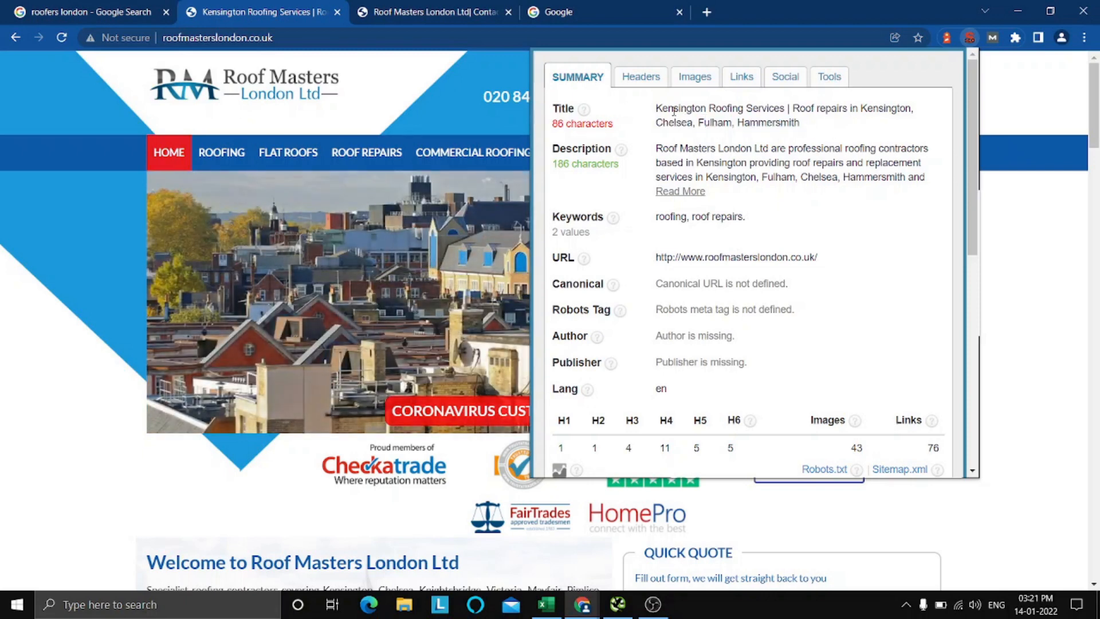
{"action": "left_click_drag", "start_coordinate": [655, 108], "coordinate": [820, 127]}
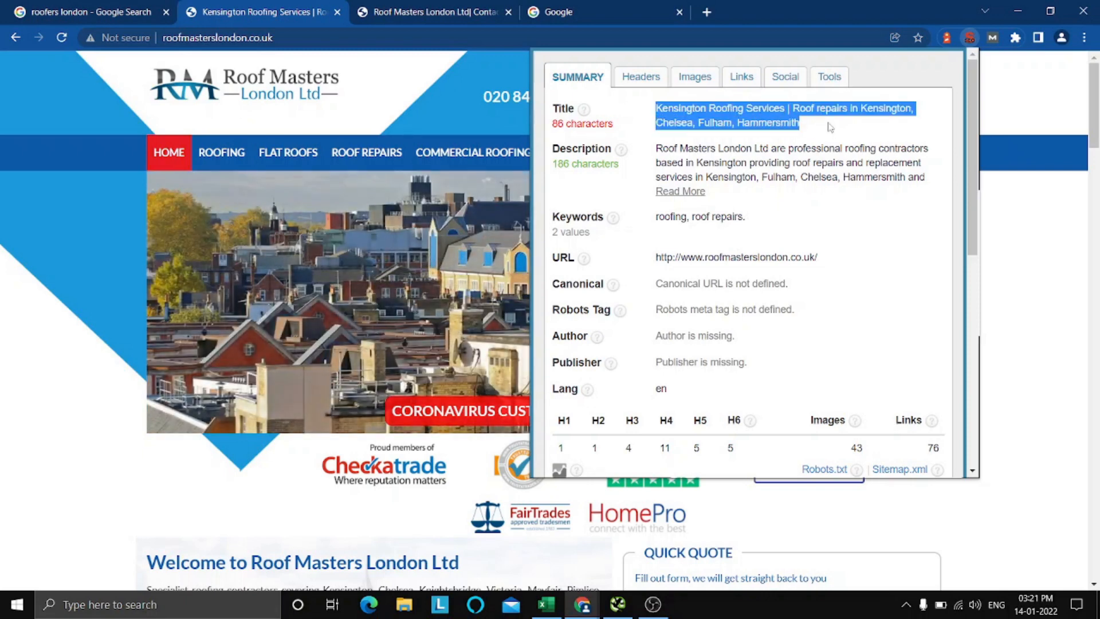
{"action": "left_click", "coordinate": [830, 127]}
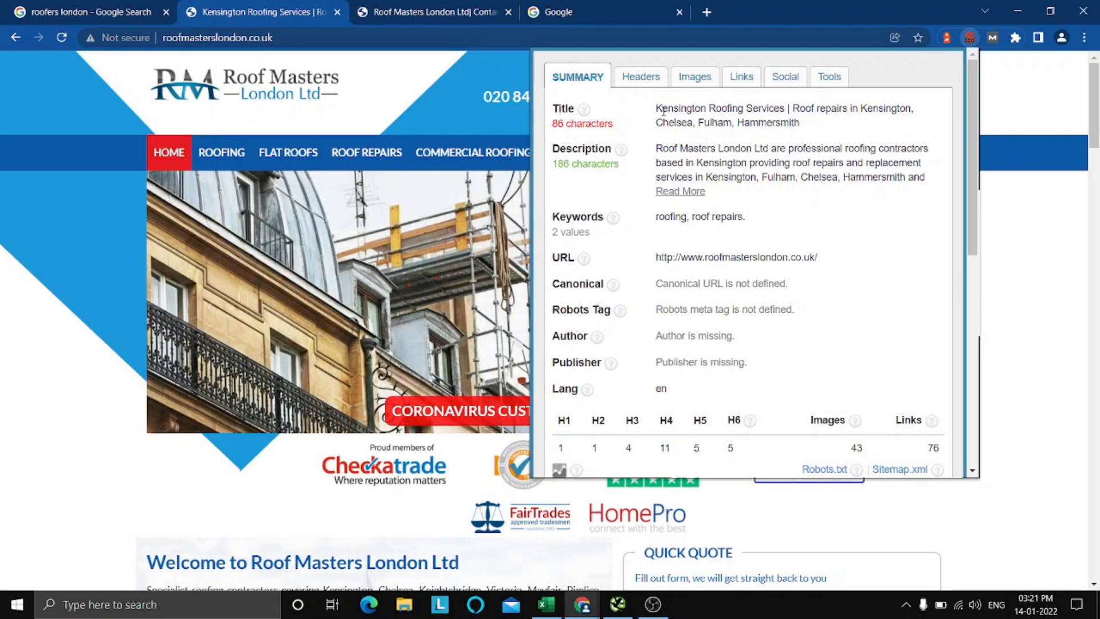
{"action": "left_click_drag", "start_coordinate": [655, 108], "coordinate": [826, 126]}
{"action": "left_click", "coordinate": [829, 126]}
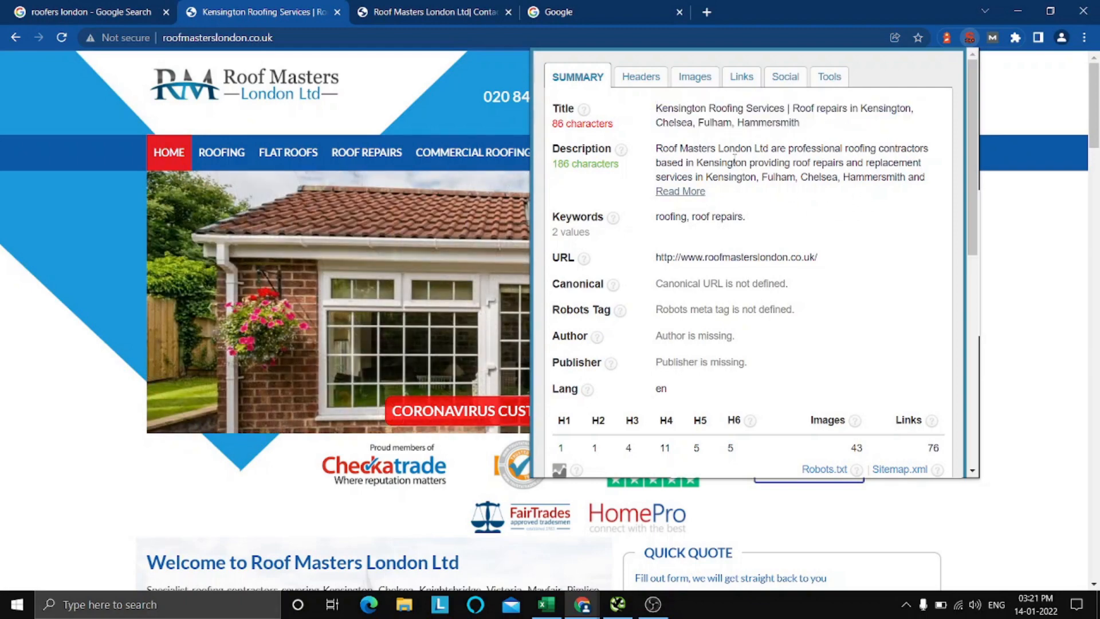
Search Google for the homepage title phrase "Kensington Roofing Services" and look through the results for the site's listing.
{"action": "left_click_drag", "start_coordinate": [657, 109], "coordinate": [789, 109]}
{"action": "right_click", "coordinate": [789, 108]}
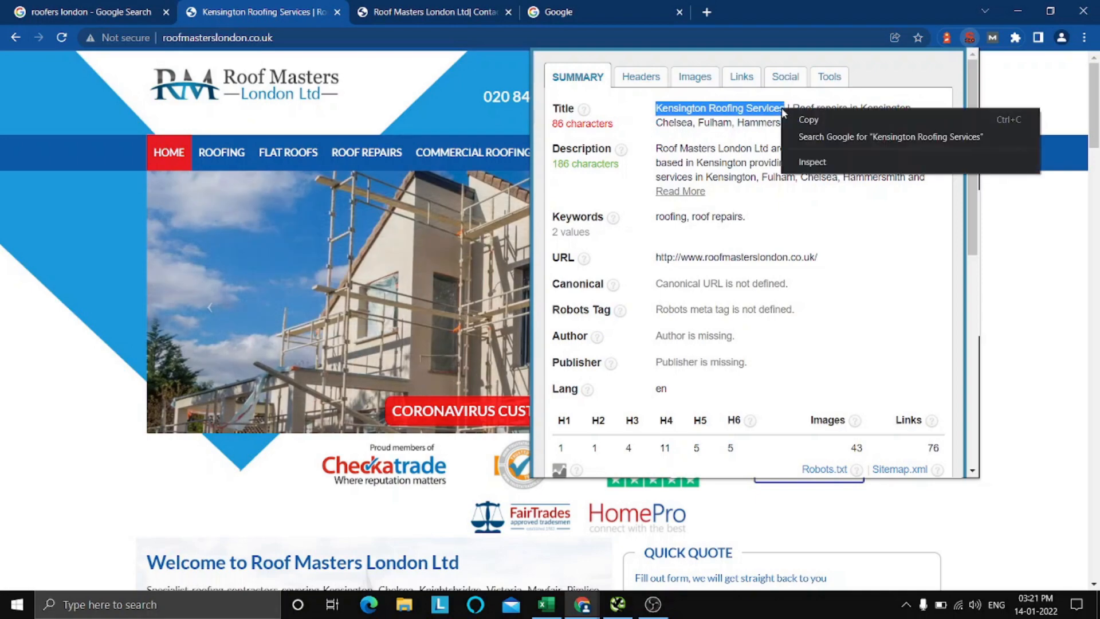
{"action": "left_click", "coordinate": [819, 137]}
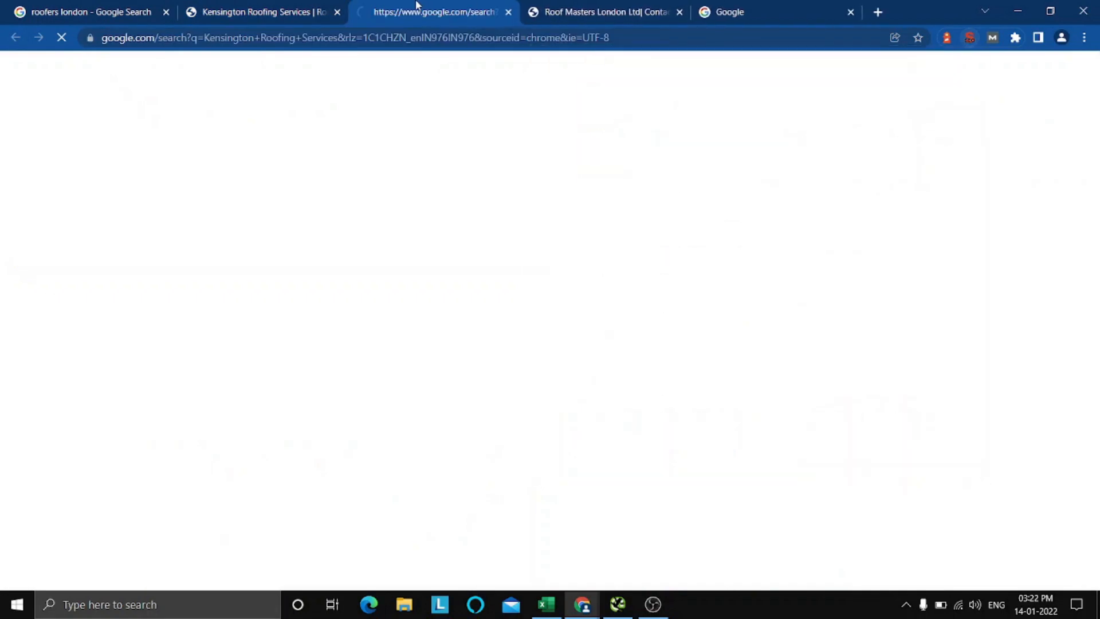
{"action": "scroll", "coordinate": [572, 278], "scroll_direction": "down", "scroll_amount": 5}
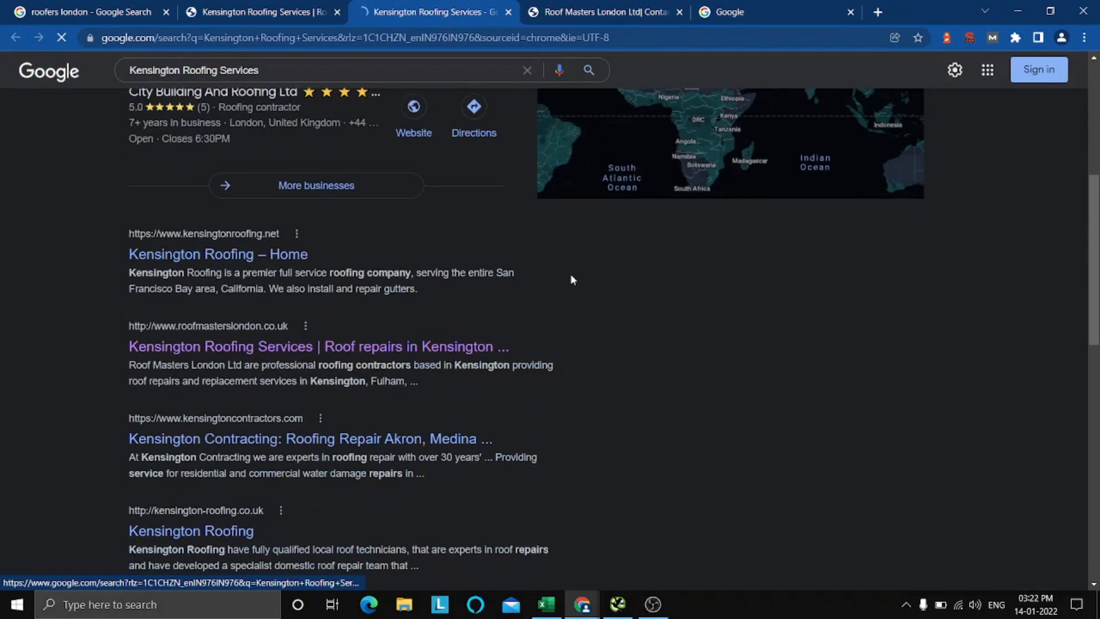
{"action": "scroll", "coordinate": [572, 278], "scroll_direction": "up", "scroll_amount": 4}
{"action": "scroll", "coordinate": [388, 253], "scroll_direction": "down", "scroll_amount": 4}
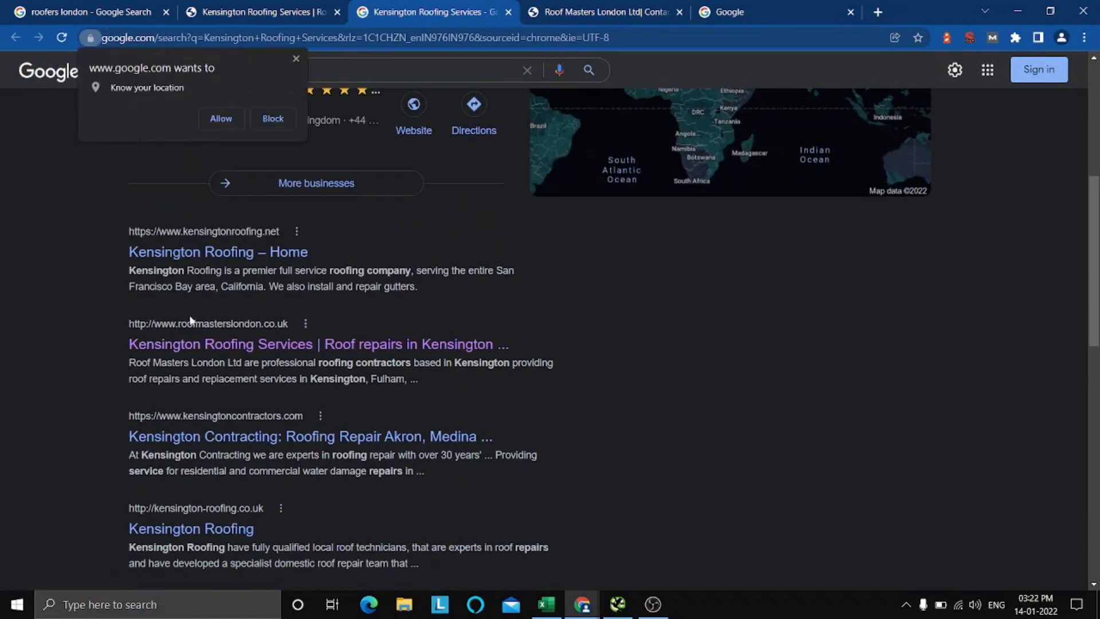
{"action": "left_click", "coordinate": [295, 58]}
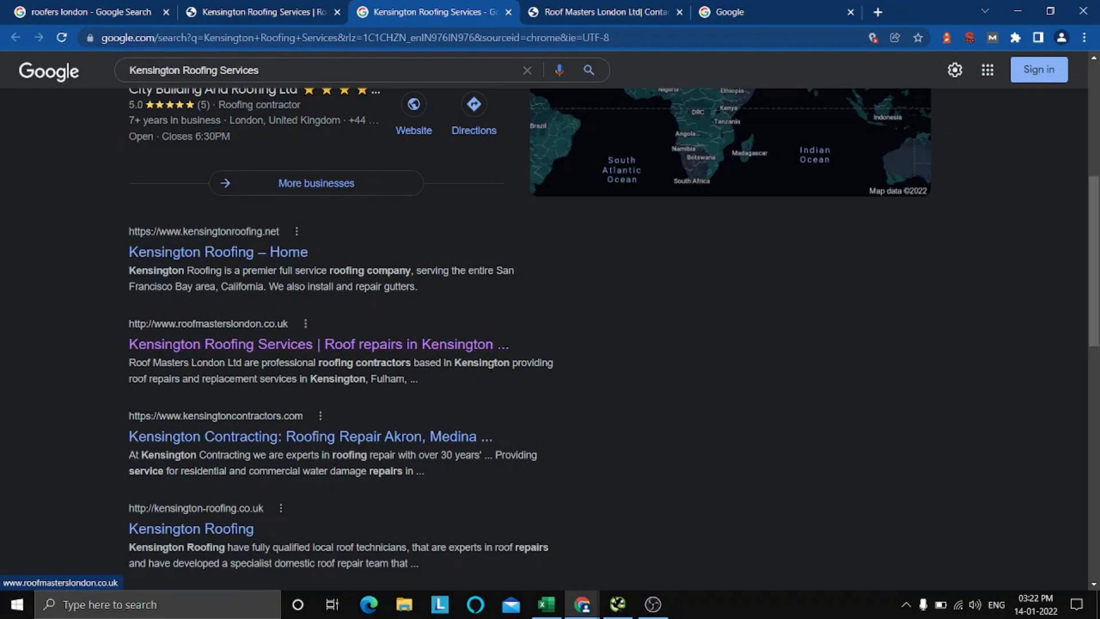
{"action": "left_click", "coordinate": [509, 17]}
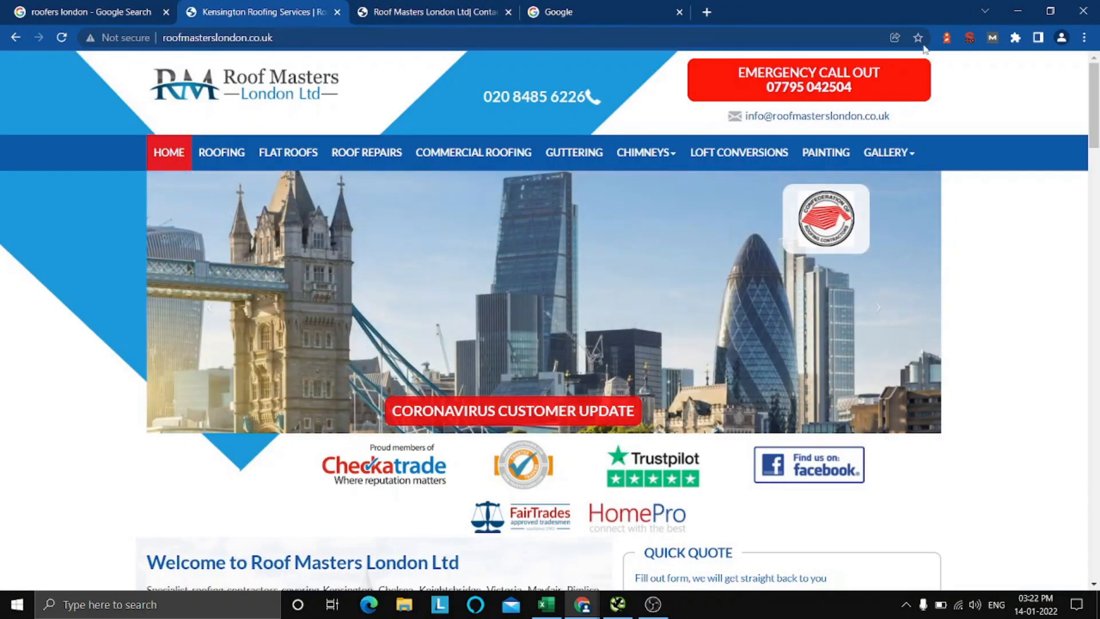
From the homepage's SEO summary, run the Google search for the title phrase "Kensington Roofing Services" again and skim the results.
{"action": "left_click", "coordinate": [970, 38]}
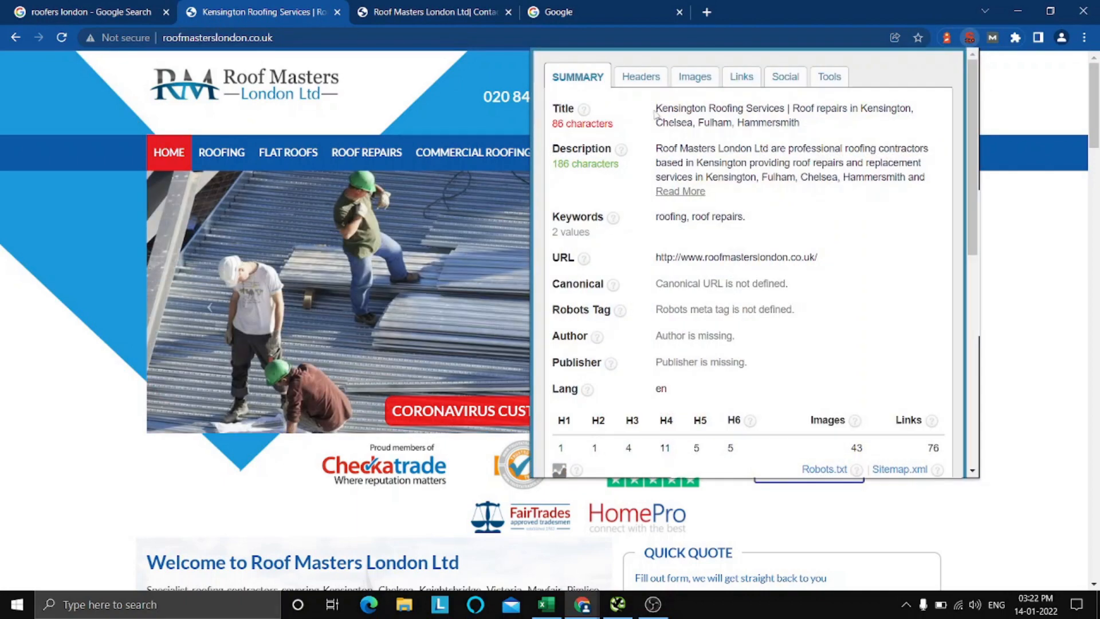
{"action": "left_click_drag", "start_coordinate": [656, 109], "coordinate": [782, 118]}
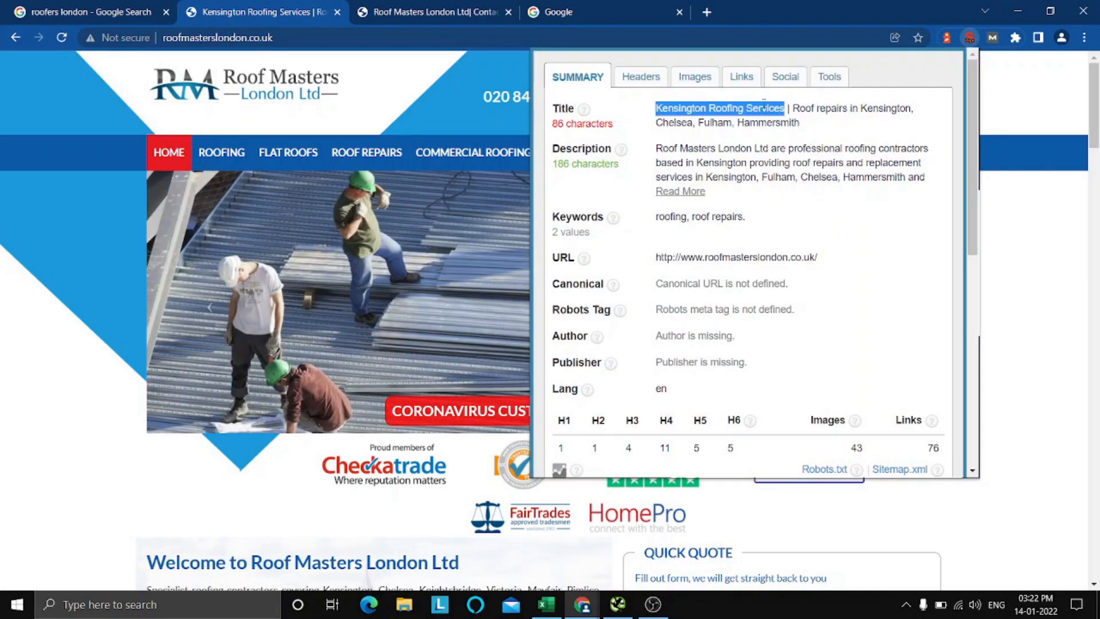
{"action": "right_click", "coordinate": [765, 108]}
{"action": "left_click", "coordinate": [831, 130]}
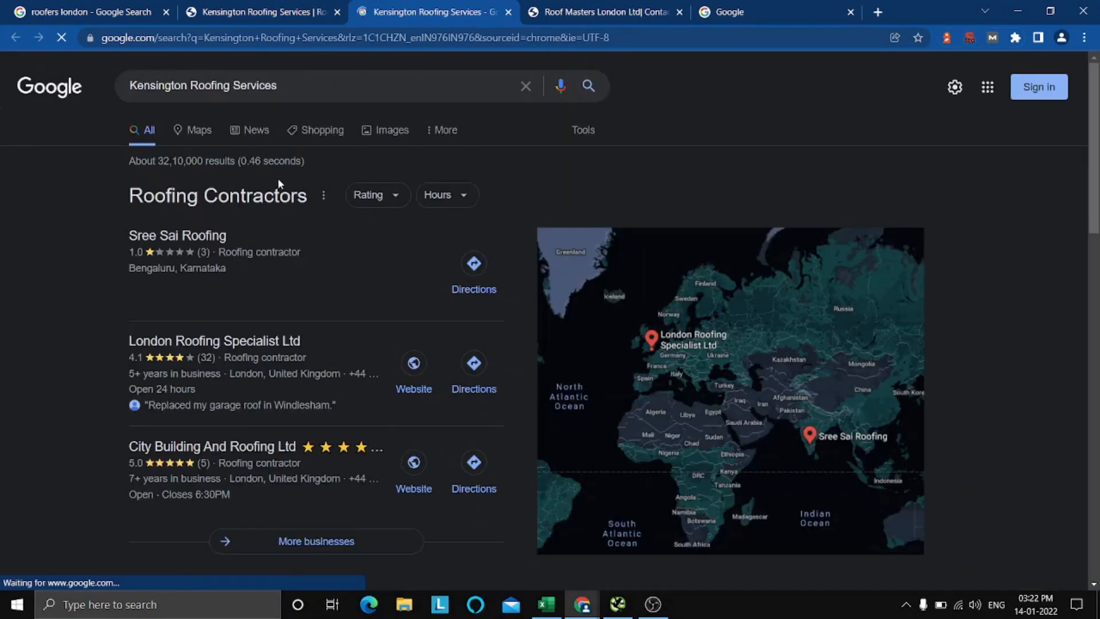
{"action": "scroll", "coordinate": [246, 305], "scroll_direction": "down", "scroll_amount": 7}
{"action": "scroll", "coordinate": [252, 311], "scroll_direction": "up", "scroll_amount": 7}
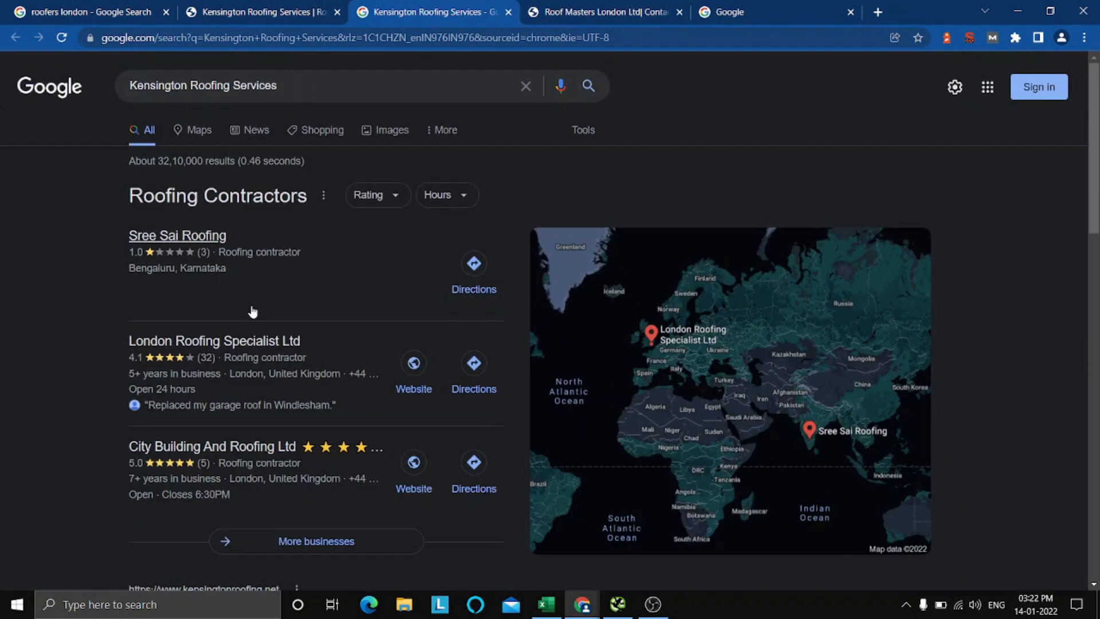
Refine the Google search to intitle:"Kensington Roofing Services" to find pages with that exact phrase in their title.
{"action": "left_click", "coordinate": [278, 86]}
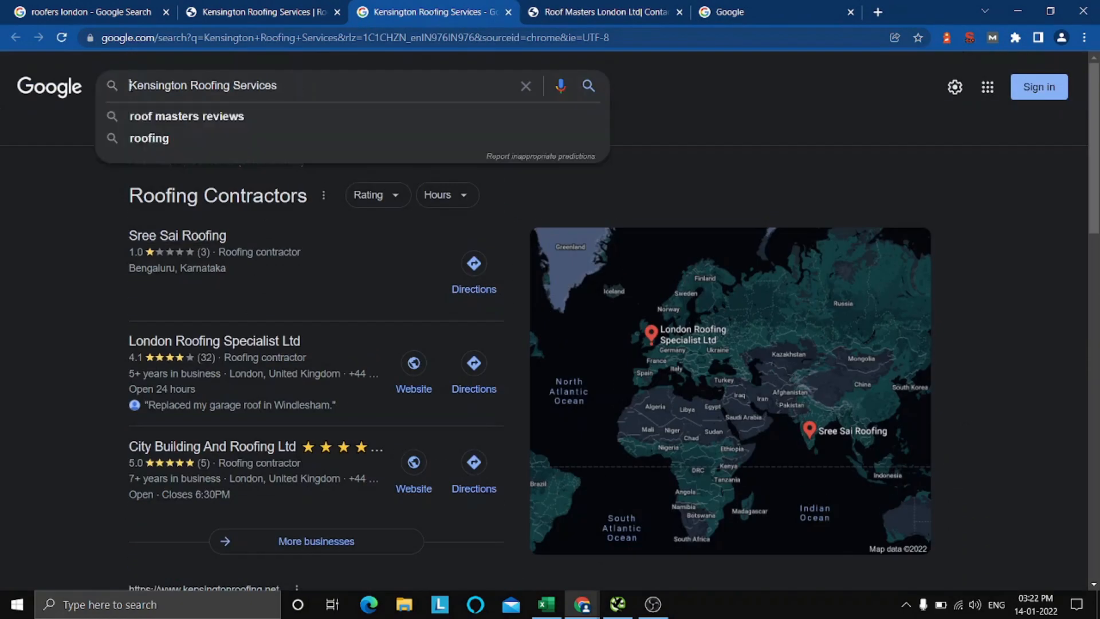
{"action": "type", "text": "intitle"}
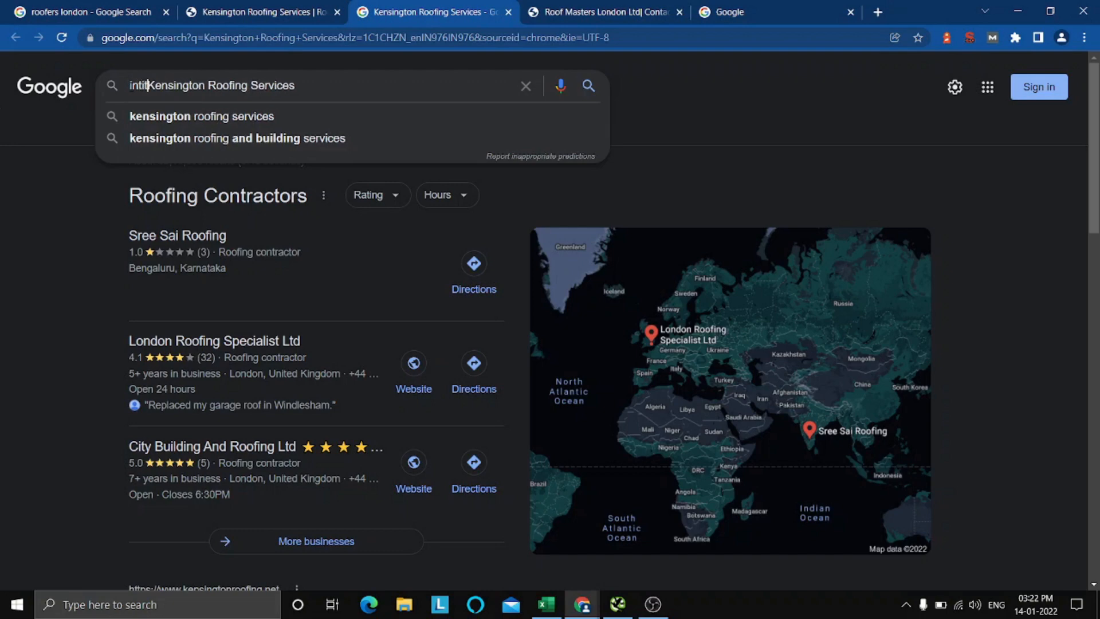
{"action": "type", "text": ":"}
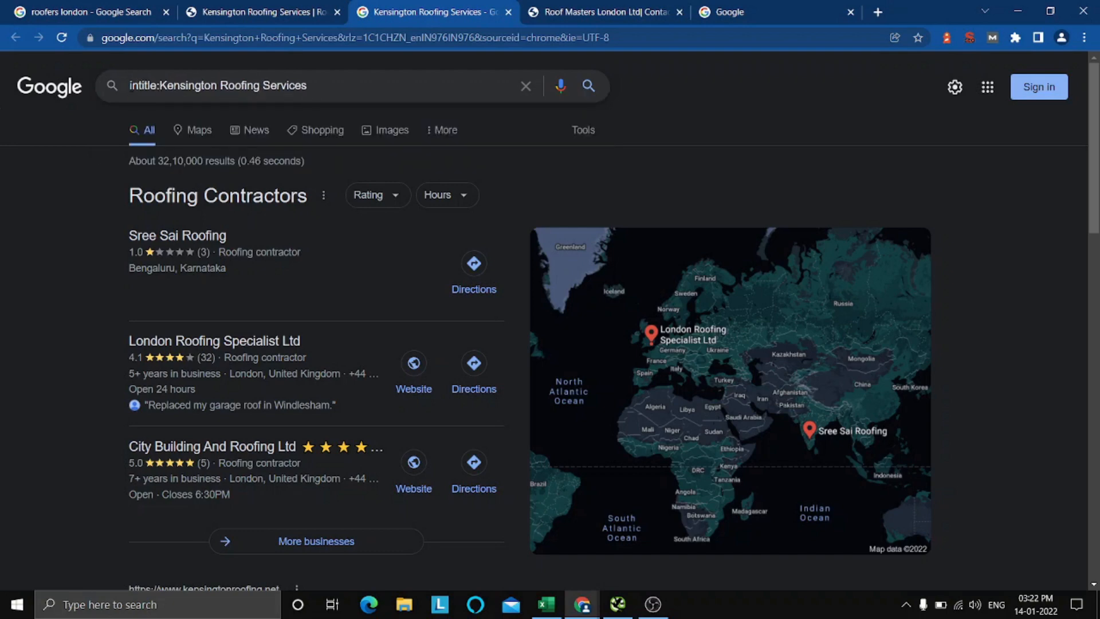
{"action": "type", "text": "\""}
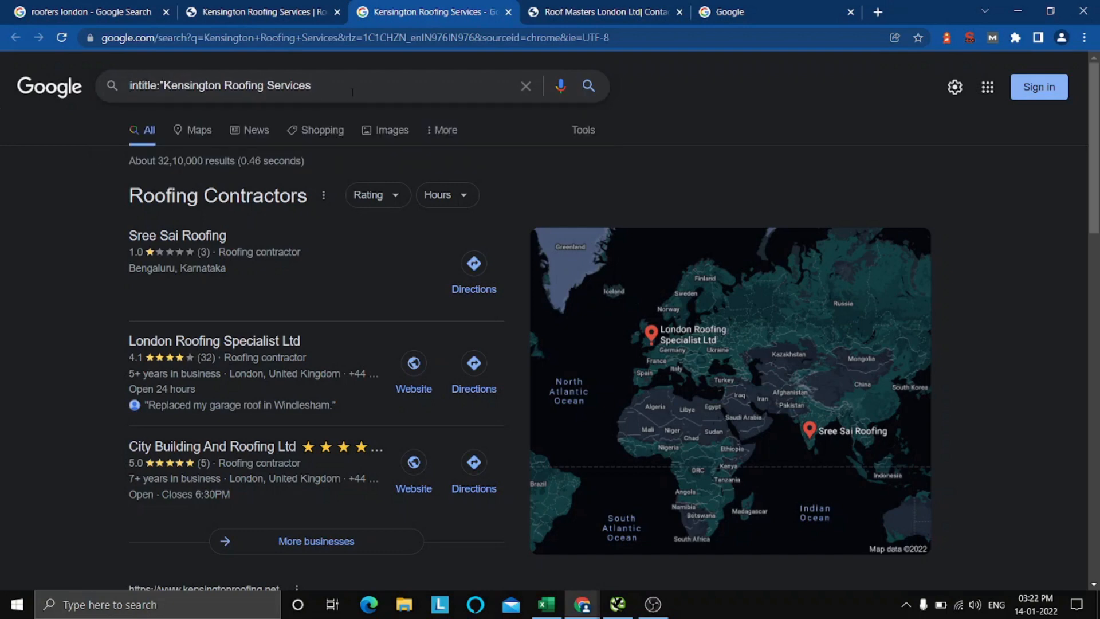
{"action": "type", "text": "\""}
{"action": "key", "text": "Return"}
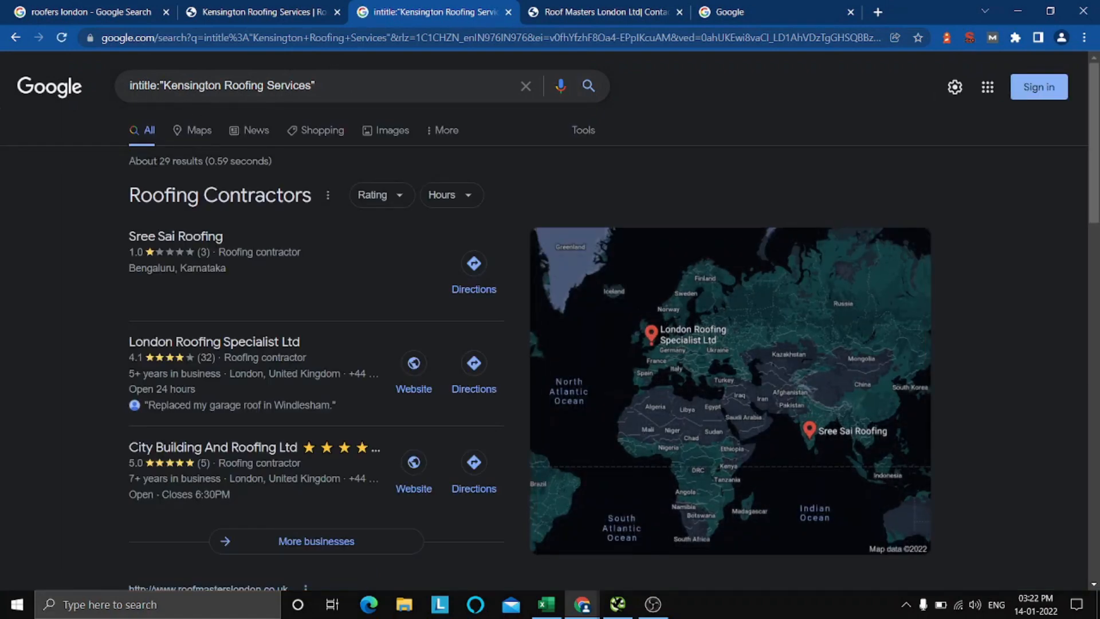
Examine the intitle search's result count and compare the Roof Masters London listing with competing pages using the same title phrase.
{"action": "left_click_drag", "start_coordinate": [158, 161], "coordinate": [202, 161]}
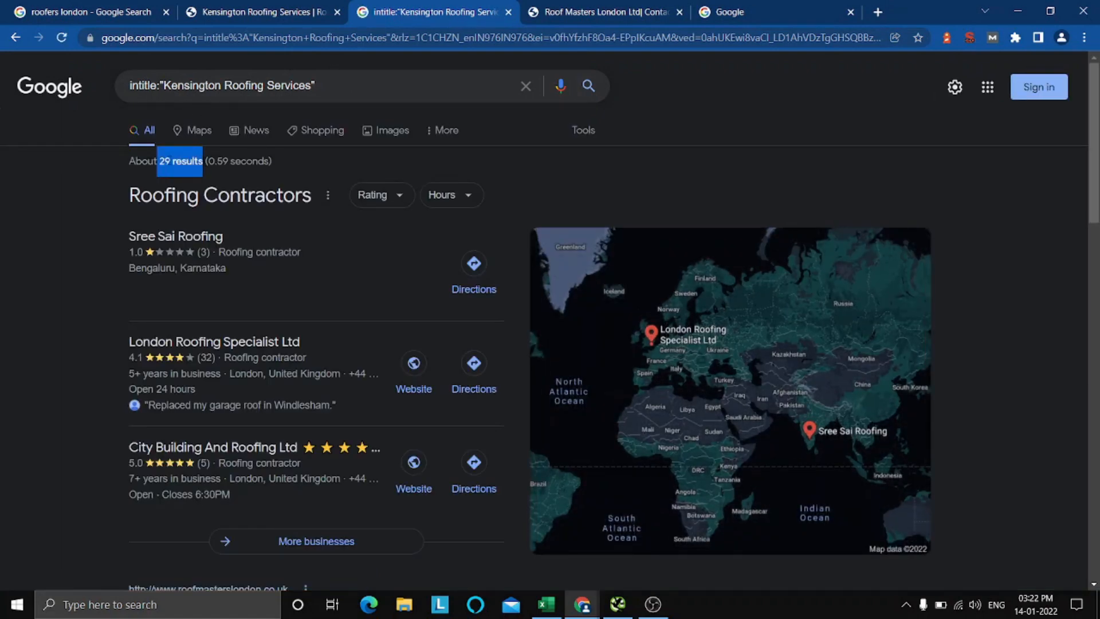
{"action": "left_click", "coordinate": [210, 163]}
{"action": "scroll", "coordinate": [5, 254], "scroll_direction": "down", "scroll_amount": 10}
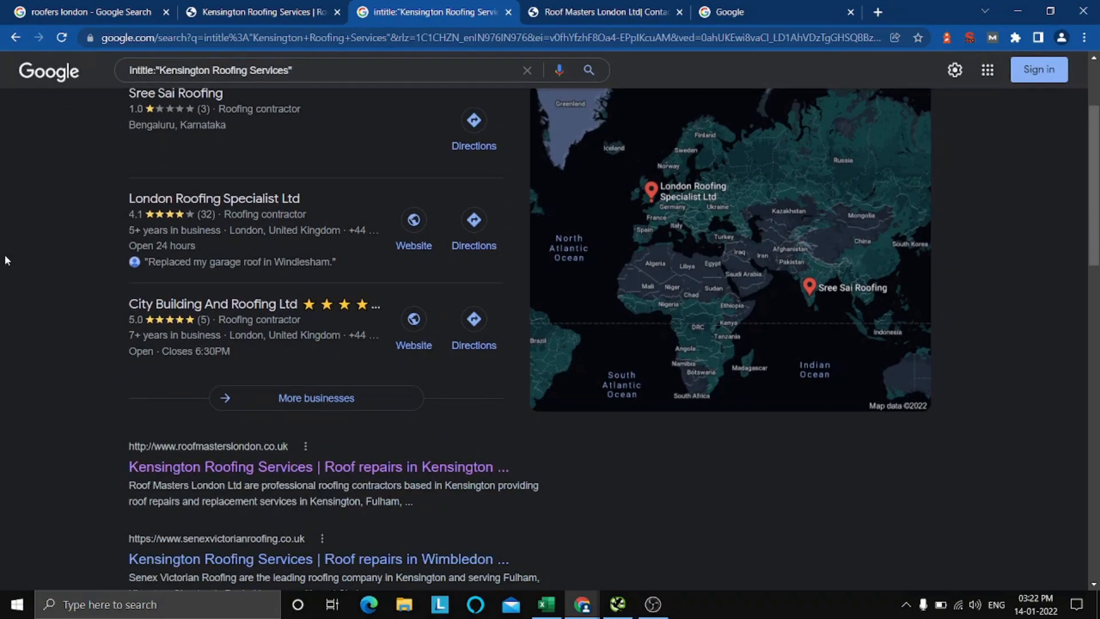
{"action": "scroll", "coordinate": [17, 256], "scroll_direction": "up", "scroll_amount": 10}
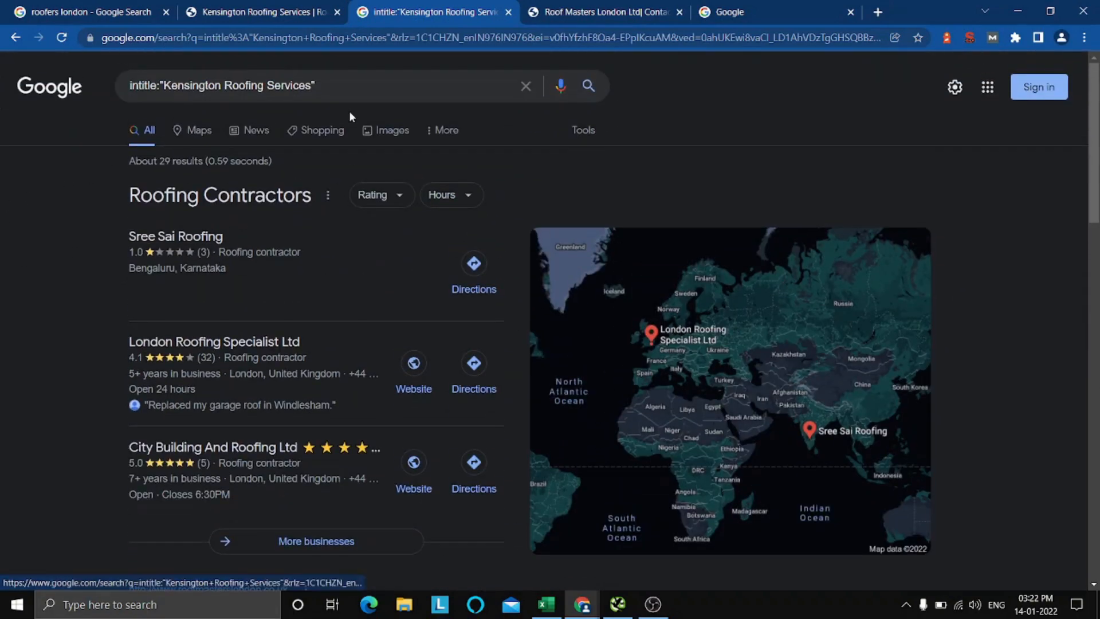
{"action": "scroll", "coordinate": [141, 247], "scroll_direction": "down", "scroll_amount": 3}
{"action": "scroll", "coordinate": [140, 245], "scroll_direction": "down", "scroll_amount": 12}
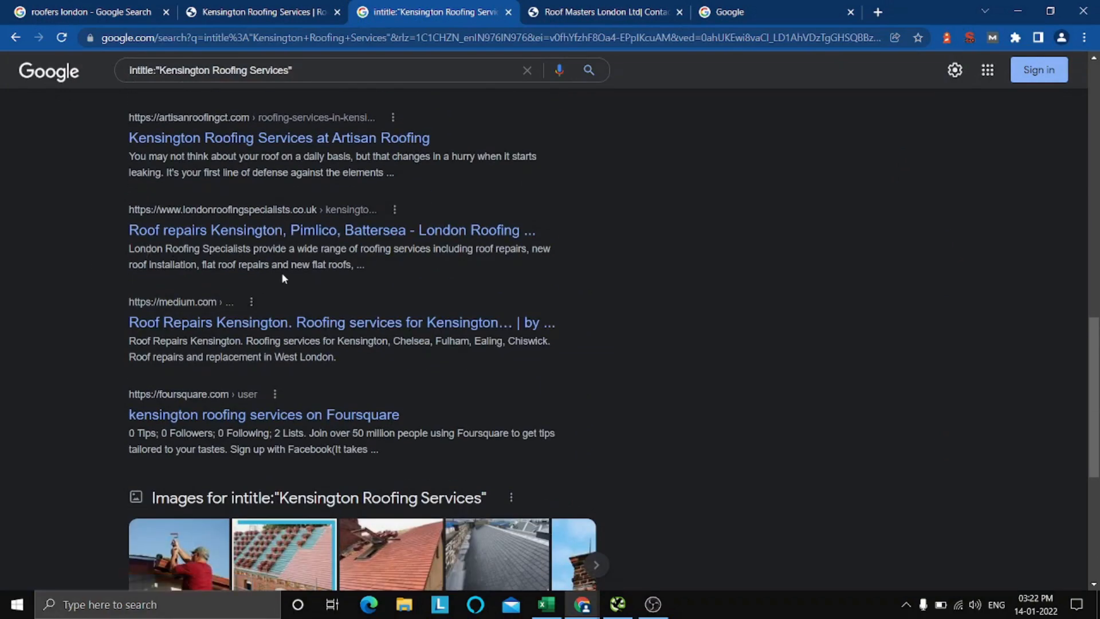
{"action": "scroll", "coordinate": [281, 273], "scroll_direction": "up", "scroll_amount": 15}
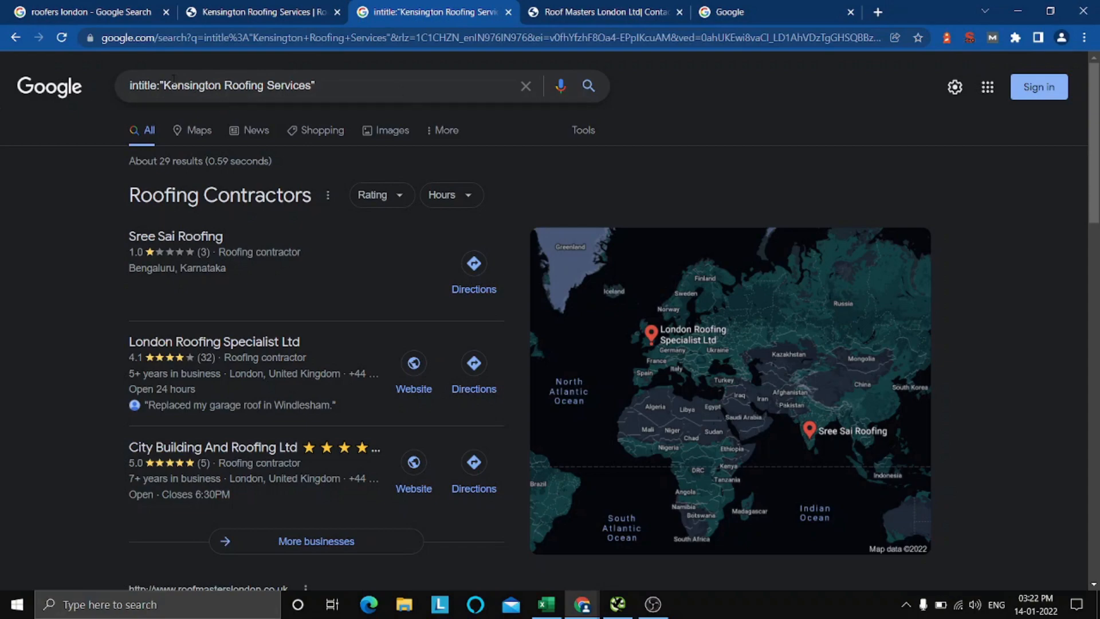
{"action": "left_click_drag", "start_coordinate": [325, 85], "coordinate": [159, 85]}
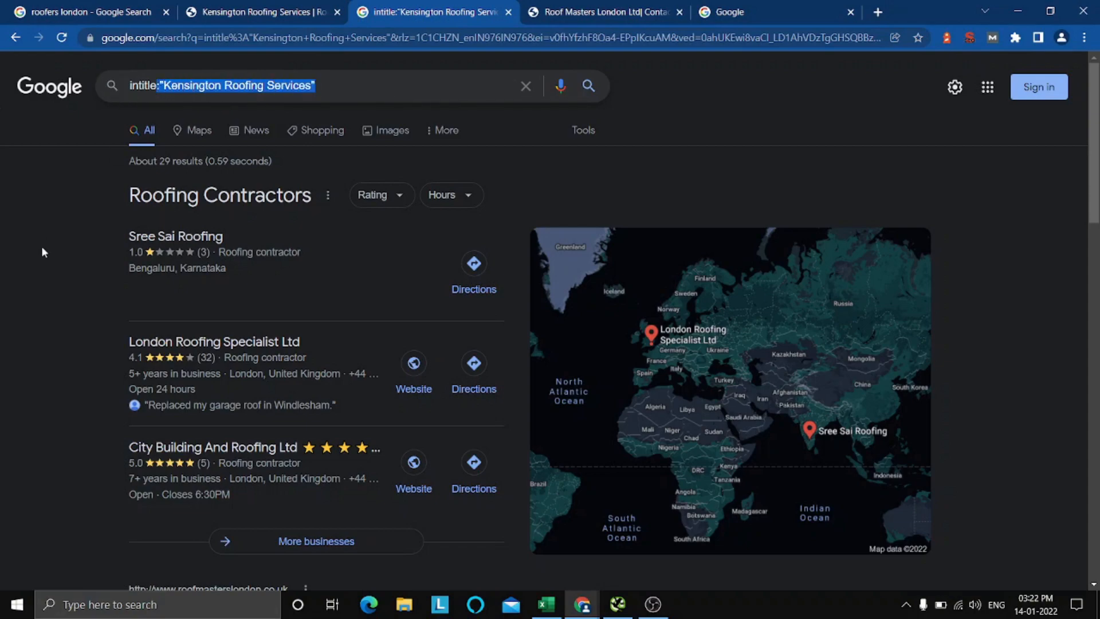
{"action": "left_click", "coordinate": [41, 246]}
{"action": "scroll", "coordinate": [84, 281], "scroll_direction": "down", "scroll_amount": 1}
{"action": "scroll", "coordinate": [208, 322], "scroll_direction": "down", "scroll_amount": 8}
{"action": "scroll", "coordinate": [208, 322], "scroll_direction": "up", "scroll_amount": 6}
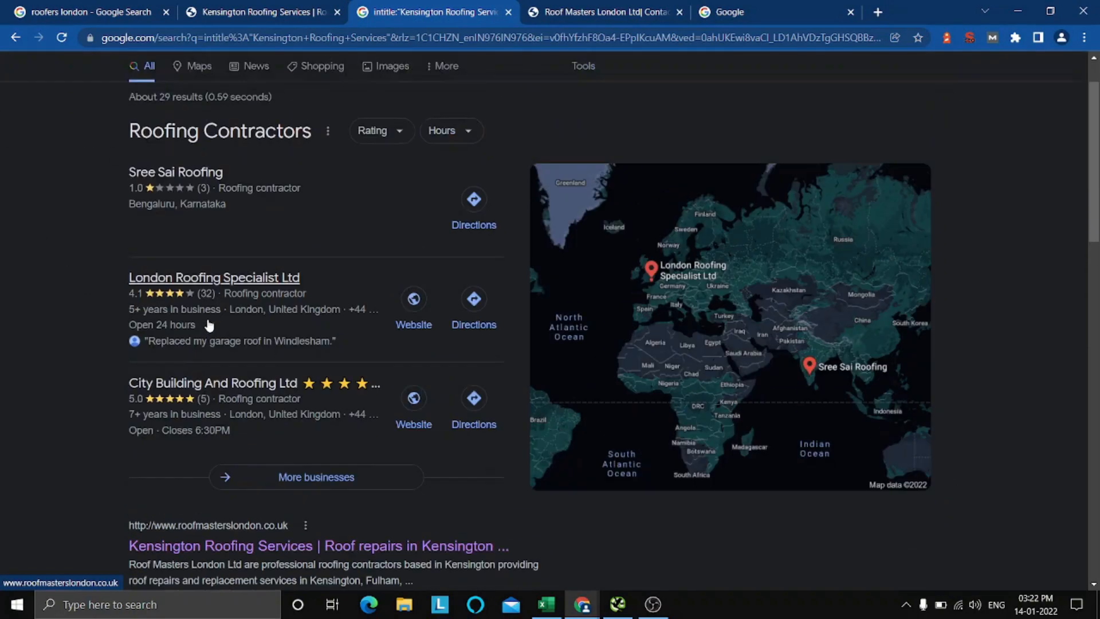
{"action": "scroll", "coordinate": [207, 327], "scroll_direction": "down", "scroll_amount": 1}
{"action": "scroll", "coordinate": [205, 331], "scroll_direction": "down", "scroll_amount": 2}
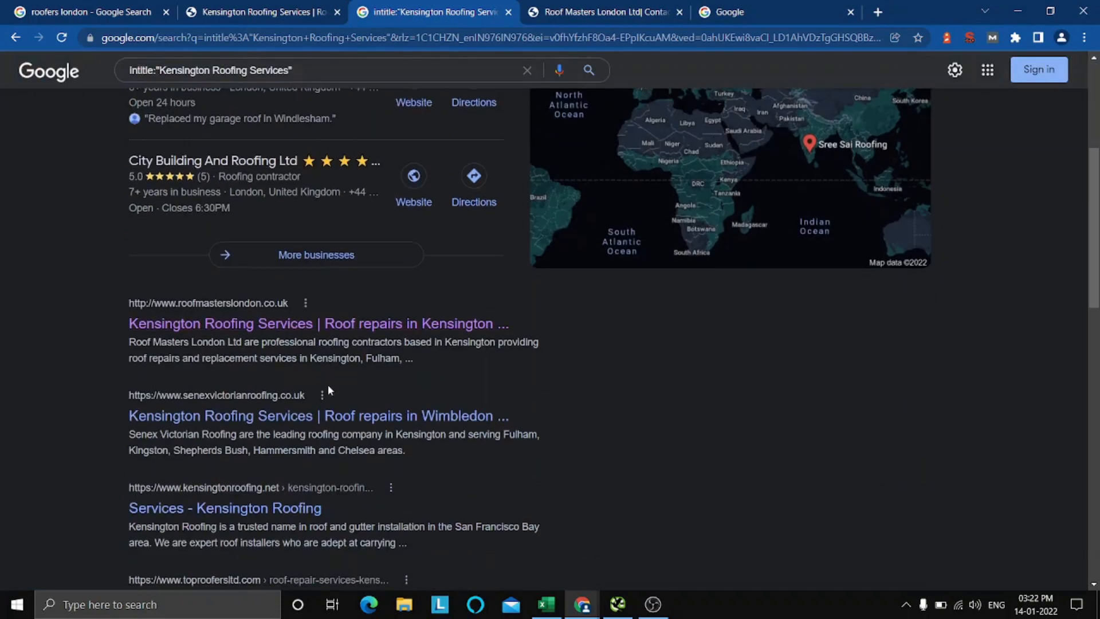
{"action": "scroll", "coordinate": [328, 384], "scroll_direction": "down", "scroll_amount": 2}
{"action": "scroll", "coordinate": [328, 384], "scroll_direction": "up", "scroll_amount": 1}
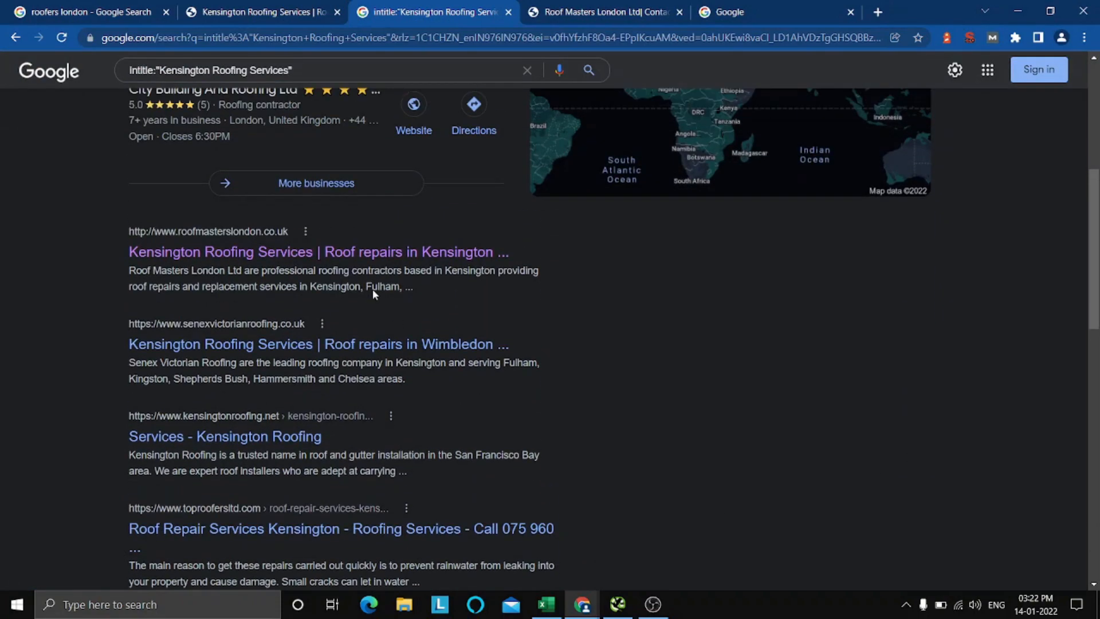
{"action": "scroll", "coordinate": [404, 312], "scroll_direction": "up", "scroll_amount": 3}
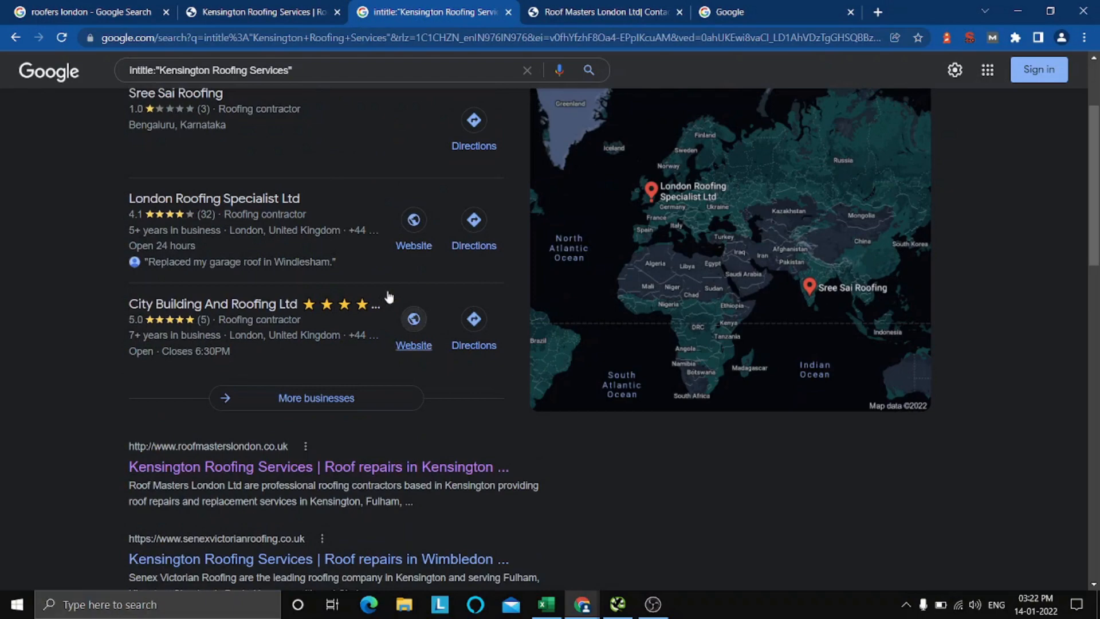
{"action": "scroll", "coordinate": [328, 401], "scroll_direction": "down", "scroll_amount": 3}
Return to the homepage and read its full meta description in the SEO extension's summary.
{"action": "left_click", "coordinate": [242, 5]}
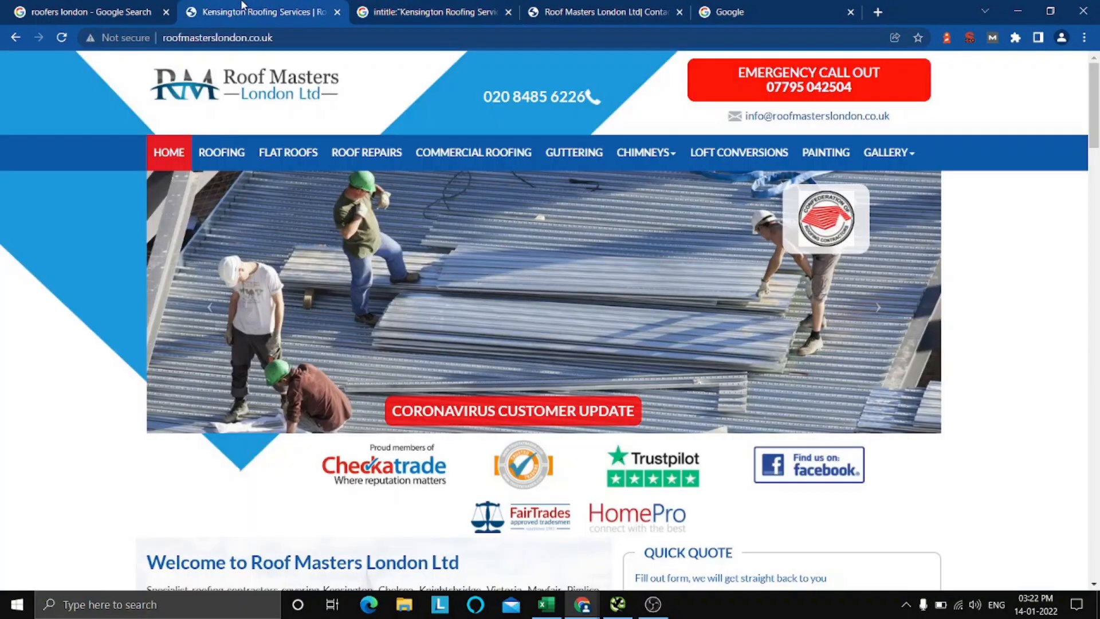
{"action": "left_click", "coordinate": [970, 37]}
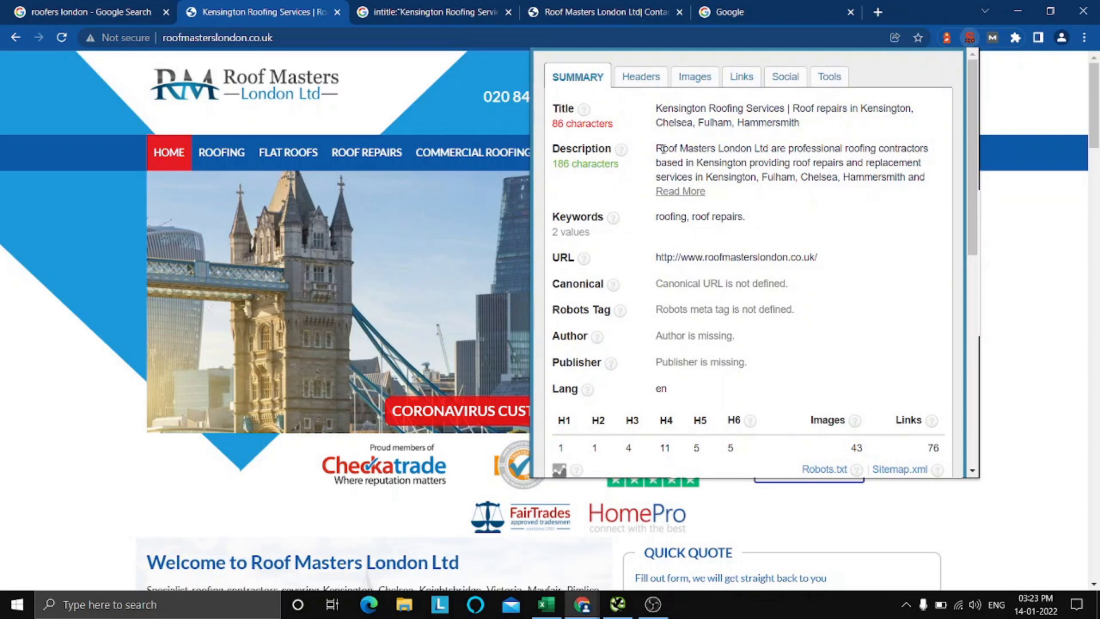
{"action": "left_click", "coordinate": [680, 191]}
{"action": "left_click_drag", "start_coordinate": [657, 148], "coordinate": [705, 200]}
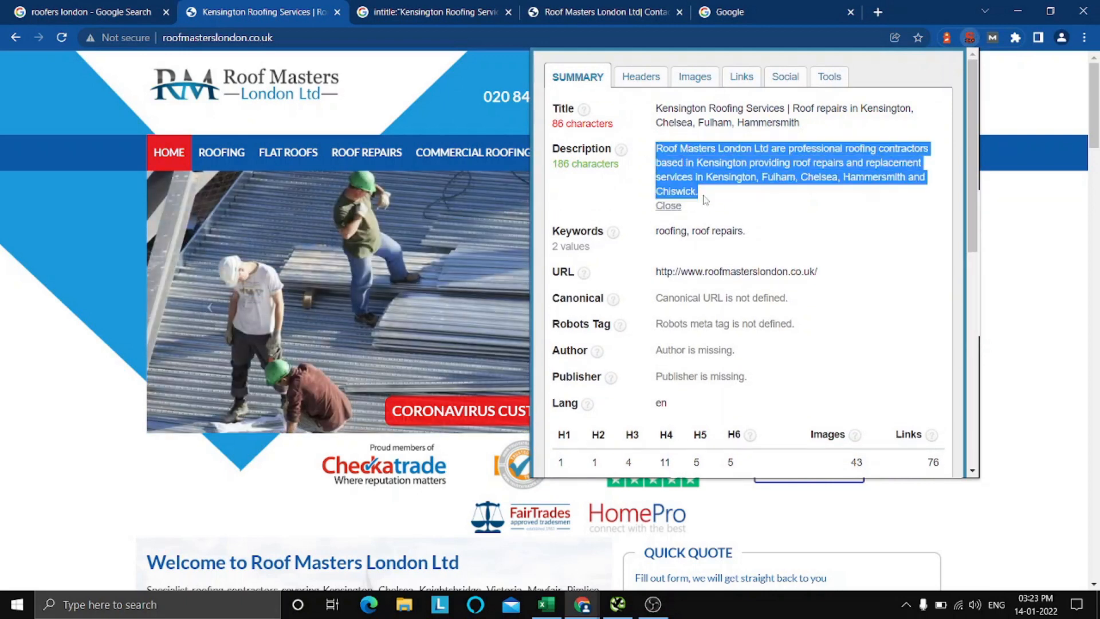
{"action": "left_click", "coordinate": [716, 180]}
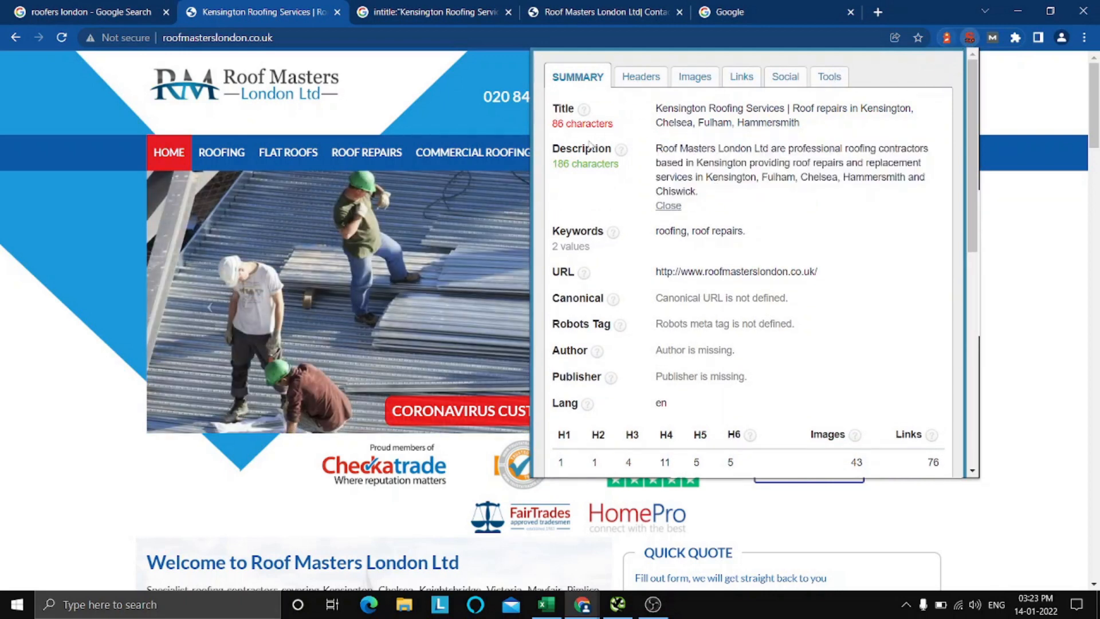
{"action": "left_click", "coordinate": [968, 37]}
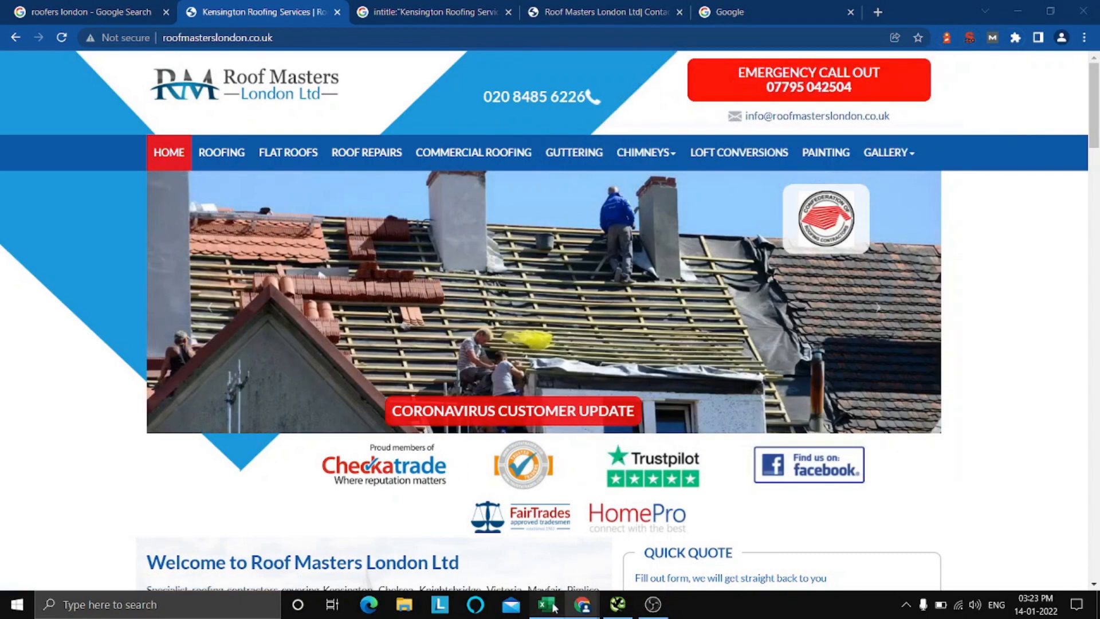
Switch to the Excel checklist and mark Custom Title Tags and Custom Meta Descriptions as Pass with an x.
{"action": "left_click", "coordinate": [547, 604]}
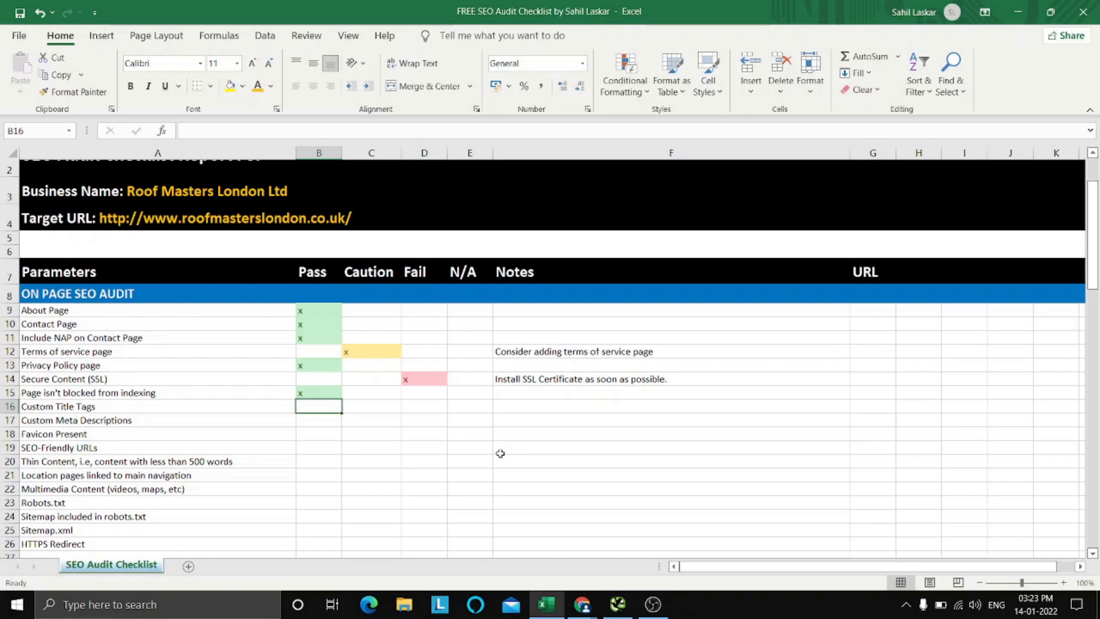
{"action": "type", "text": "x"}
{"action": "key", "text": "Return"}
{"action": "type", "text": "x"}
{"action": "key", "text": "Return"}
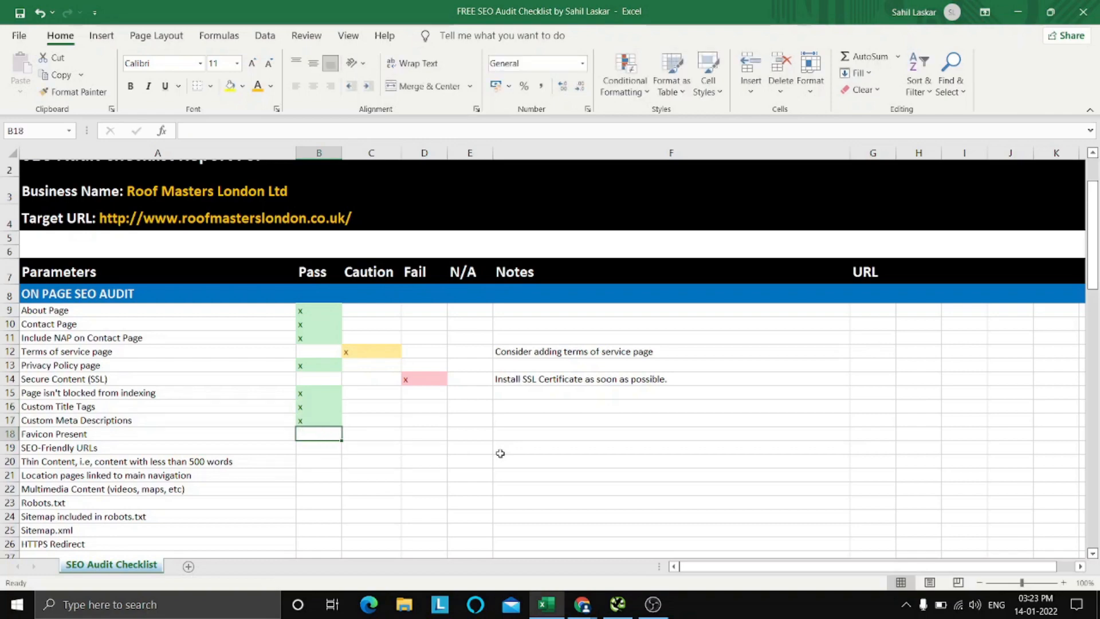
Return to Chrome, open the Loft Conversions page in a new tab to check its favicon, and close that tab.
{"action": "left_click", "coordinate": [1018, 11]}
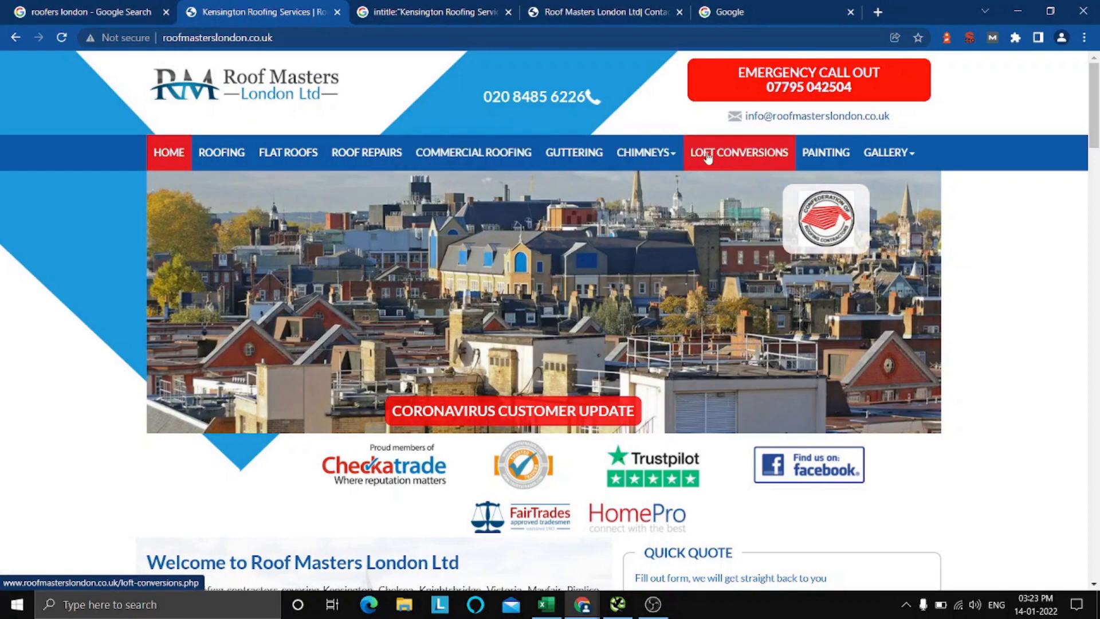
{"action": "right_click", "coordinate": [707, 153]}
{"action": "left_click", "coordinate": [736, 162]}
{"action": "left_click_drag", "start_coordinate": [532, 18], "coordinate": [379, 5]}
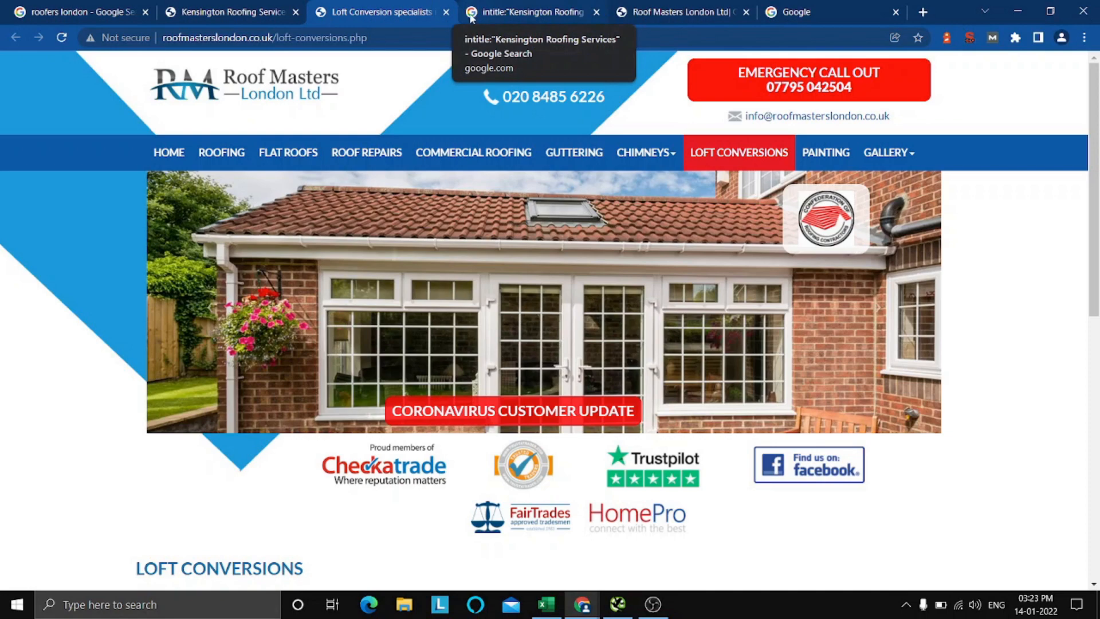
{"action": "left_click", "coordinate": [446, 12]}
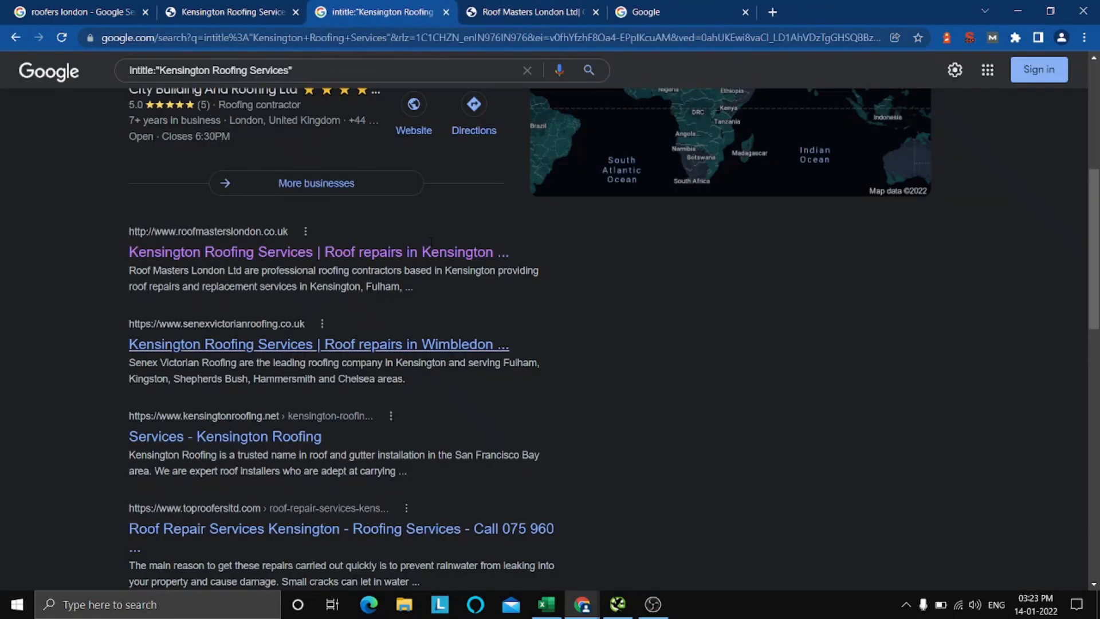
Return to the Roof Masters homepage tab, switch to the Excel checklist, and mark Favicon Present as Fail with an x.
{"action": "left_click", "coordinate": [241, 7]}
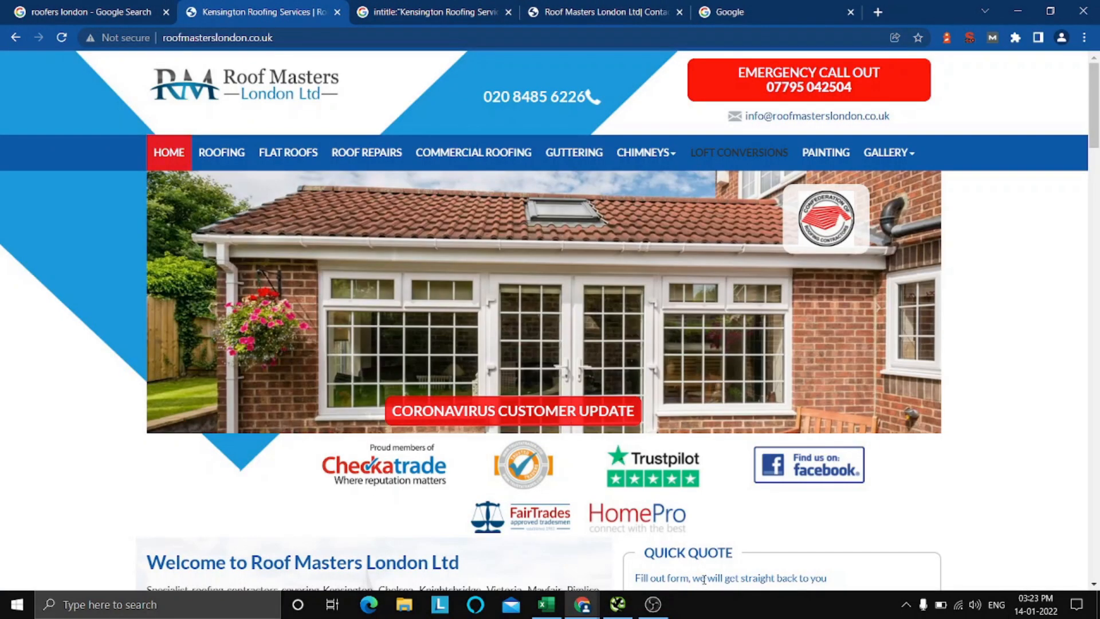
{"action": "left_click", "coordinate": [547, 605]}
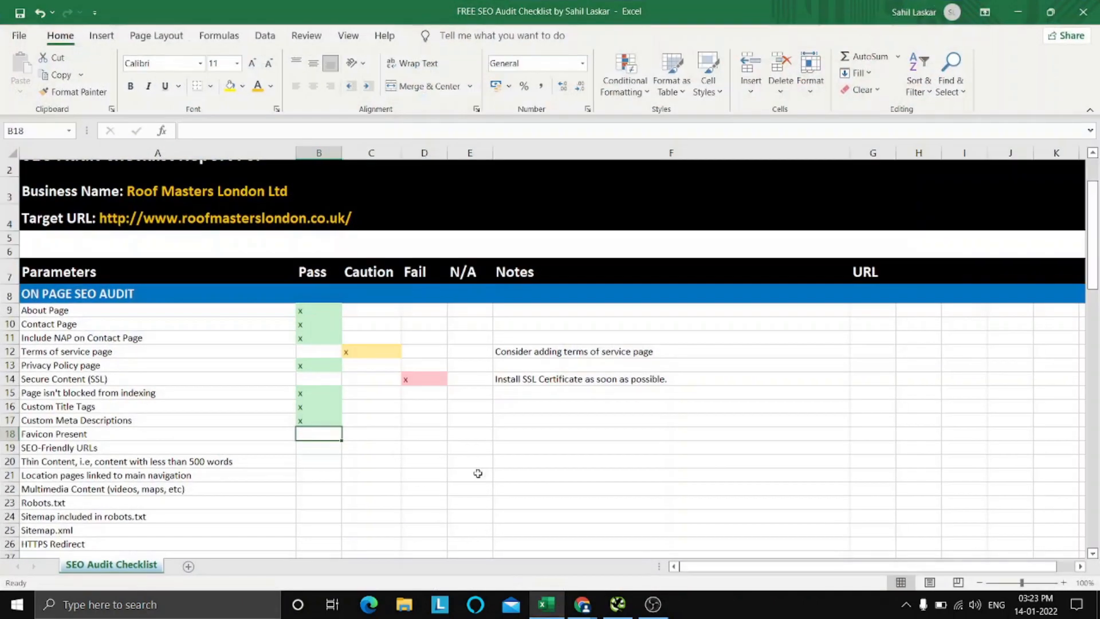
{"action": "key", "text": "Right"}
{"action": "key", "text": "Right"}
{"action": "type", "text": "x"}
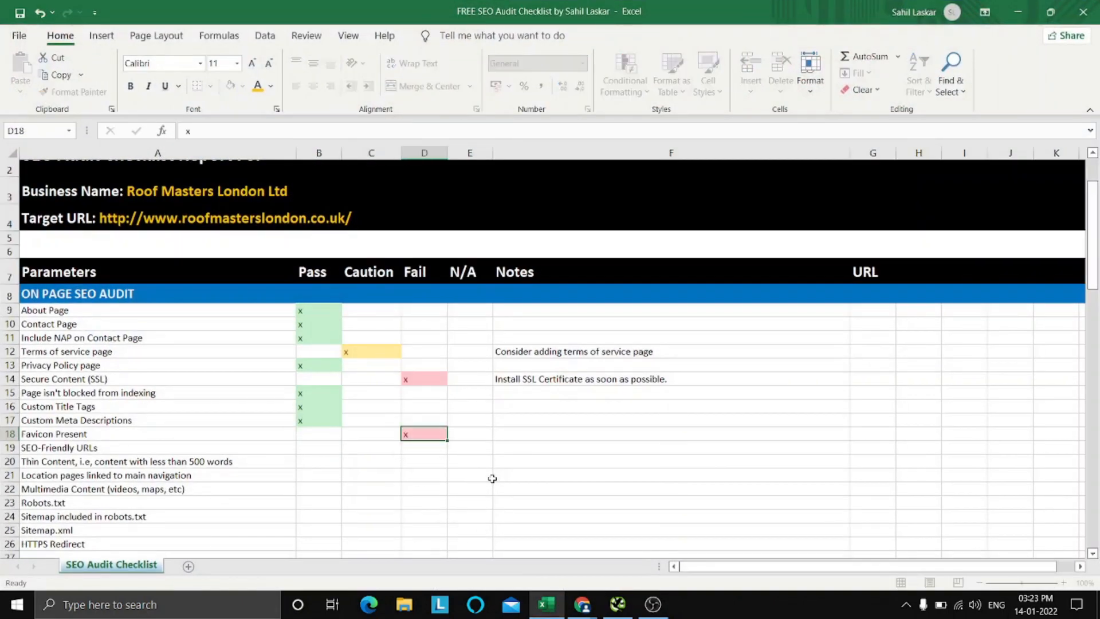
Enter the note "Consider adding a favicon for better branding." for Favicon Present and move on to the SEO-Friendly URLs row.
{"action": "key", "text": "Right"}
{"action": "key", "text": "Right"}
{"action": "type", "text": "Co"}
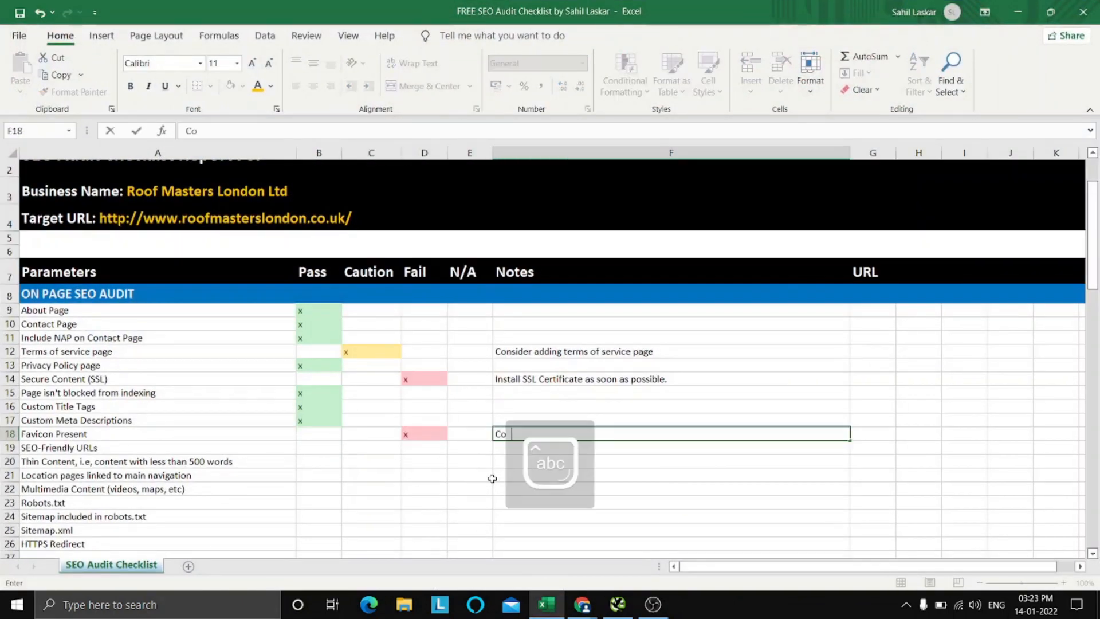
{"action": "type", "text": "nsider addi"}
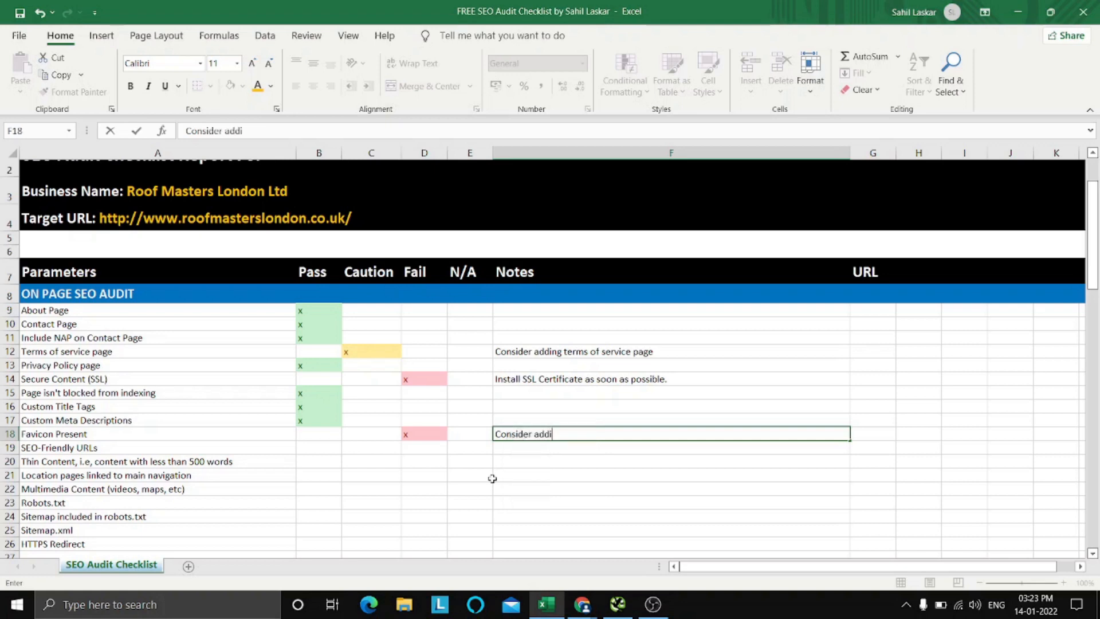
{"action": "type", "text": "ng a favic"}
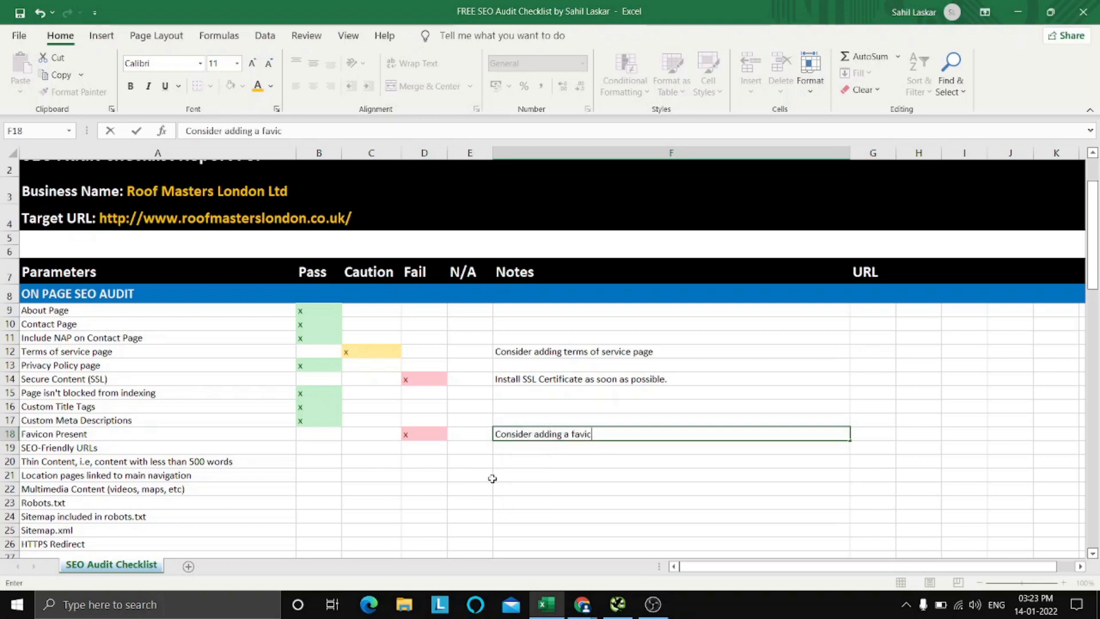
{"action": "type", "text": "on for better b"}
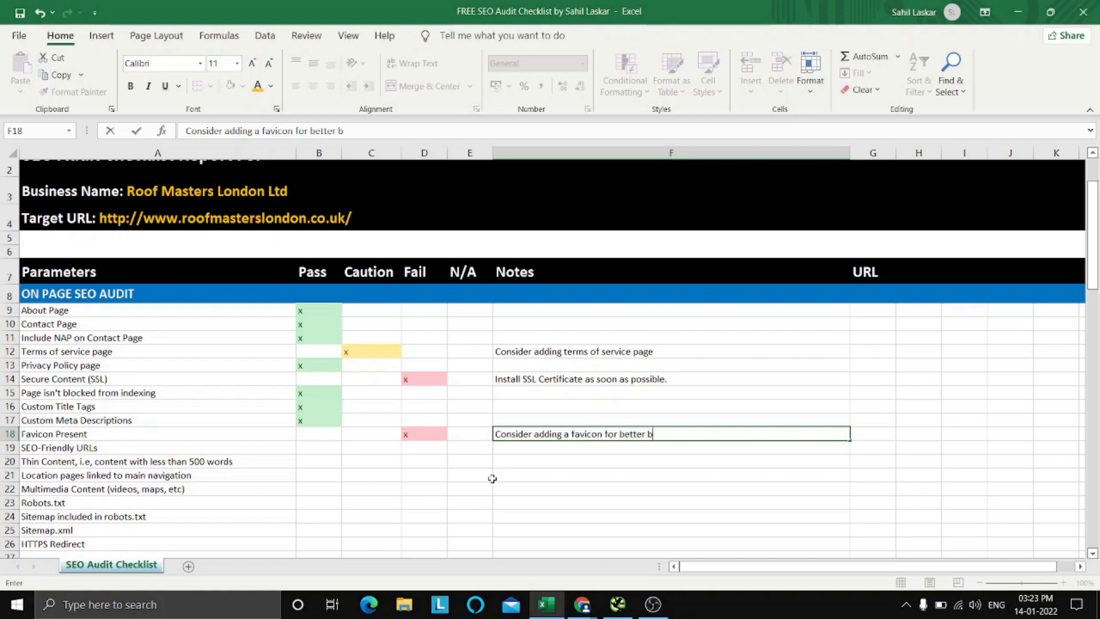
{"action": "type", "text": "randing and trust bui"}
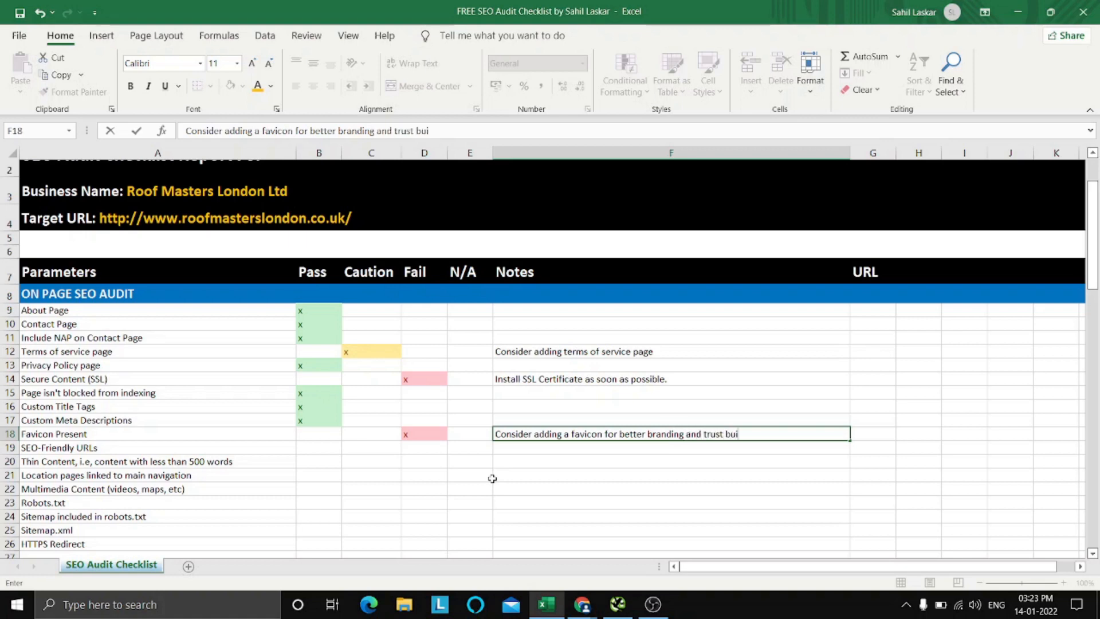
{"action": "type", "text": "ldi"}
{"action": "key", "text": "BackSpace"}
{"action": "key", "text": "BackSpace"}
{"action": "key", "text": "BackSpace"}
{"action": "key", "text": "BackSpace"}
{"action": "key", "text": "BackSpace"}
{"action": "key", "text": "BackSpace"}
{"action": "key", "text": "BackSpace"}
{"action": "key", "text": "BackSpace"}
{"action": "key", "text": "BackSpace"}
{"action": "key", "text": "BackSpace"}
{"action": "key", "text": "BackSpace"}
{"action": "key", "text": "BackSpace"}
{"action": "left_click", "coordinate": [493, 478]}
{"action": "left_click", "coordinate": [254, 444]}
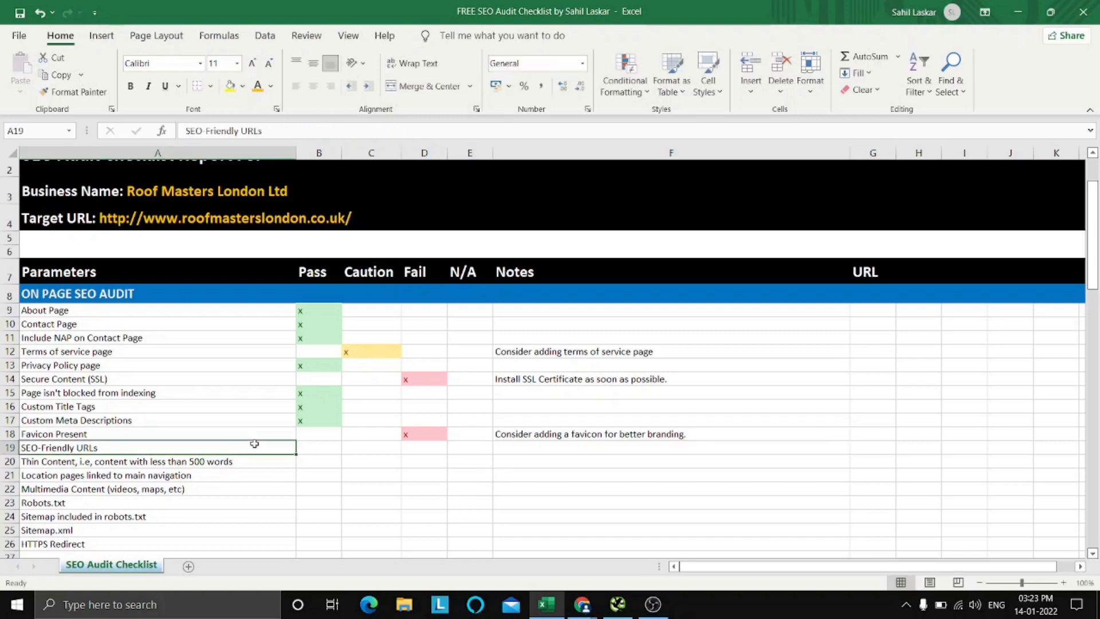
Switch to Chrome and examine the domain name roofmasterslondon in the homepage's full URL.
{"action": "left_click", "coordinate": [546, 605]}
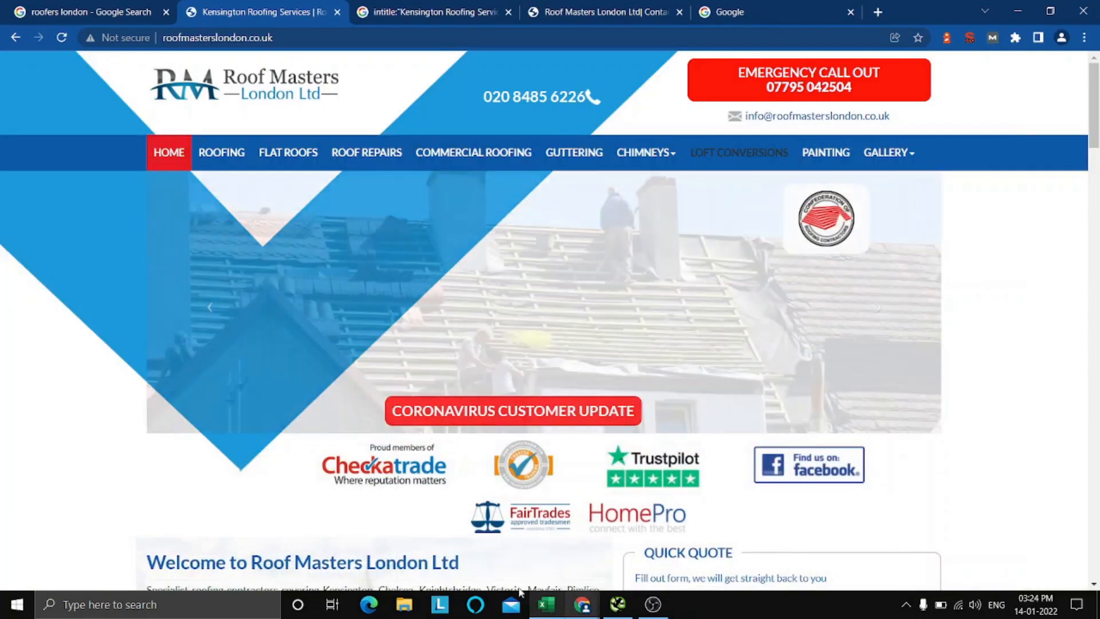
{"action": "left_click", "coordinate": [252, 38]}
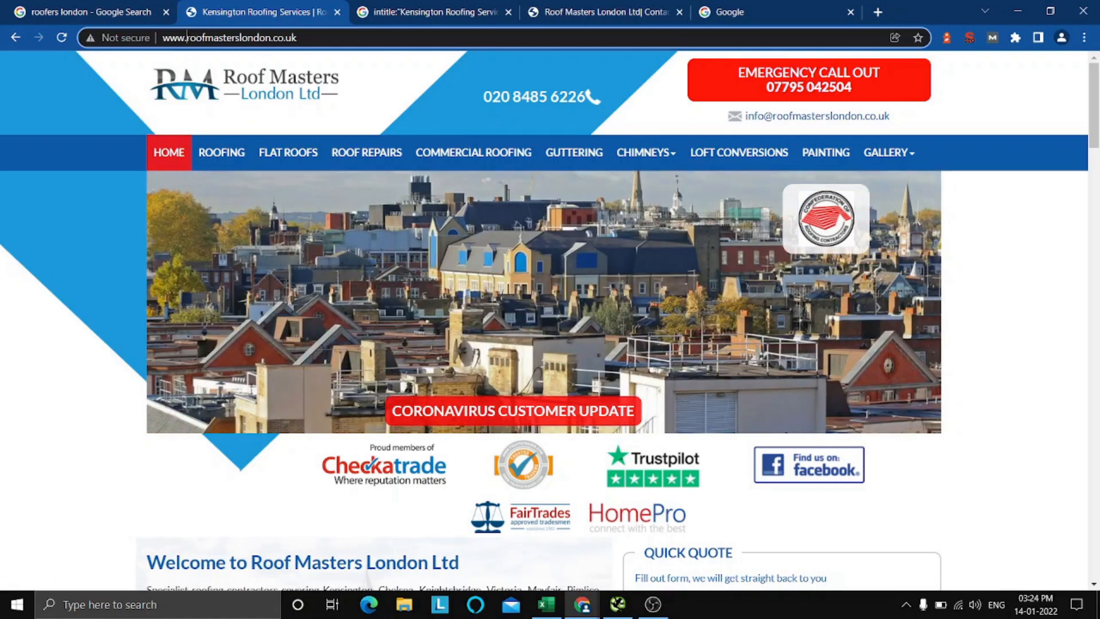
{"action": "left_click_drag", "start_coordinate": [187, 37], "coordinate": [271, 37]}
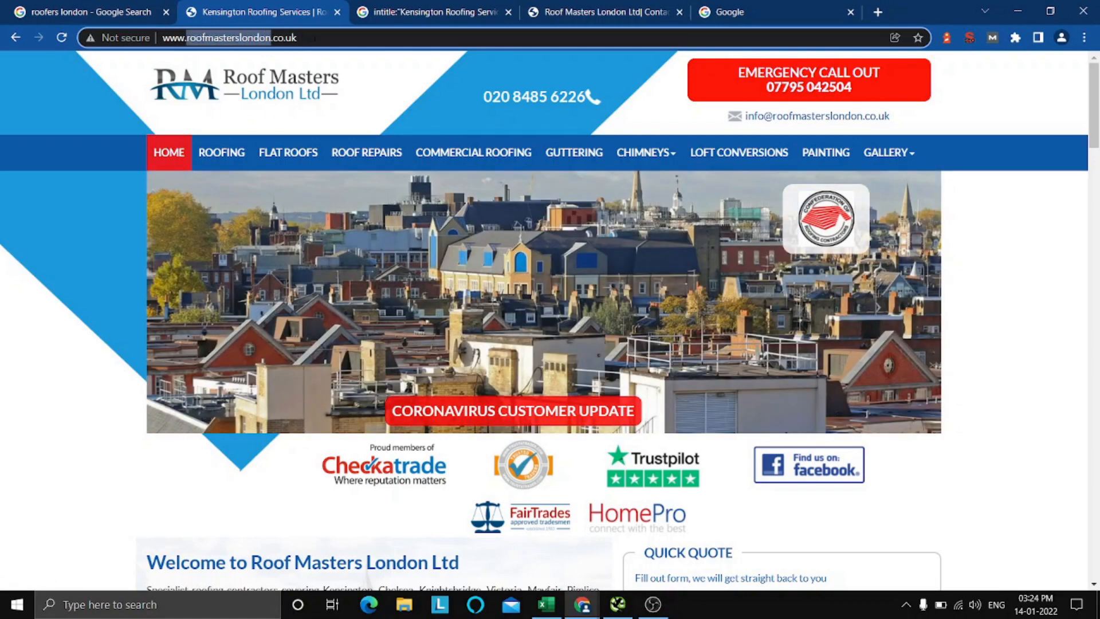
{"action": "left_click", "coordinate": [314, 38]}
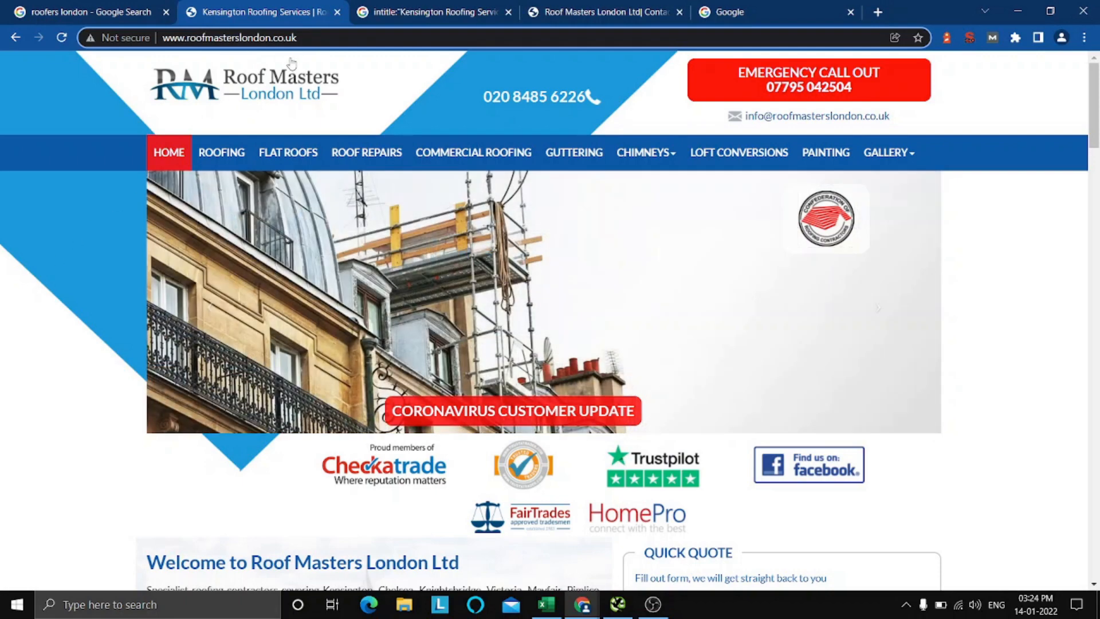
Open the Loft Conversions and Guttering pages in new tabs and check whether their URLs are SEO-friendly.
{"action": "right_click", "coordinate": [711, 160]}
{"action": "left_click", "coordinate": [729, 169]}
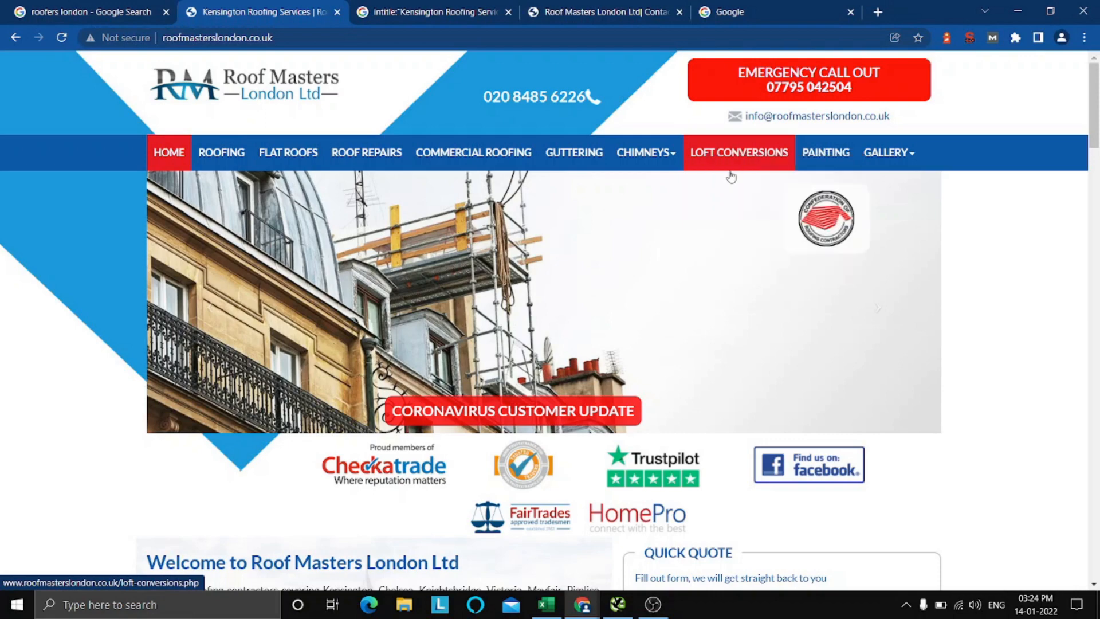
{"action": "right_click", "coordinate": [572, 148]}
{"action": "left_click", "coordinate": [600, 158]}
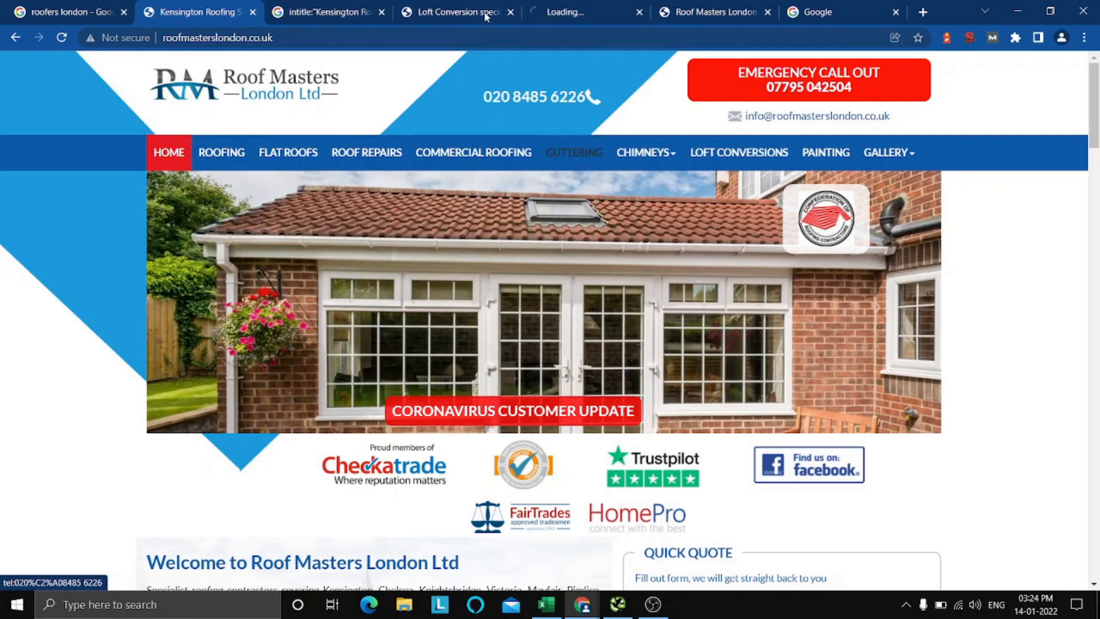
{"action": "left_click", "coordinate": [453, 10]}
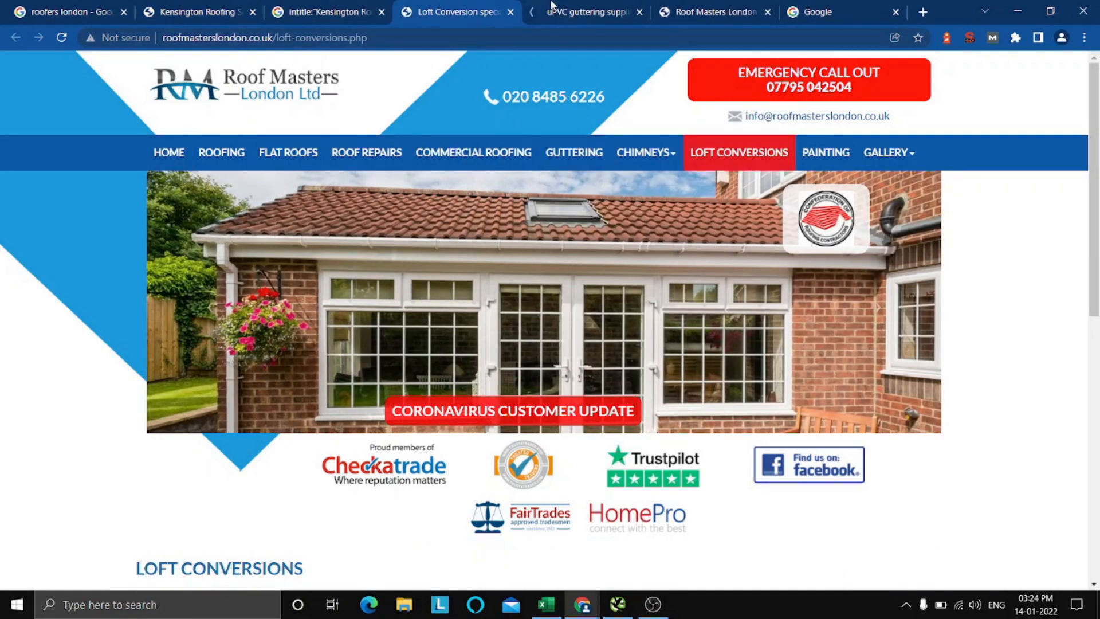
{"action": "key", "text": "ctrl+Tab"}
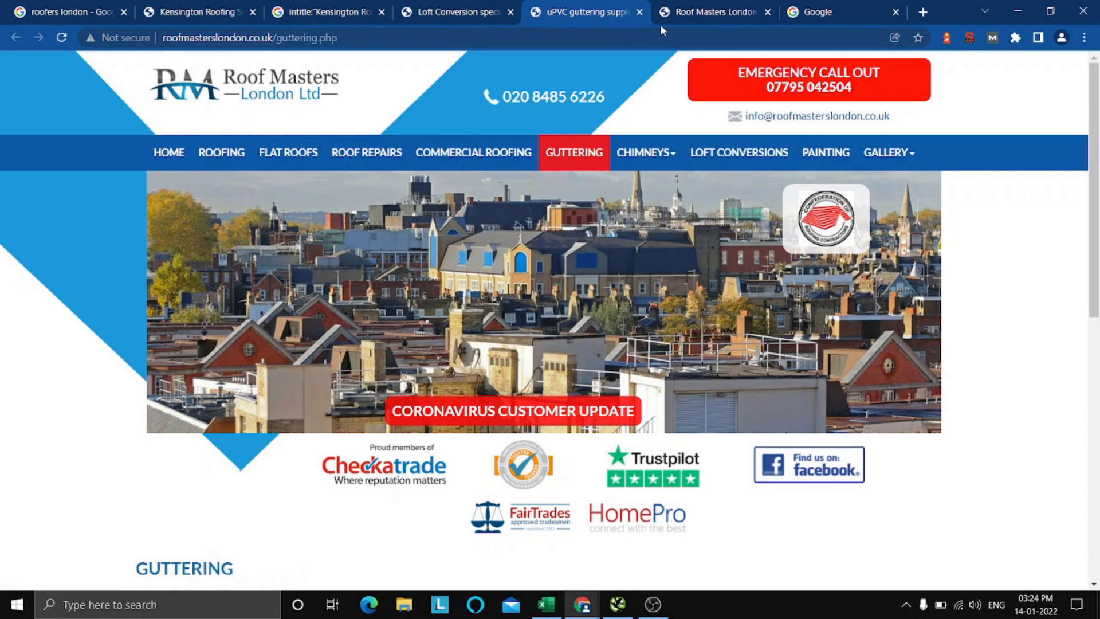
{"action": "left_click", "coordinate": [493, 6]}
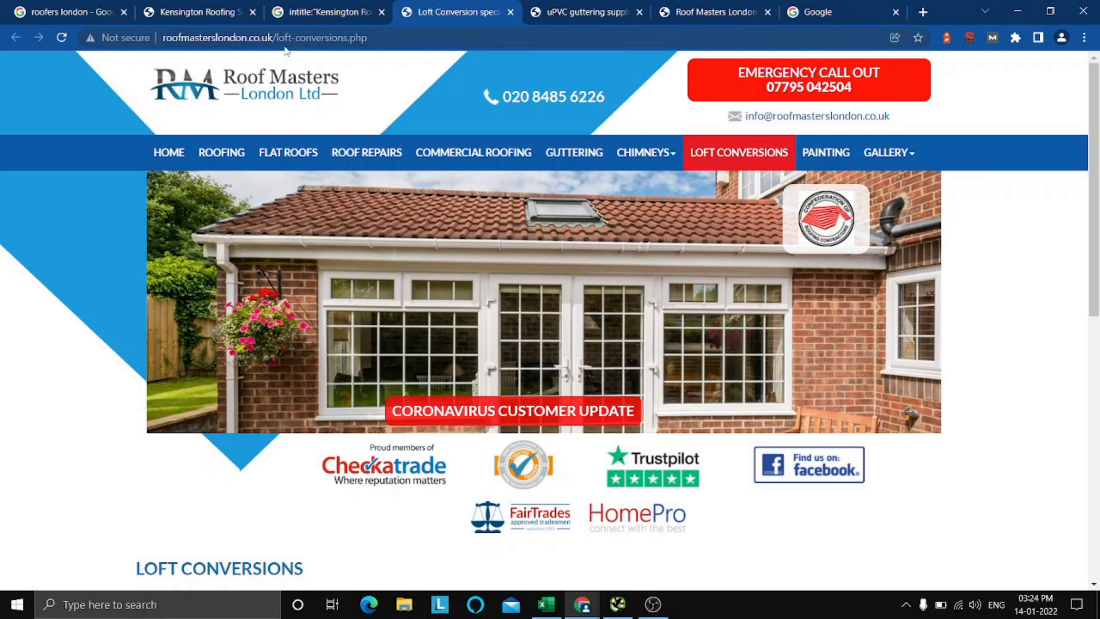
Close the Loft Conversions and Guttering page tabs and return to the Roof Masters homepage tab.
{"action": "left_click", "coordinate": [510, 12]}
{"action": "left_click", "coordinate": [511, 13]}
{"action": "left_click", "coordinate": [229, 12]}
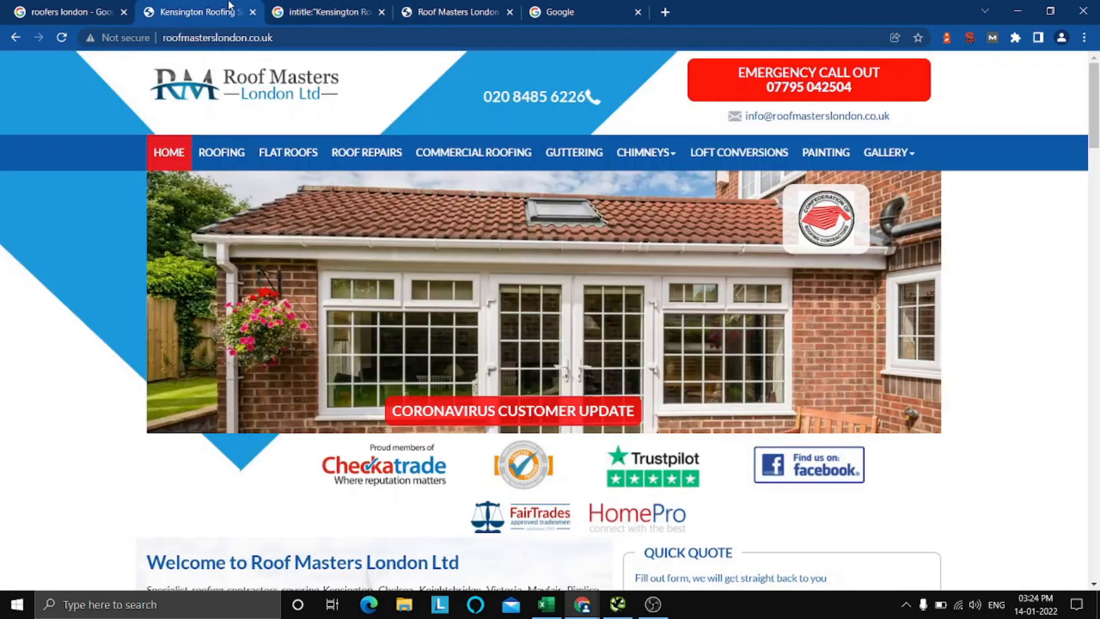
Switch to the Excel checklist and mark SEO-Friendly URLs as Pass with an x.
{"action": "left_click", "coordinate": [546, 604]}
{"action": "left_click", "coordinate": [322, 480]}
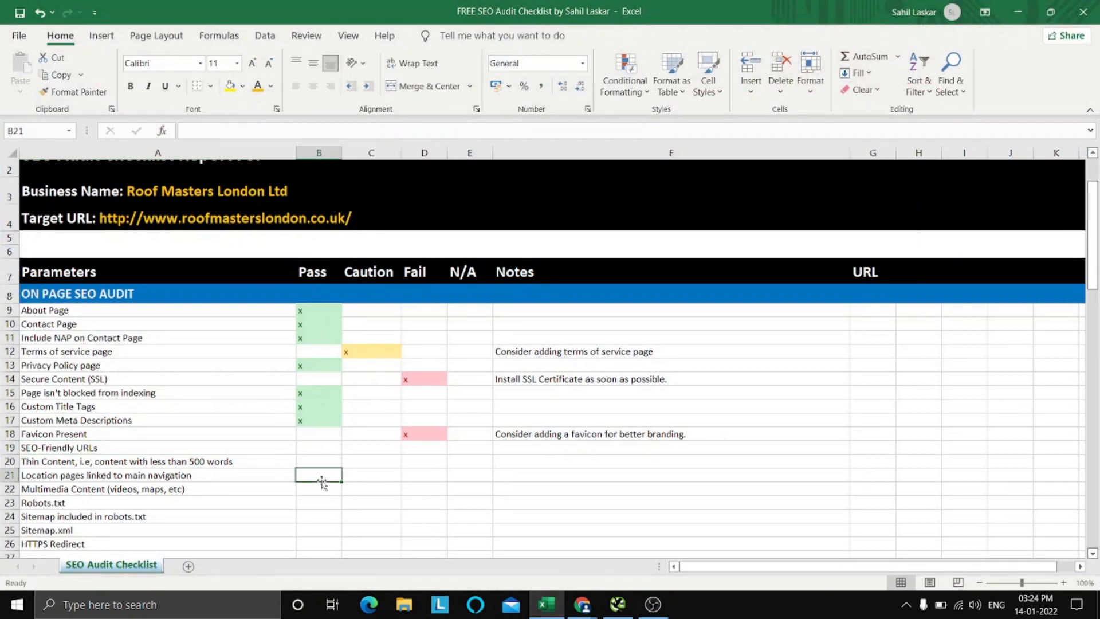
{"action": "left_click", "coordinate": [320, 447]}
{"action": "type", "text": "x"}
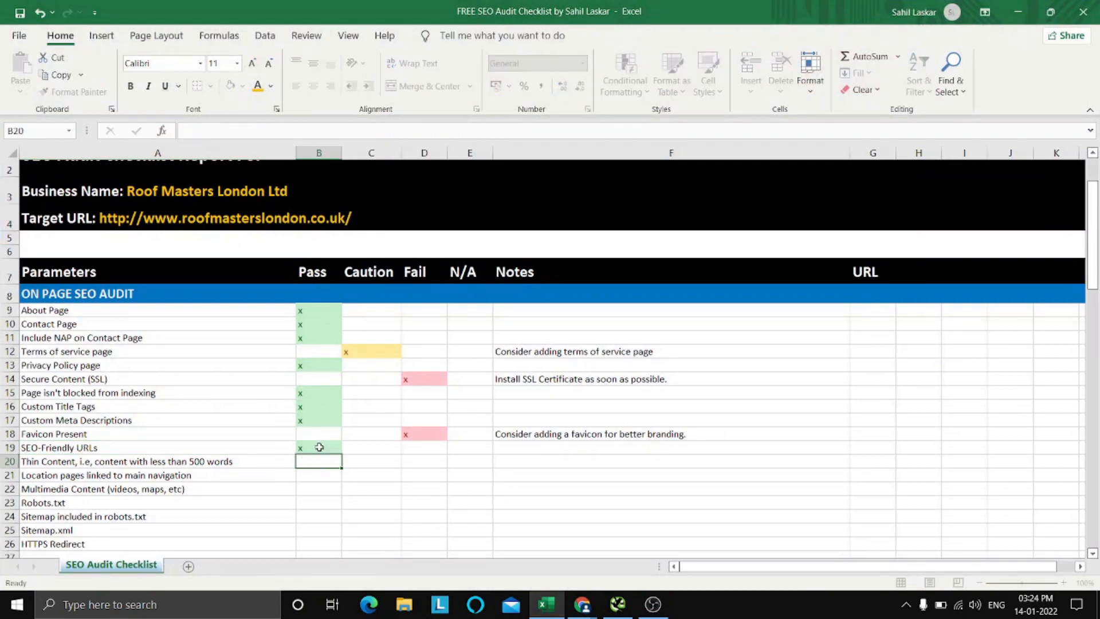
{"action": "key", "text": "Return"}
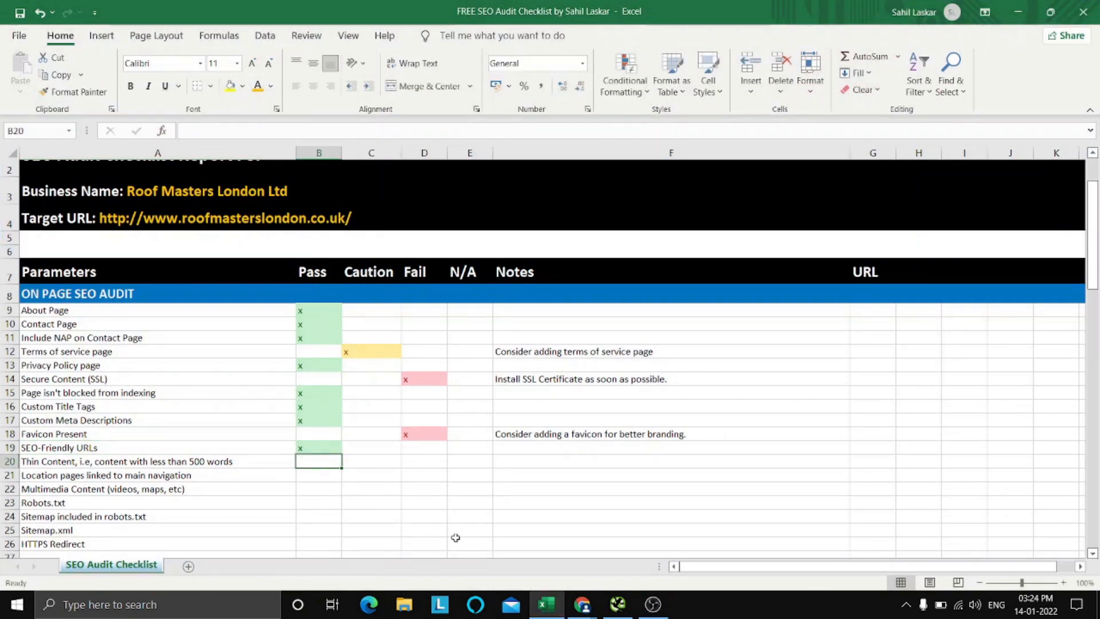
Switch to Chrome and look through the Roof Masters homepage to judge the amount of text content.
{"action": "mouse_move", "coordinate": [548, 609]}
{"action": "left_click", "coordinate": [582, 605]}
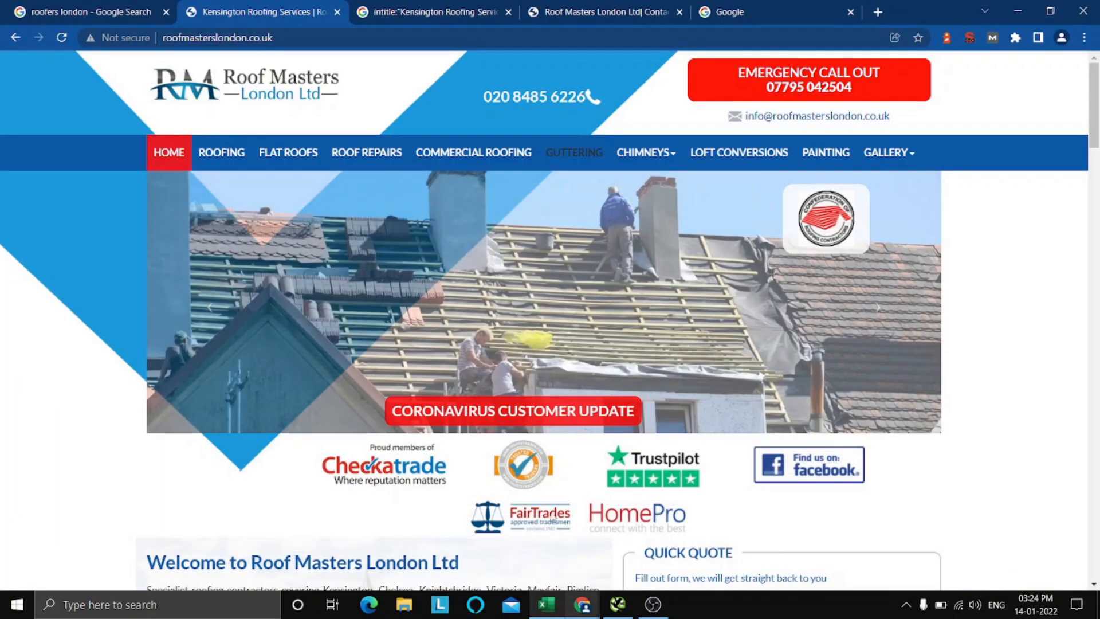
{"action": "scroll", "coordinate": [338, 359], "scroll_direction": "down", "scroll_amount": 3}
{"action": "scroll", "coordinate": [337, 358], "scroll_direction": "down", "scroll_amount": 15}
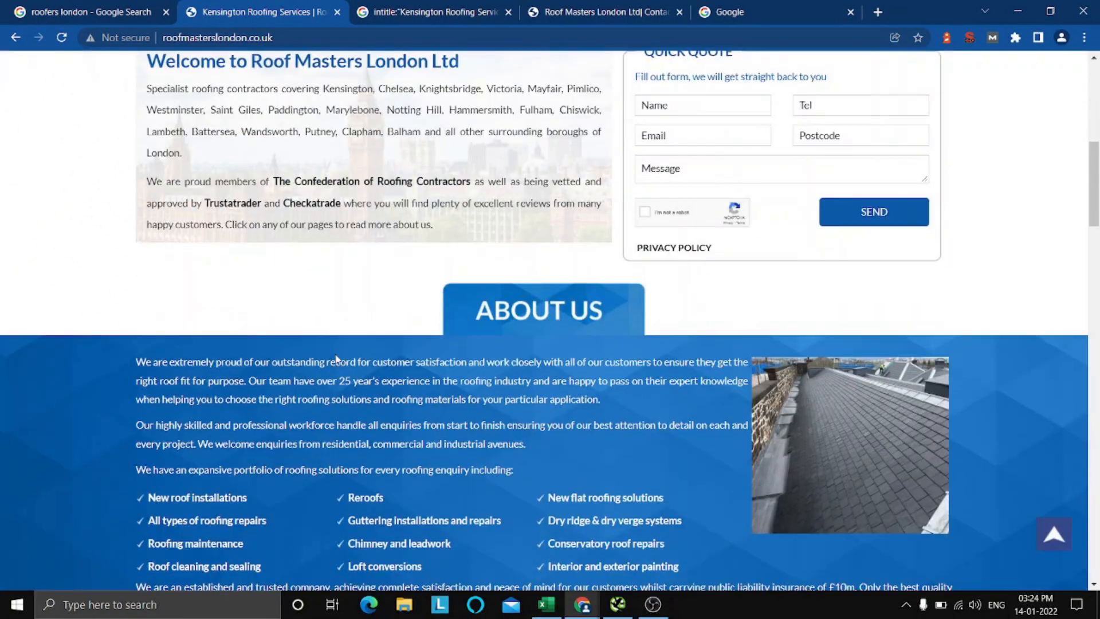
{"action": "scroll", "coordinate": [543, 345], "scroll_direction": "down", "scroll_amount": 14}
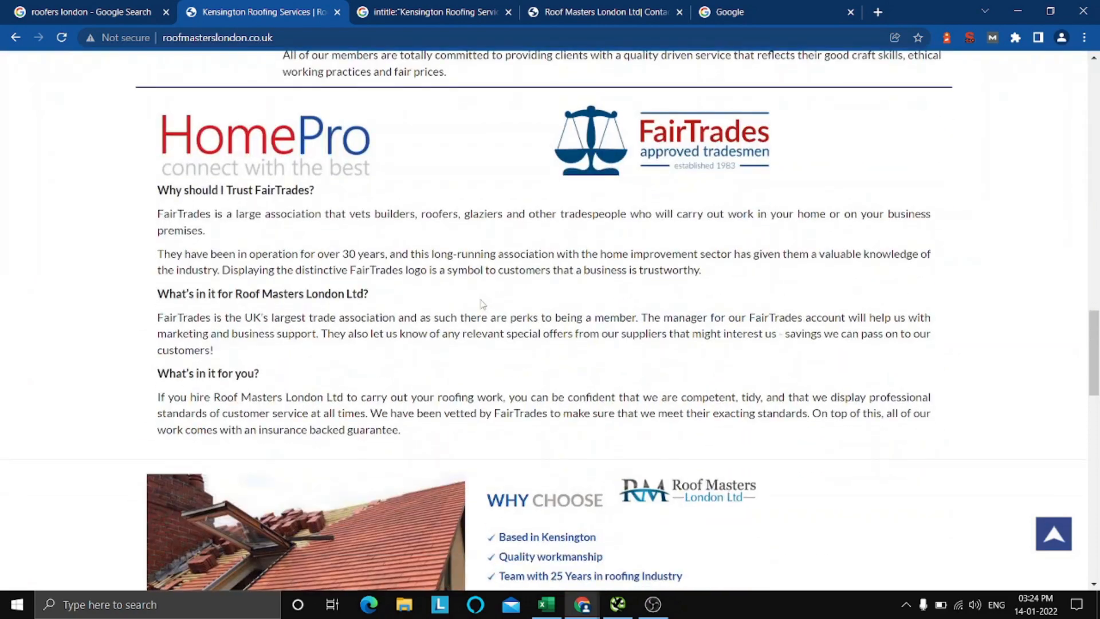
{"action": "scroll", "coordinate": [447, 330], "scroll_direction": "up", "scroll_amount": 12}
{"action": "scroll", "coordinate": [447, 330], "scroll_direction": "up", "scroll_amount": 15}
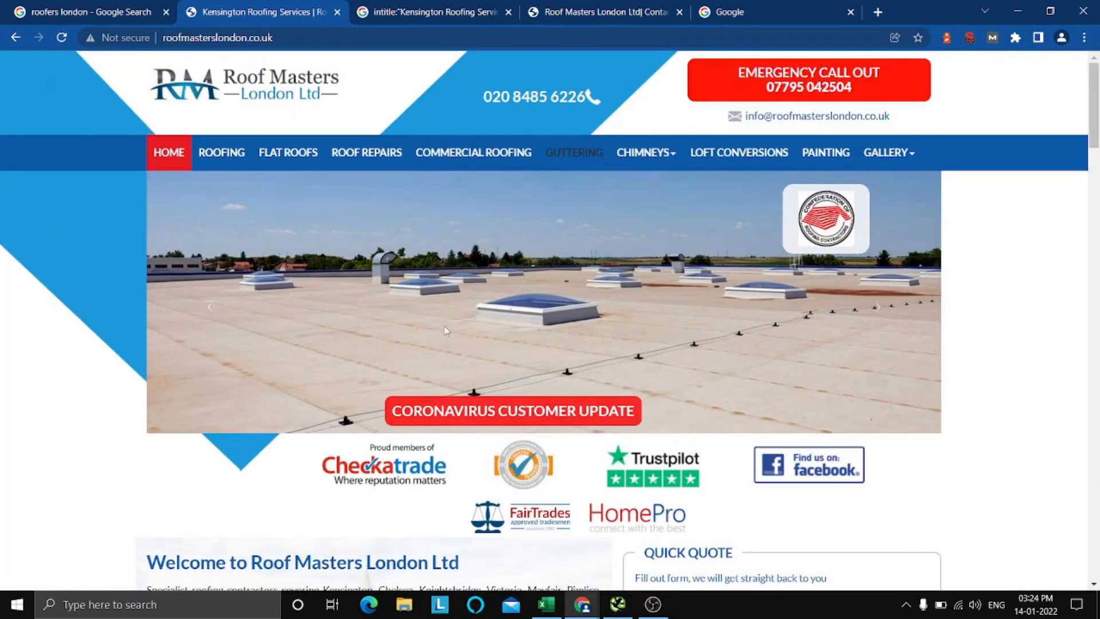
{"action": "scroll", "coordinate": [725, 386], "scroll_direction": "down", "scroll_amount": 4}
{"action": "scroll", "coordinate": [772, 395], "scroll_direction": "up", "scroll_amount": 4}
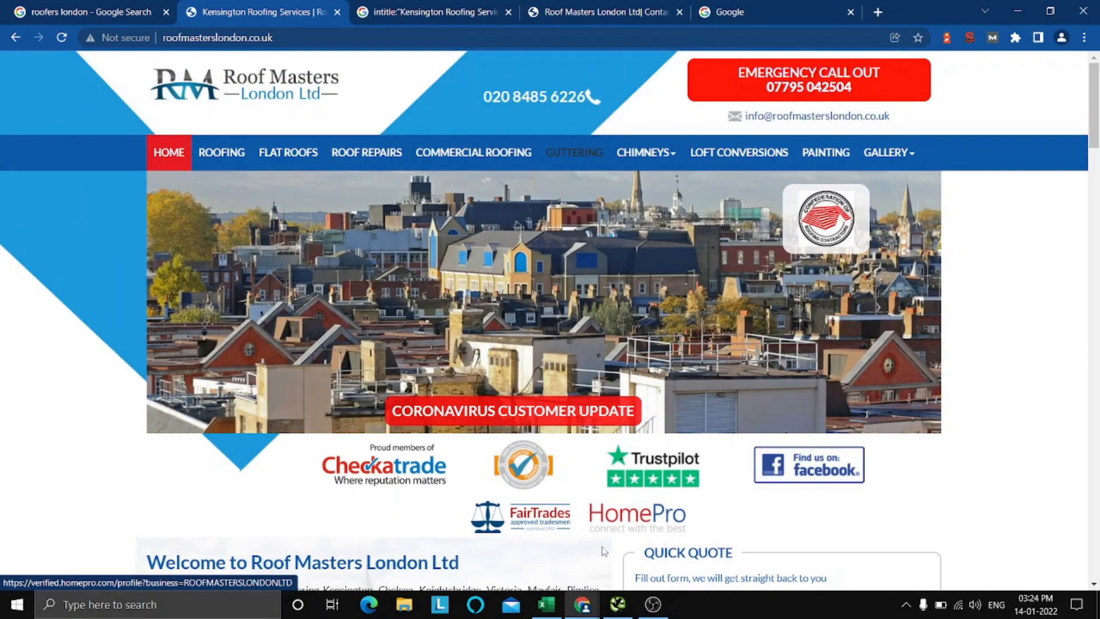
{"action": "scroll", "coordinate": [1086, 361], "scroll_direction": "down", "scroll_amount": 1}
{"action": "scroll", "coordinate": [1095, 361], "scroll_direction": "up", "scroll_amount": 1}
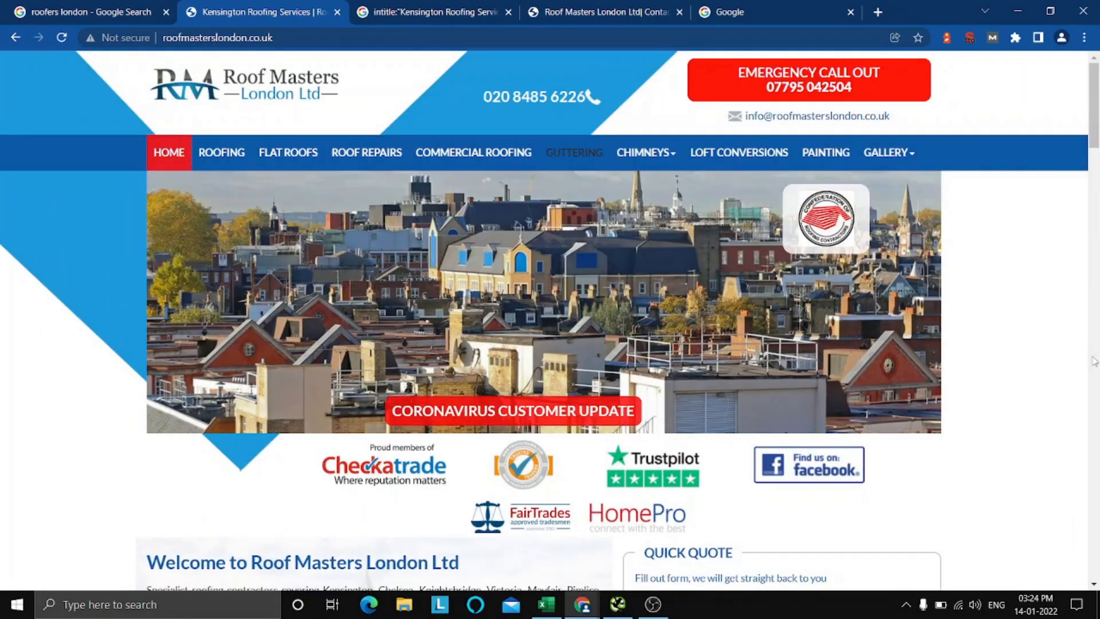
{"action": "scroll", "coordinate": [1094, 361], "scroll_direction": "down", "scroll_amount": 1}
{"action": "scroll", "coordinate": [1092, 362], "scroll_direction": "up", "scroll_amount": 1}
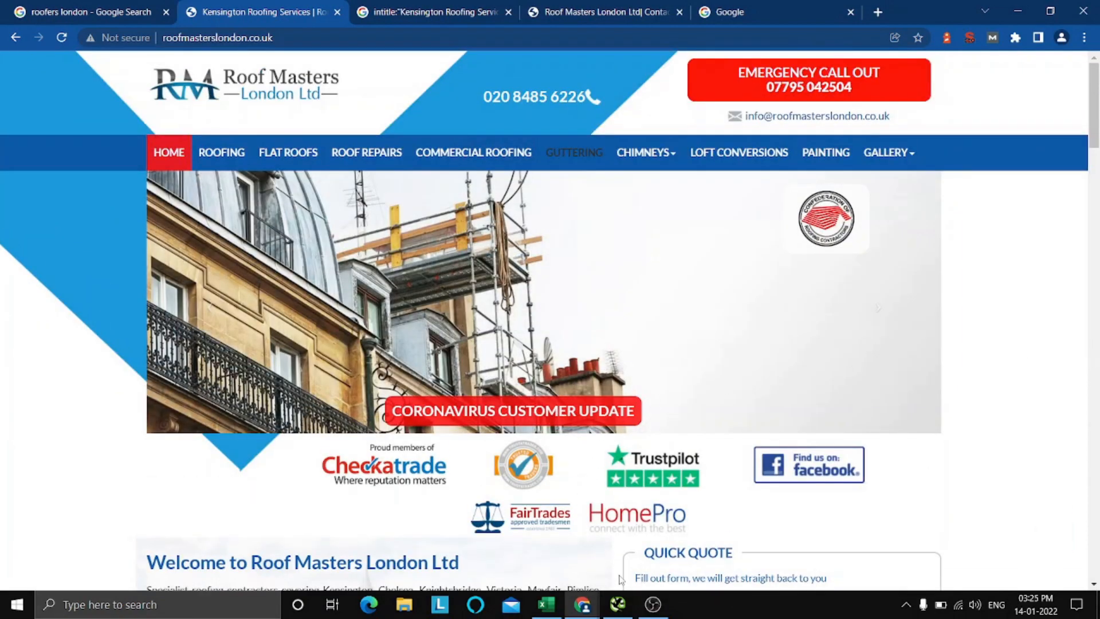
Switch to Screaming Frog SEO Spider and filter the internal crawl results to HTML pages only.
{"action": "left_click", "coordinate": [617, 603]}
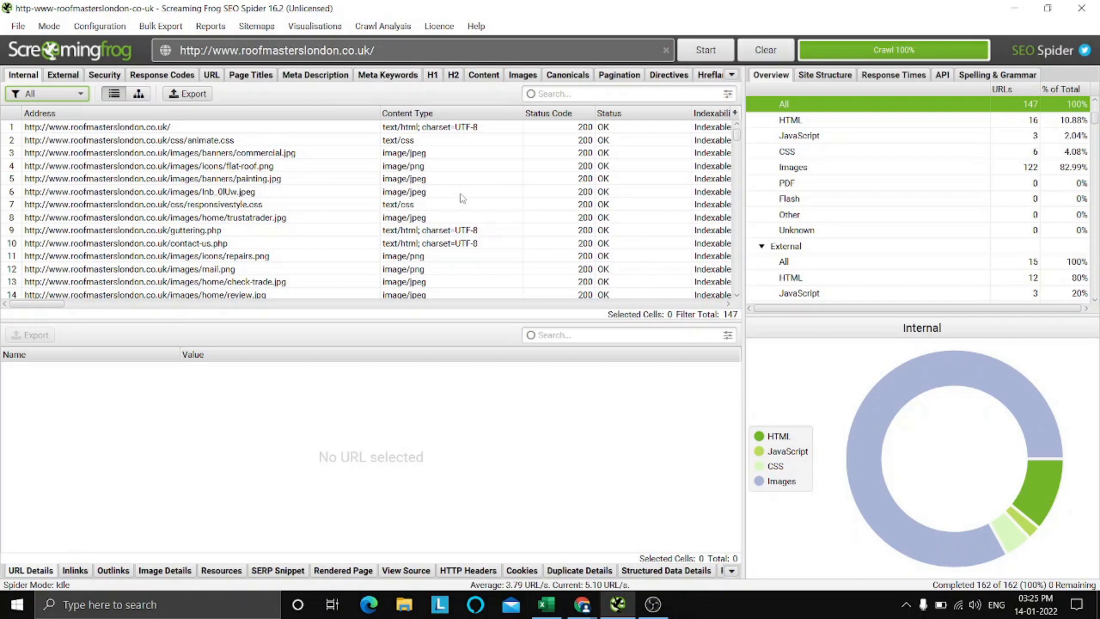
{"action": "scroll", "coordinate": [504, 233], "scroll_direction": "down", "scroll_amount": 7}
{"action": "scroll", "coordinate": [503, 235], "scroll_direction": "up", "scroll_amount": 7}
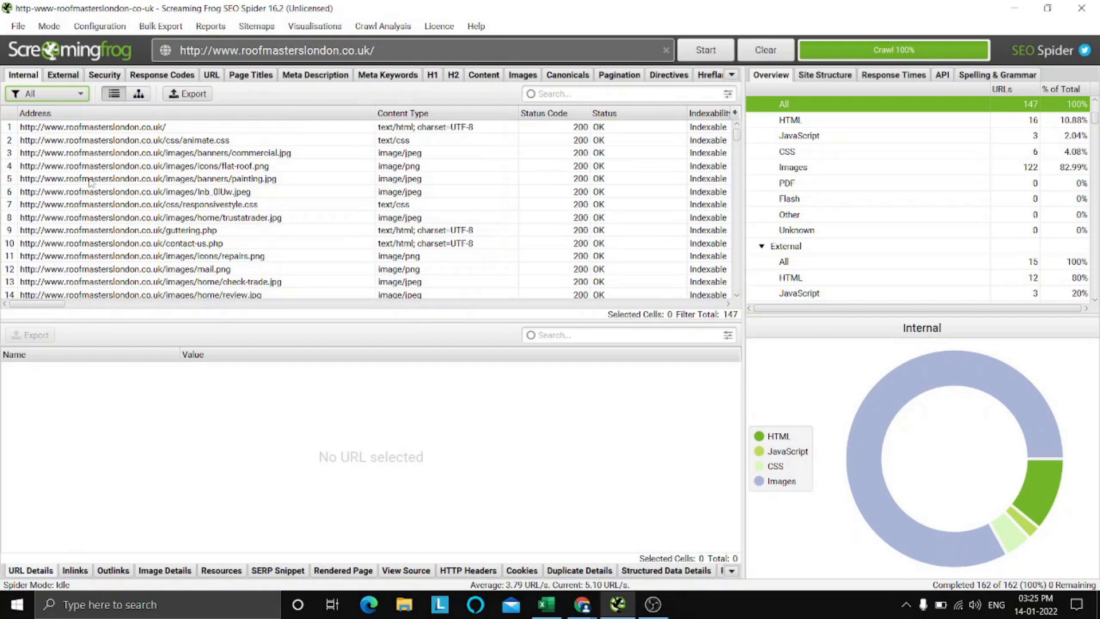
{"action": "left_click", "coordinate": [48, 94]}
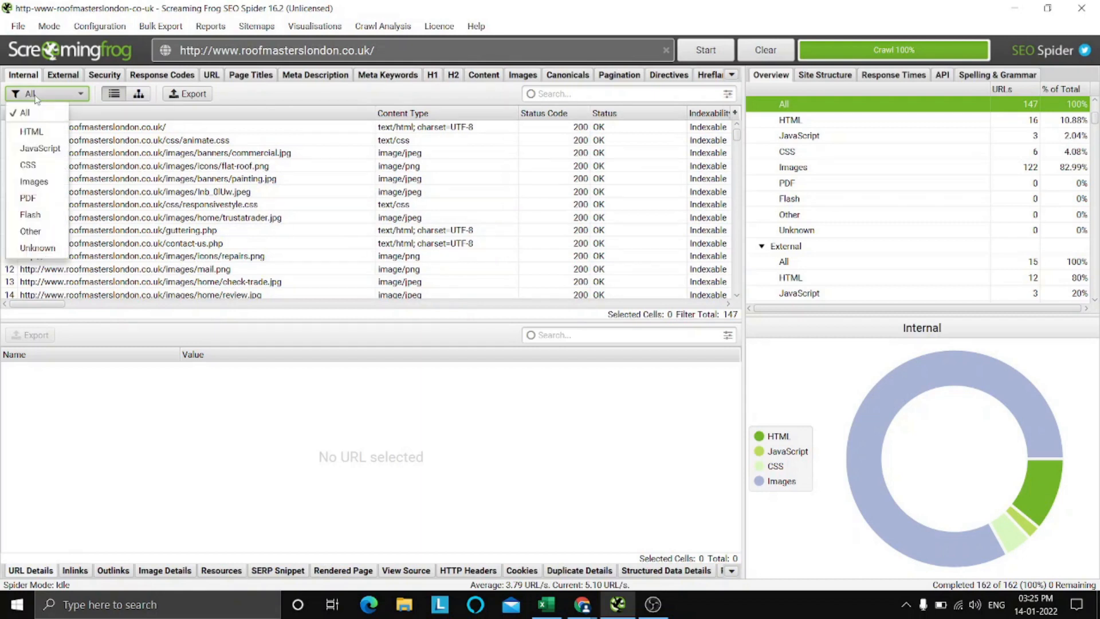
{"action": "left_click", "coordinate": [40, 126]}
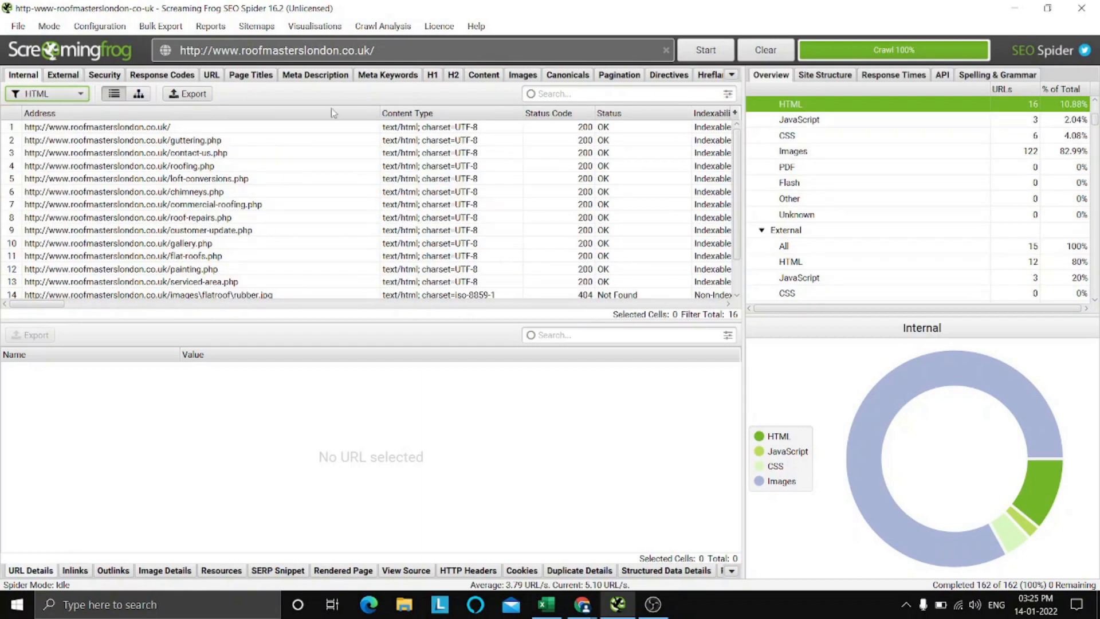
Show the Content data of the crawled pages and check the word count of the homepage.
{"action": "left_click", "coordinate": [481, 77]}
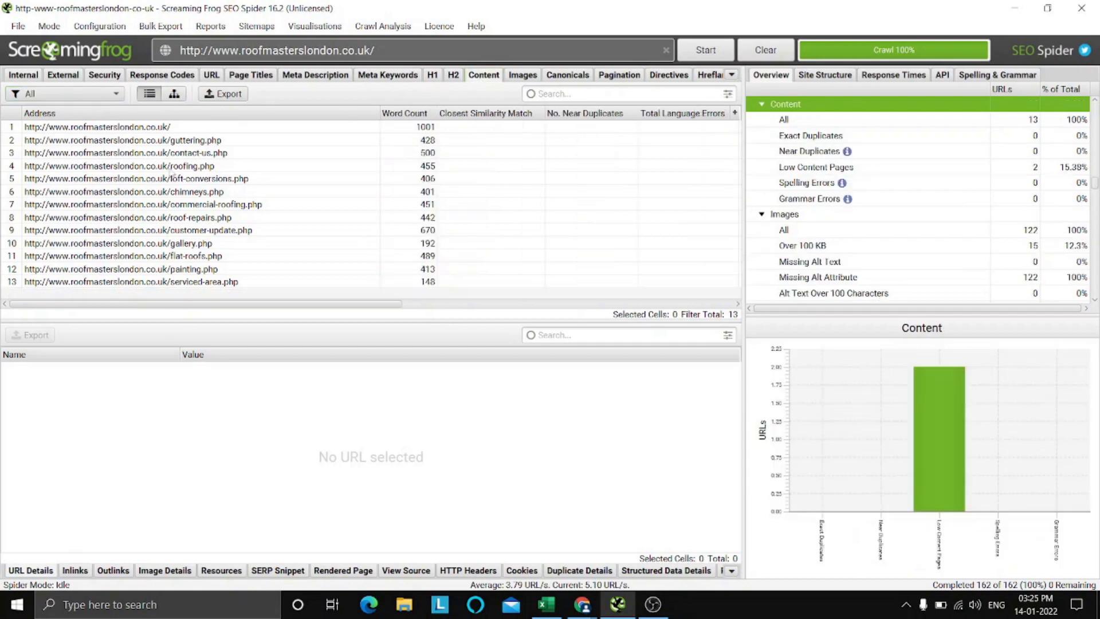
{"action": "left_click", "coordinate": [217, 127]}
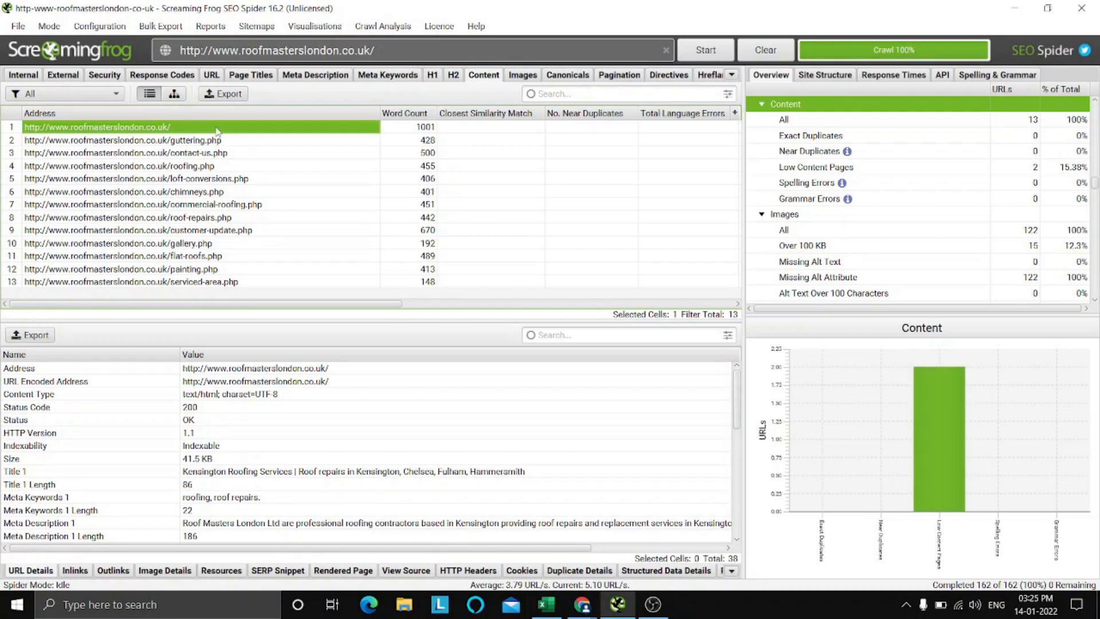
{"action": "key", "text": "Right"}
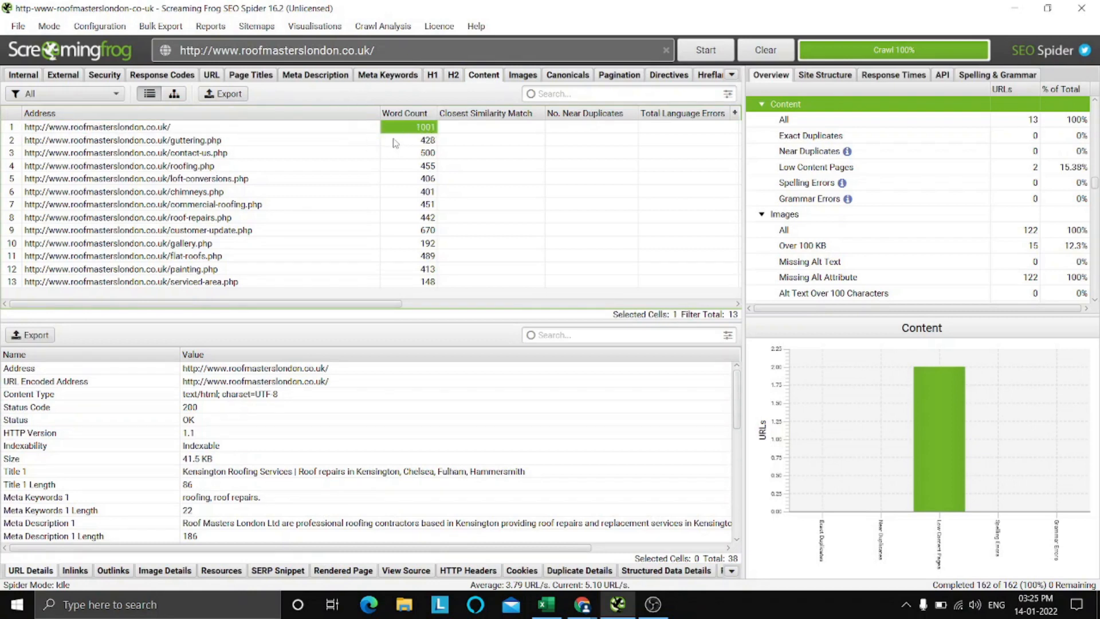
{"action": "key", "text": "Left"}
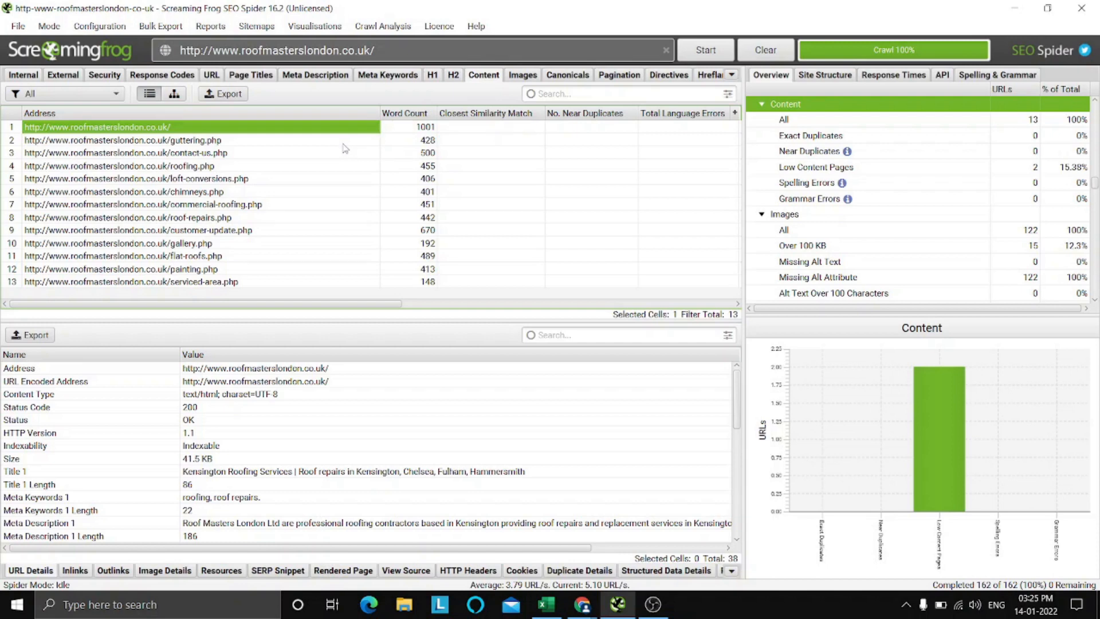
{"action": "key", "text": "Right"}
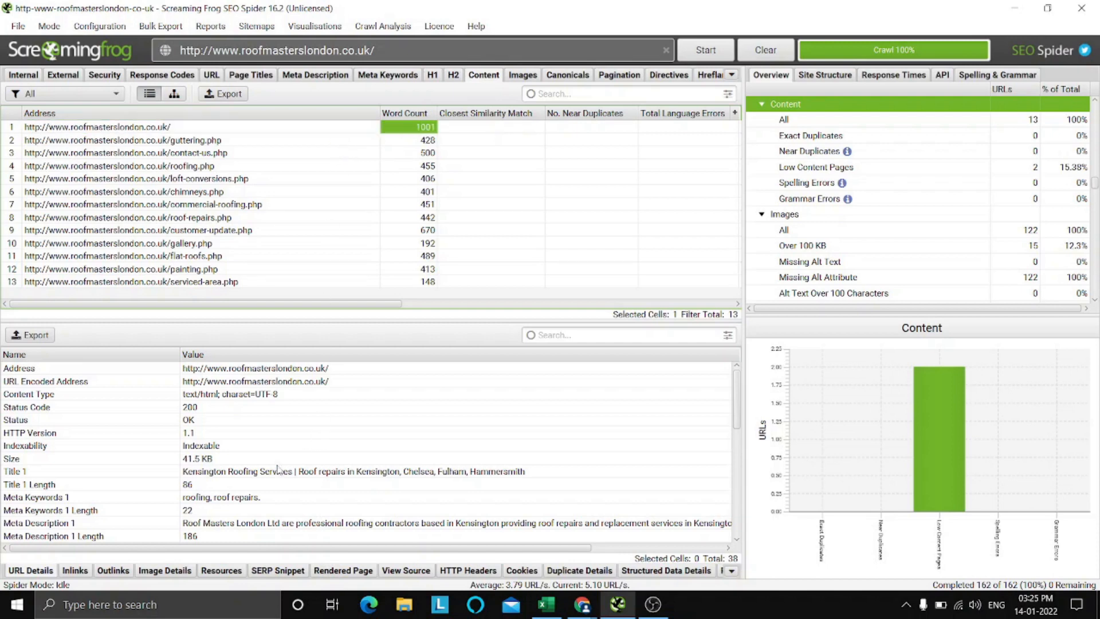
Examine the homepage's URL details, including its title, title length, meta keywords, meta description length and status code.
{"action": "left_click", "coordinate": [209, 473]}
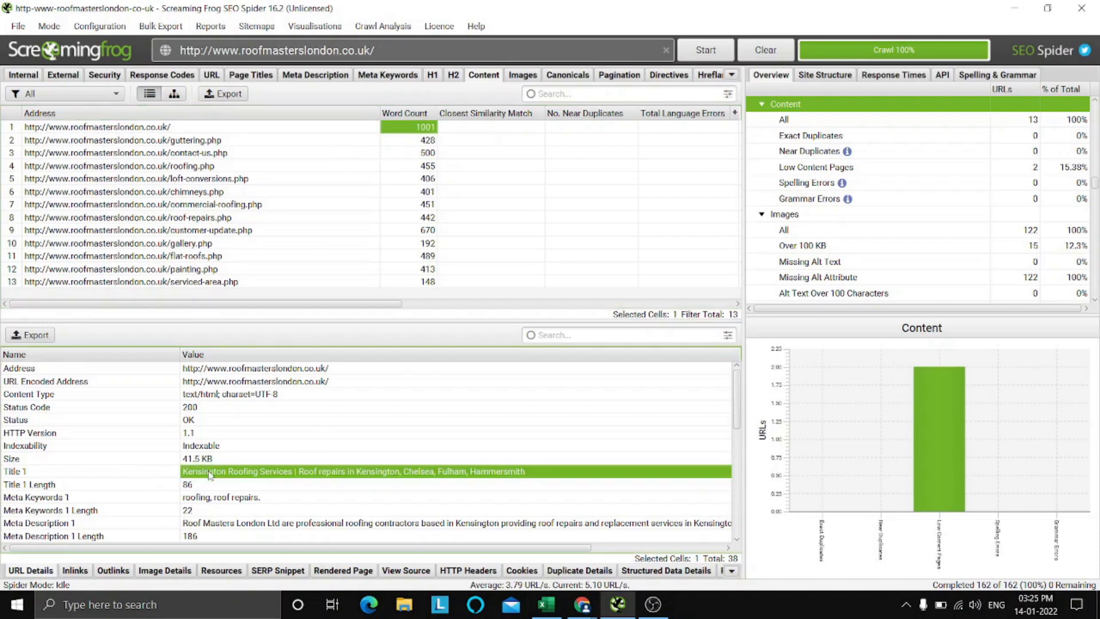
{"action": "key", "text": "Down"}
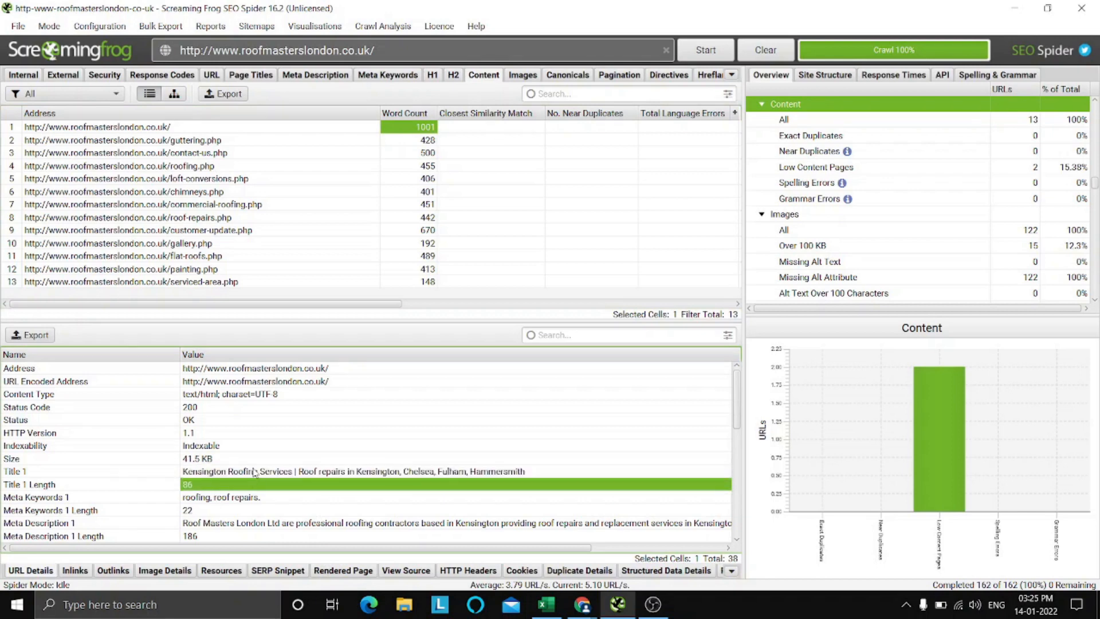
{"action": "key", "text": "Down"}
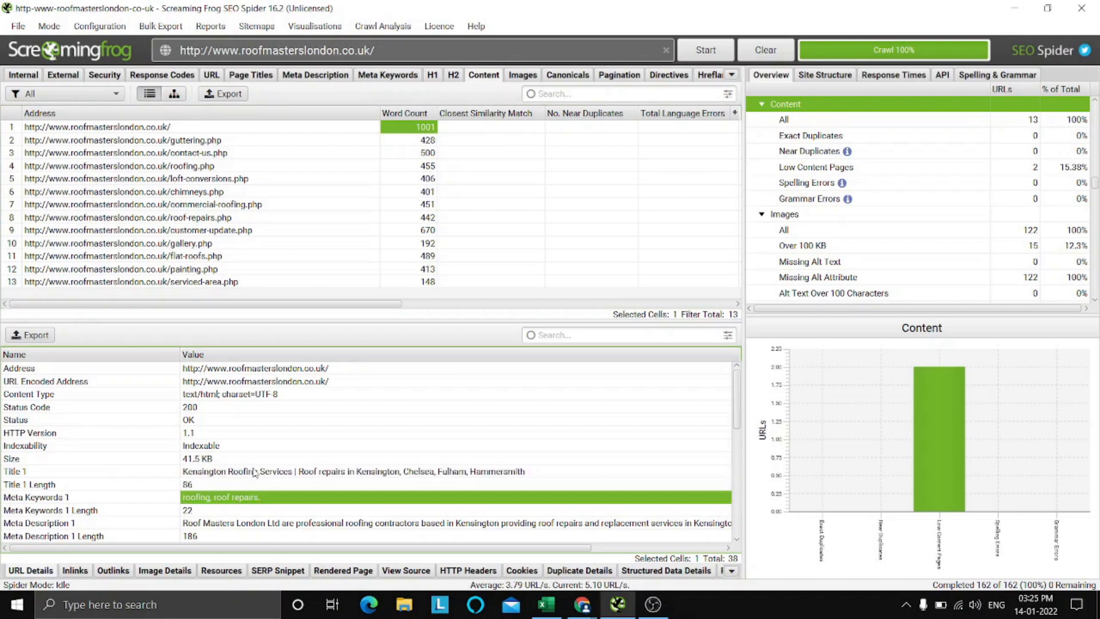
{"action": "key", "text": "Down"}
{"action": "key", "text": "Down"}
{"action": "key", "text": "Down"}
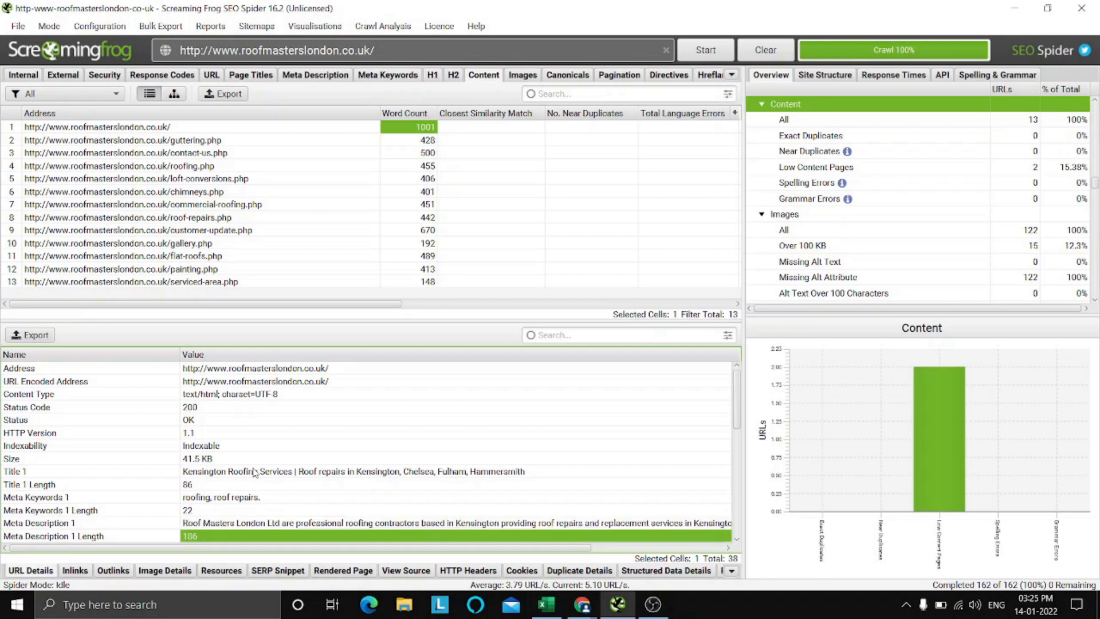
{"action": "key", "text": "Up"}
{"action": "key", "text": "Up"}
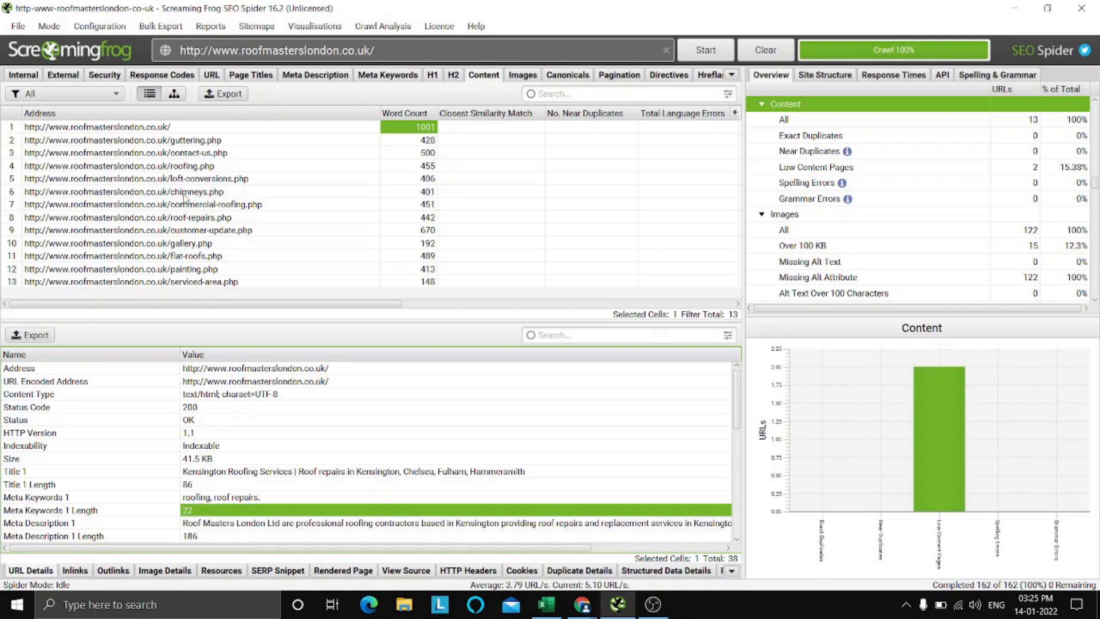
{"action": "key", "text": "Up"}
{"action": "key", "text": "Up"}
{"action": "key", "text": "Up"}
{"action": "key", "text": "Up"}
{"action": "key", "text": "Up"}
{"action": "key", "text": "Up"}
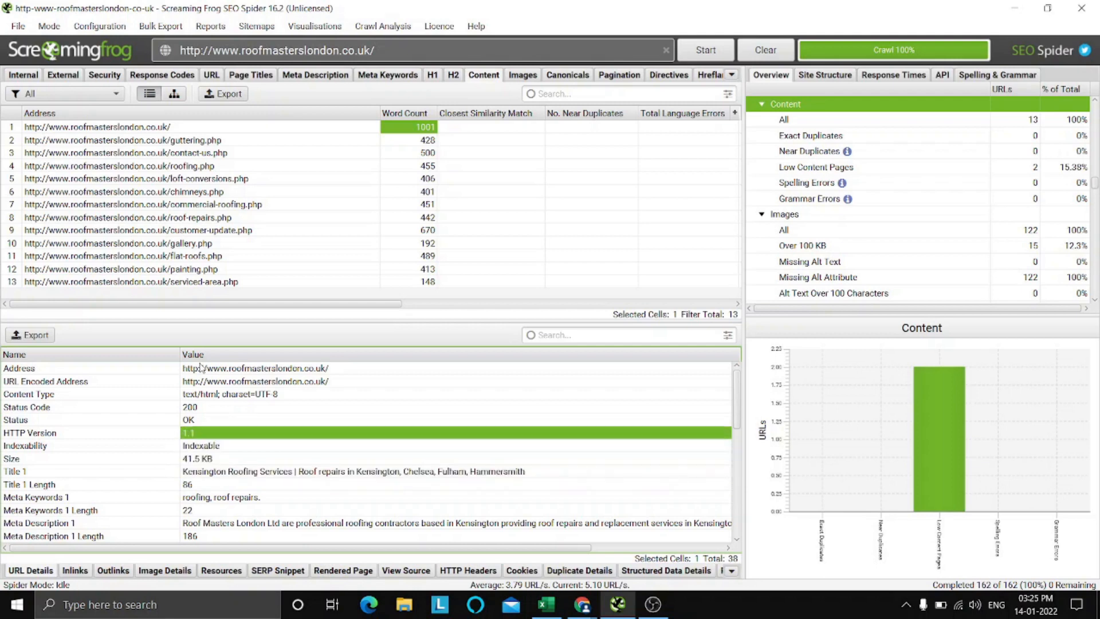
{"action": "key", "text": "Up"}
{"action": "key", "text": "Up"}
{"action": "key", "text": "Up"}
{"action": "key", "text": "Up"}
{"action": "key", "text": "Up"}
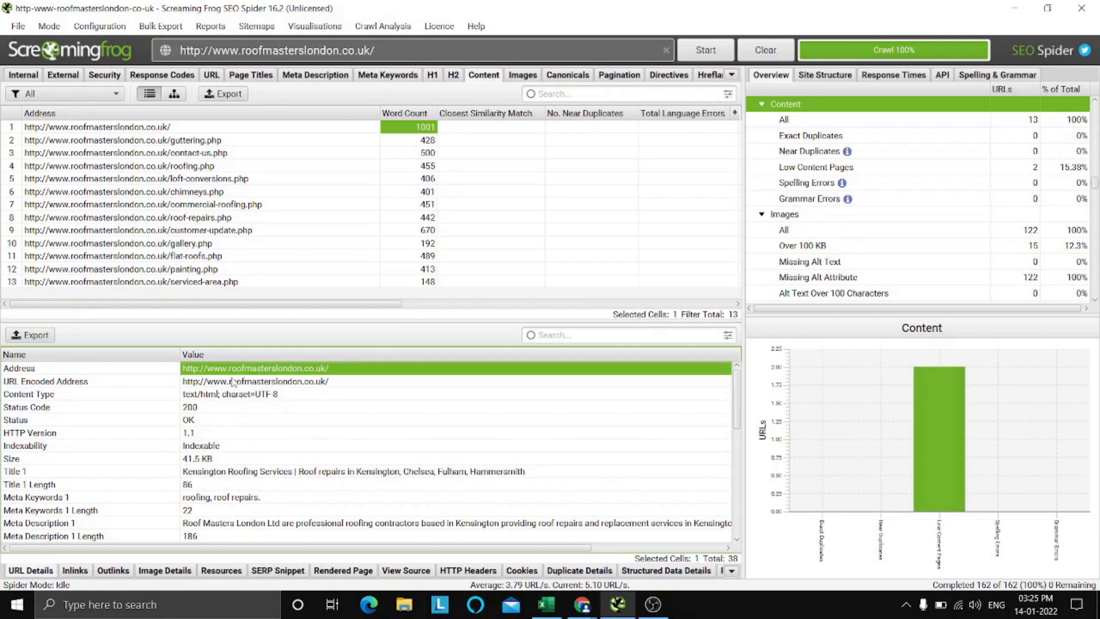
{"action": "key", "text": "Down"}
{"action": "key", "text": "Down"}
{"action": "key", "text": "Down"}
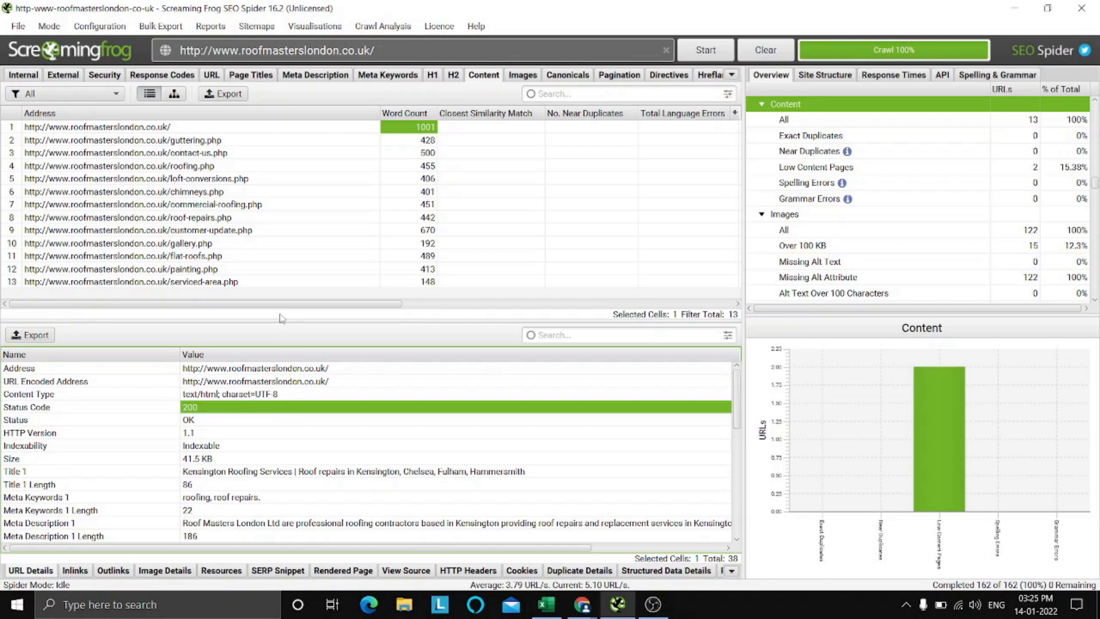
{"action": "left_click", "coordinate": [266, 489]}
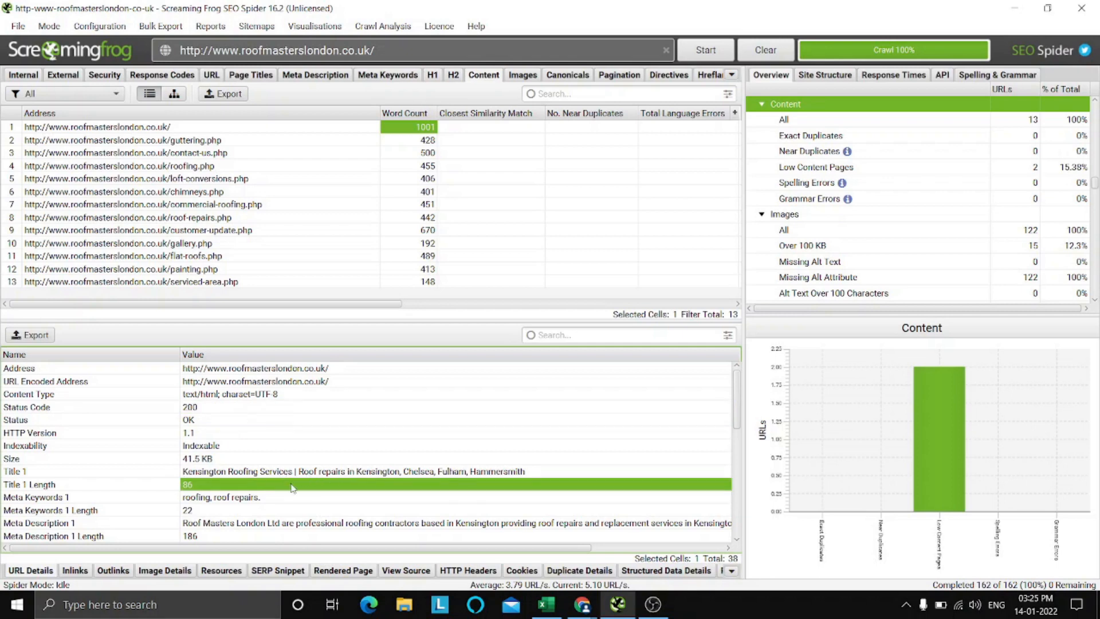
Switch to Chrome and examine how page titles display in the Google results for intitle:"Kensington Roofing Services".
{"action": "mouse_move", "coordinate": [582, 604]}
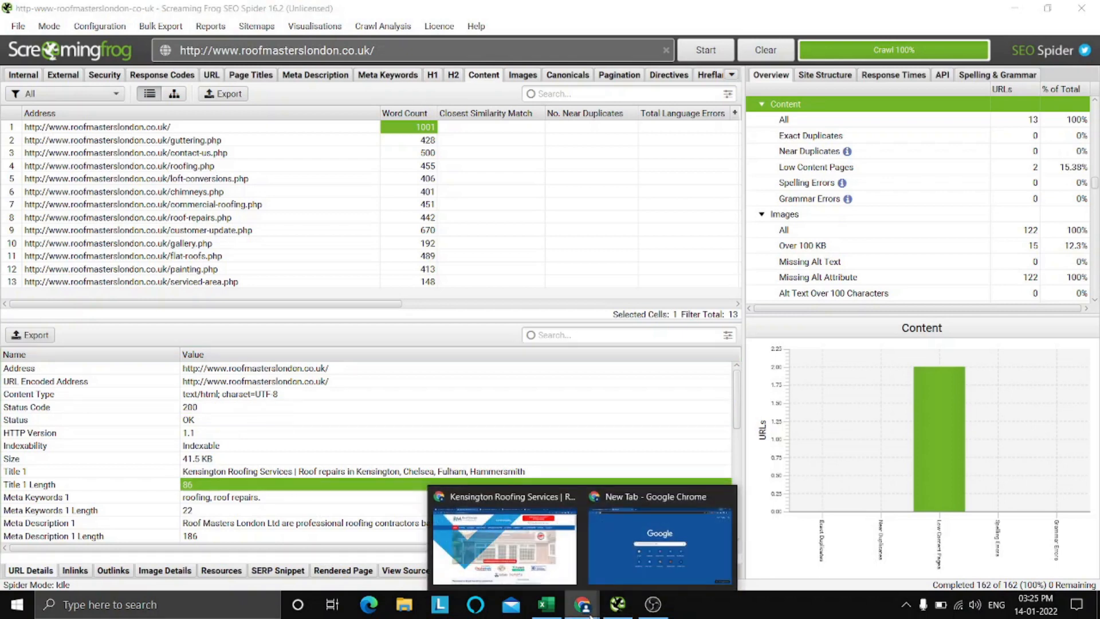
{"action": "left_click", "coordinate": [519, 551]}
{"action": "left_click", "coordinate": [389, 4]}
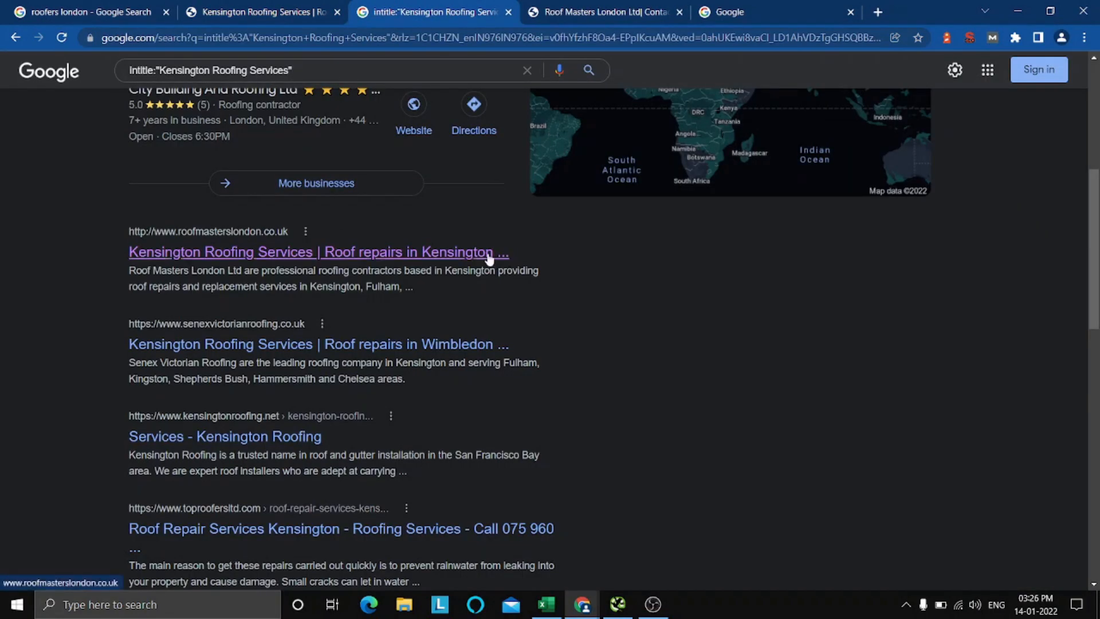
{"action": "scroll", "coordinate": [593, 293], "scroll_direction": "down", "scroll_amount": 1}
{"action": "scroll", "coordinate": [592, 294], "scroll_direction": "down", "scroll_amount": 2}
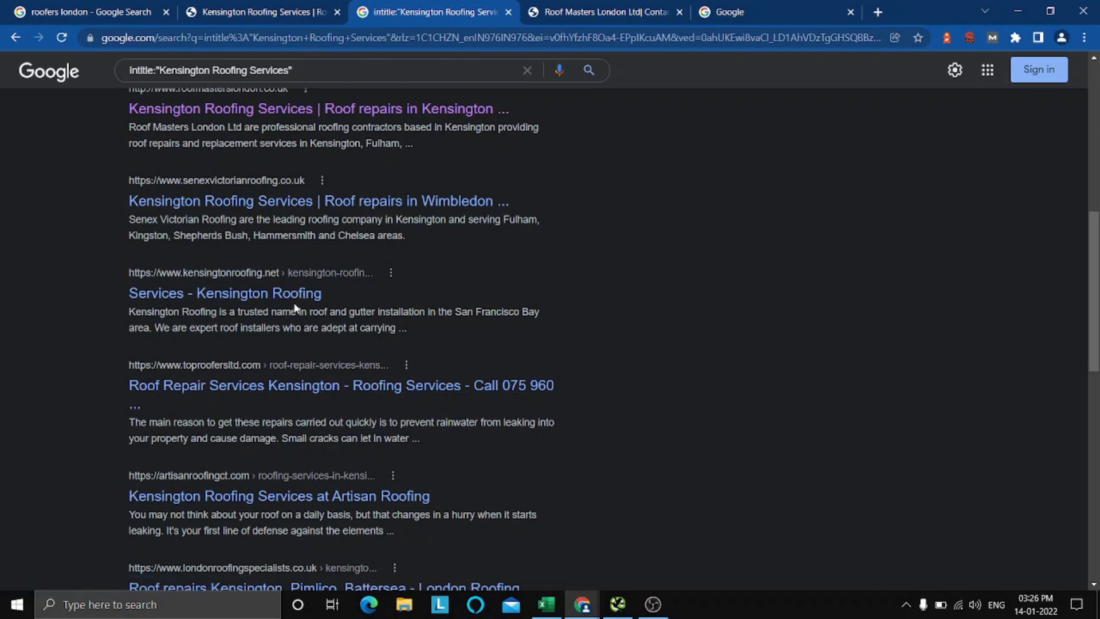
{"action": "scroll", "coordinate": [294, 307], "scroll_direction": "up", "scroll_amount": 3}
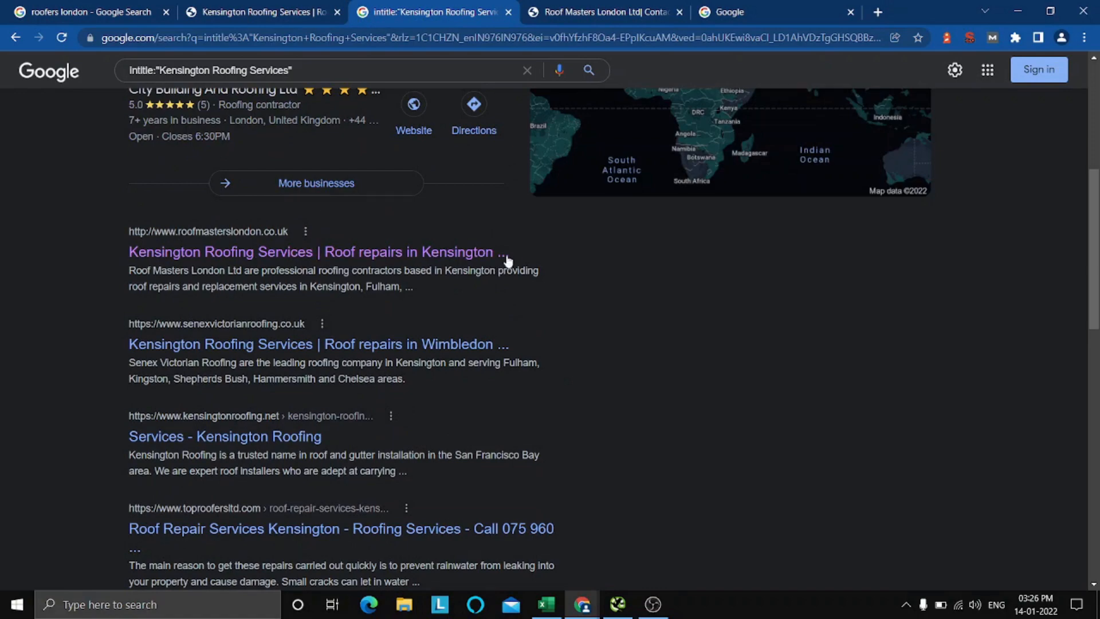
Return to the Roof Masters homepage and open the SEO extension's summary to check the title and description lengths.
{"action": "left_click", "coordinate": [258, 11]}
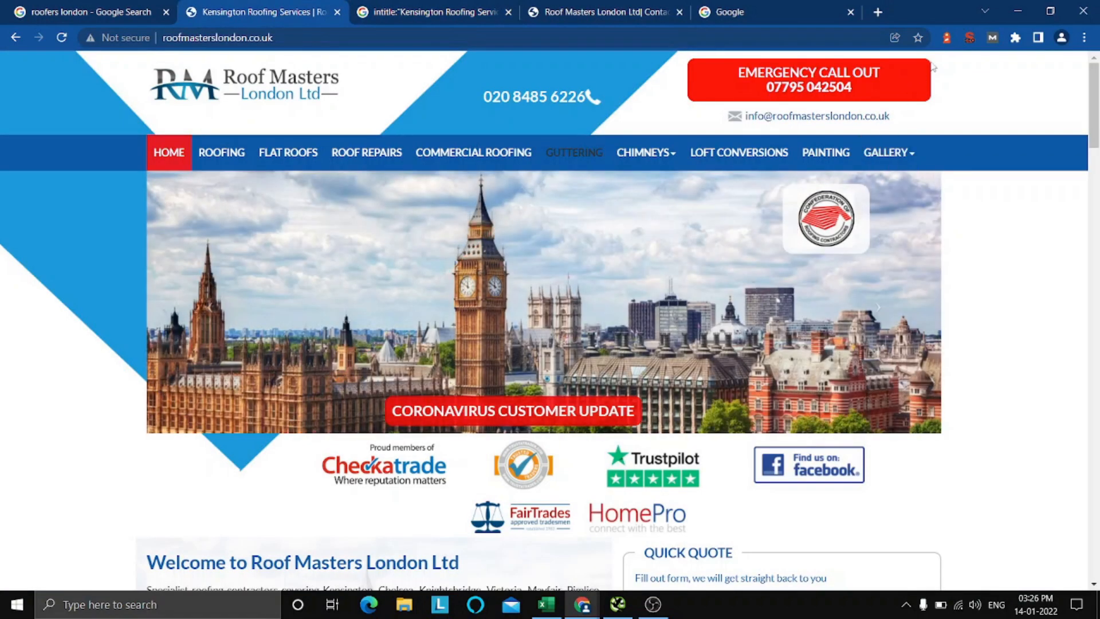
{"action": "left_click", "coordinate": [971, 37]}
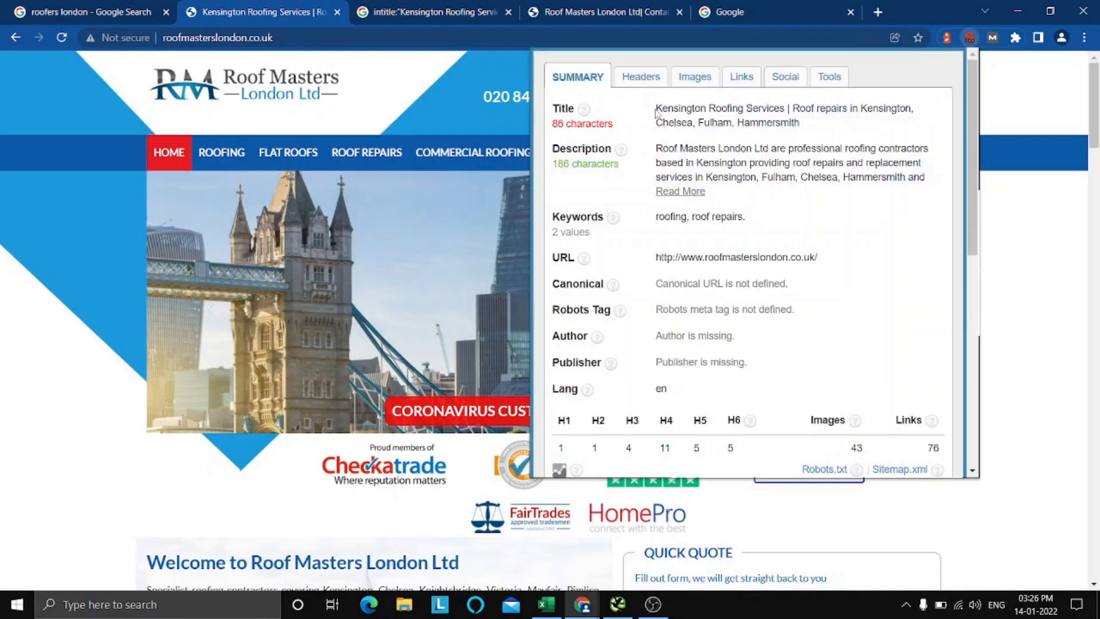
Check the homepage title's length in the SEO extension, close it, and compare the title with its Google listing before returning to the homepage.
{"action": "left_click_drag", "start_coordinate": [656, 108], "coordinate": [817, 122]}
{"action": "left_click", "coordinate": [817, 122]}
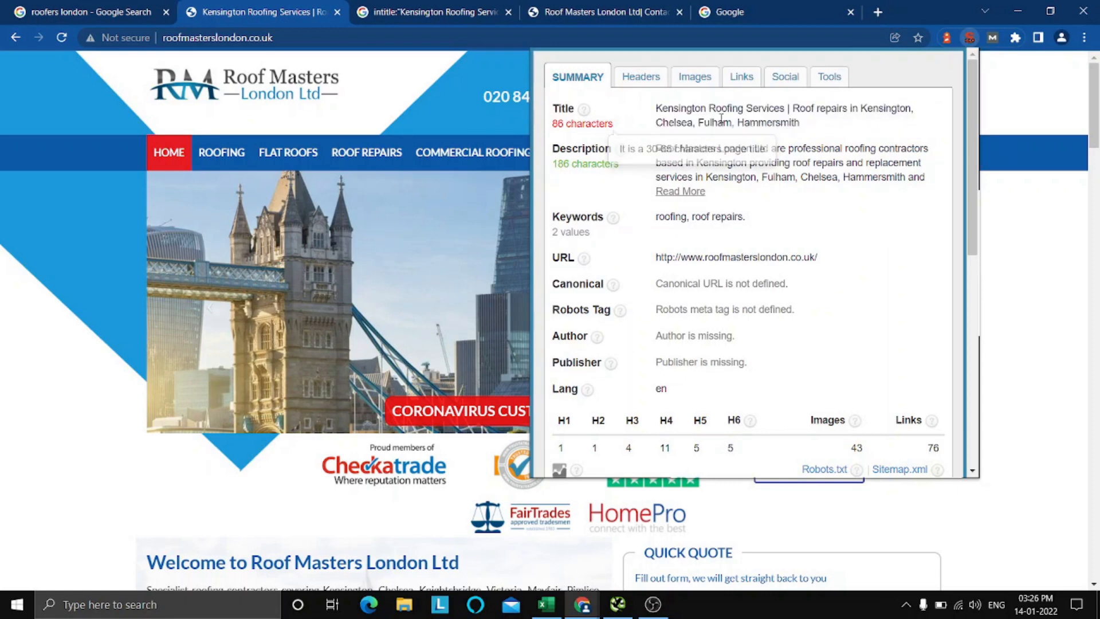
{"action": "mouse_move", "coordinate": [589, 126]}
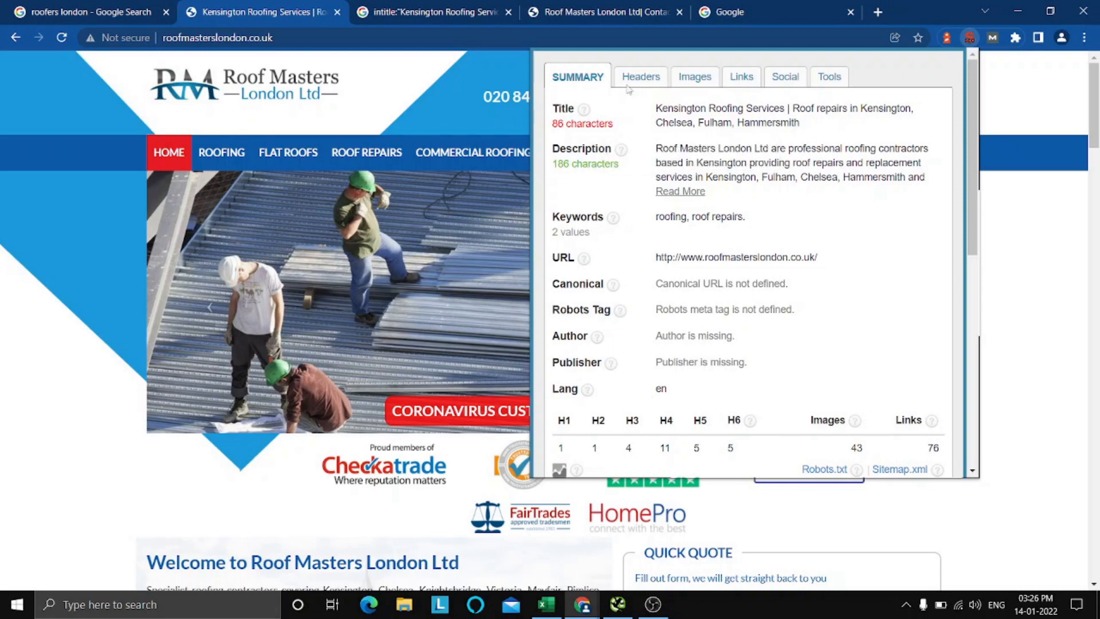
{"action": "left_click", "coordinate": [970, 38]}
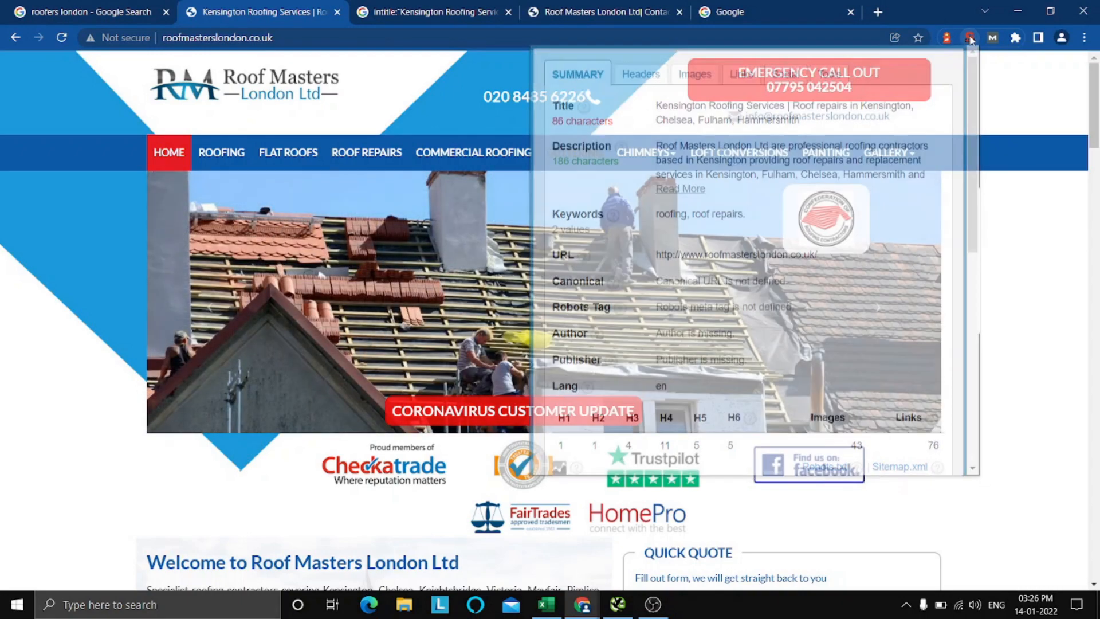
{"action": "left_click", "coordinate": [367, 7]}
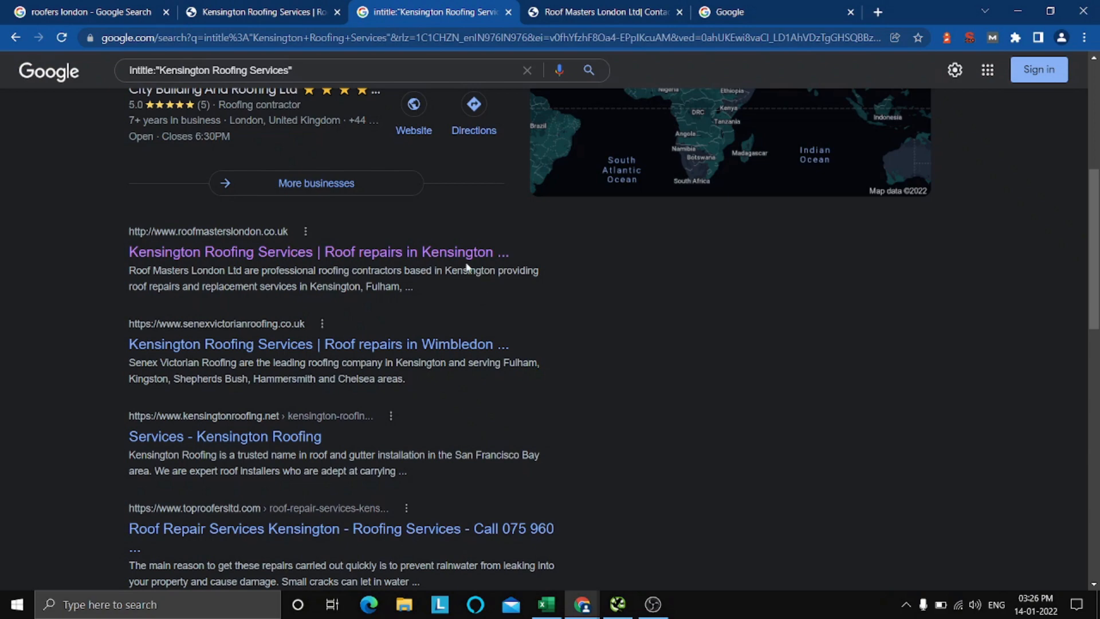
{"action": "left_click", "coordinate": [252, 7]}
{"action": "scroll", "coordinate": [367, 256], "scroll_direction": "down", "scroll_amount": 4}
{"action": "scroll", "coordinate": [367, 256], "scroll_direction": "up", "scroll_amount": 4}
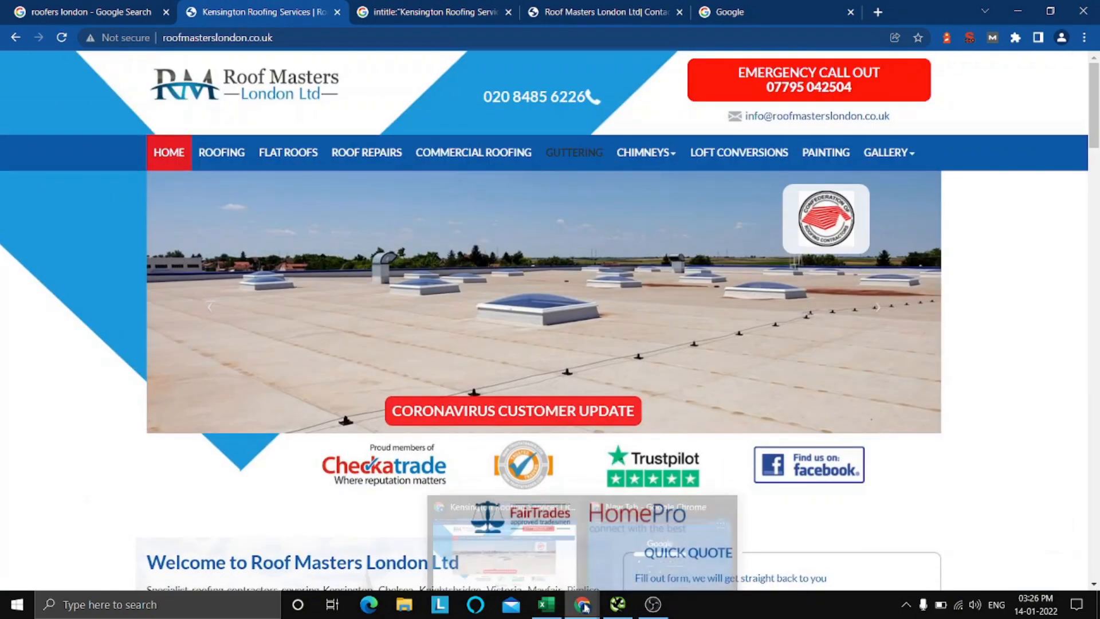
Switch to Screaming Frog and recheck the homepage's title length, meta details and word count.
{"action": "left_click", "coordinate": [617, 605]}
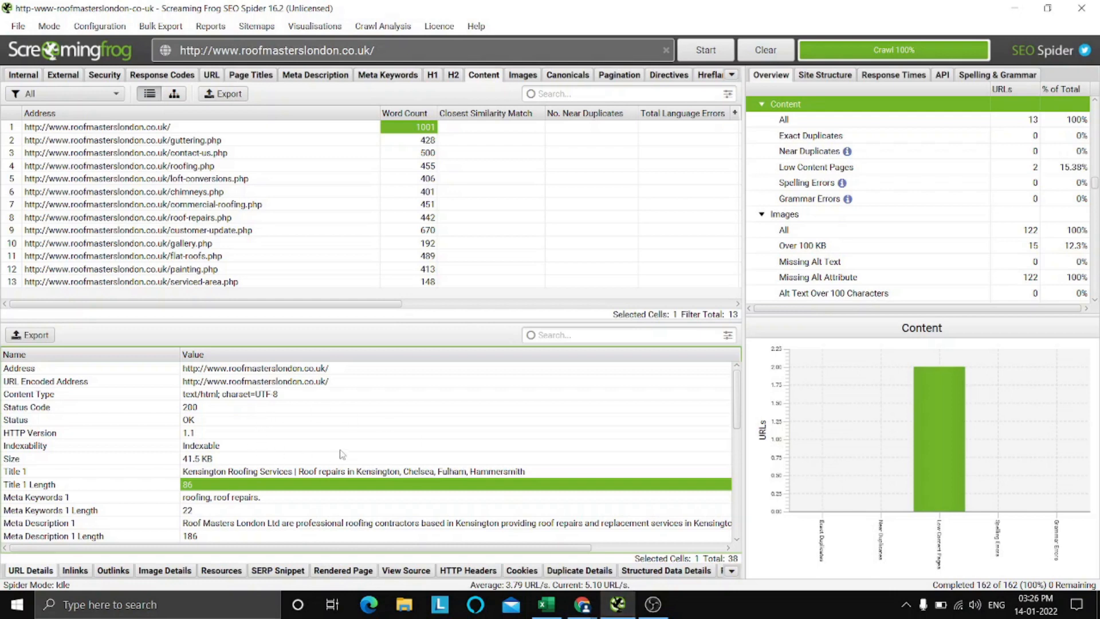
{"action": "scroll", "coordinate": [343, 454], "scroll_direction": "down", "scroll_amount": 4}
{"action": "scroll", "coordinate": [342, 455], "scroll_direction": "up", "scroll_amount": 3}
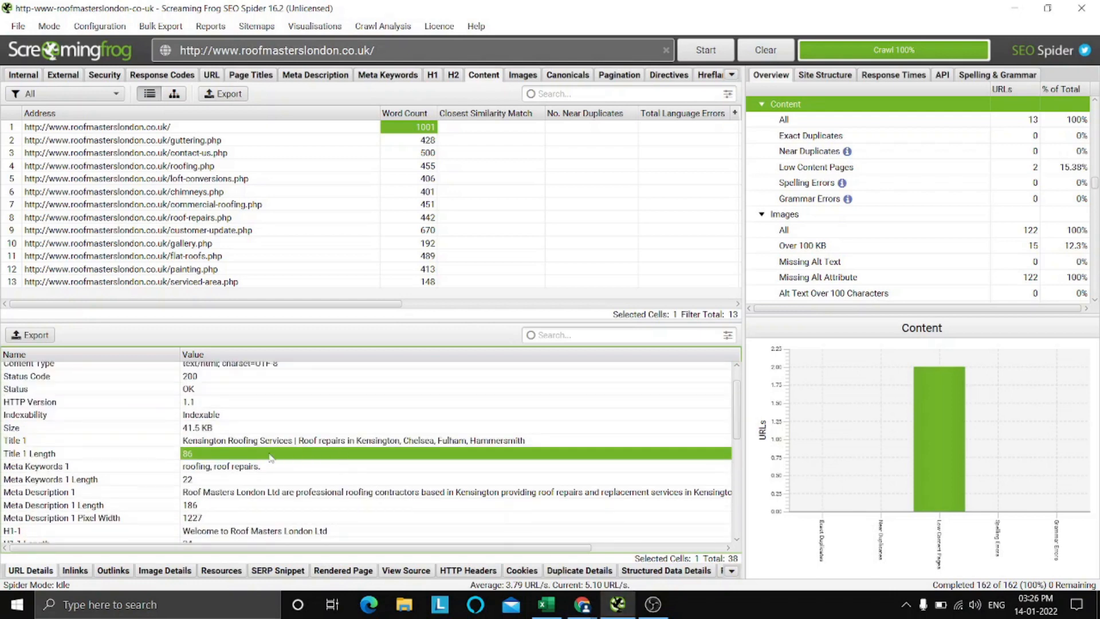
{"action": "scroll", "coordinate": [342, 457], "scroll_direction": "up", "scroll_amount": 1}
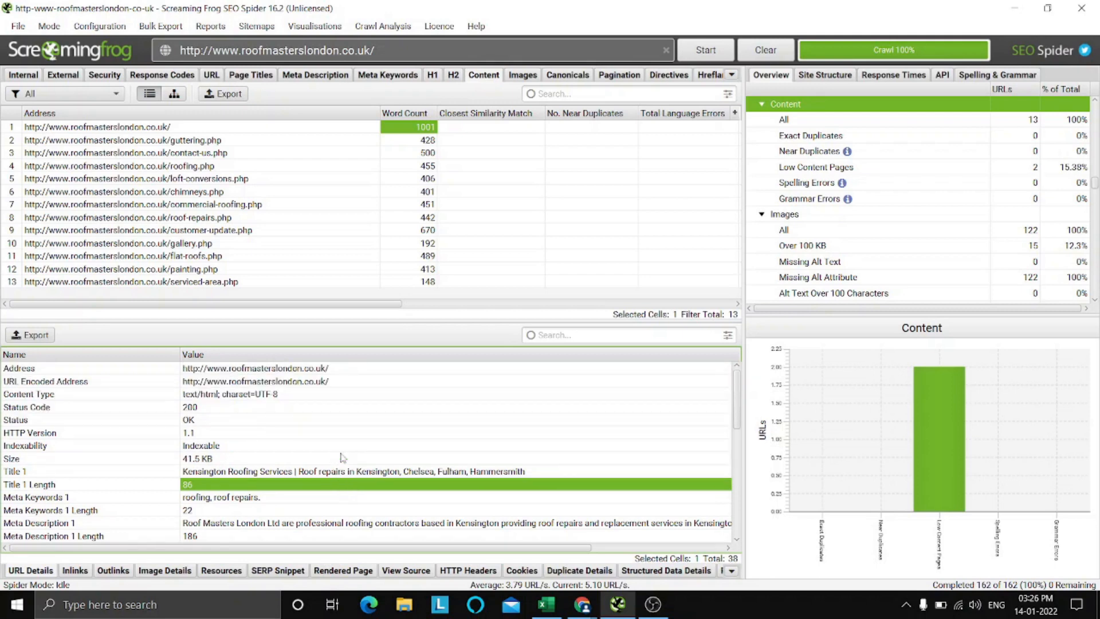
{"action": "left_click", "coordinate": [182, 131]}
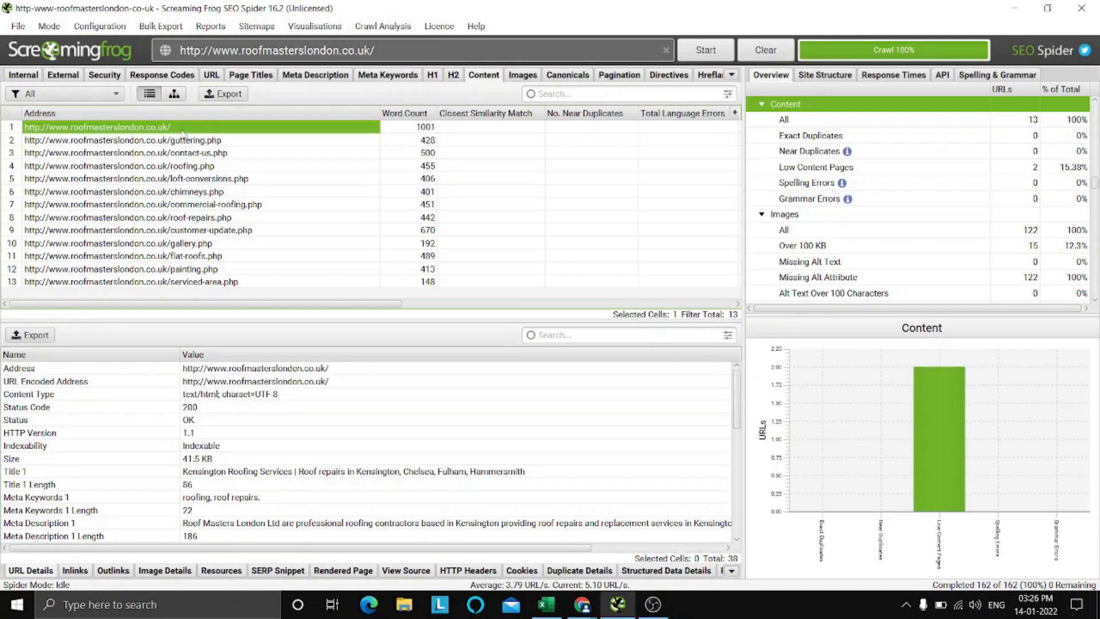
{"action": "key", "text": "Right"}
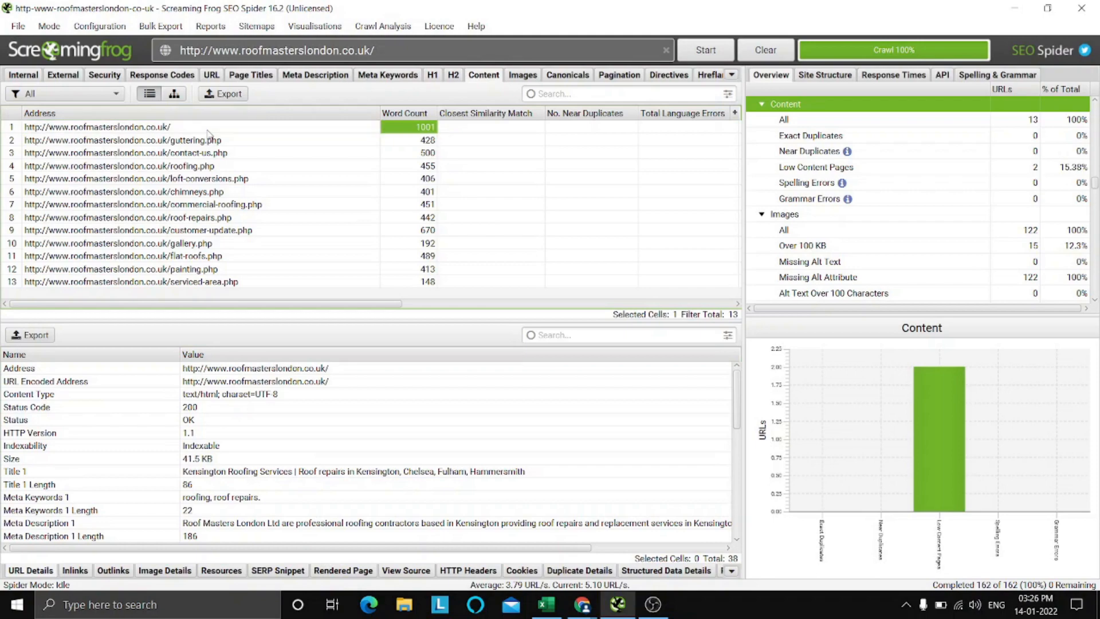
Switch to the Excel checklist and mark "Thin Content, i.e, content with less than 500 words" with an x under Pass.
{"action": "left_click", "coordinate": [546, 605]}
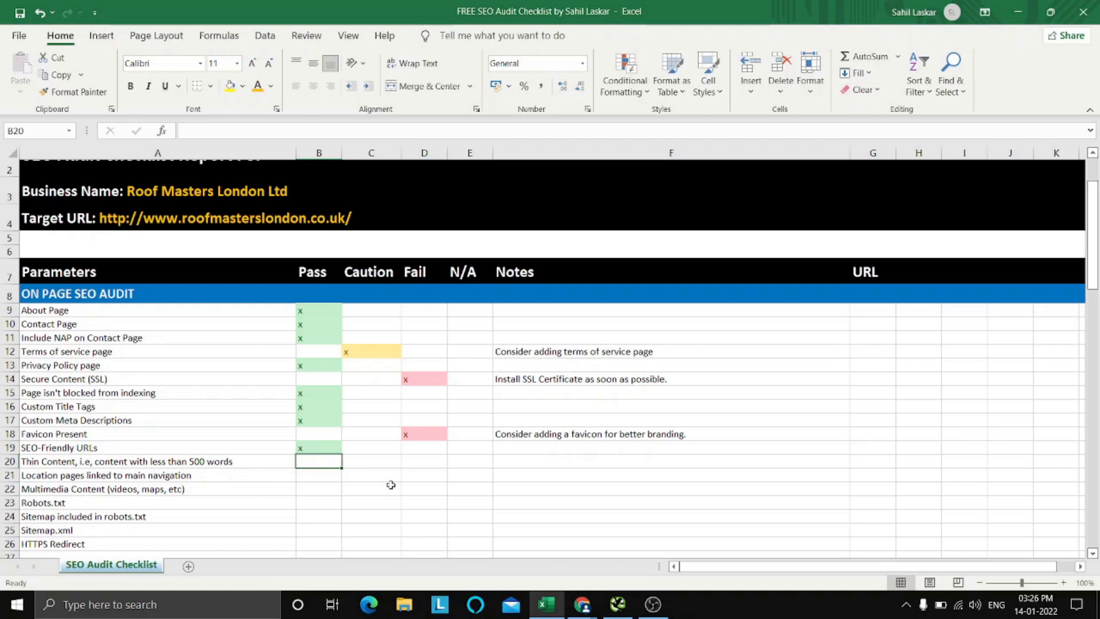
{"action": "key", "text": "Right"}
{"action": "key", "text": "Right"}
{"action": "key", "text": "Left"}
{"action": "key", "text": "Left"}
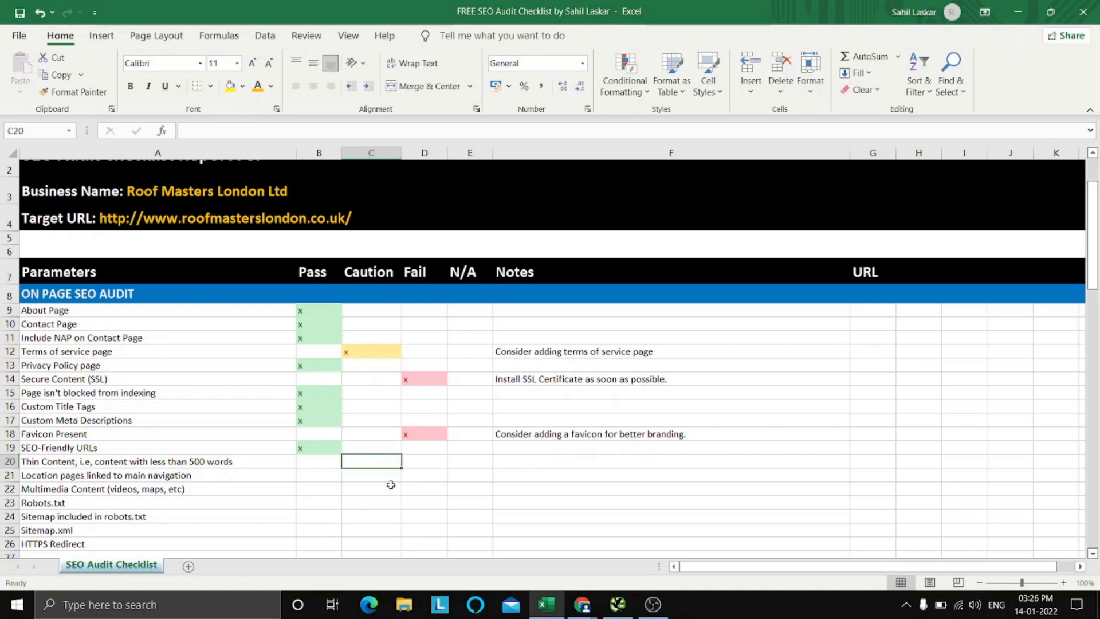
{"action": "type", "text": "x"}
Enter the note "1001 words which is above 500" for the Thin Content item.
{"action": "key", "text": "Right"}
{"action": "key", "text": "Right"}
{"action": "key", "text": "Right"}
{"action": "key", "text": "Right"}
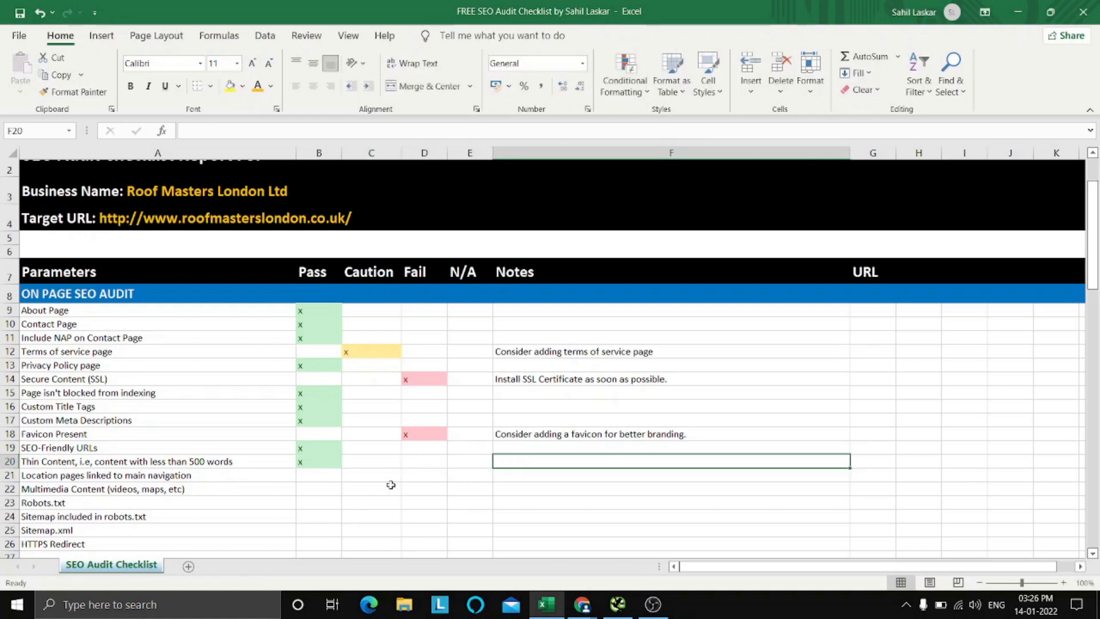
{"action": "type", "text": "1001"}
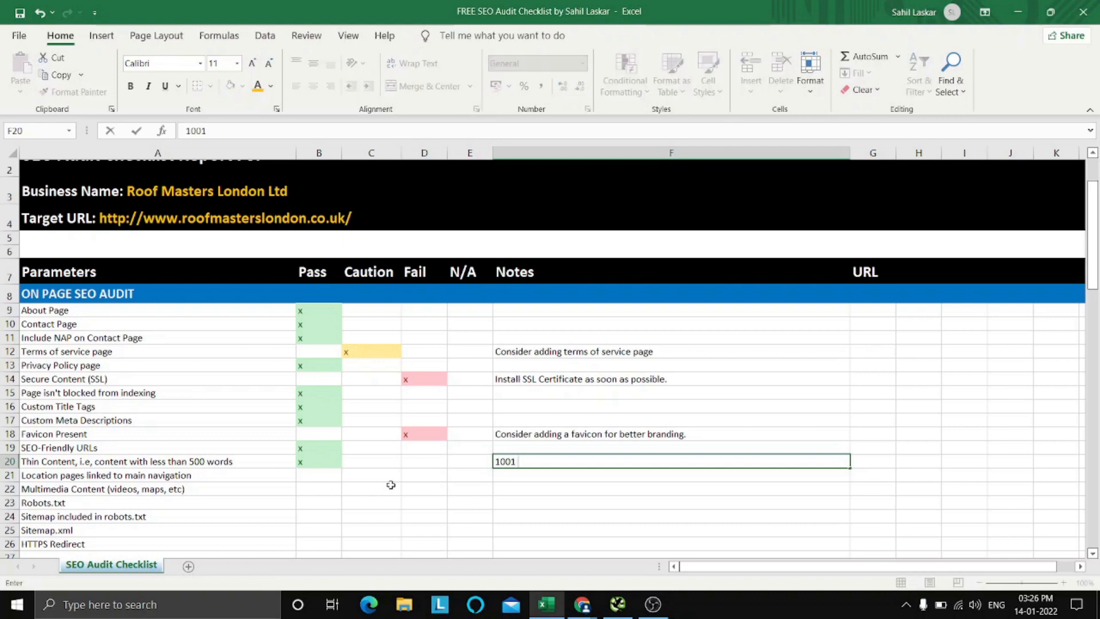
{"action": "type", "text": " words which is good"}
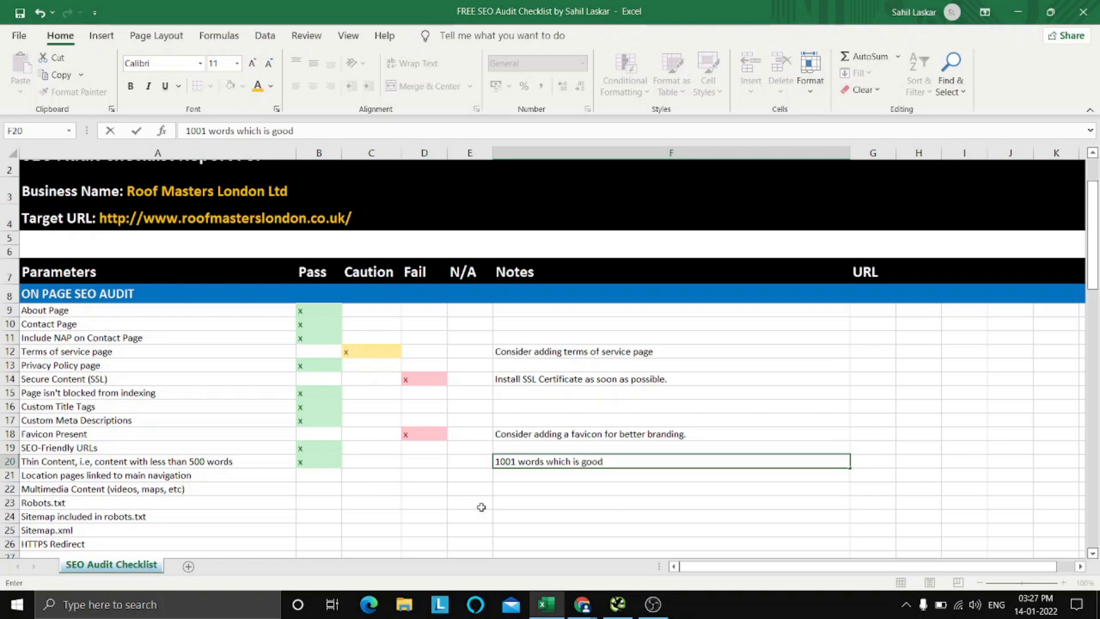
{"action": "key", "text": "BackSpace"}
{"action": "key", "text": "BackSpace"}
{"action": "key", "text": "BackSpace"}
{"action": "key", "text": "BackSpace"}
{"action": "type", "text": "above 500"}
{"action": "left_click", "coordinate": [522, 502]}
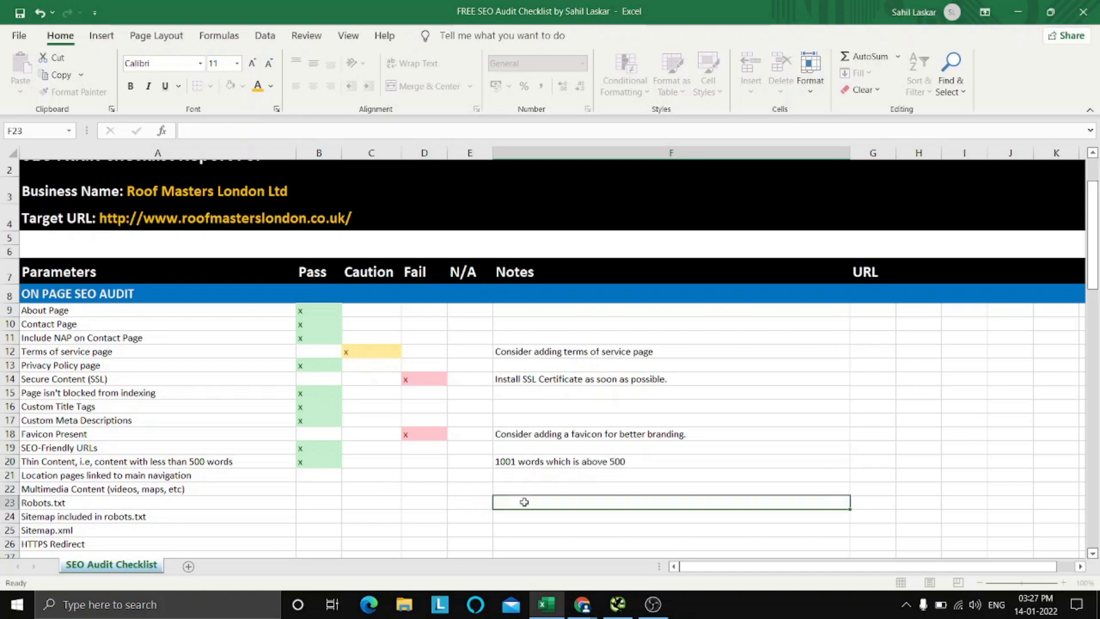
Select the Pass cell for "Location pages linked to main navigation" and switch to the Roof Masters homepage in Chrome to look over its navigation.
{"action": "left_click", "coordinate": [315, 481]}
{"action": "scroll", "coordinate": [171, 416], "scroll_direction": "down", "scroll_amount": 2}
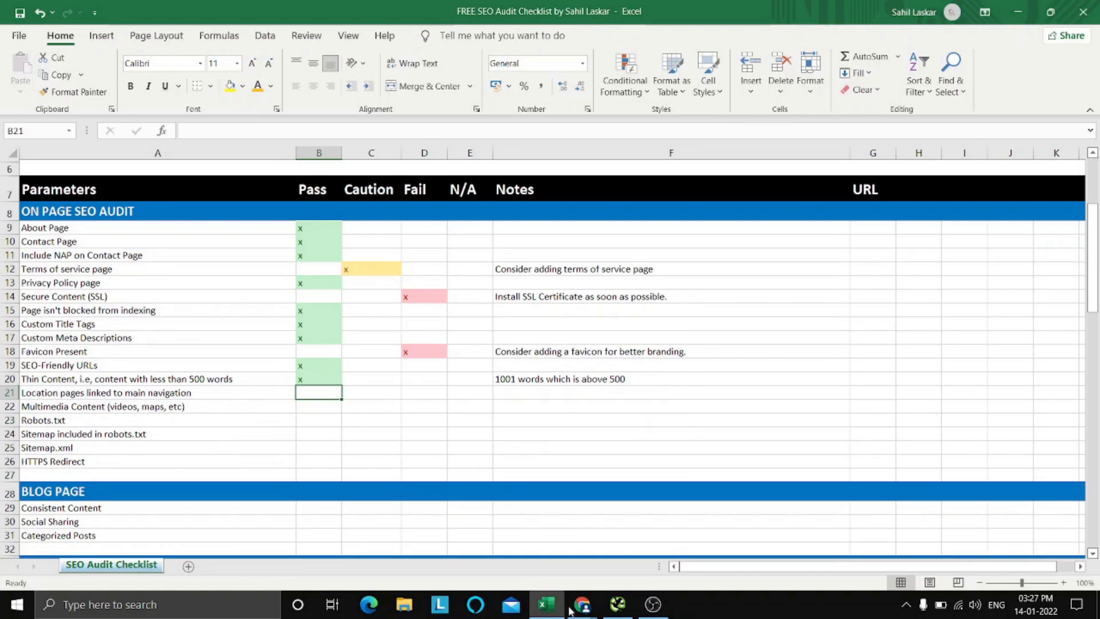
{"action": "left_click", "coordinate": [590, 616]}
{"action": "left_click", "coordinate": [506, 549]}
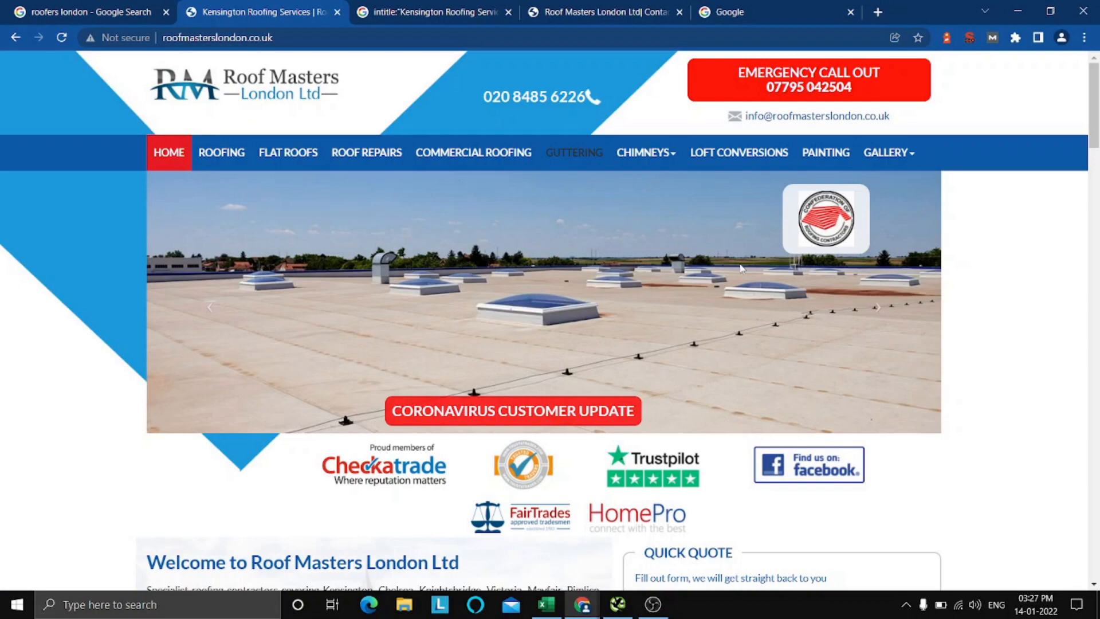
{"action": "scroll", "coordinate": [1048, 314], "scroll_direction": "down", "scroll_amount": 5}
{"action": "scroll", "coordinate": [1049, 314], "scroll_direction": "up", "scroll_amount": 5}
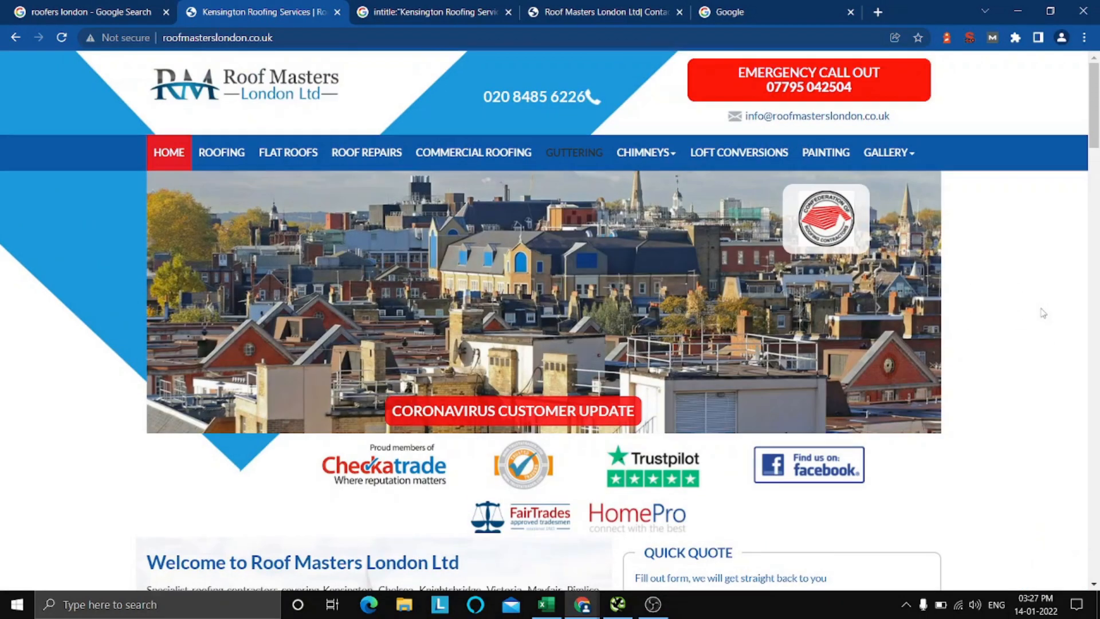
{"action": "scroll", "coordinate": [1043, 313], "scroll_direction": "down", "scroll_amount": 3}
{"action": "scroll", "coordinate": [1043, 313], "scroll_direction": "up", "scroll_amount": 3}
Open the Area Coverage page from the site's Gallery navigation in a new tab and close the intitle search tab.
{"action": "left_click", "coordinate": [908, 152]}
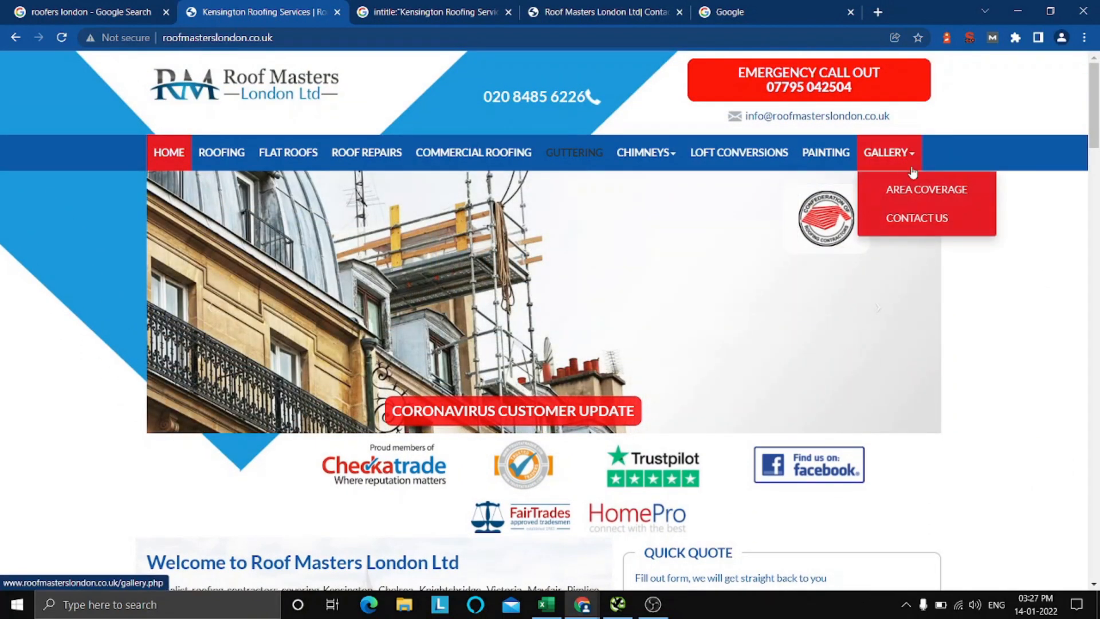
{"action": "left_click", "coordinate": [958, 208]}
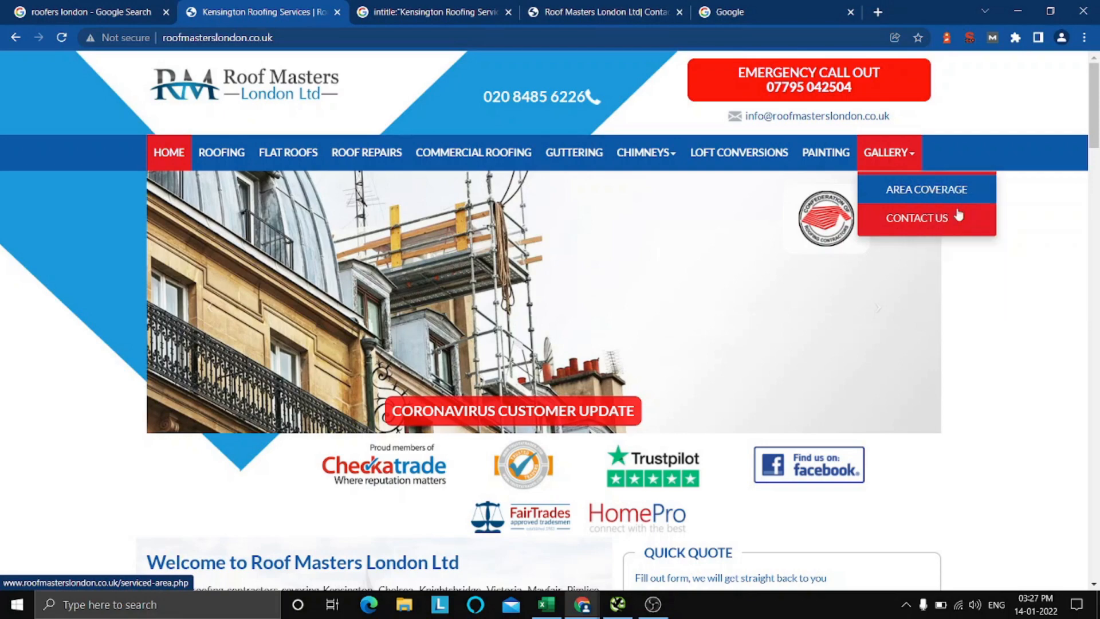
{"action": "left_click", "coordinate": [402, 6]}
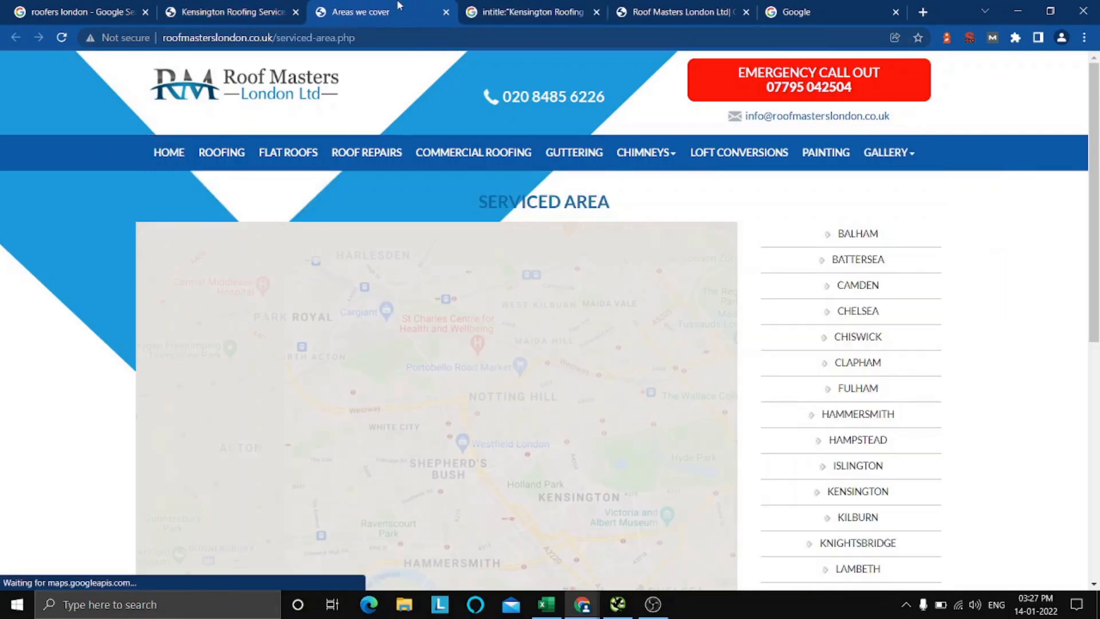
{"action": "left_click", "coordinate": [596, 13]}
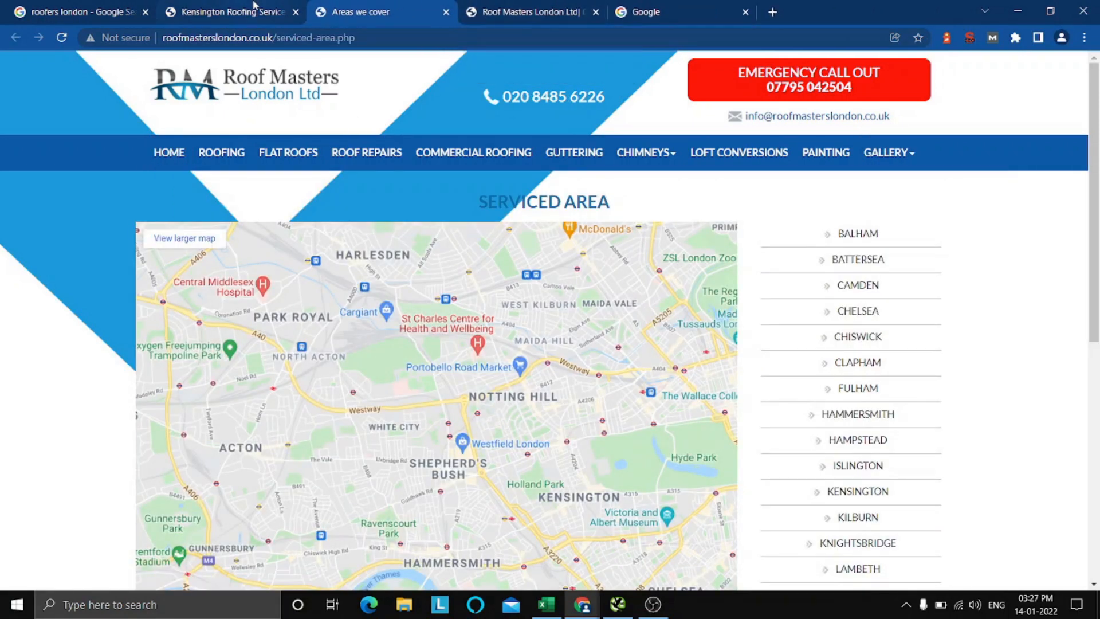
Examine the Serviced Area page's heading, map and list of covered locations.
{"action": "scroll", "coordinate": [1028, 291], "scroll_direction": "down", "scroll_amount": 3}
{"action": "scroll", "coordinate": [1026, 290], "scroll_direction": "up", "scroll_amount": 3}
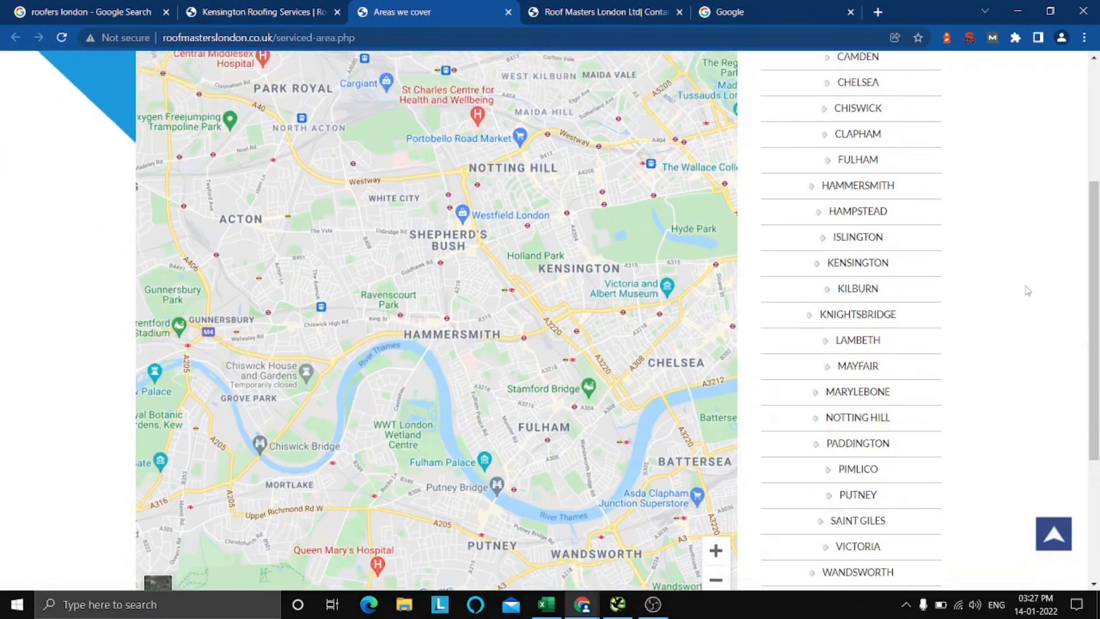
{"action": "left_click_drag", "start_coordinate": [946, 152], "coordinate": [940, 500]}
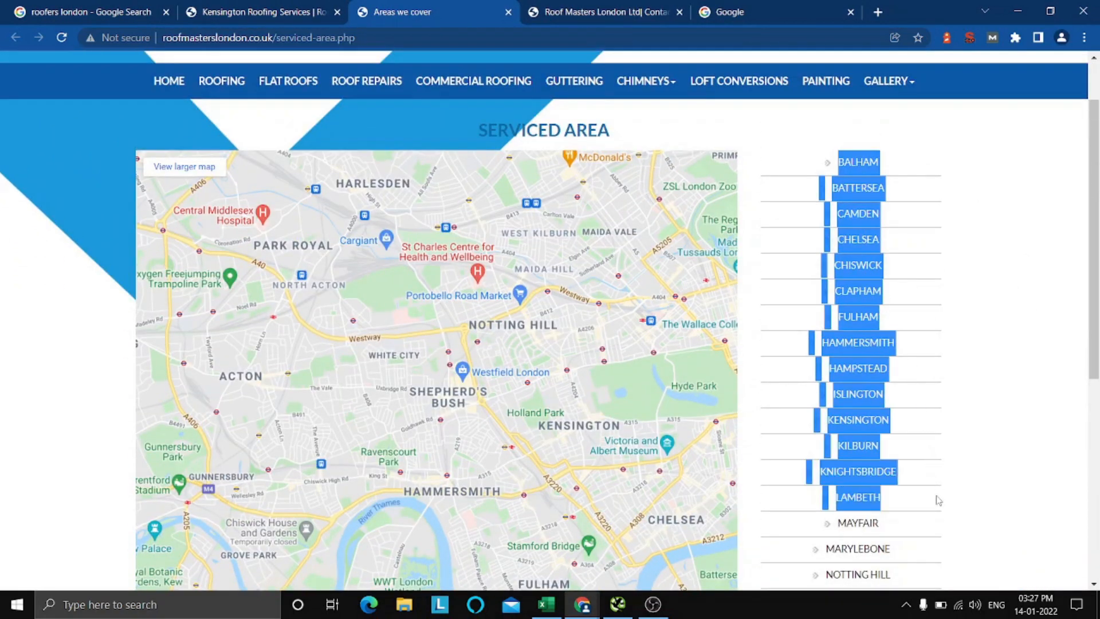
{"action": "left_click", "coordinate": [997, 381]}
{"action": "scroll", "coordinate": [998, 381], "scroll_direction": "up", "scroll_amount": 2}
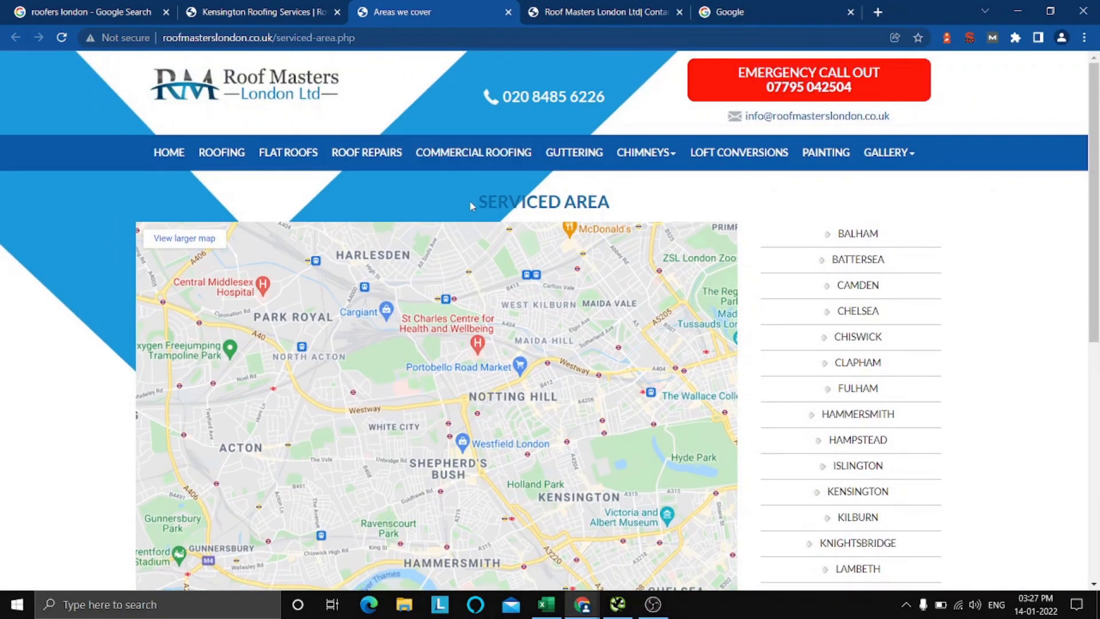
{"action": "left_click_drag", "start_coordinate": [471, 206], "coordinate": [441, 180]}
{"action": "left_click", "coordinate": [649, 204]}
{"action": "left_click_drag", "start_coordinate": [594, 199], "coordinate": [650, 222]}
{"action": "left_click", "coordinate": [459, 196]}
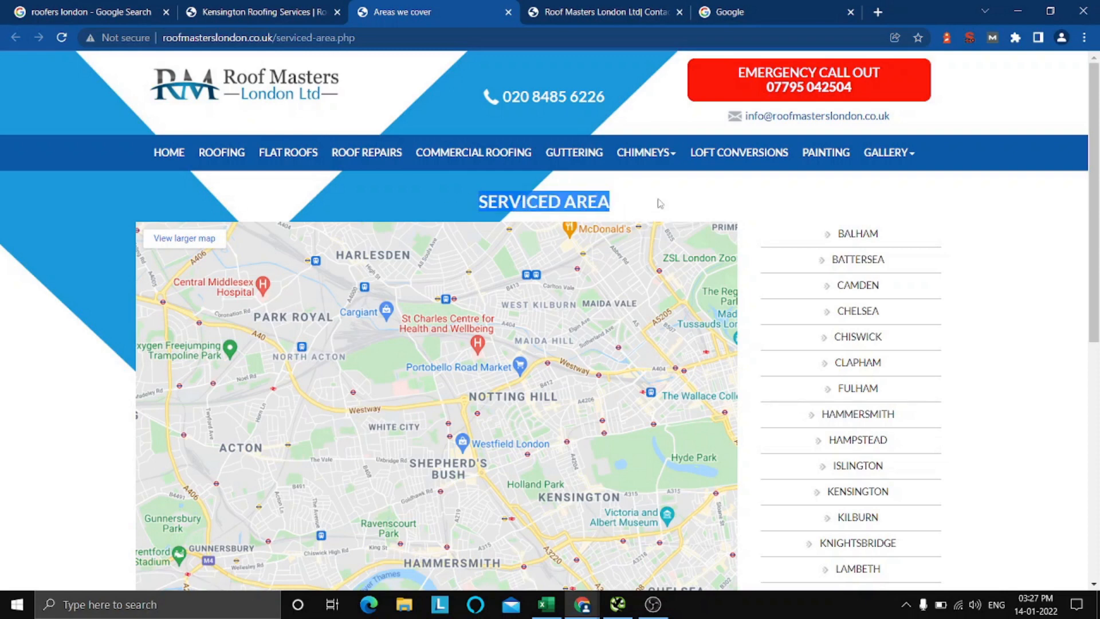
{"action": "left_click", "coordinate": [626, 198]}
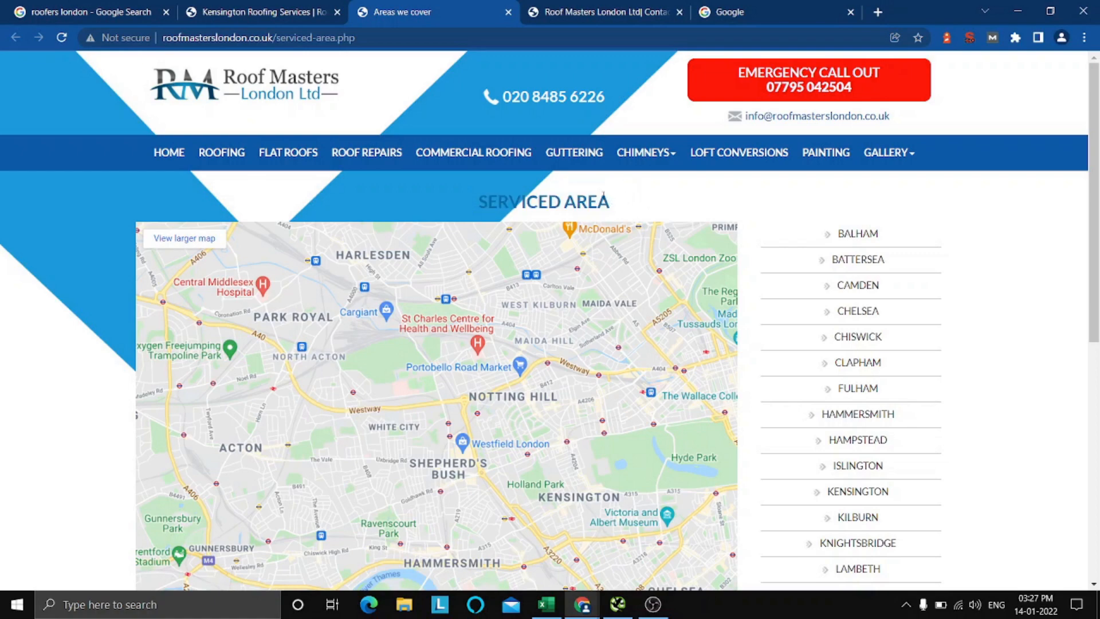
{"action": "scroll", "coordinate": [943, 259], "scroll_direction": "down", "scroll_amount": 4}
{"action": "scroll", "coordinate": [952, 267], "scroll_direction": "up", "scroll_amount": 2}
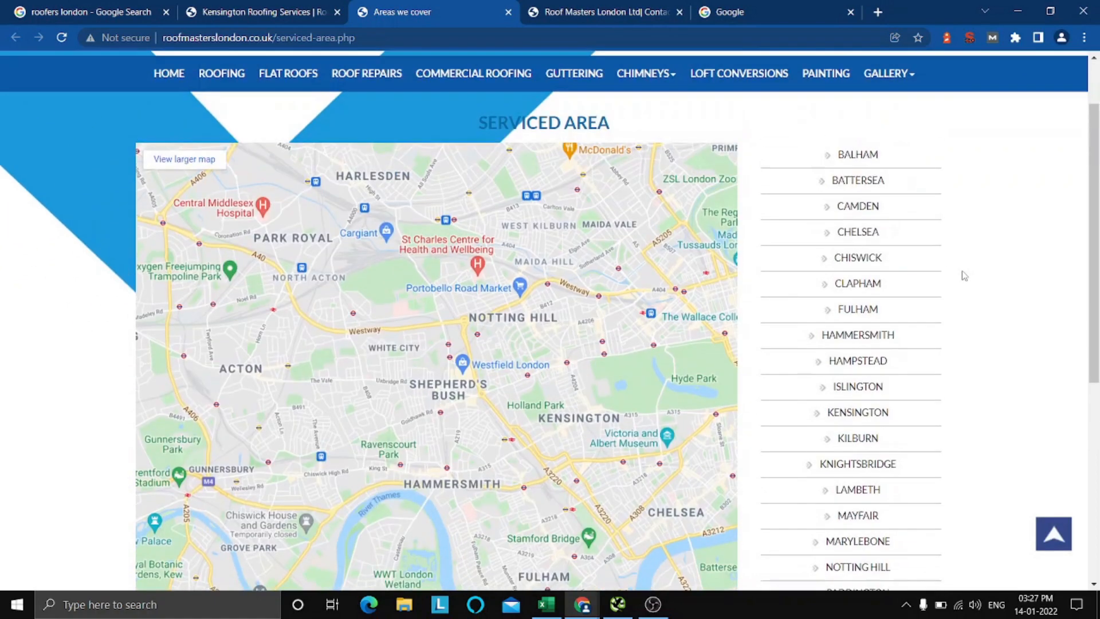
{"action": "scroll", "coordinate": [965, 275], "scroll_direction": "down", "scroll_amount": 5}
{"action": "scroll", "coordinate": [965, 276], "scroll_direction": "up", "scroll_amount": 6}
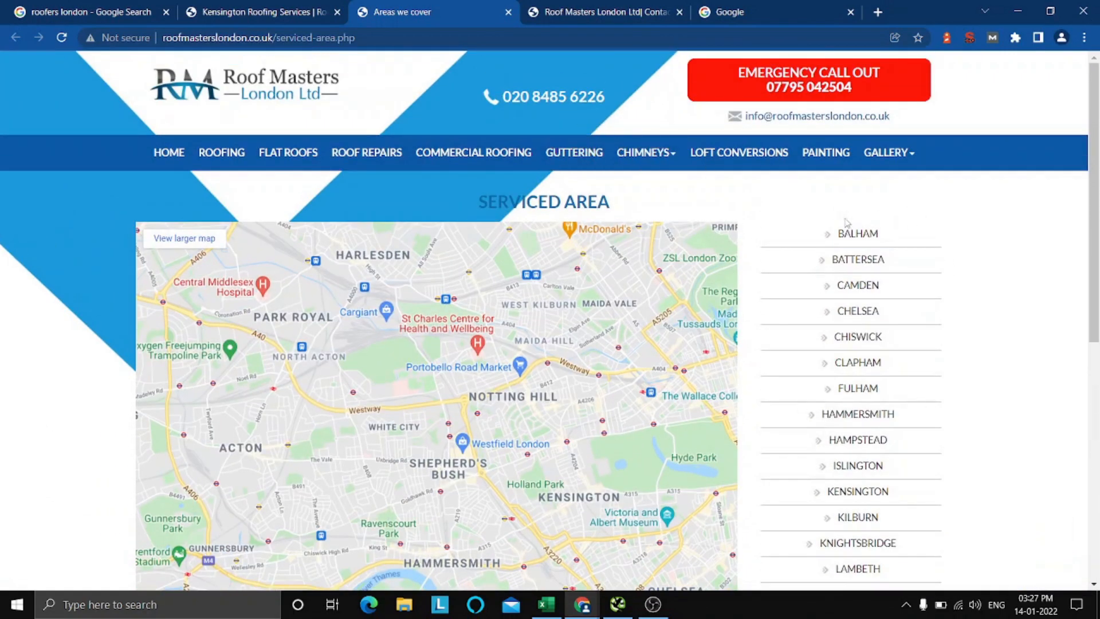
{"action": "left_click_drag", "start_coordinate": [779, 221], "coordinate": [918, 470]}
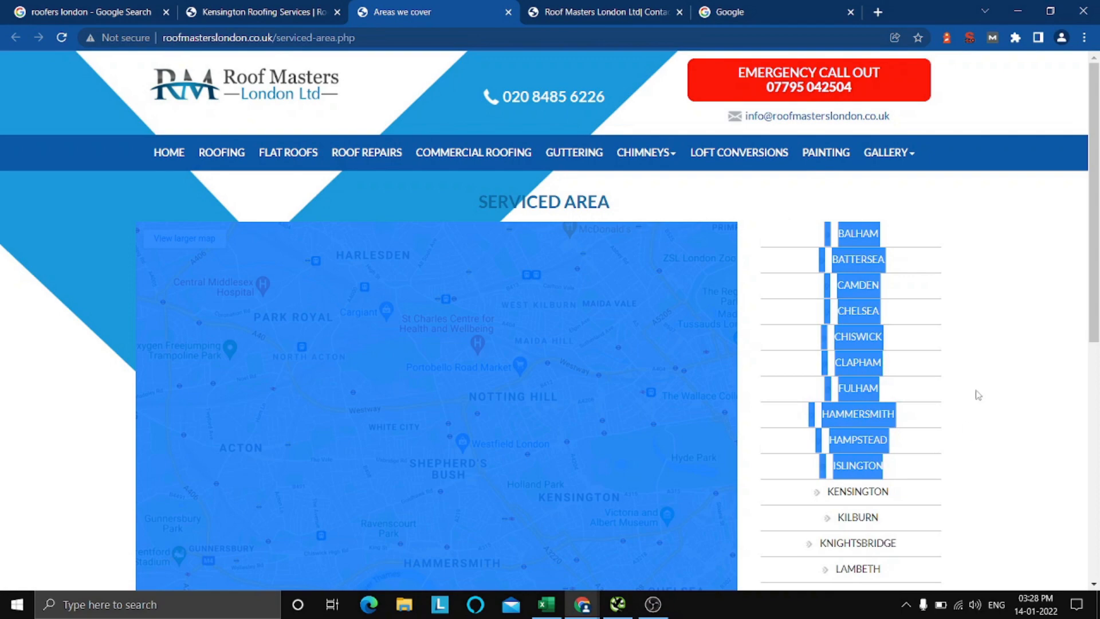
{"action": "scroll", "coordinate": [978, 396], "scroll_direction": "down", "scroll_amount": 3}
{"action": "left_click", "coordinate": [770, 321]}
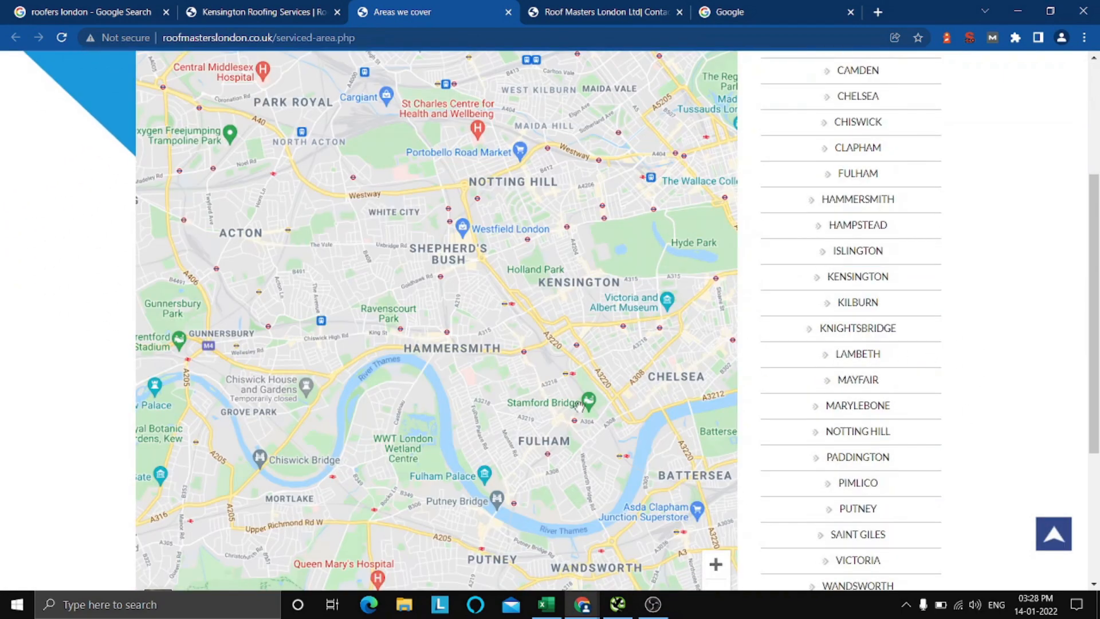
Switch to the Excel checklist and mark "Location pages linked to main navigation" with an x under Pass.
{"action": "left_click", "coordinate": [546, 604]}
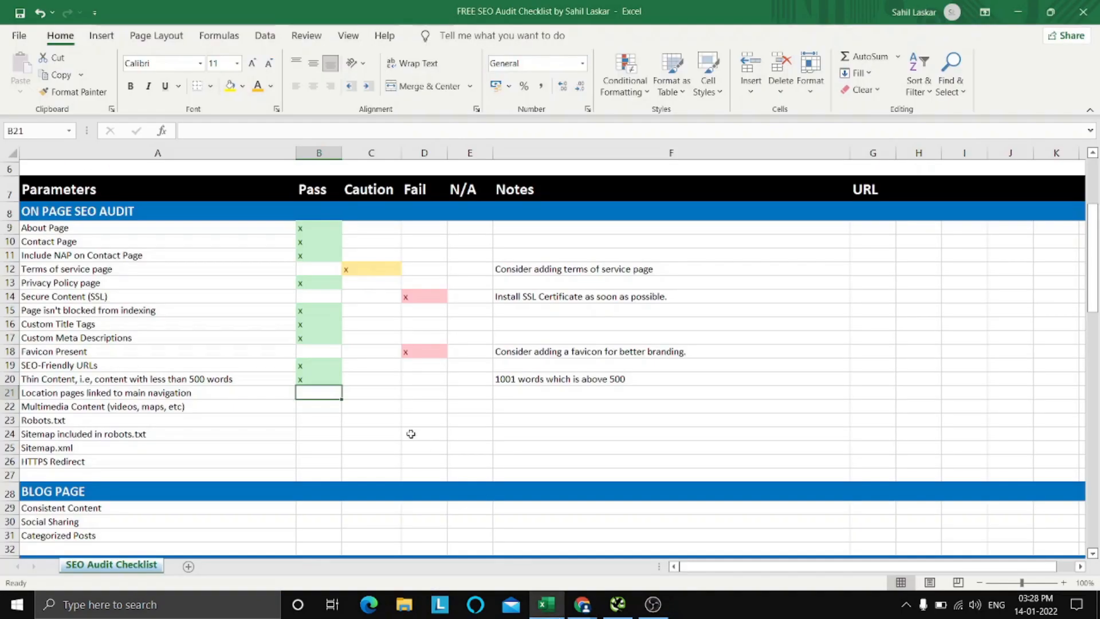
{"action": "type", "text": "x"}
{"action": "key", "text": "Return"}
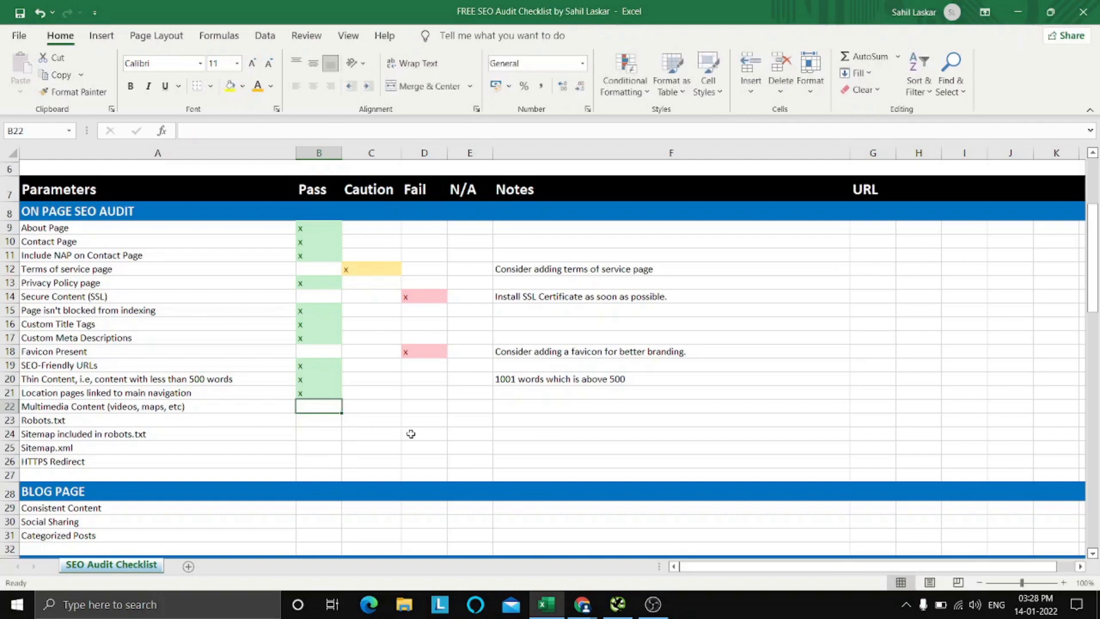
{"action": "key", "text": "Up"}
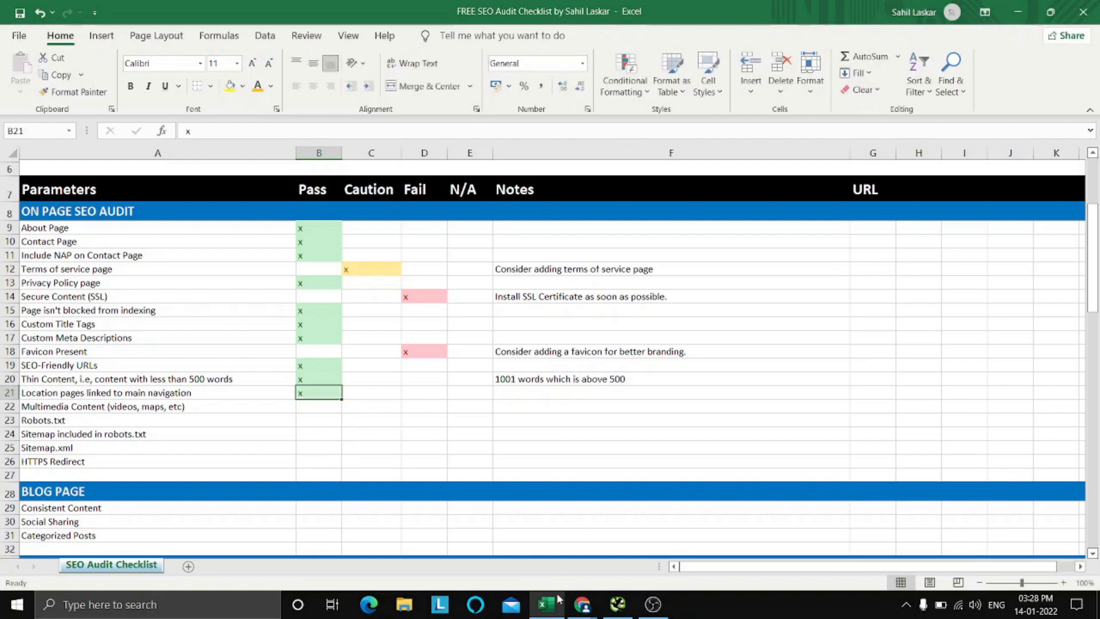
Switch to Chrome and review the map and list of covered locations on the Serviced Area page.
{"action": "key", "text": "alt+Tab"}
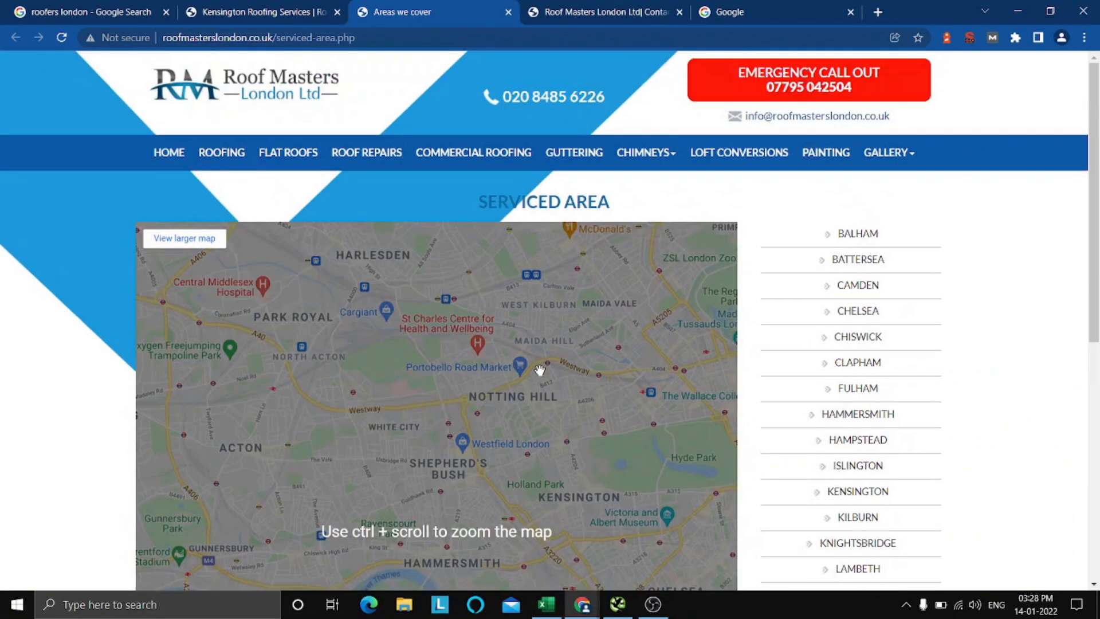
{"action": "scroll", "coordinate": [969, 294], "scroll_direction": "down", "scroll_amount": 1}
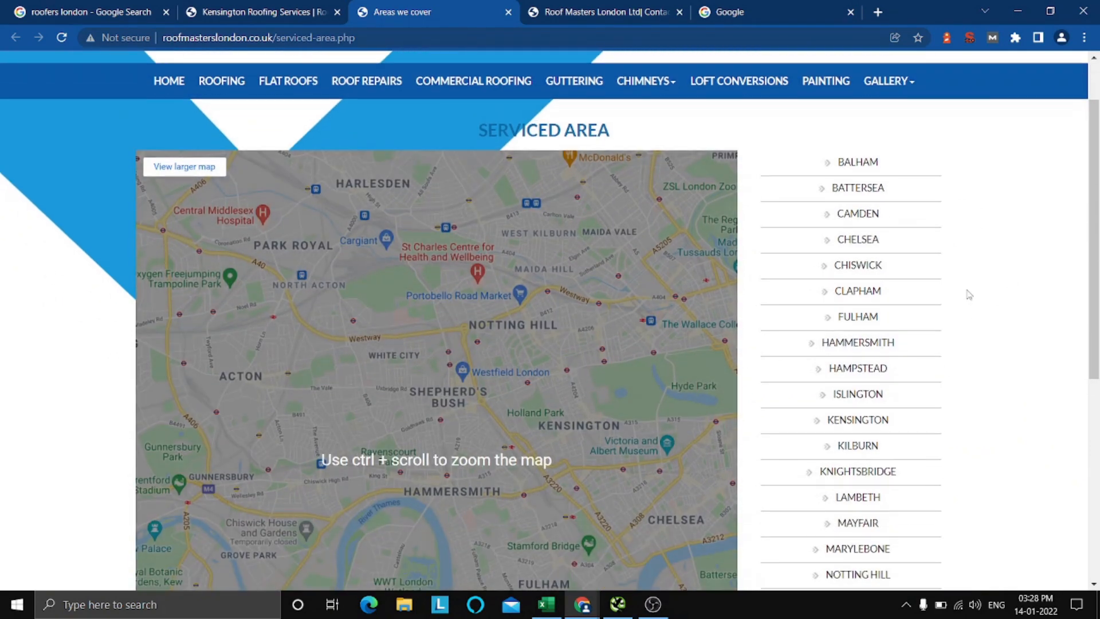
{"action": "scroll", "coordinate": [969, 295], "scroll_direction": "down", "scroll_amount": 5}
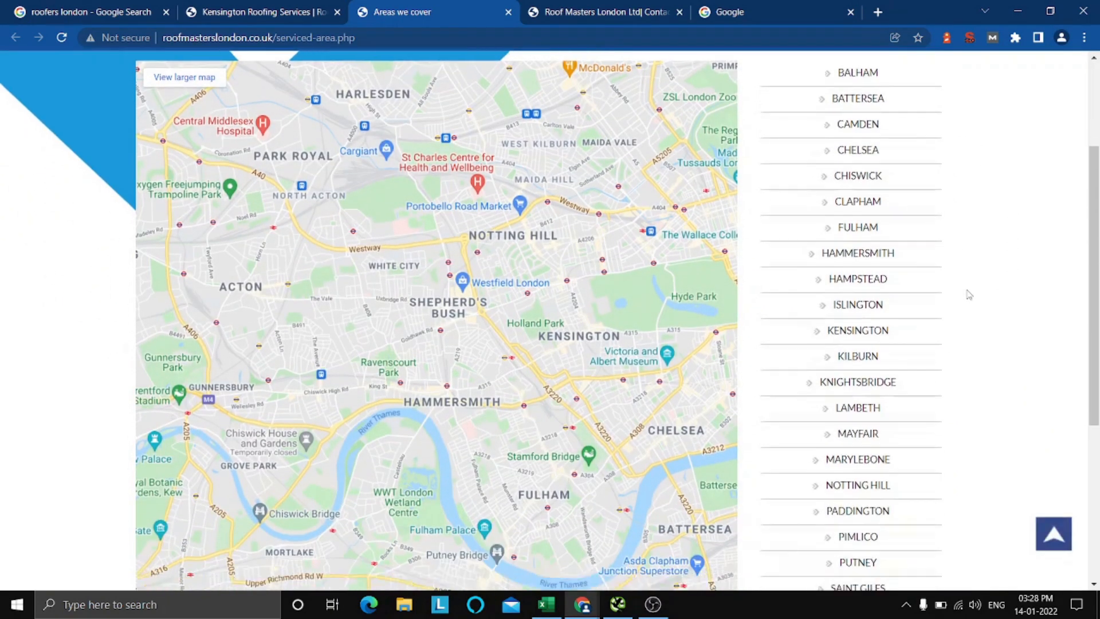
{"action": "scroll", "coordinate": [969, 295], "scroll_direction": "up", "scroll_amount": 4}
{"action": "scroll", "coordinate": [969, 294], "scroll_direction": "up", "scroll_amount": 1}
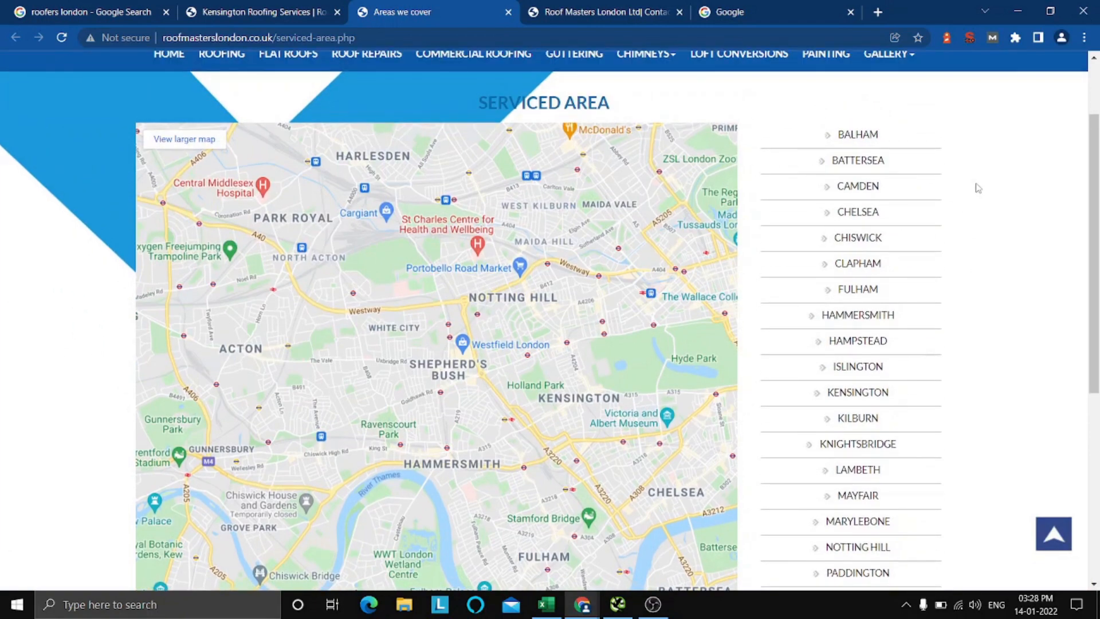
{"action": "left_click", "coordinate": [239, 7]}
{"action": "left_click", "coordinate": [373, 7]}
{"action": "scroll", "coordinate": [622, 255], "scroll_direction": "down", "scroll_amount": 5}
{"action": "scroll", "coordinate": [622, 255], "scroll_direction": "up", "scroll_amount": 5}
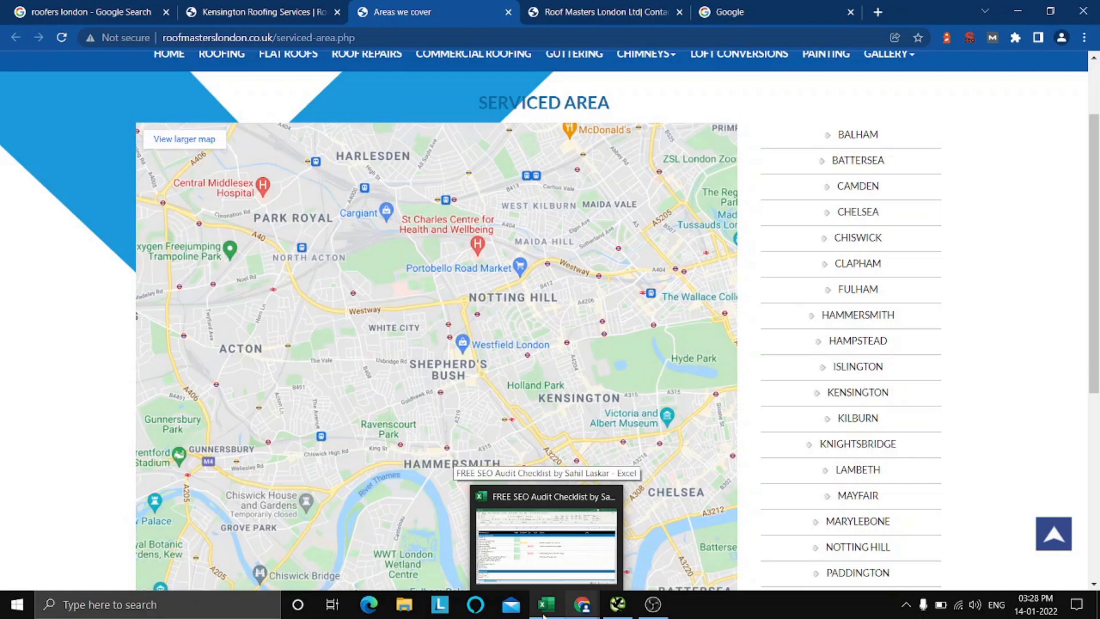
Switch to the Excel checklist and select the Pass cell for "Multimedia Content (videos, maps, etc)".
{"action": "left_click", "coordinate": [543, 612]}
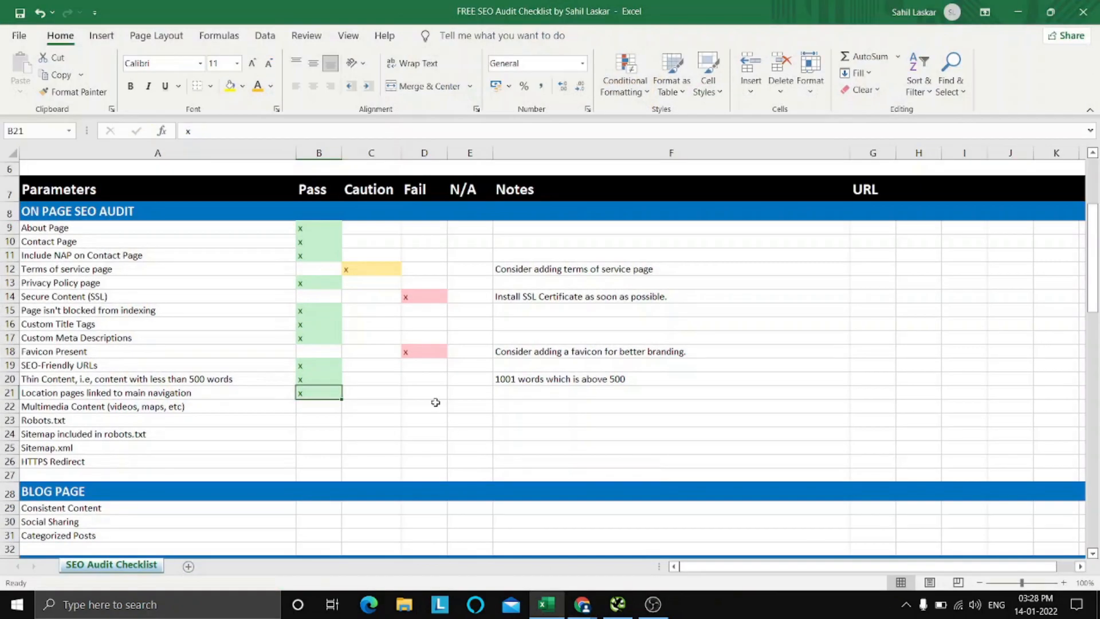
{"action": "left_click", "coordinate": [436, 405]}
{"action": "left_click", "coordinate": [329, 404]}
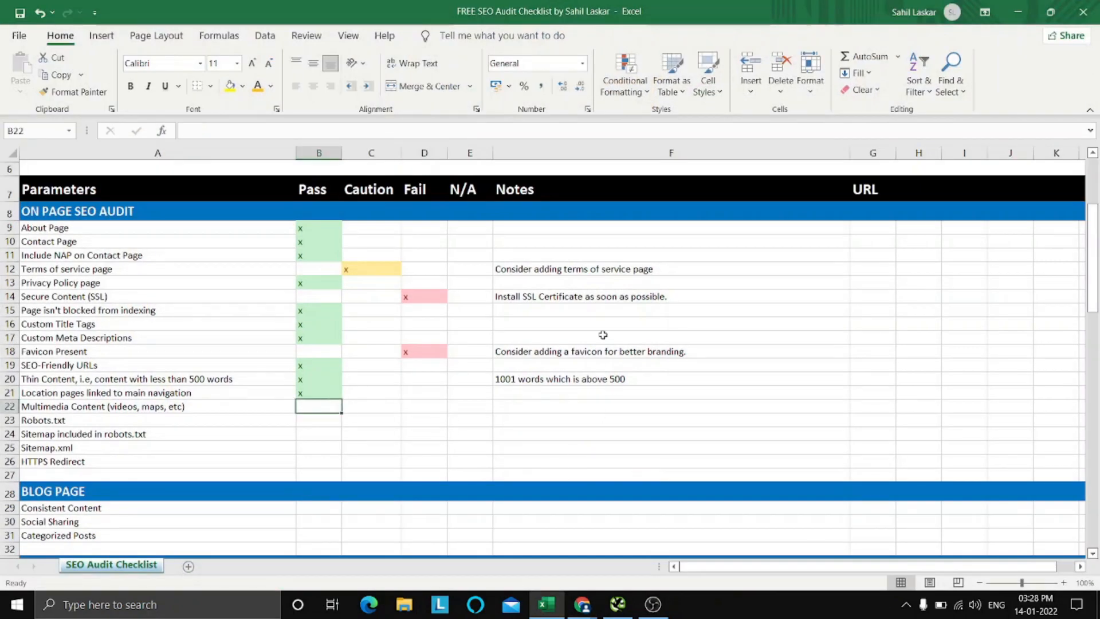
Switch to Chrome and examine the Serviced Area page and the full homepage for maps, images and videos.
{"action": "left_click", "coordinate": [582, 605]}
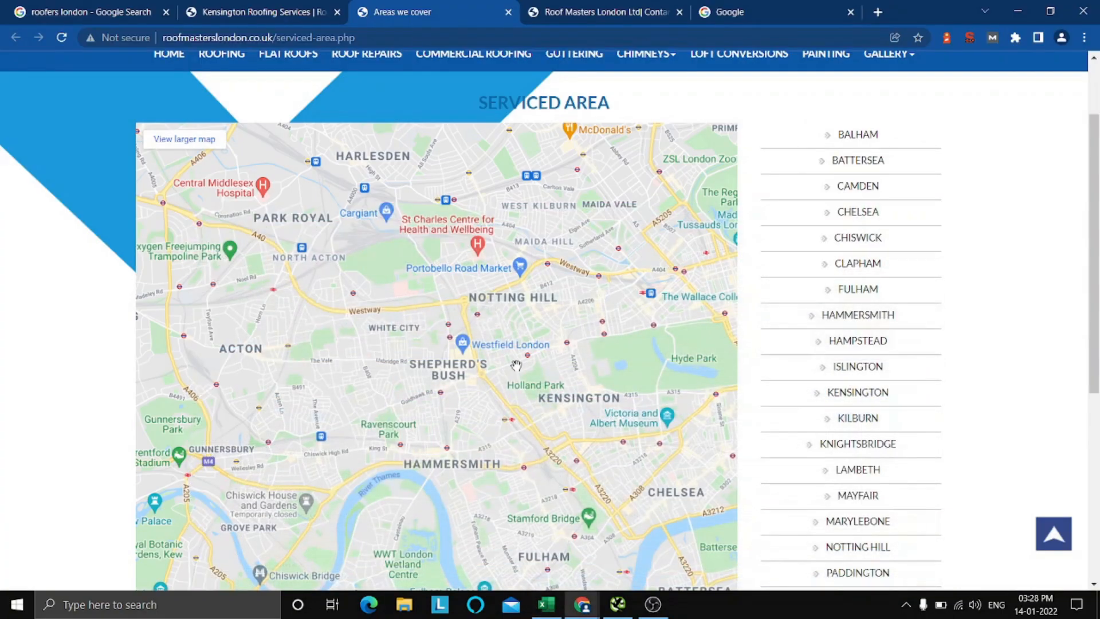
{"action": "scroll", "coordinate": [447, 283], "scroll_direction": "down", "scroll_amount": 5}
{"action": "scroll", "coordinate": [430, 275], "scroll_direction": "up", "scroll_amount": 6}
{"action": "left_click", "coordinate": [252, 11]}
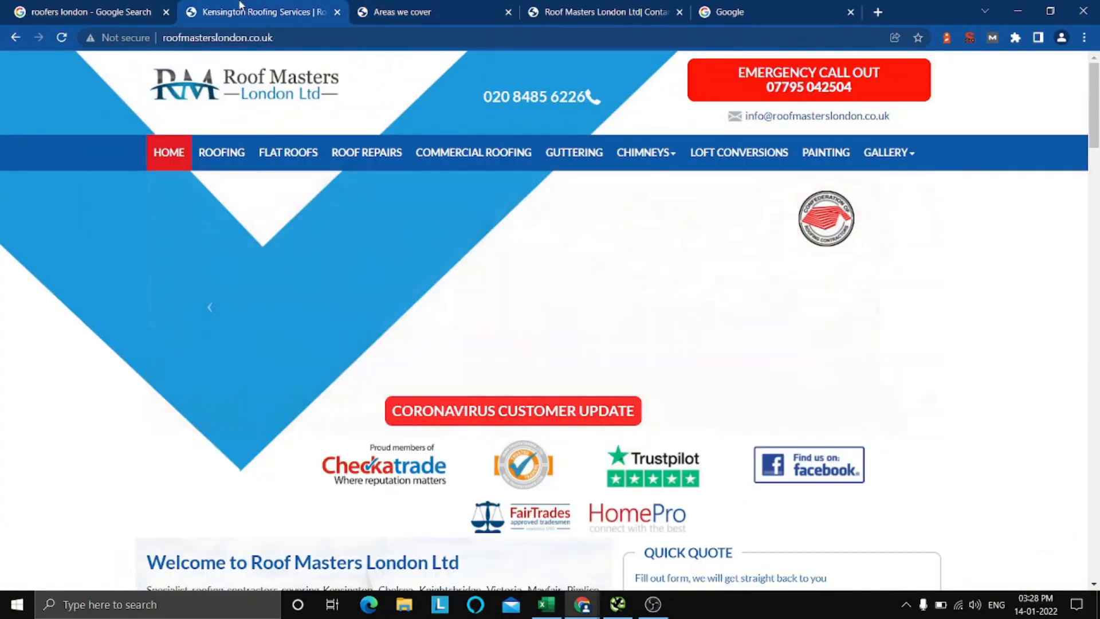
{"action": "scroll", "coordinate": [570, 242], "scroll_direction": "down", "scroll_amount": 5}
{"action": "scroll", "coordinate": [570, 242], "scroll_direction": "down", "scroll_amount": 20}
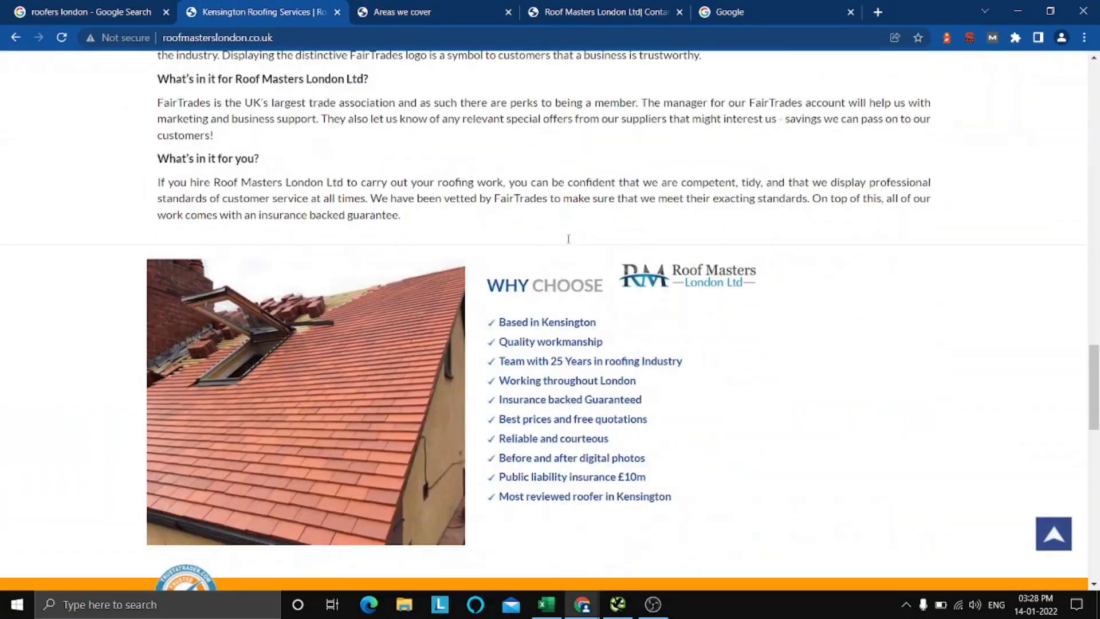
{"action": "scroll", "coordinate": [567, 236], "scroll_direction": "down", "scroll_amount": 10}
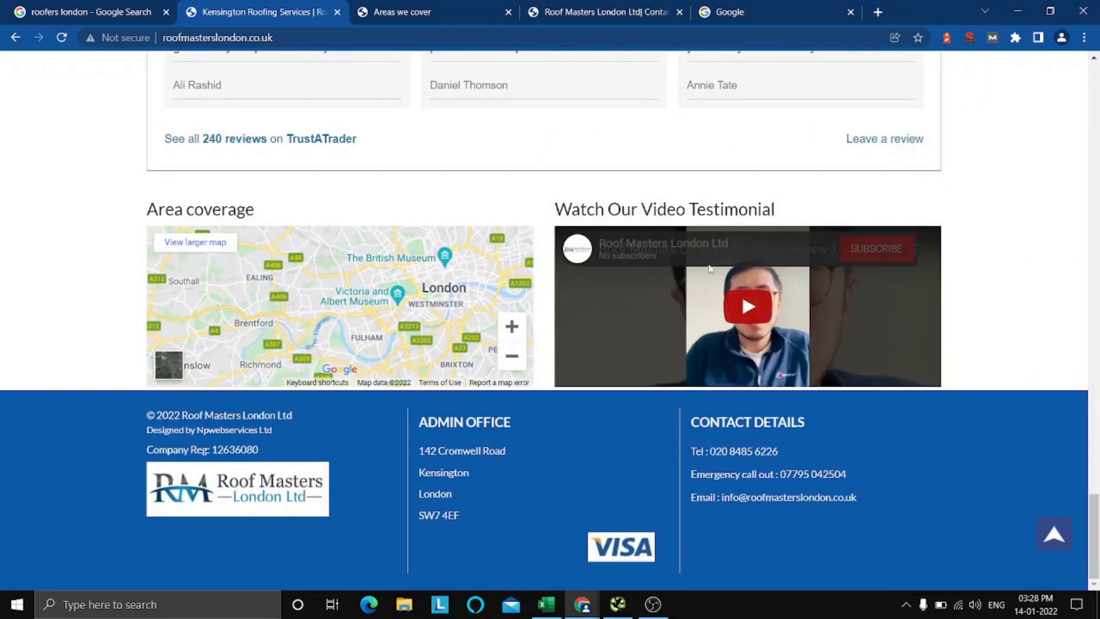
{"action": "scroll", "coordinate": [1093, 304], "scroll_direction": "up", "scroll_amount": 7}
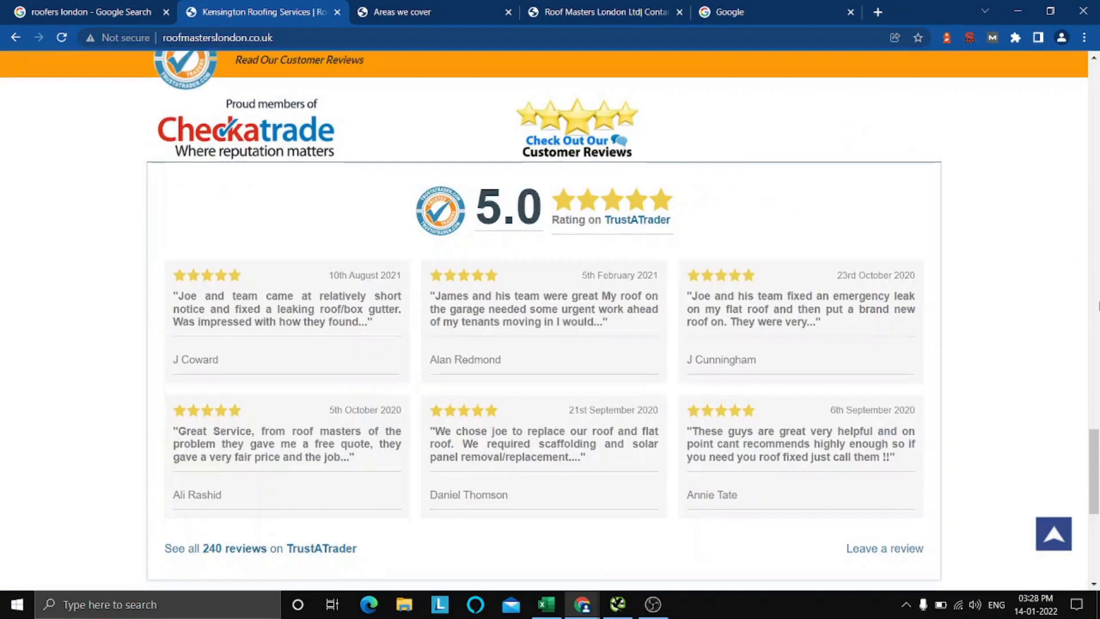
{"action": "scroll", "coordinate": [1093, 305], "scroll_direction": "down", "scroll_amount": 2}
{"action": "scroll", "coordinate": [935, 269], "scroll_direction": "down", "scroll_amount": 5}
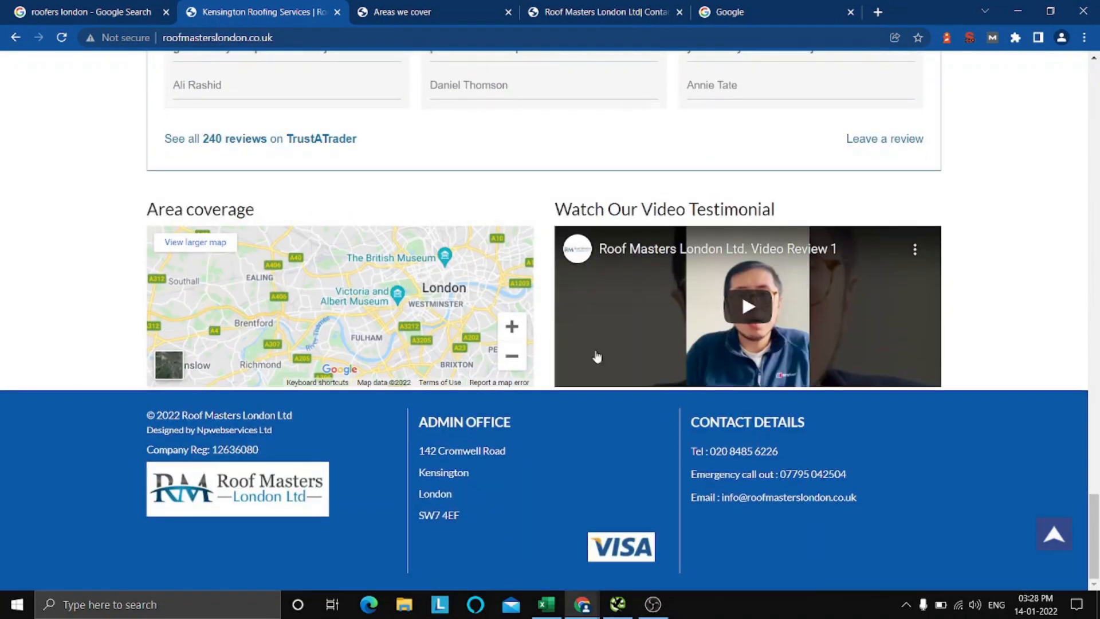
{"action": "scroll", "coordinate": [987, 290], "scroll_direction": "up", "scroll_amount": 8}
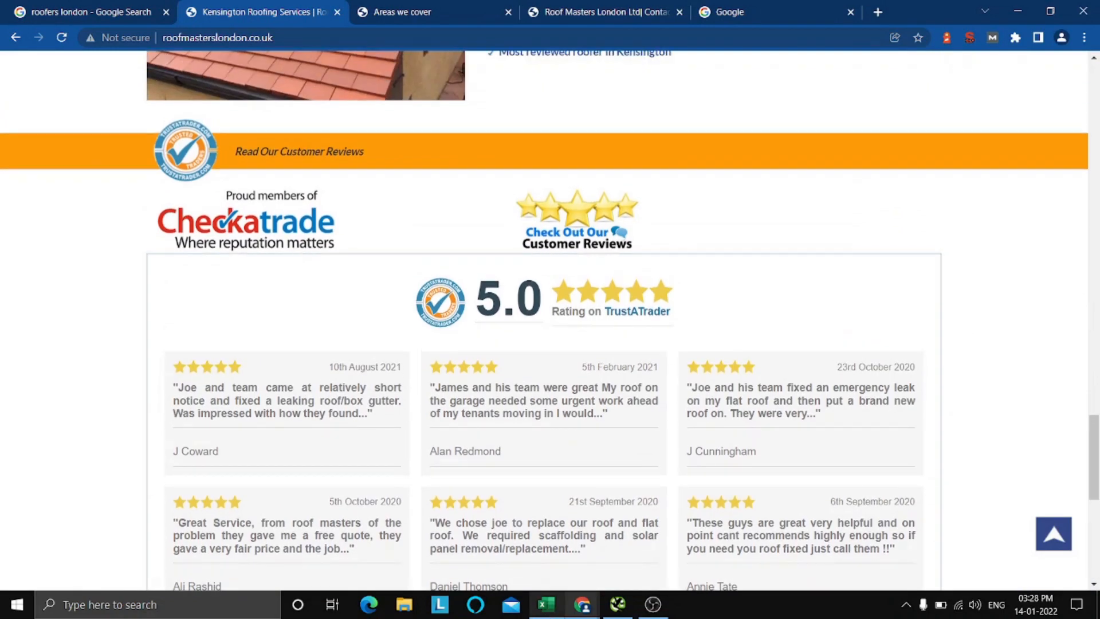
Switch to the Excel checklist and mark "Multimedia Content (videos, maps, etc)" with an x under Pass.
{"action": "left_click", "coordinate": [547, 605]}
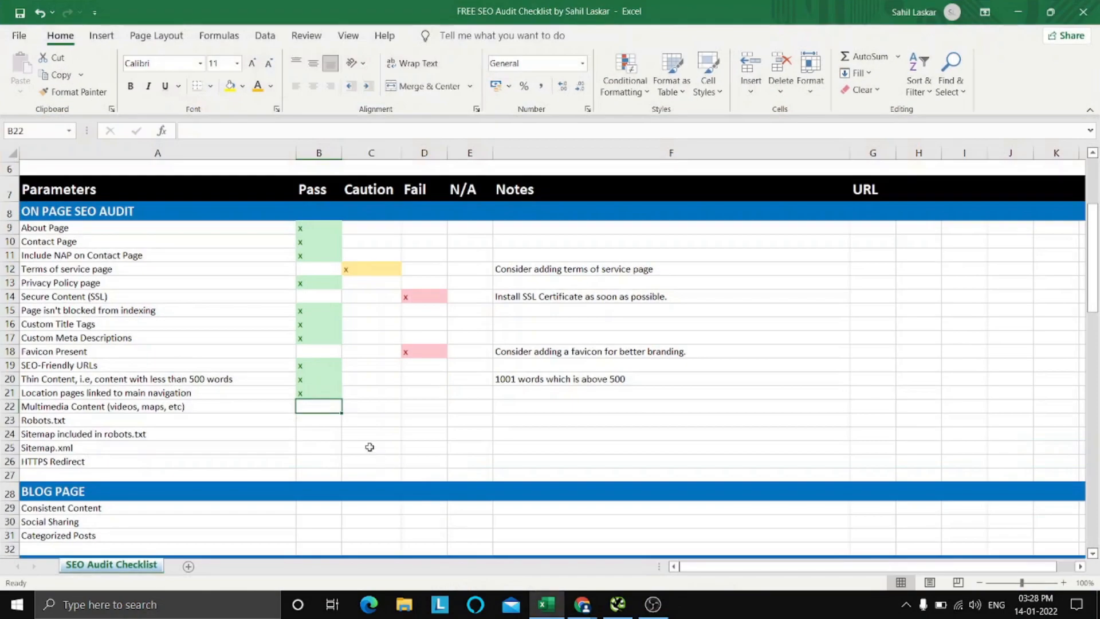
{"action": "type", "text": "x"}
{"action": "key", "text": "Return"}
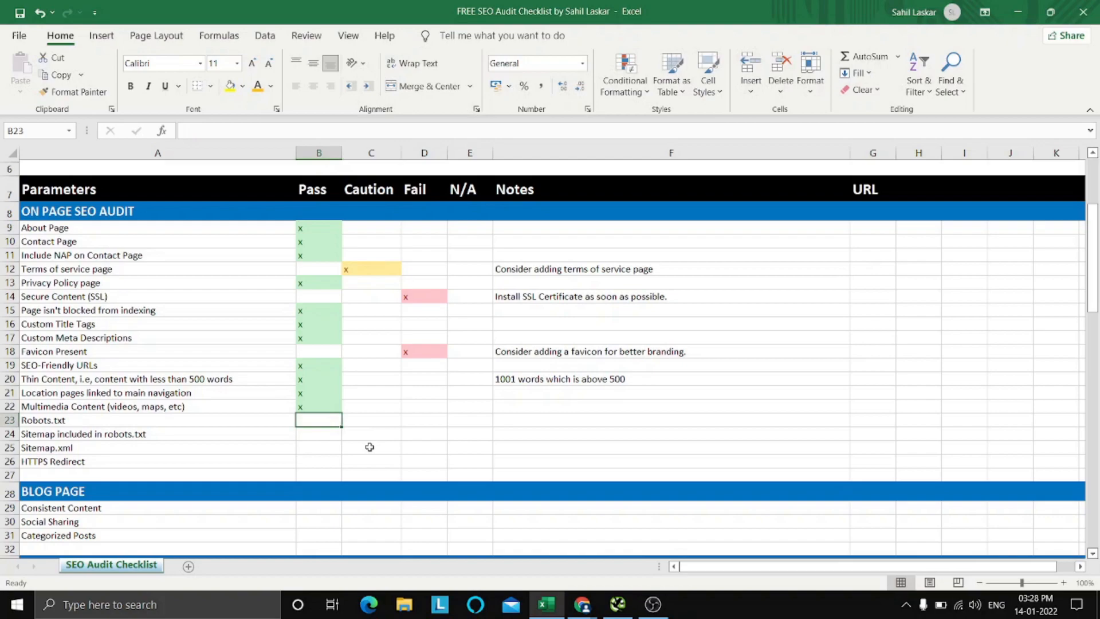
{"action": "left_click", "coordinate": [582, 604]}
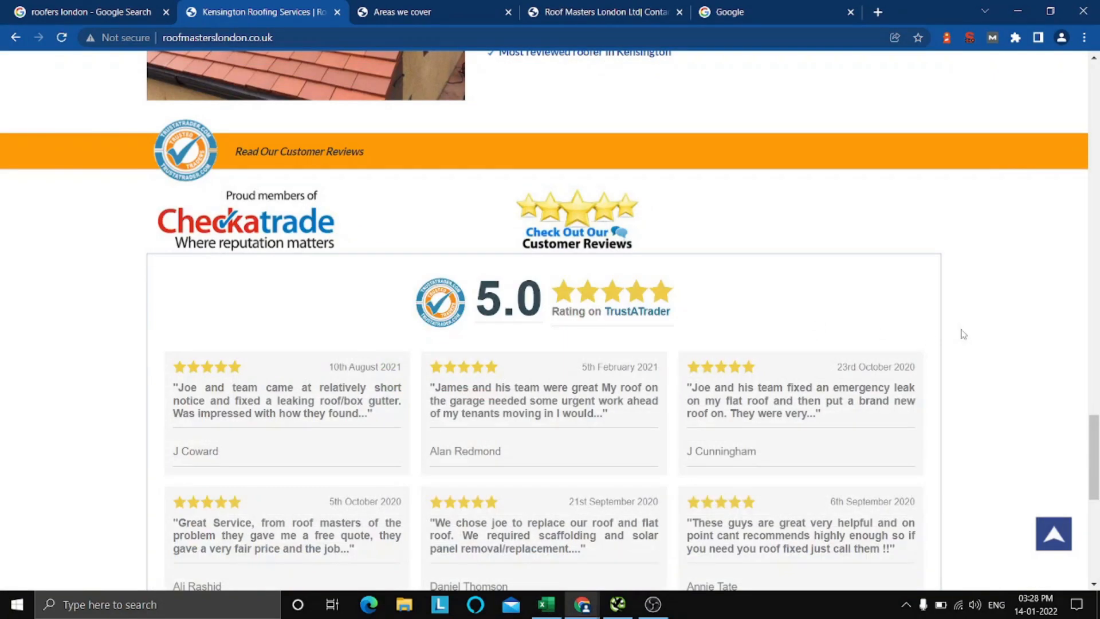
{"action": "scroll", "coordinate": [978, 148], "scroll_direction": "up", "scroll_amount": 15}
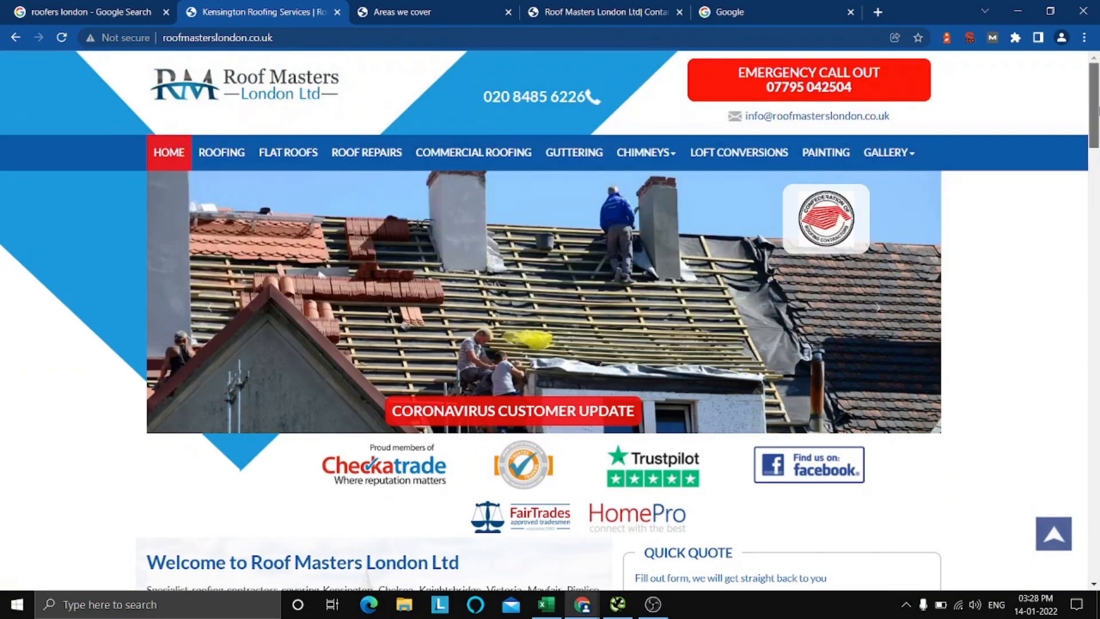
{"action": "left_click", "coordinate": [422, 38]}
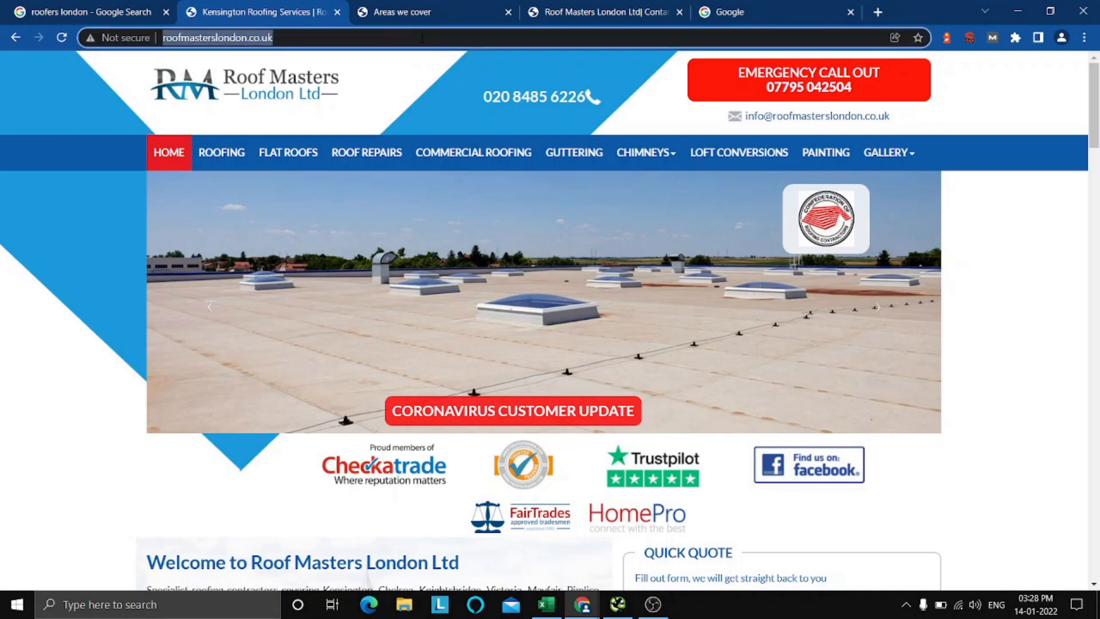
{"action": "left_click", "coordinate": [422, 38]}
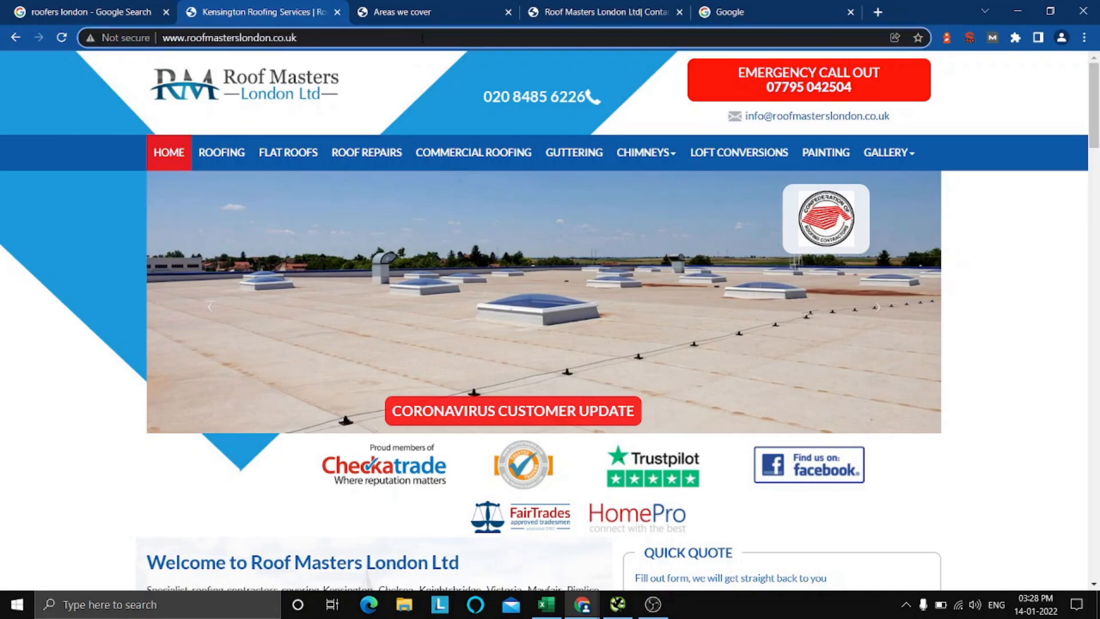
{"action": "type", "text": "/"}
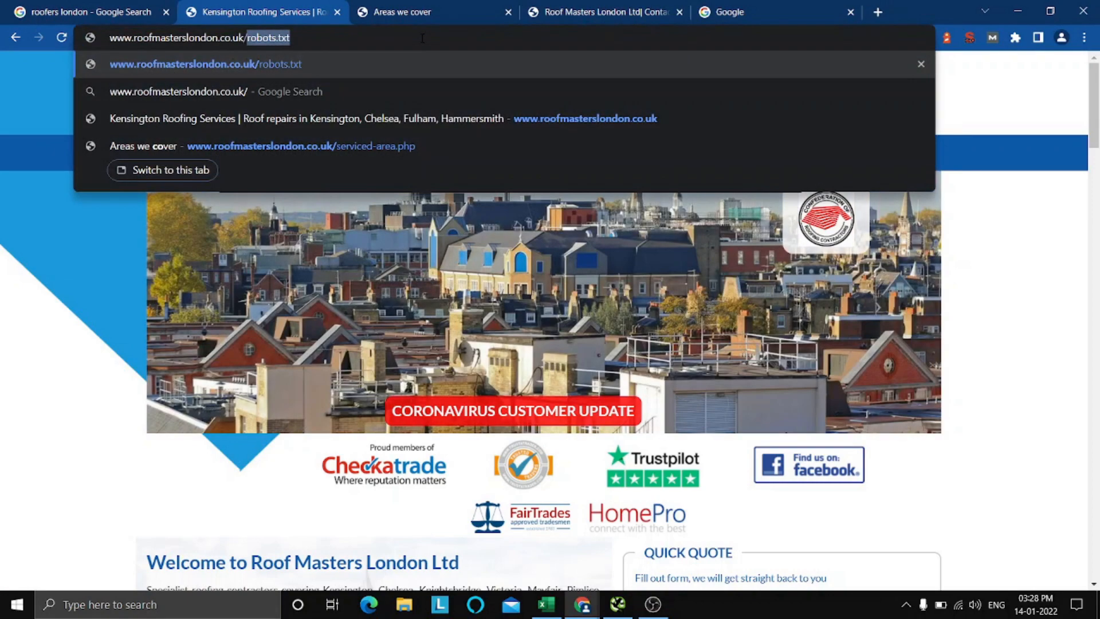
{"action": "type", "text": "robots."}
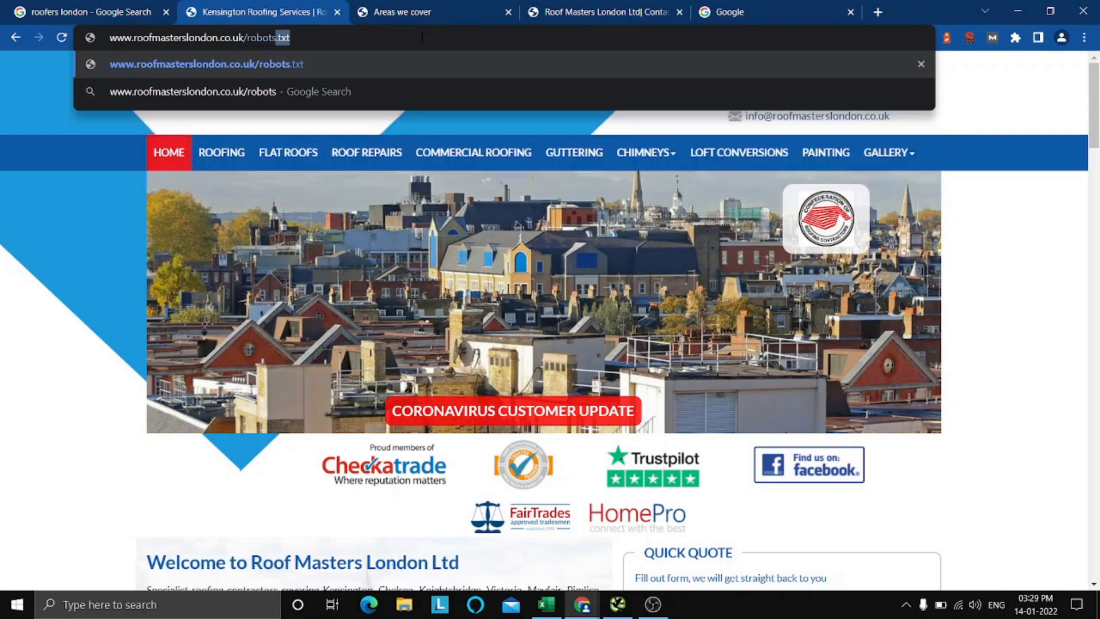
{"action": "type", "text": "txt5"}
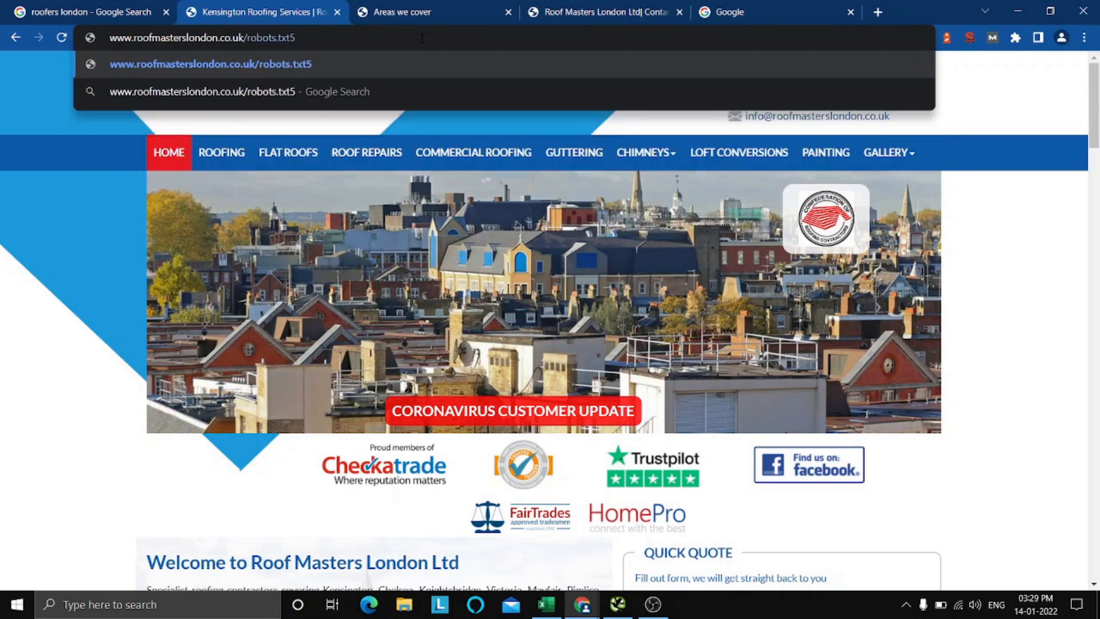
{"action": "key", "text": "BackSpace"}
{"action": "key", "text": "Return"}
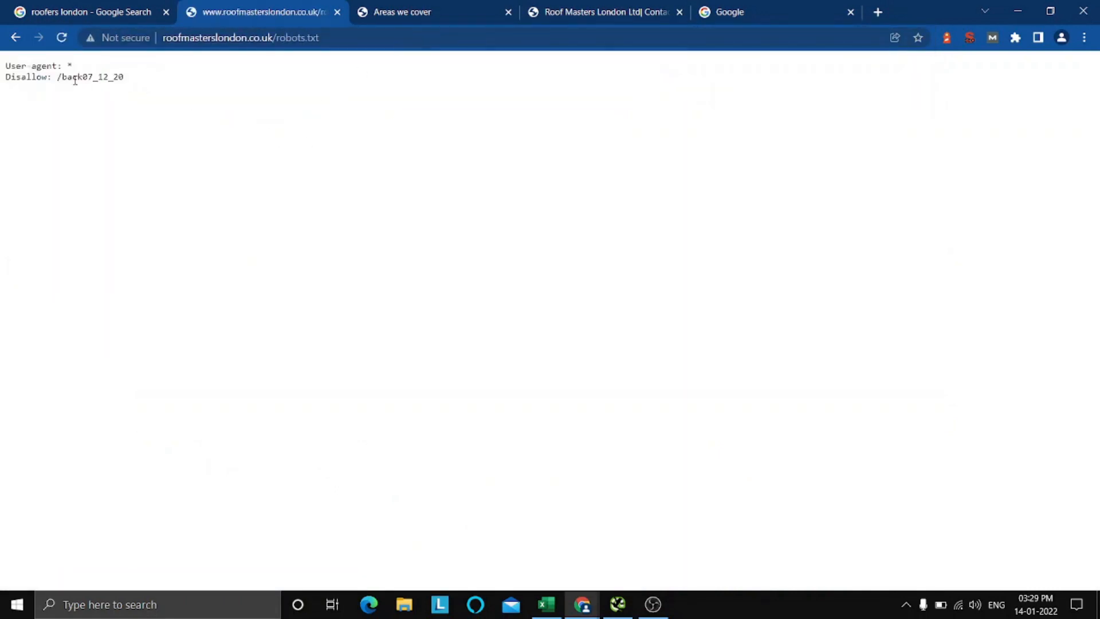
Examine the user-agent and Disallow lines in the robots.txt file.
{"action": "left_click_drag", "start_coordinate": [53, 77], "coordinate": [138, 78]}
{"action": "left_click", "coordinate": [130, 81]}
{"action": "left_click_drag", "start_coordinate": [124, 77], "coordinate": [72, 77]}
{"action": "left_click", "coordinate": [152, 107]}
{"action": "left_click_drag", "start_coordinate": [5, 81], "coordinate": [147, 88]}
{"action": "left_click", "coordinate": [150, 88]}
{"action": "left_click", "coordinate": [16, 39]}
{"action": "left_click", "coordinate": [357, 36]}
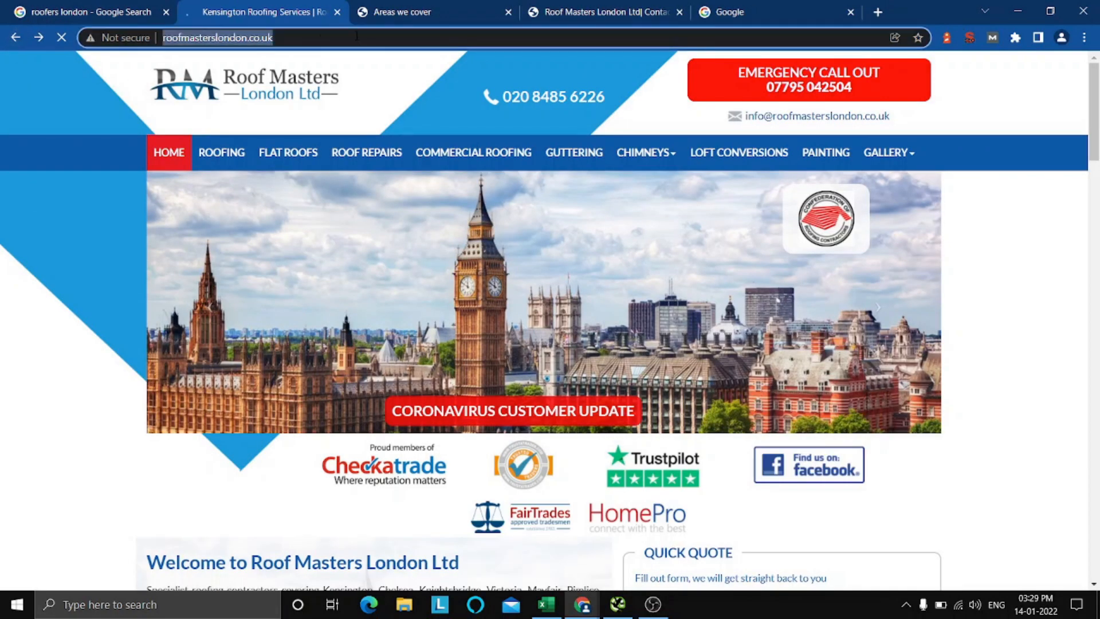
{"action": "left_click", "coordinate": [356, 35]}
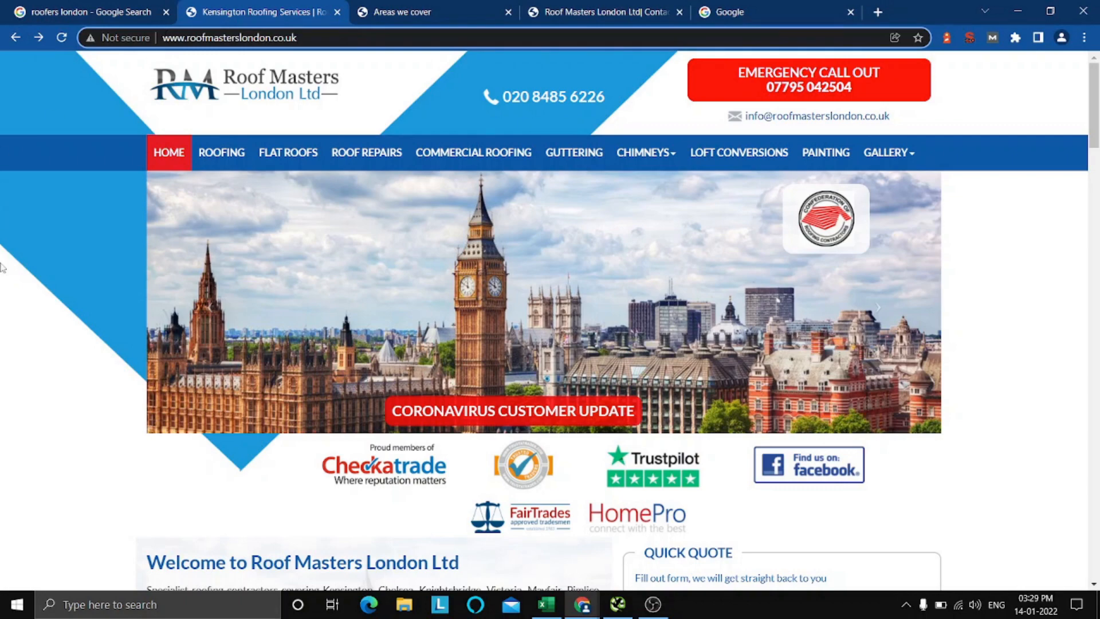
{"action": "key", "text": "Home"}
{"action": "type", "text": "site:"}
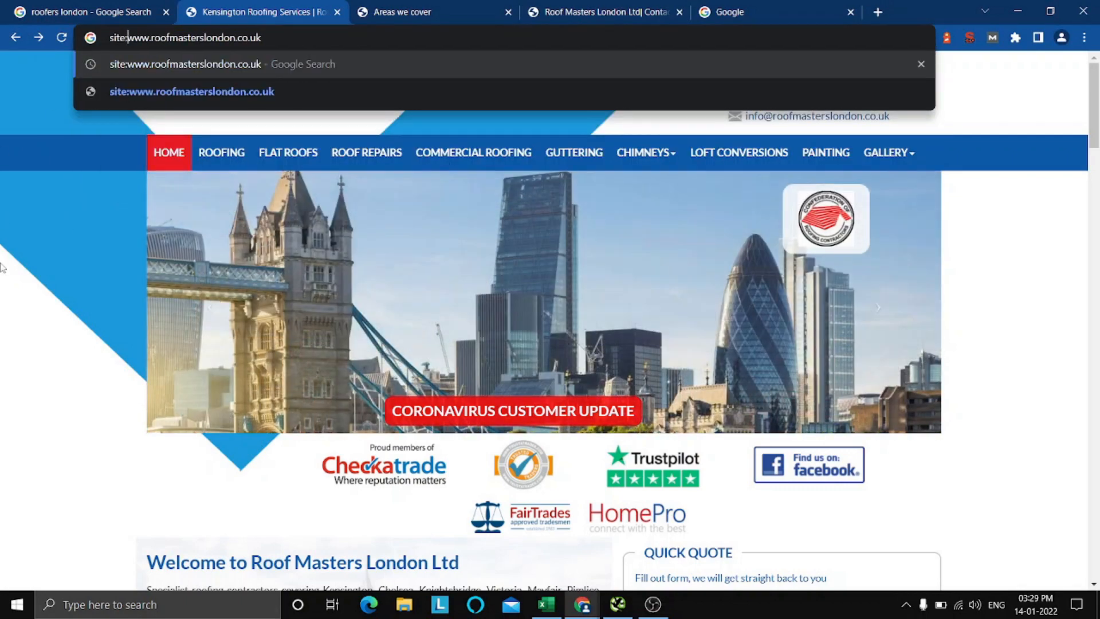
{"action": "key", "text": "Return"}
Examine the result count and the indexed pages listed for the site, and open the Roof Masters London Ltd homepage result.
{"action": "scroll", "coordinate": [206, 304], "scroll_direction": "down", "scroll_amount": 12}
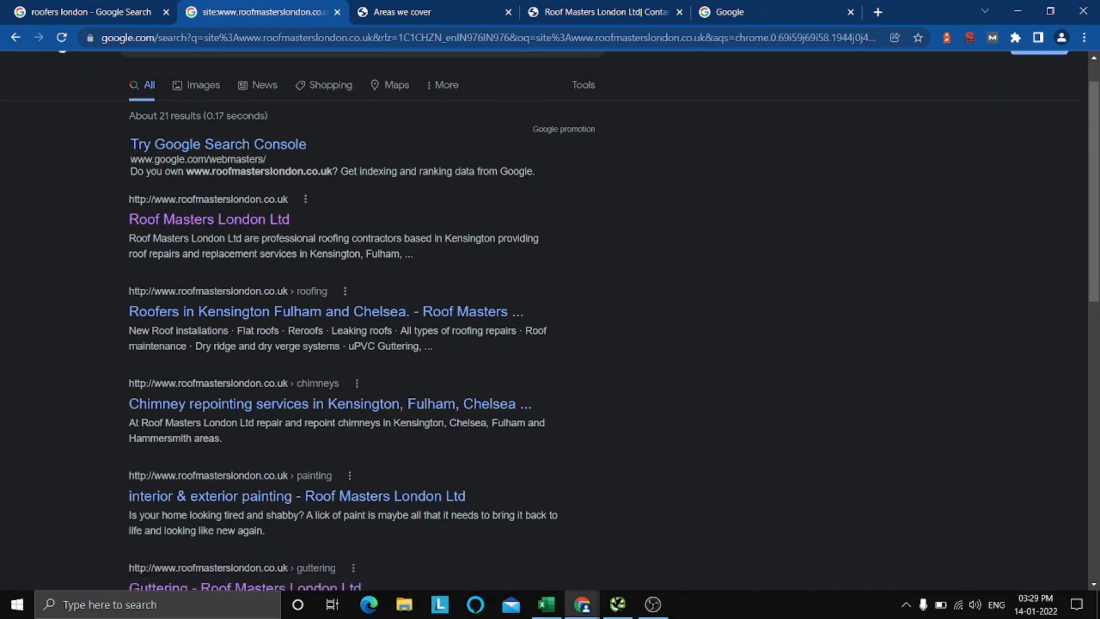
{"action": "scroll", "coordinate": [206, 304], "scroll_direction": "up", "scroll_amount": 10}
{"action": "scroll", "coordinate": [207, 305], "scroll_direction": "up", "scroll_amount": 3}
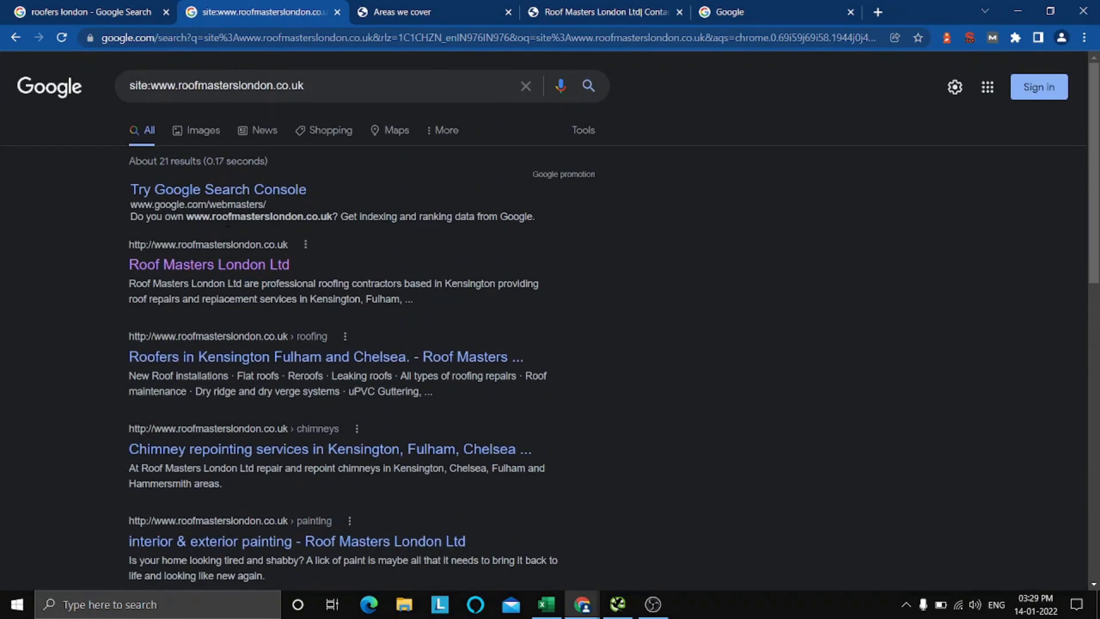
{"action": "left_click_drag", "start_coordinate": [158, 161], "coordinate": [184, 161]}
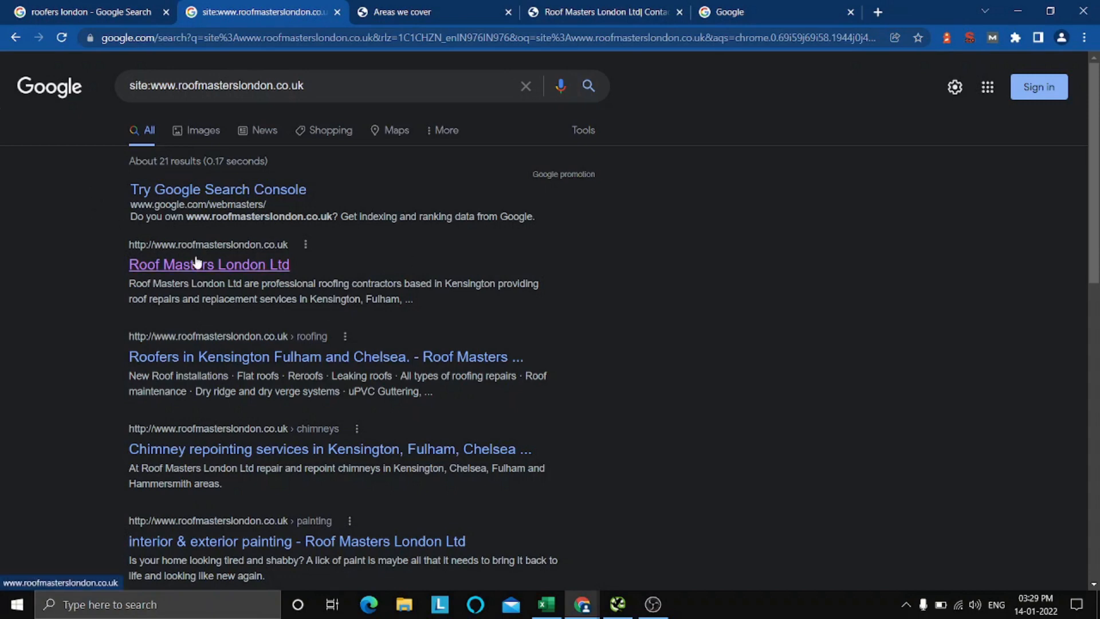
{"action": "scroll", "coordinate": [369, 373], "scroll_direction": "down", "scroll_amount": 10}
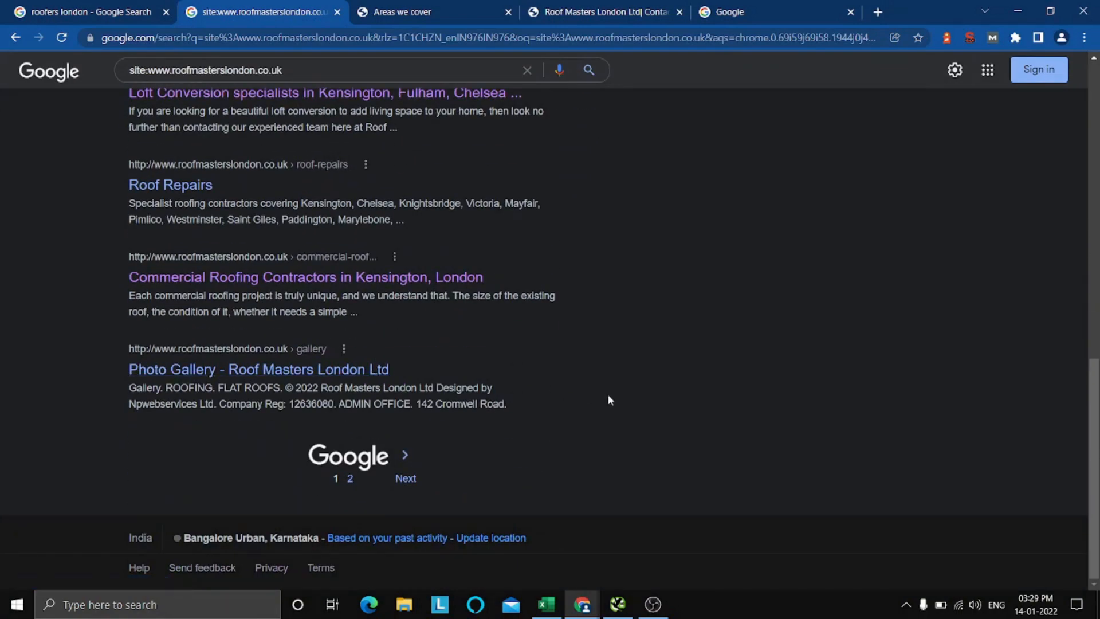
{"action": "scroll", "coordinate": [608, 400], "scroll_direction": "up", "scroll_amount": 10}
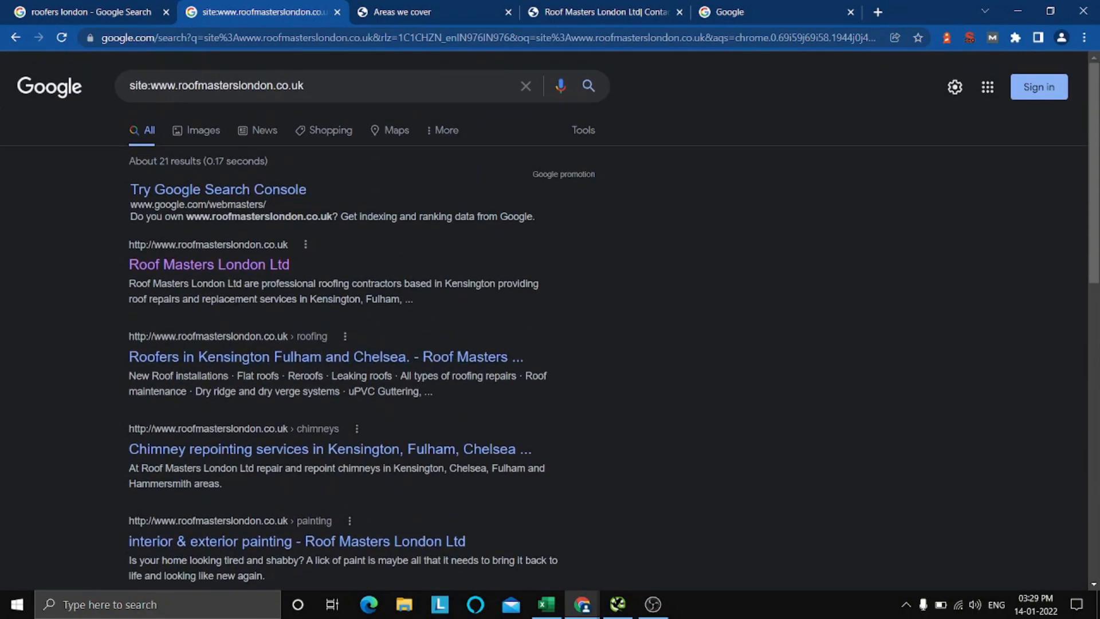
{"action": "left_click", "coordinate": [269, 266]}
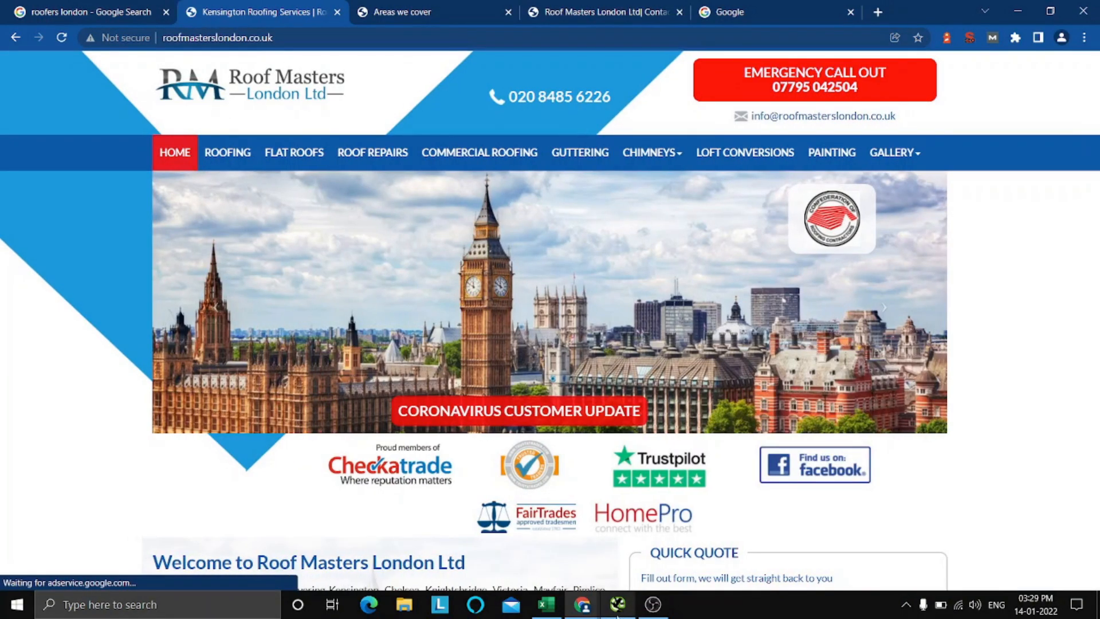
Switch to the Excel checklist and mark "Robots.txt" with an x under Pass.
{"action": "left_click", "coordinate": [561, 612]}
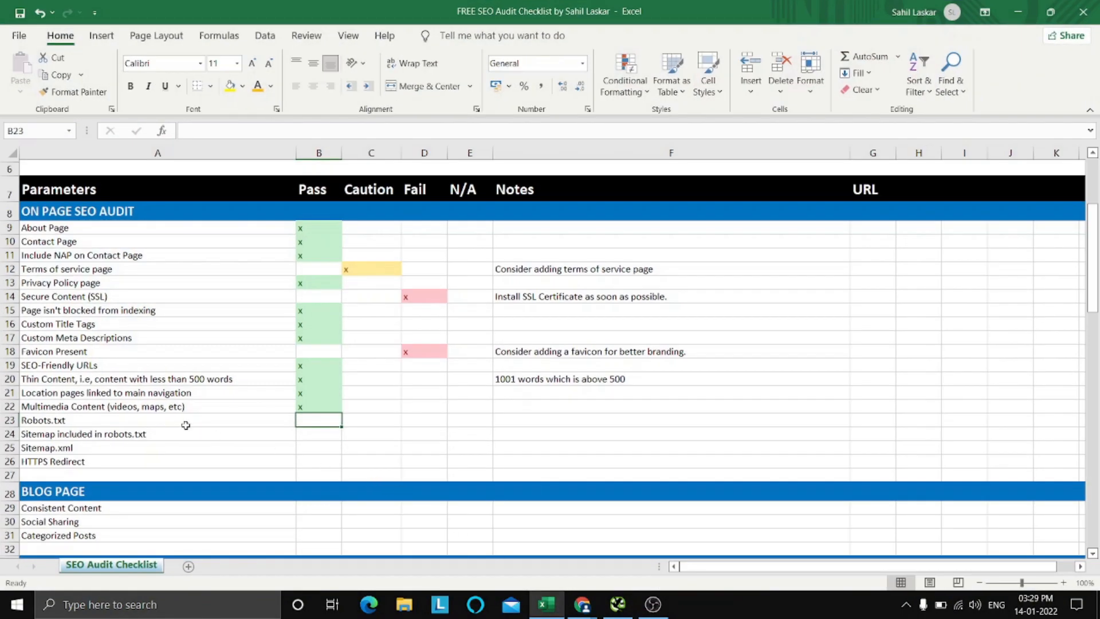
{"action": "type", "text": "x"}
{"action": "key", "text": "ctrl+Return"}
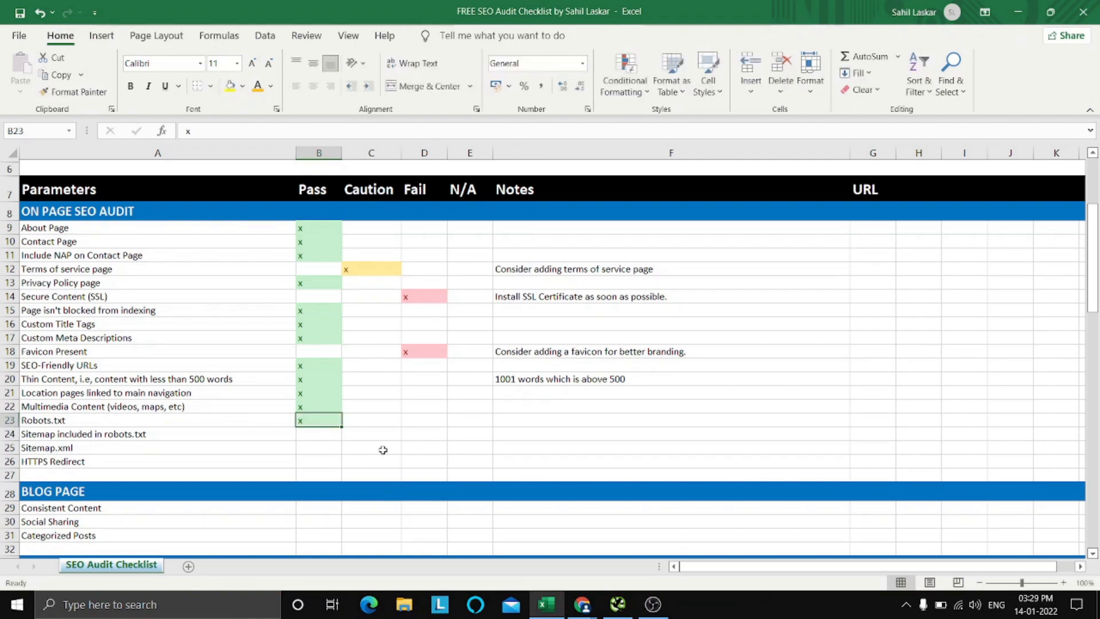
{"action": "left_click", "coordinate": [582, 605]}
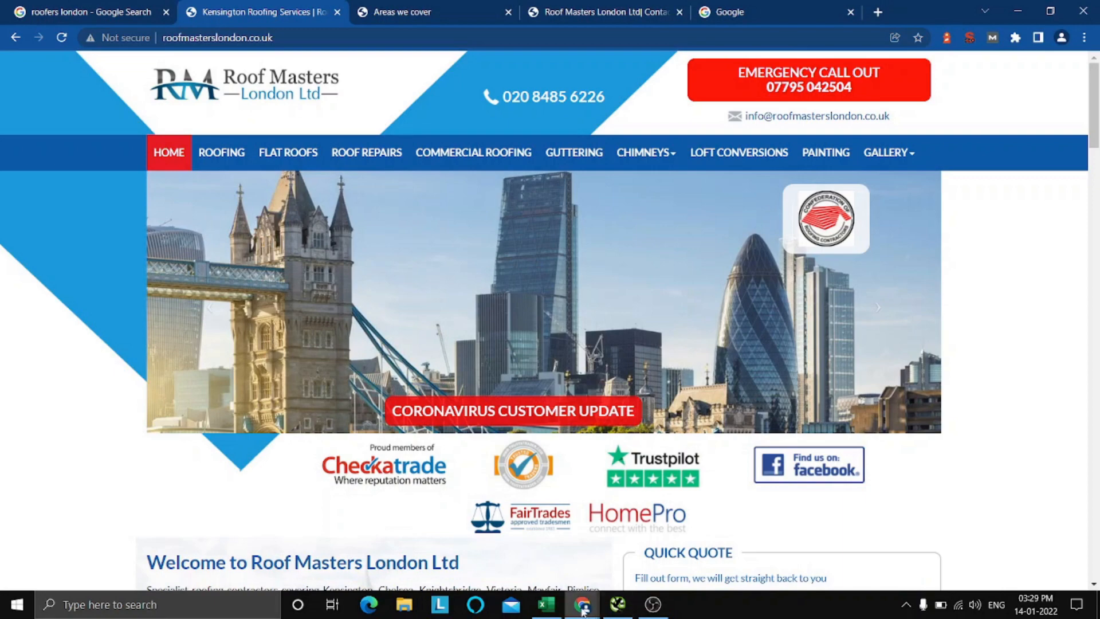
{"action": "mouse_move", "coordinate": [582, 609]}
{"action": "left_click", "coordinate": [637, 546]}
{"action": "left_click", "coordinate": [97, 8]}
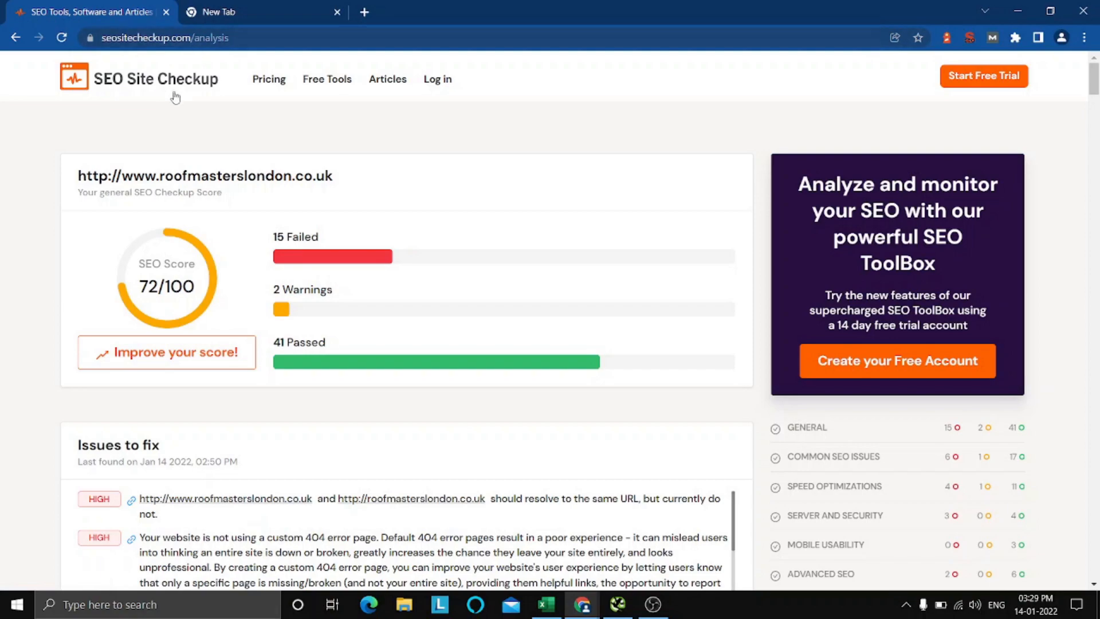
Look through the report's Common SEO issues and Speed optimizations sections to find the robots.txt and sitemap tests.
{"action": "scroll", "coordinate": [259, 124], "scroll_direction": "down", "scroll_amount": 5}
{"action": "scroll", "coordinate": [259, 128], "scroll_direction": "up", "scroll_amount": 3}
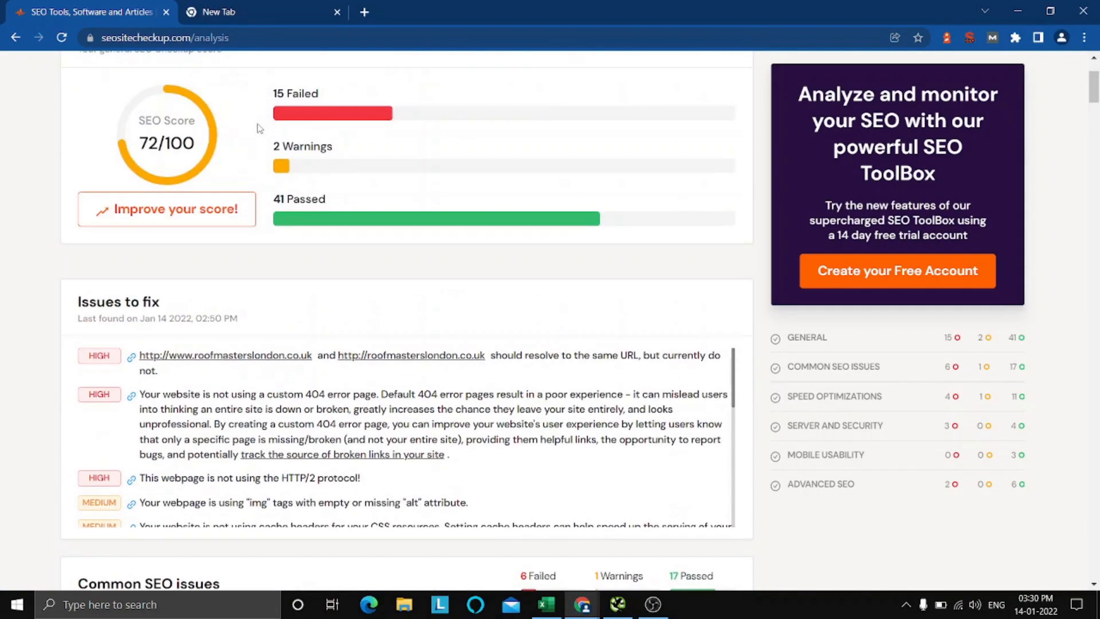
{"action": "scroll", "coordinate": [256, 128], "scroll_direction": "down", "scroll_amount": 3}
{"action": "scroll", "coordinate": [457, 188], "scroll_direction": "down", "scroll_amount": 5}
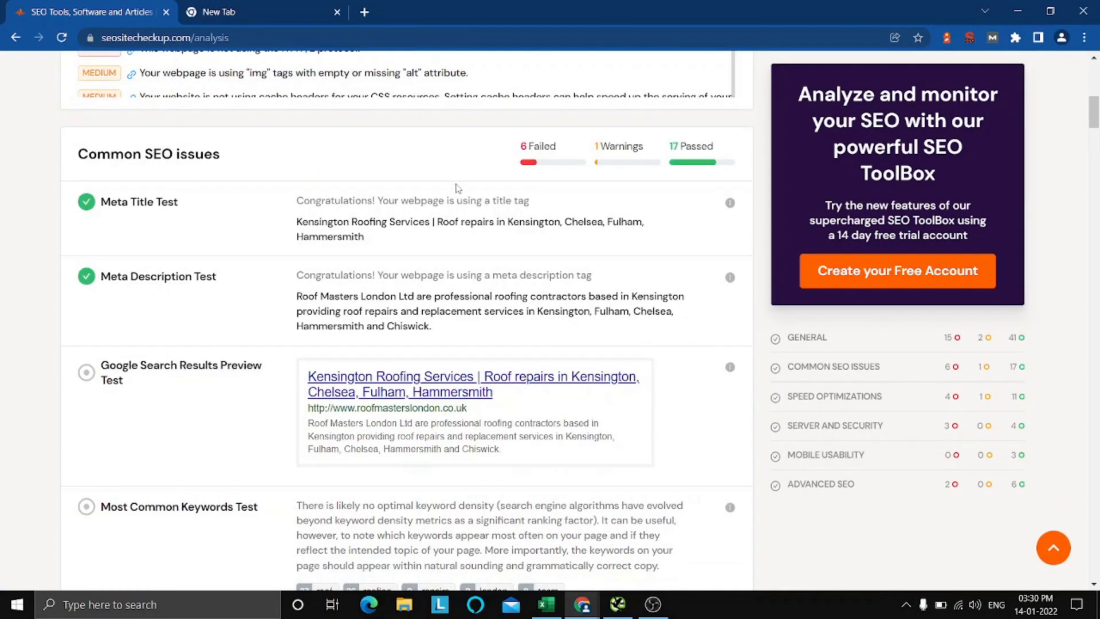
{"action": "scroll", "coordinate": [261, 214], "scroll_direction": "down", "scroll_amount": 15}
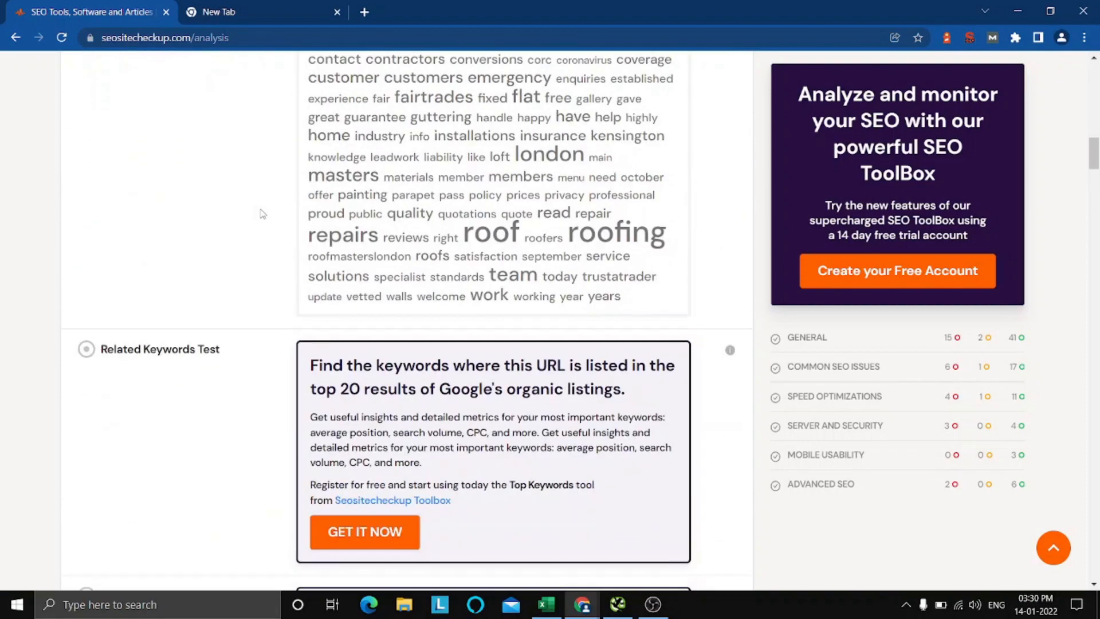
{"action": "scroll", "coordinate": [259, 214], "scroll_direction": "down", "scroll_amount": 8}
{"action": "scroll", "coordinate": [189, 130], "scroll_direction": "up", "scroll_amount": 4}
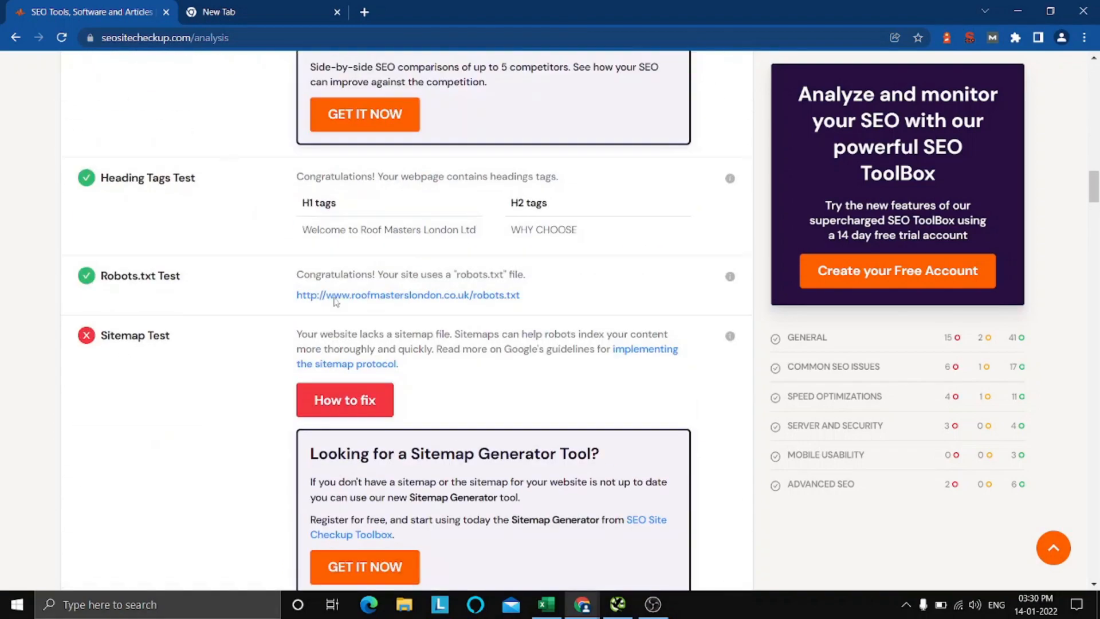
{"action": "scroll", "coordinate": [336, 302], "scroll_direction": "down", "scroll_amount": 20}
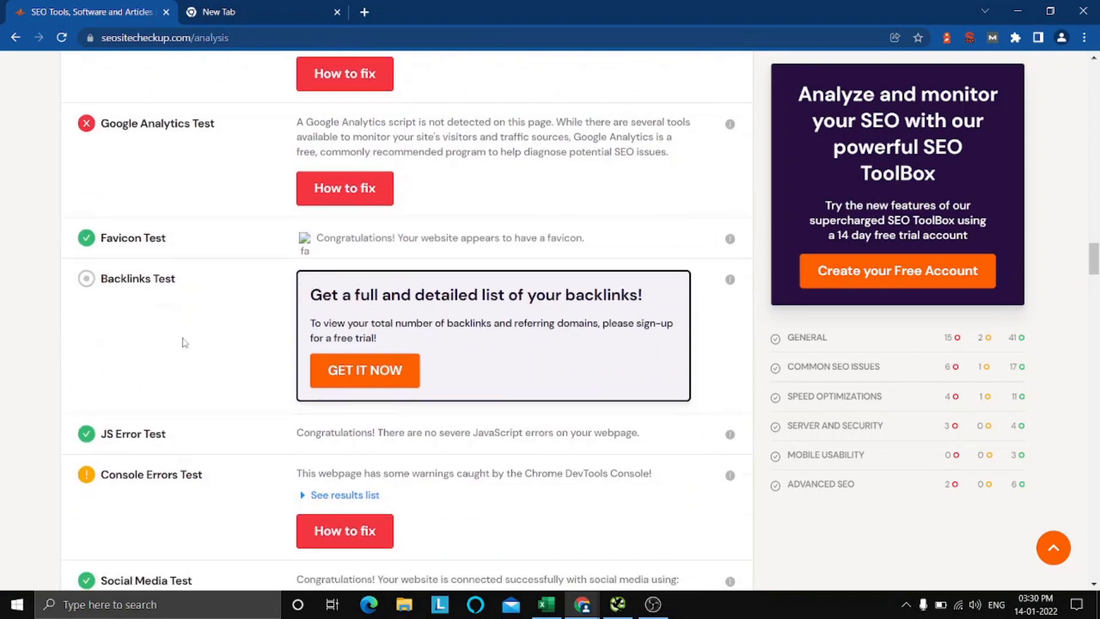
{"action": "scroll", "coordinate": [184, 343], "scroll_direction": "up", "scroll_amount": 14}
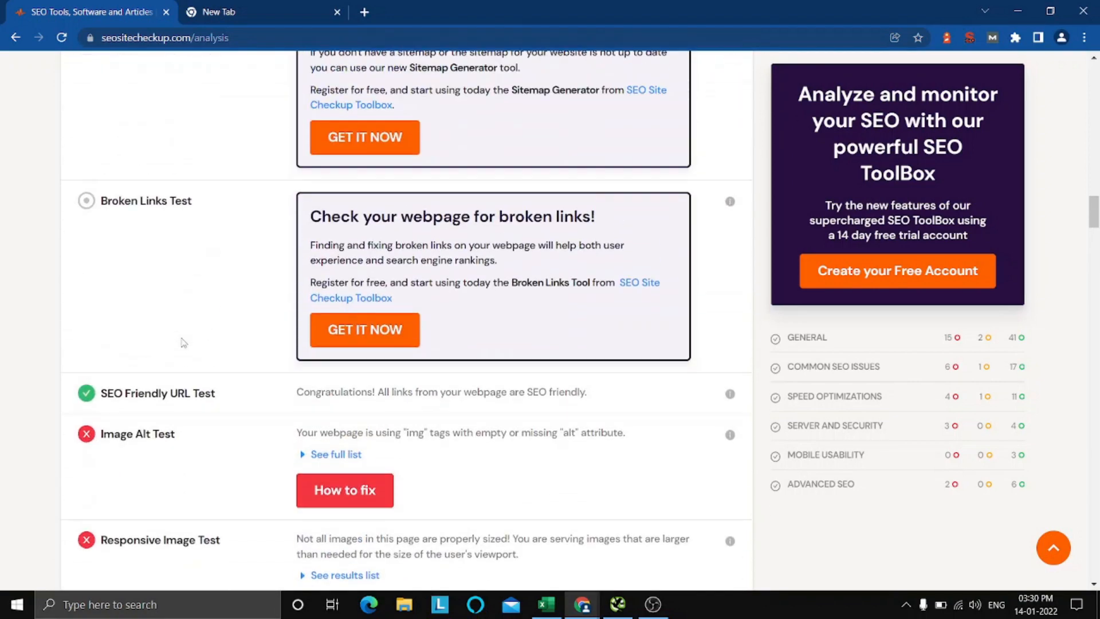
{"action": "scroll", "coordinate": [184, 342], "scroll_direction": "down", "scroll_amount": 14}
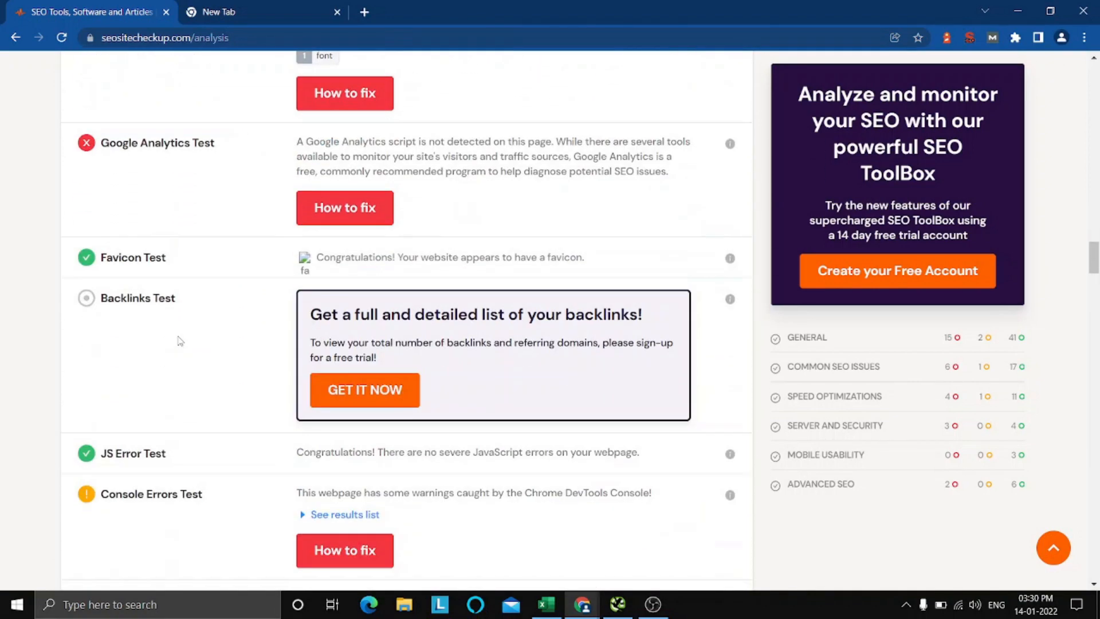
{"action": "scroll", "coordinate": [180, 341], "scroll_direction": "down", "scroll_amount": 15}
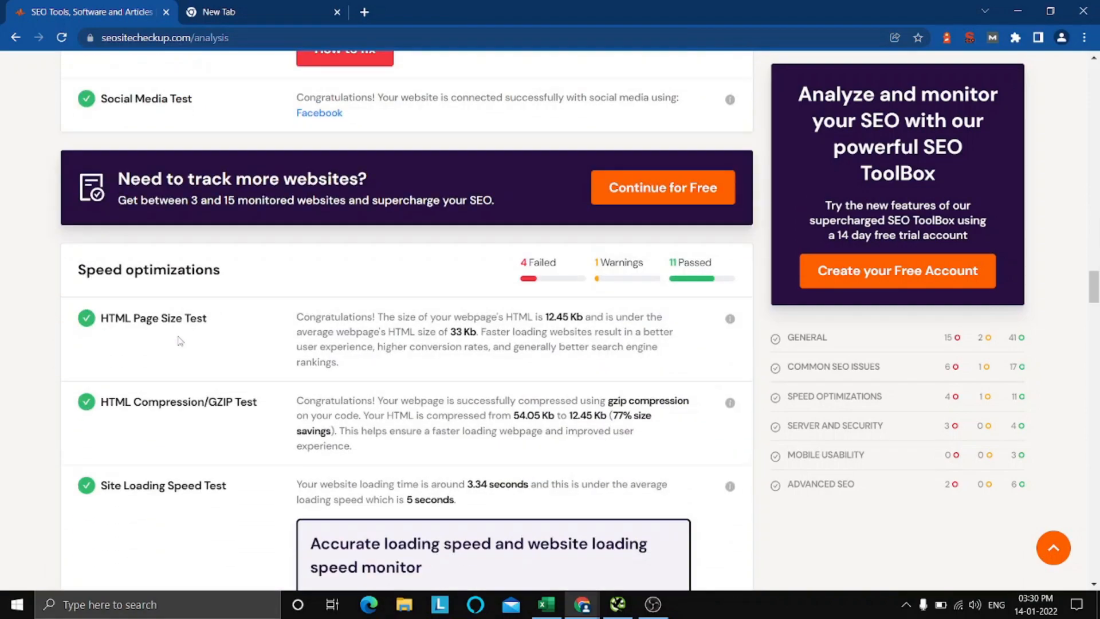
{"action": "scroll", "coordinate": [180, 341], "scroll_direction": "up", "scroll_amount": 15}
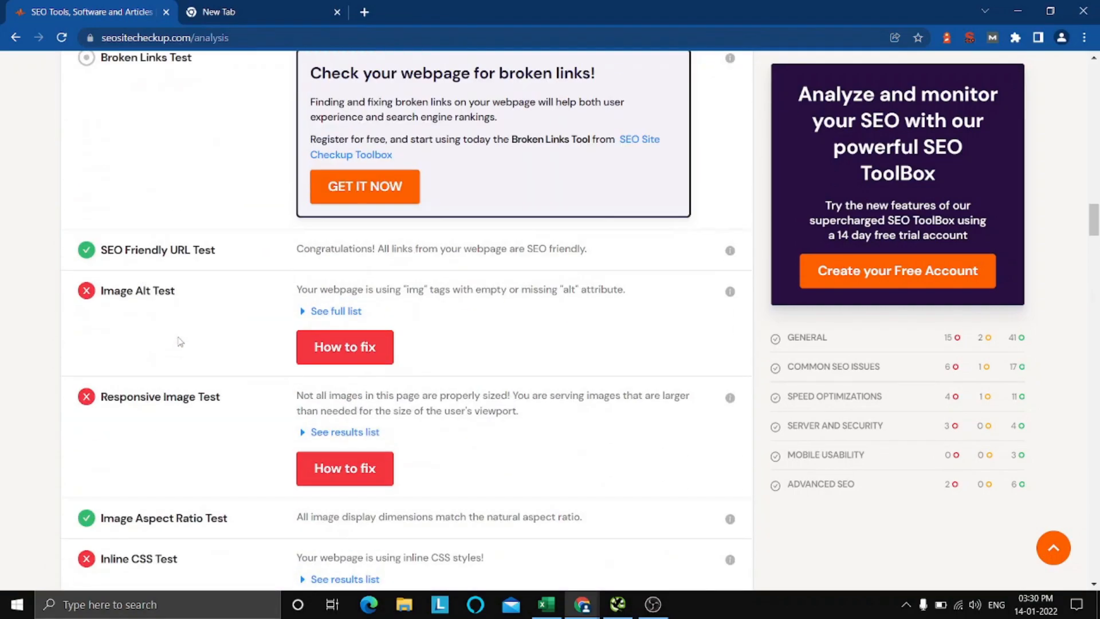
{"action": "scroll", "coordinate": [179, 343], "scroll_direction": "up", "scroll_amount": 6}
{"action": "scroll", "coordinate": [179, 344], "scroll_direction": "down", "scroll_amount": 4}
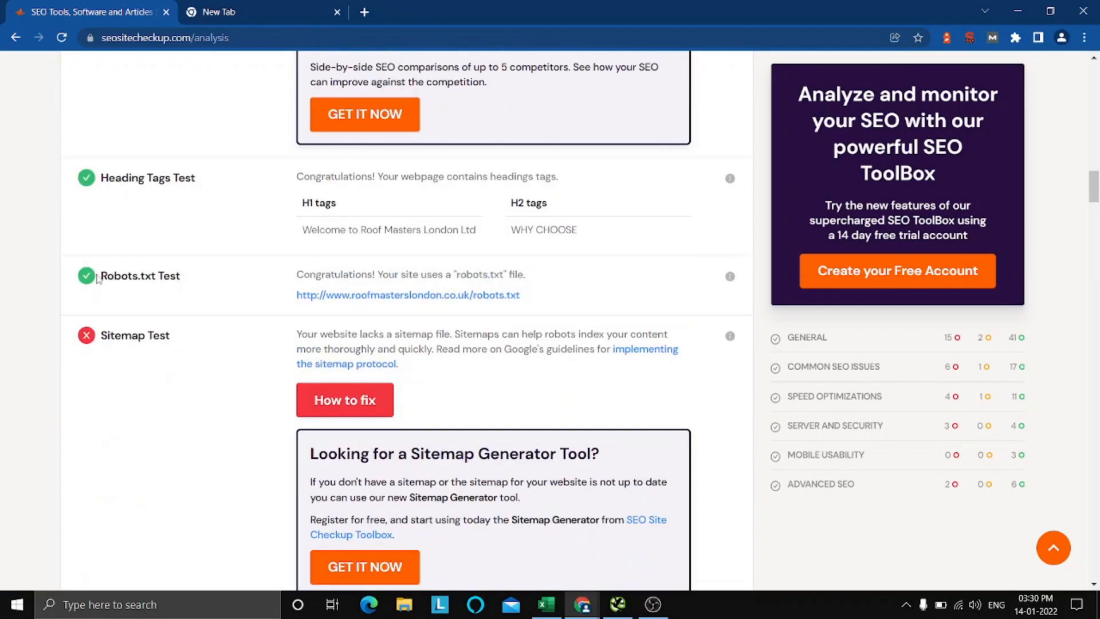
Examine the Robots.txt Test and Sitemap Test results in the report.
{"action": "left_click_drag", "start_coordinate": [101, 278], "coordinate": [205, 297]}
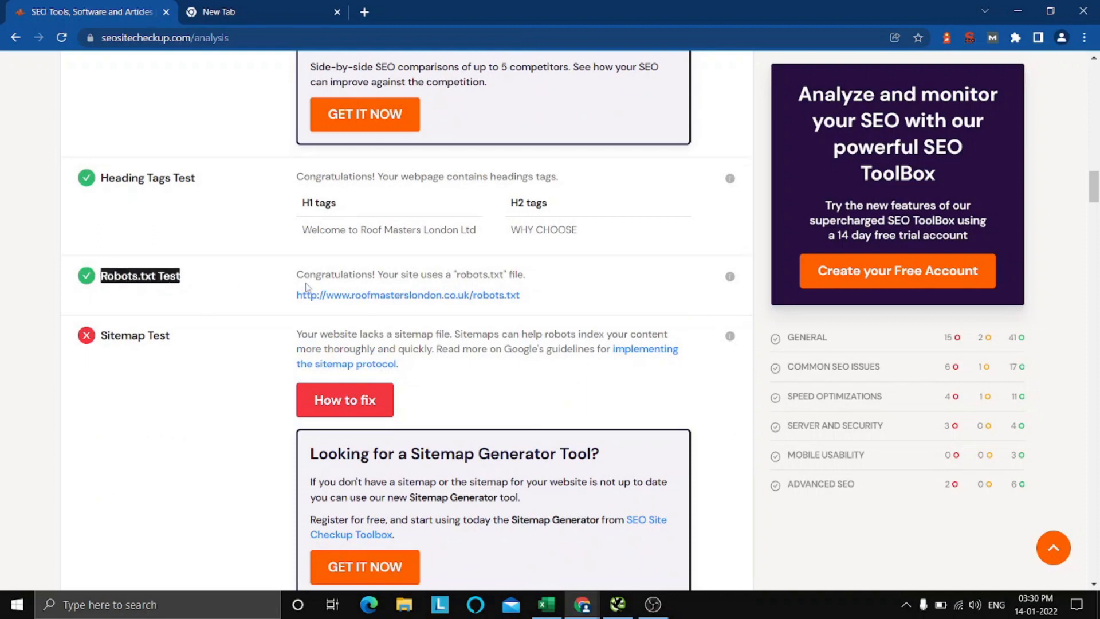
{"action": "left_click_drag", "start_coordinate": [297, 276], "coordinate": [526, 276]}
{"action": "left_click", "coordinate": [559, 277]}
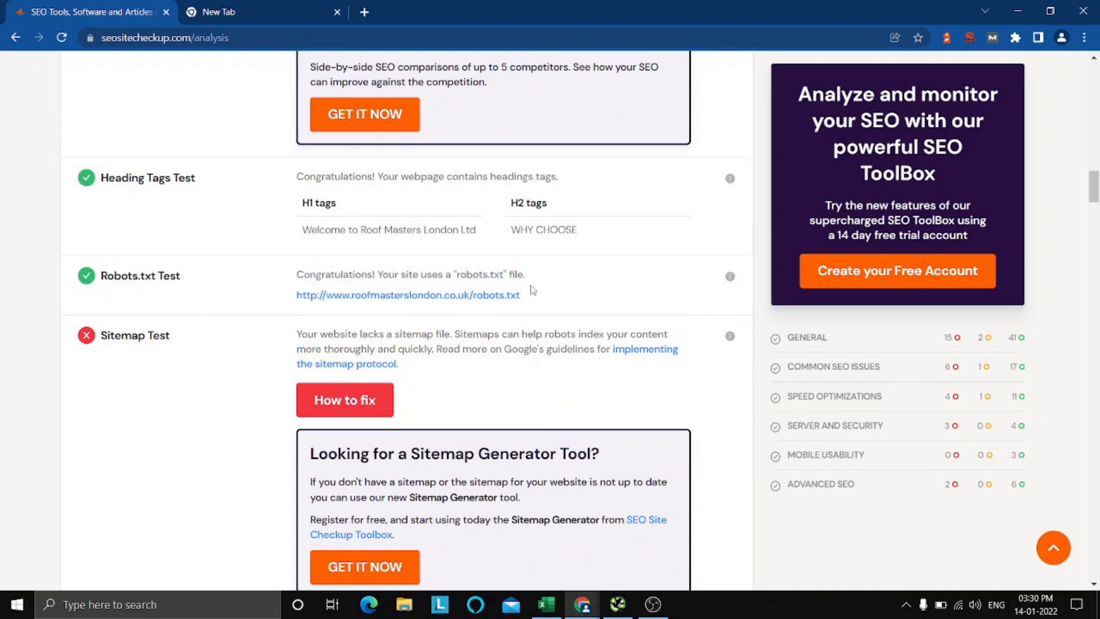
{"action": "scroll", "coordinate": [201, 248], "scroll_direction": "down", "scroll_amount": 2}
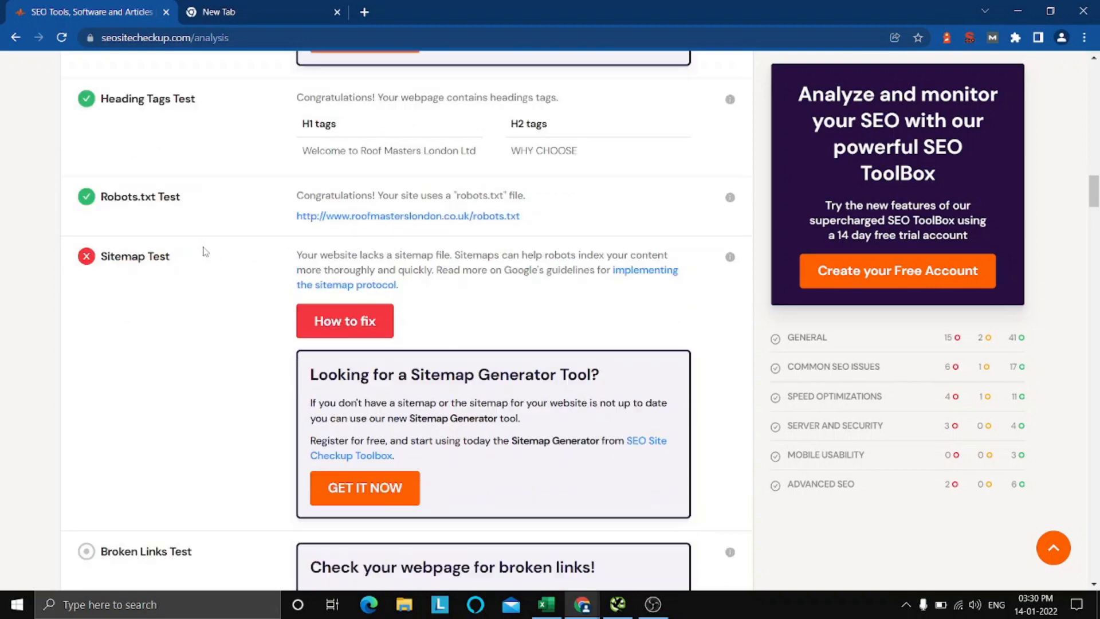
{"action": "scroll", "coordinate": [204, 251], "scroll_direction": "up", "scroll_amount": 2}
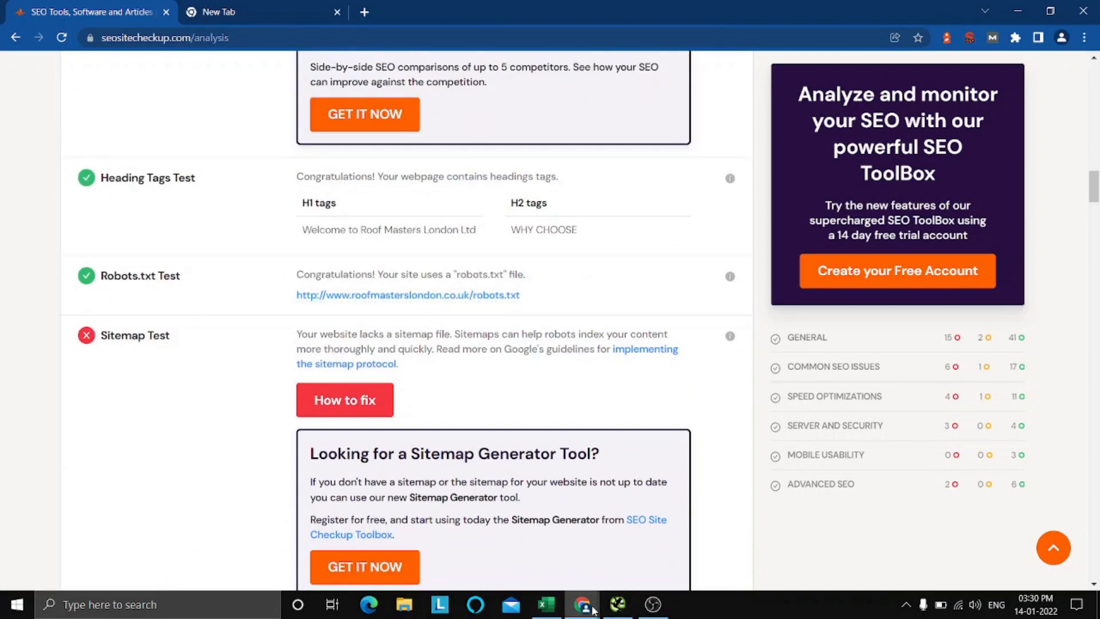
Switch to the Excel checklist and move the Pass x from "Robots.txt" to "Sitemap included in robots.txt", returning to the Roof Masters London site in Chrome.
{"action": "mouse_move", "coordinate": [582, 604]}
{"action": "left_click", "coordinate": [512, 537]}
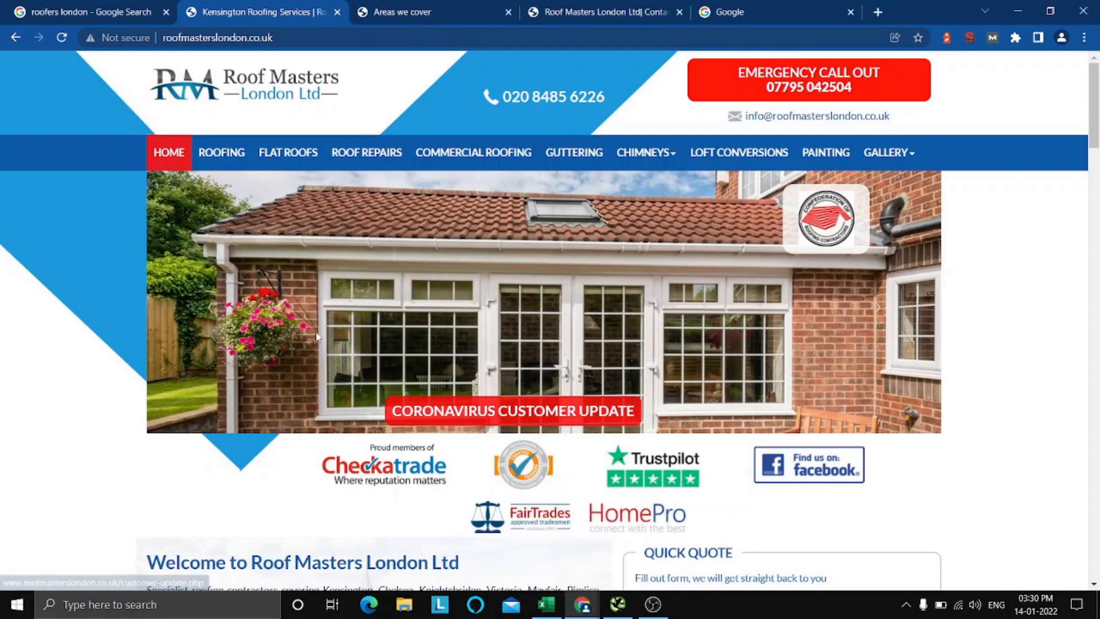
{"action": "left_click", "coordinate": [546, 604]}
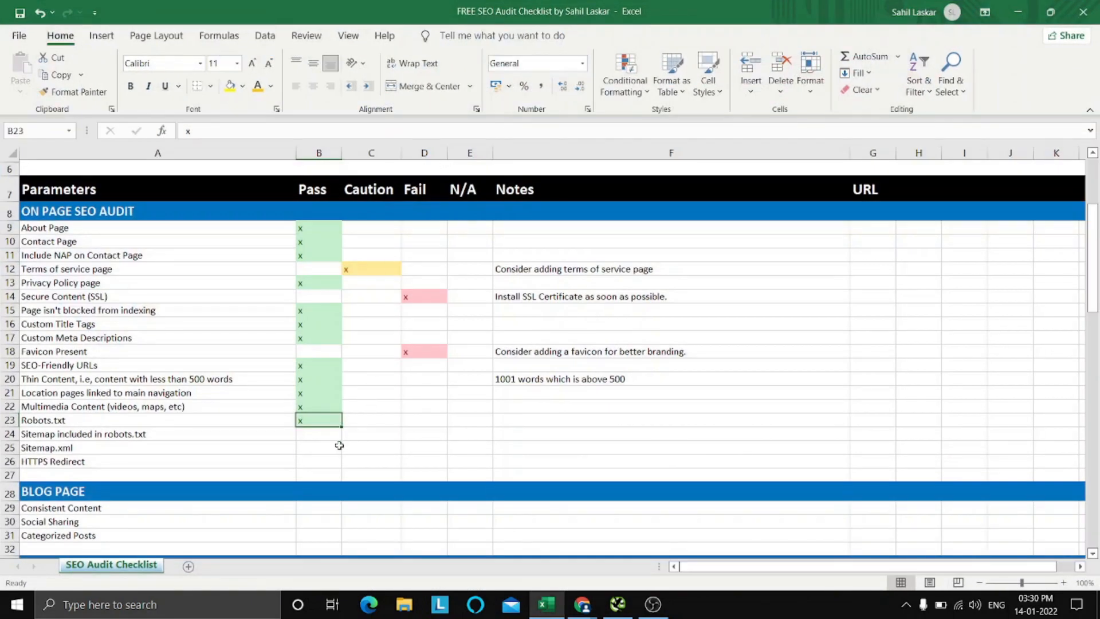
{"action": "left_click", "coordinate": [555, 607]}
{"action": "left_click", "coordinate": [343, 37]}
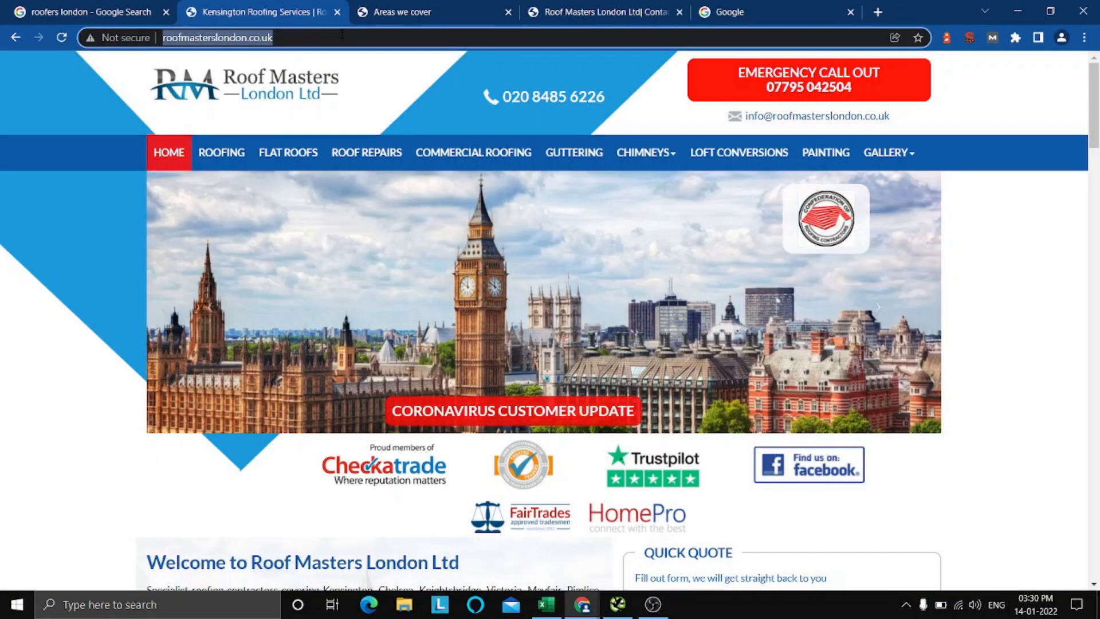
{"action": "left_click", "coordinate": [342, 38]}
{"action": "type", "text": "/ro"}
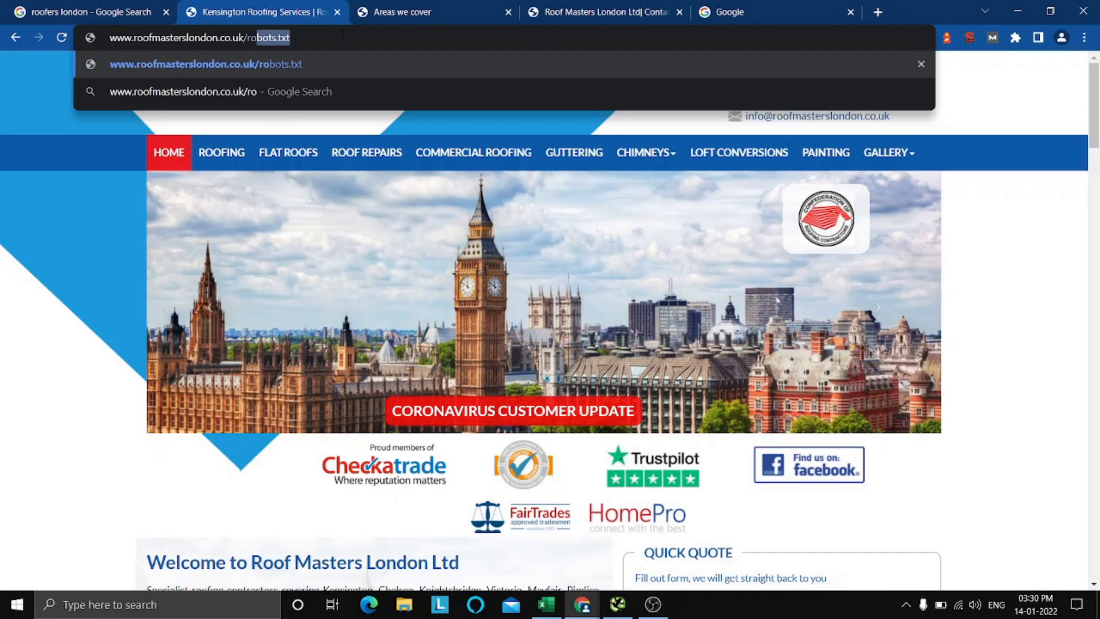
{"action": "type", "text": "bots.tx"}
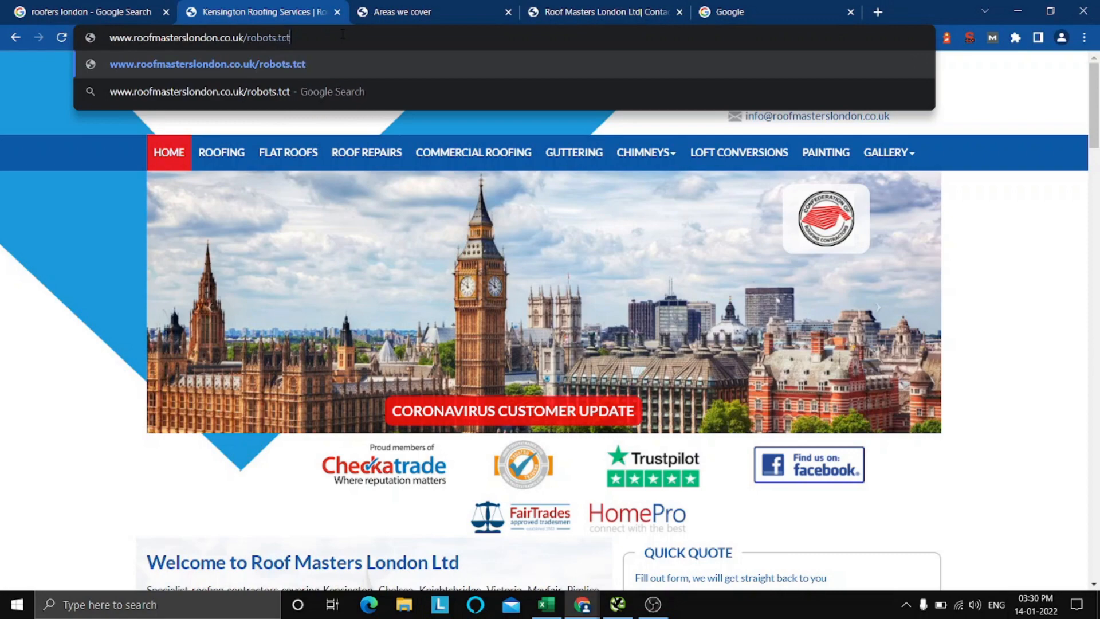
{"action": "type", "text": "t"}
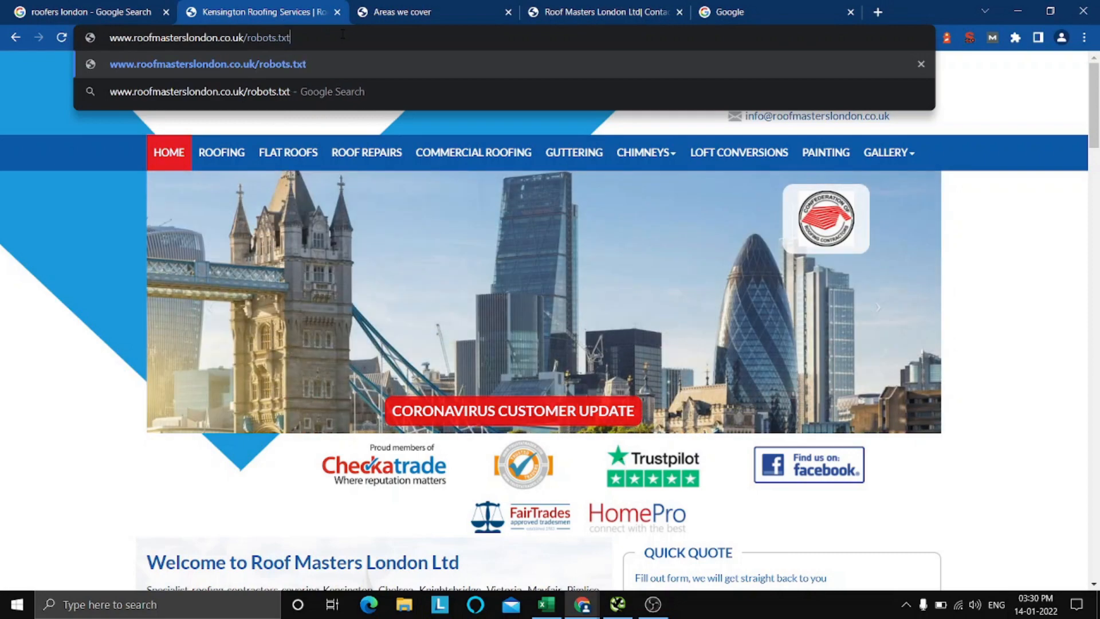
{"action": "key", "text": "Return"}
Examine the Disallow line in robots.txt and check the file for a sitemap entry.
{"action": "left_click_drag", "start_coordinate": [161, 104], "coordinate": [9, 108]}
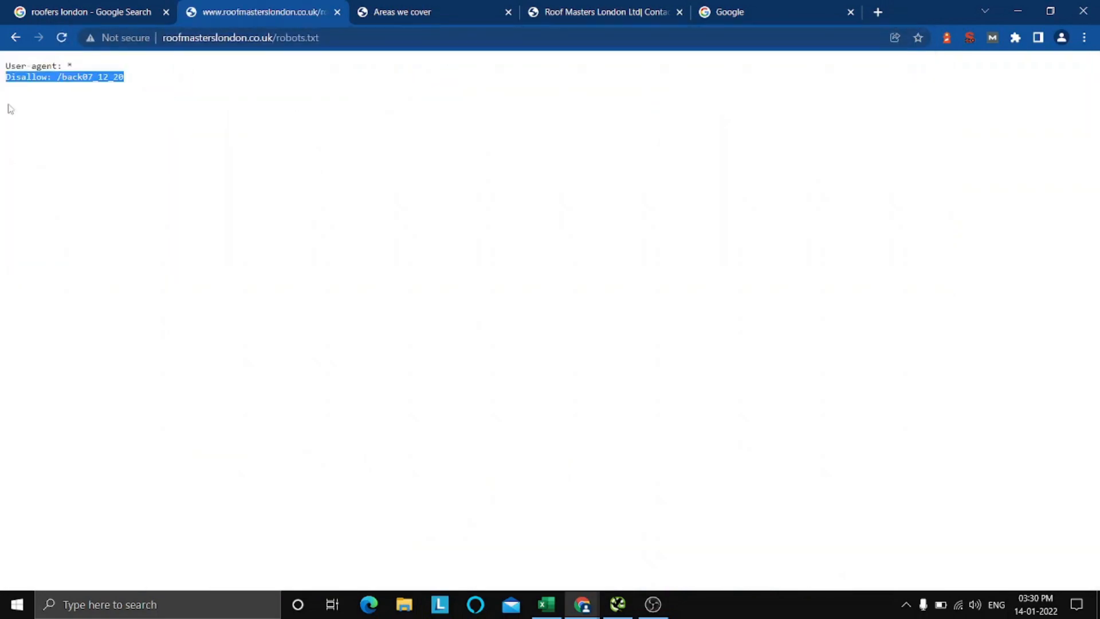
{"action": "left_click", "coordinate": [198, 123]}
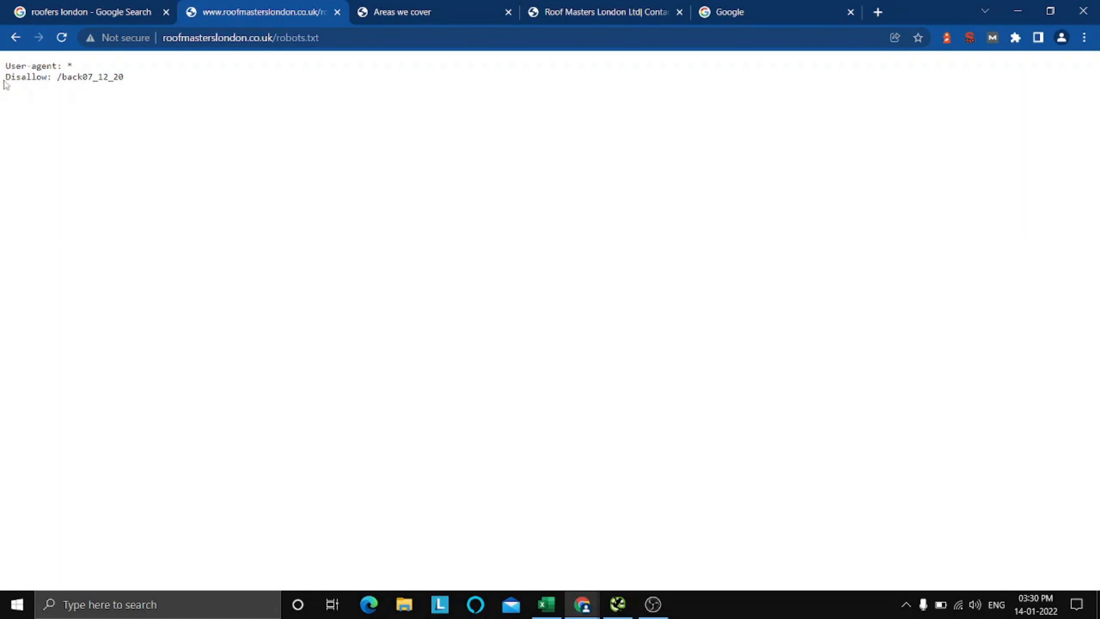
{"action": "left_click_drag", "start_coordinate": [24, 78], "coordinate": [140, 84]}
{"action": "left_click", "coordinate": [144, 85]}
Go back to the Roof Masters London homepage and look through its content sections.
{"action": "left_click", "coordinate": [14, 39]}
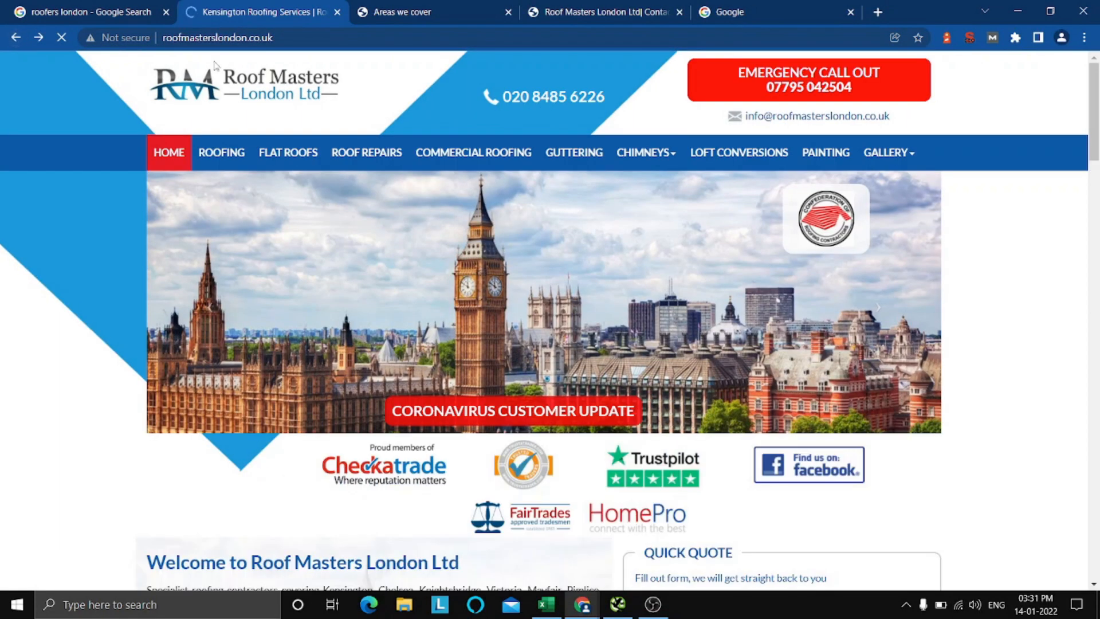
{"action": "scroll", "coordinate": [698, 261], "scroll_direction": "down", "scroll_amount": 12}
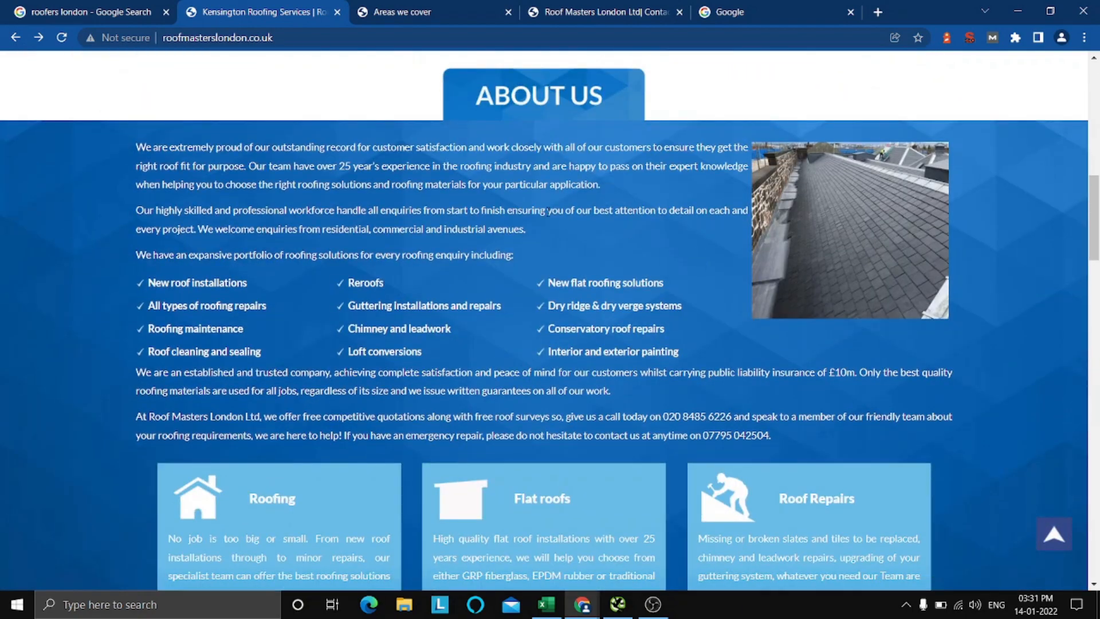
{"action": "scroll", "coordinate": [701, 262], "scroll_direction": "down", "scroll_amount": 5}
{"action": "scroll", "coordinate": [474, 267], "scroll_direction": "down", "scroll_amount": 10}
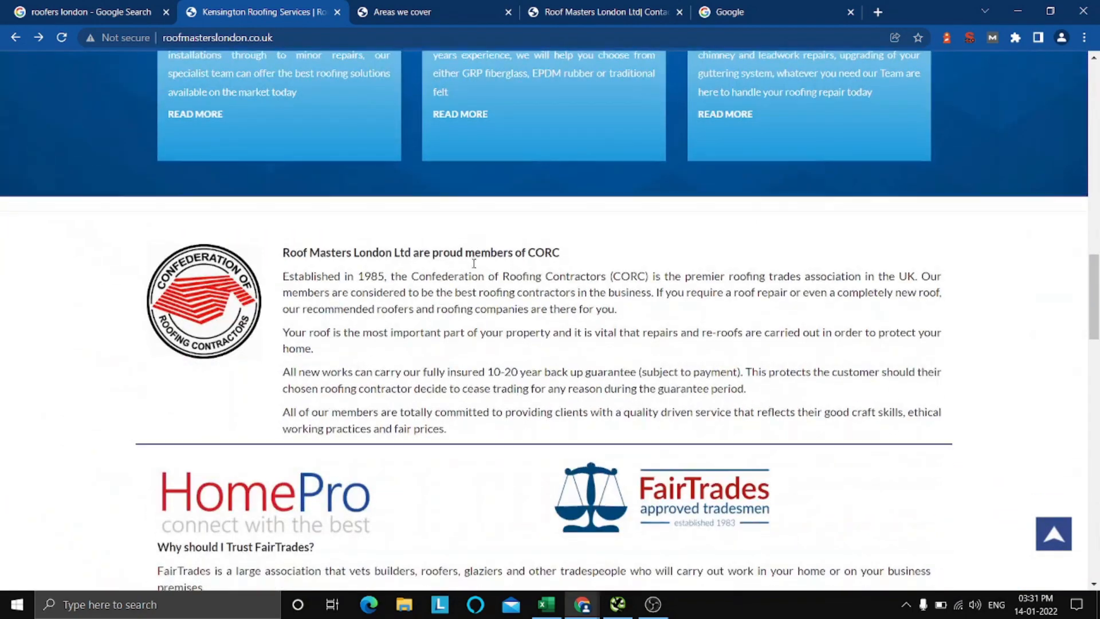
{"action": "scroll", "coordinate": [474, 263], "scroll_direction": "up", "scroll_amount": 15}
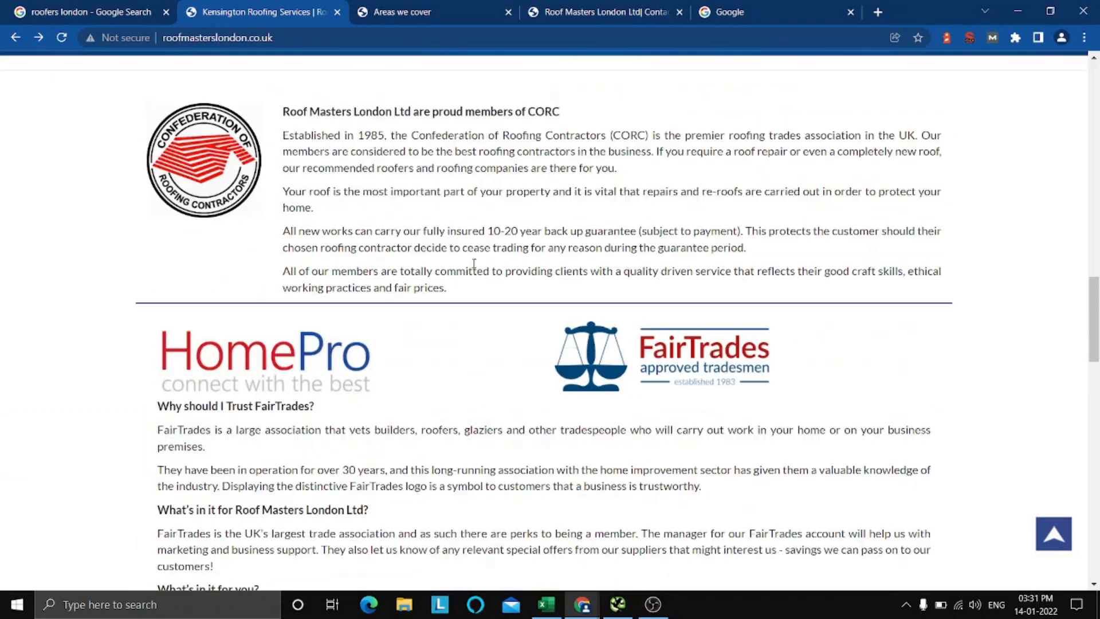
{"action": "scroll", "coordinate": [473, 264], "scroll_direction": "up", "scroll_amount": 14}
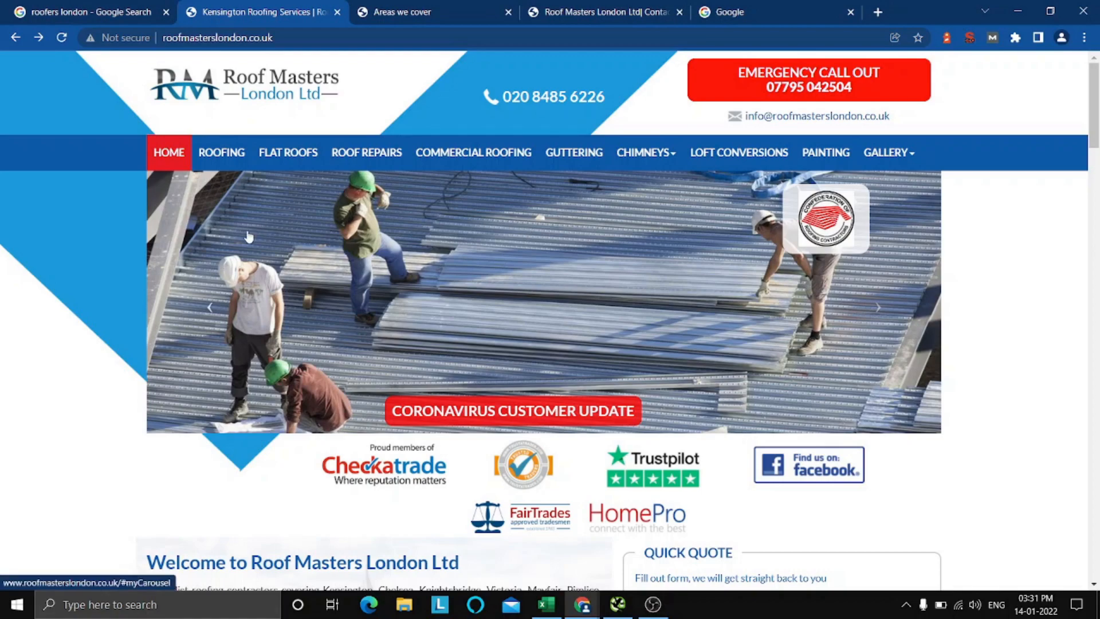
{"action": "scroll", "coordinate": [1079, 322], "scroll_direction": "down", "scroll_amount": 1}
{"action": "scroll", "coordinate": [1079, 323], "scroll_direction": "down", "scroll_amount": 2}
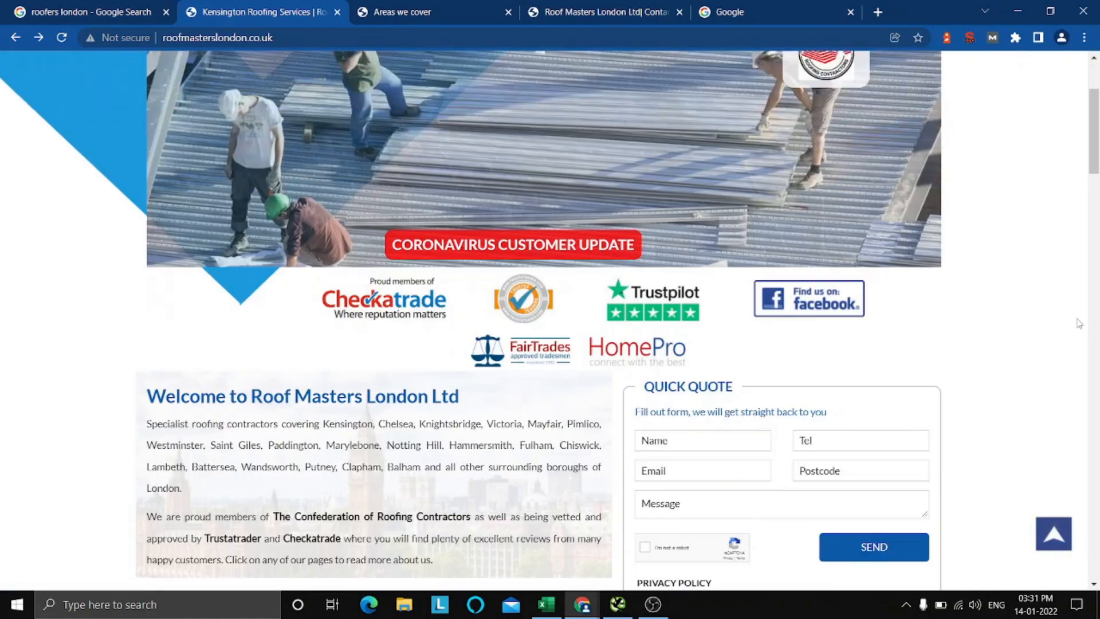
{"action": "scroll", "coordinate": [1079, 323], "scroll_direction": "up", "scroll_amount": 3}
{"action": "scroll", "coordinate": [1057, 320], "scroll_direction": "down", "scroll_amount": 3}
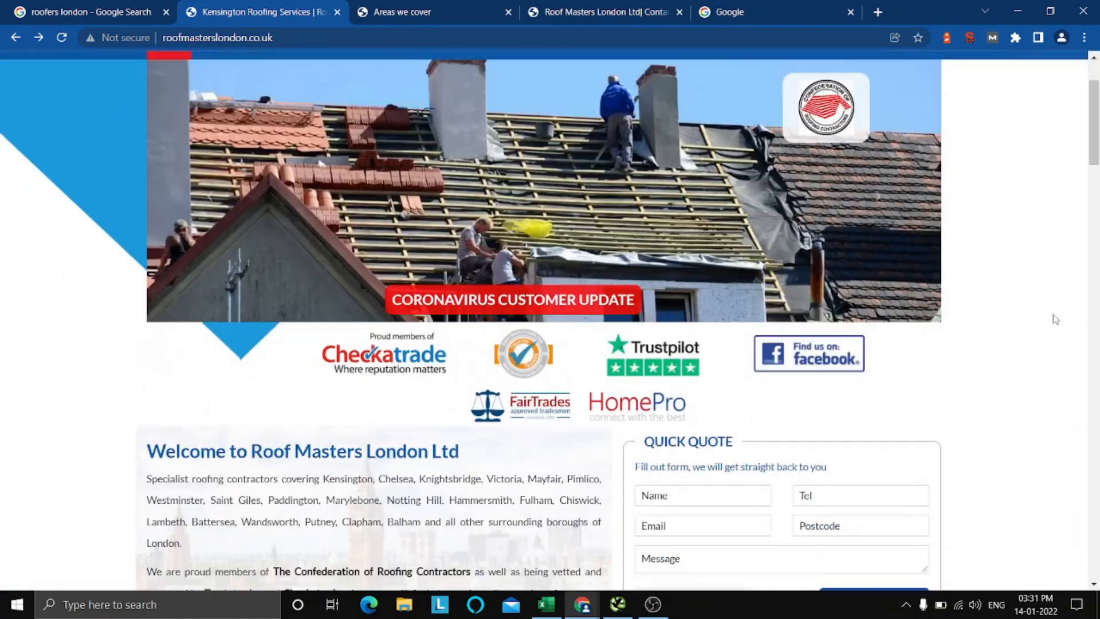
{"action": "scroll", "coordinate": [1056, 320], "scroll_direction": "up", "scroll_amount": 3}
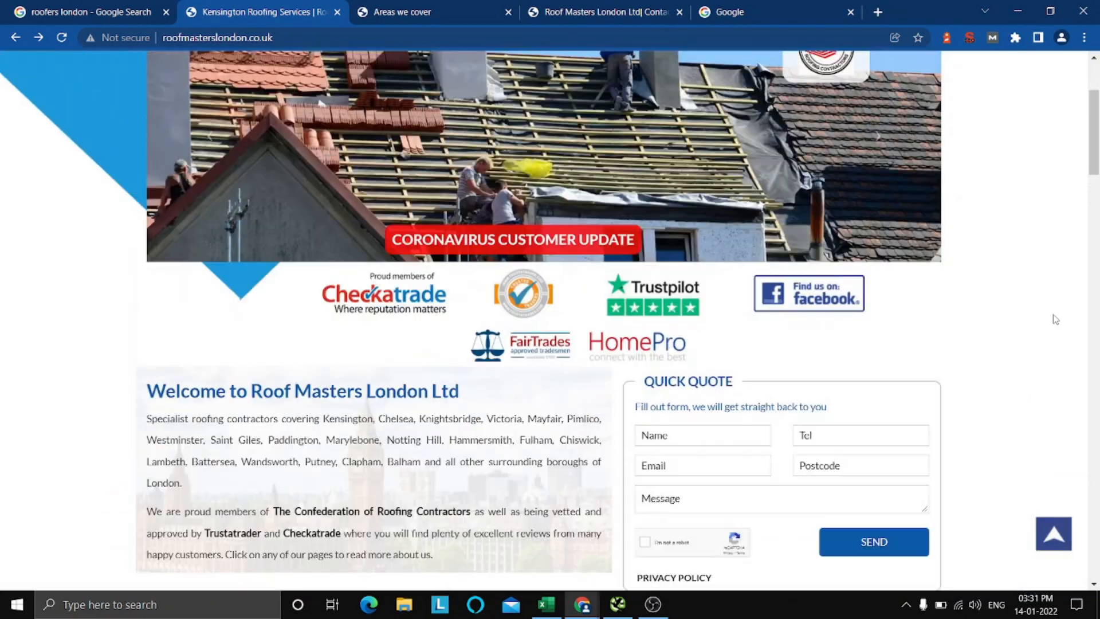
Switch to the Excel checklist and move the x for "Sitemap included in robots.txt" from Pass to Fail.
{"action": "left_click", "coordinate": [552, 607]}
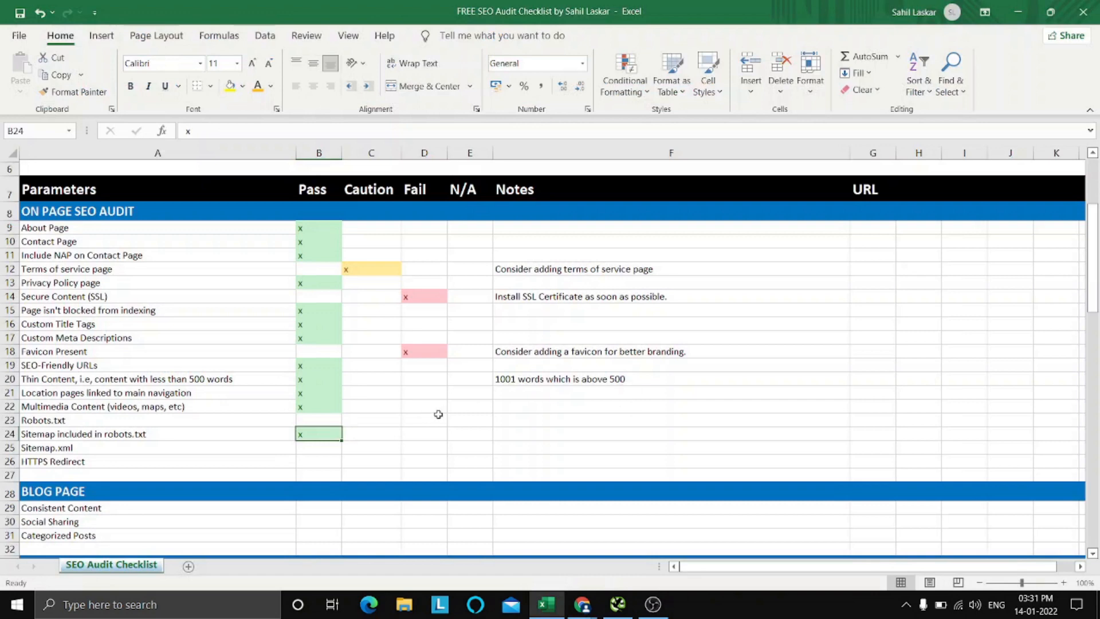
{"action": "key", "text": "Down"}
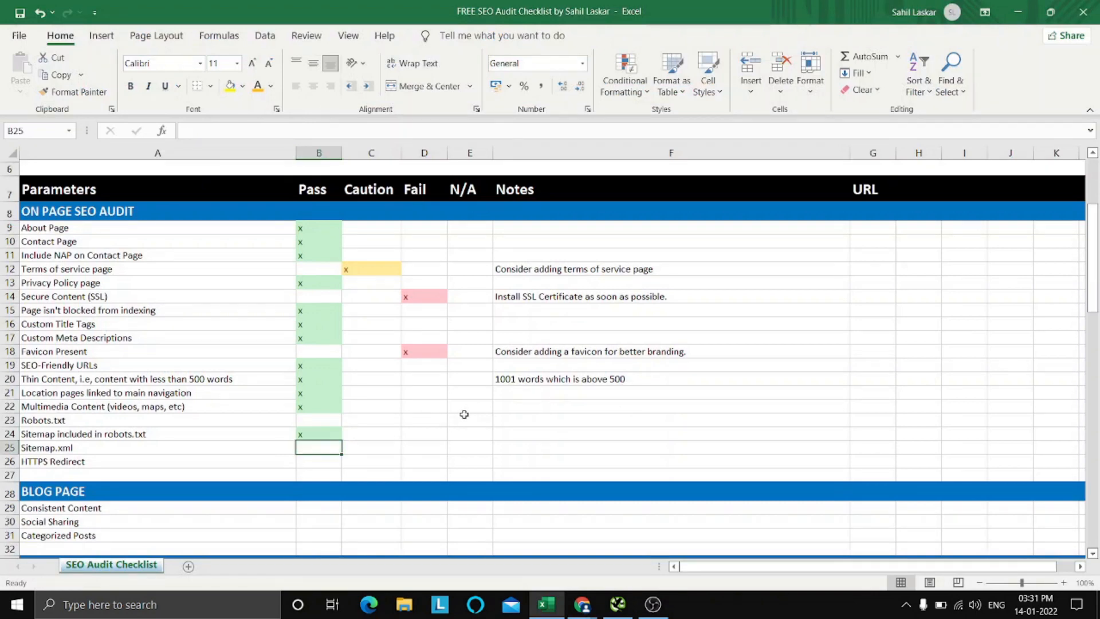
{"action": "key", "text": "Up"}
{"action": "key", "text": "Up"}
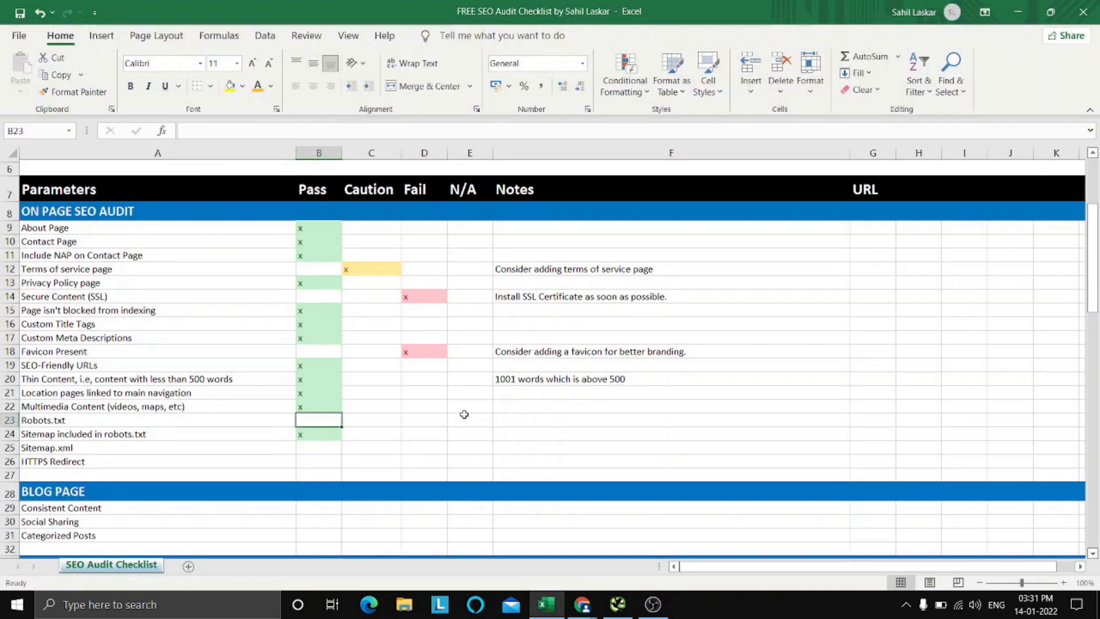
{"action": "key", "text": "Down"}
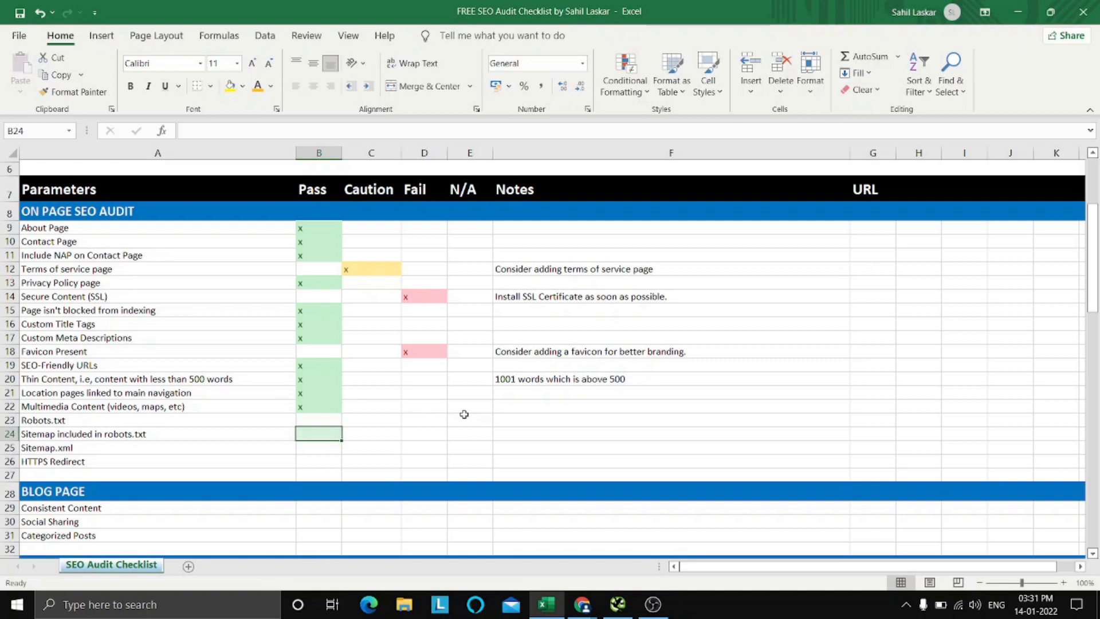
{"action": "key", "text": "Right"}
{"action": "key", "text": "Right"}
{"action": "type", "text": "x"}
{"action": "key", "text": "Right"}
{"action": "key", "text": "Right"}
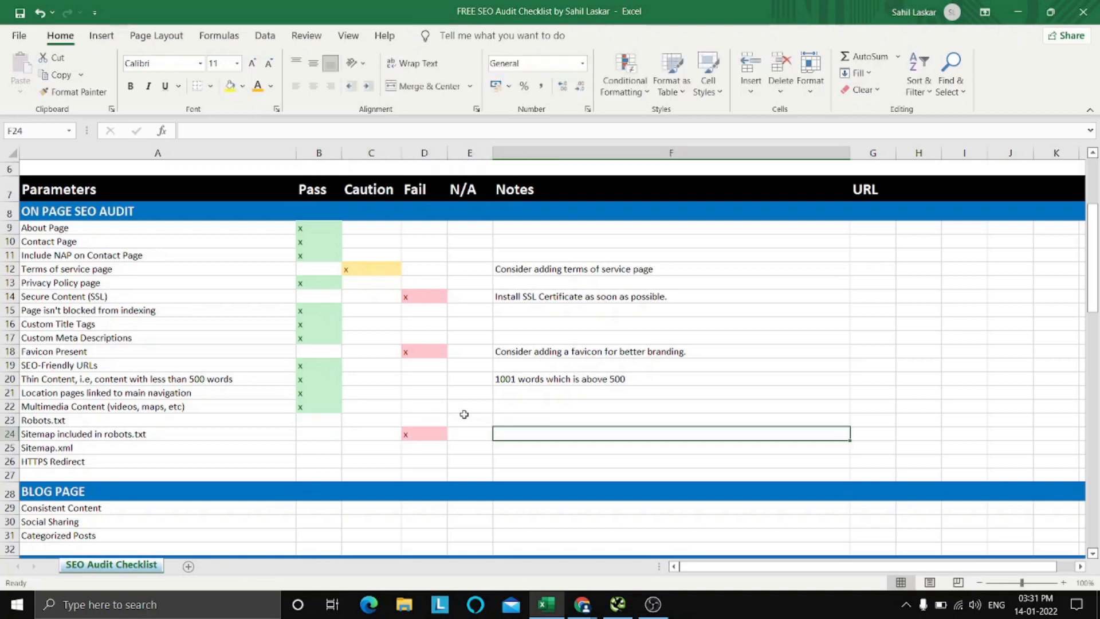
Enter the note "Include sitemap in robots.txt" for the "Sitemap included in robots.txt" item.
{"action": "key", "text": "Caps_Lock"}
{"action": "type", "text": "Inclu"}
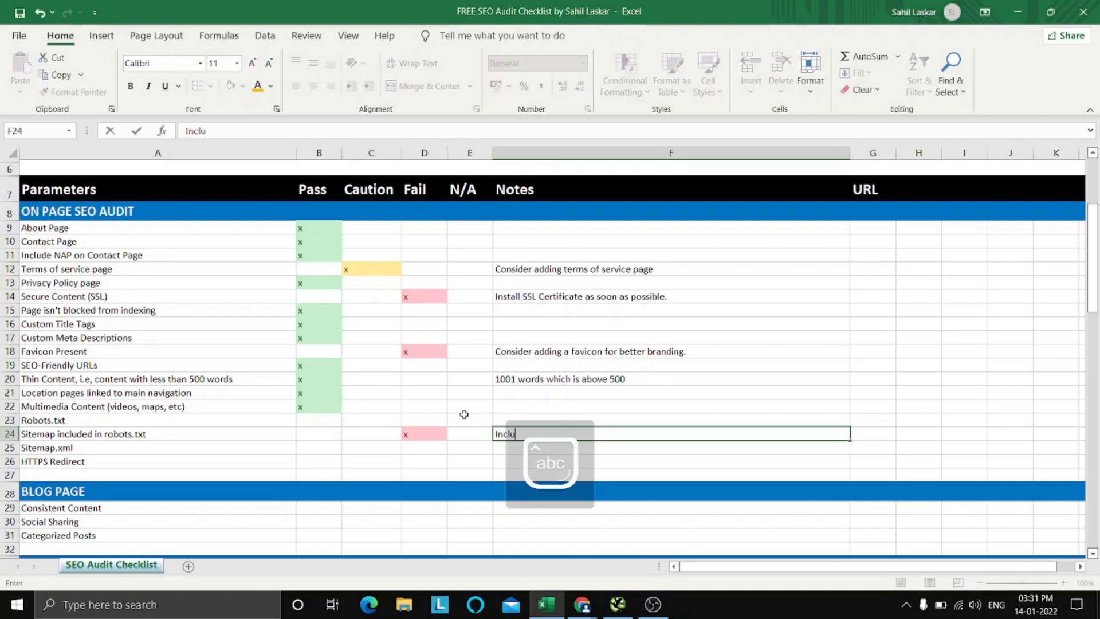
{"action": "type", "text": "de sitemap"}
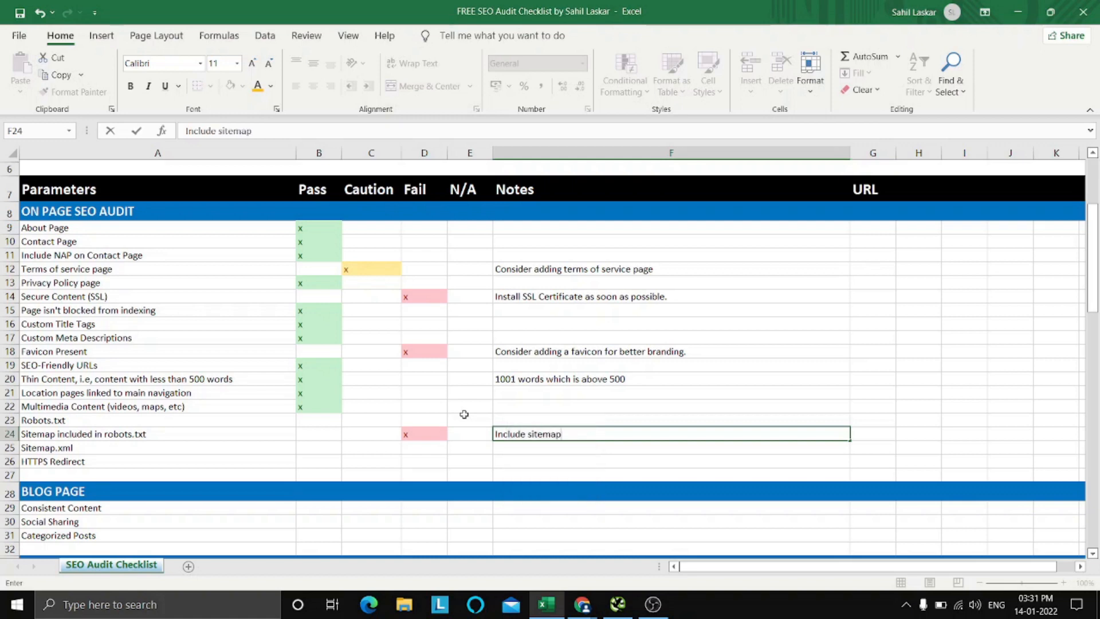
{"action": "type", "text": " in robo"}
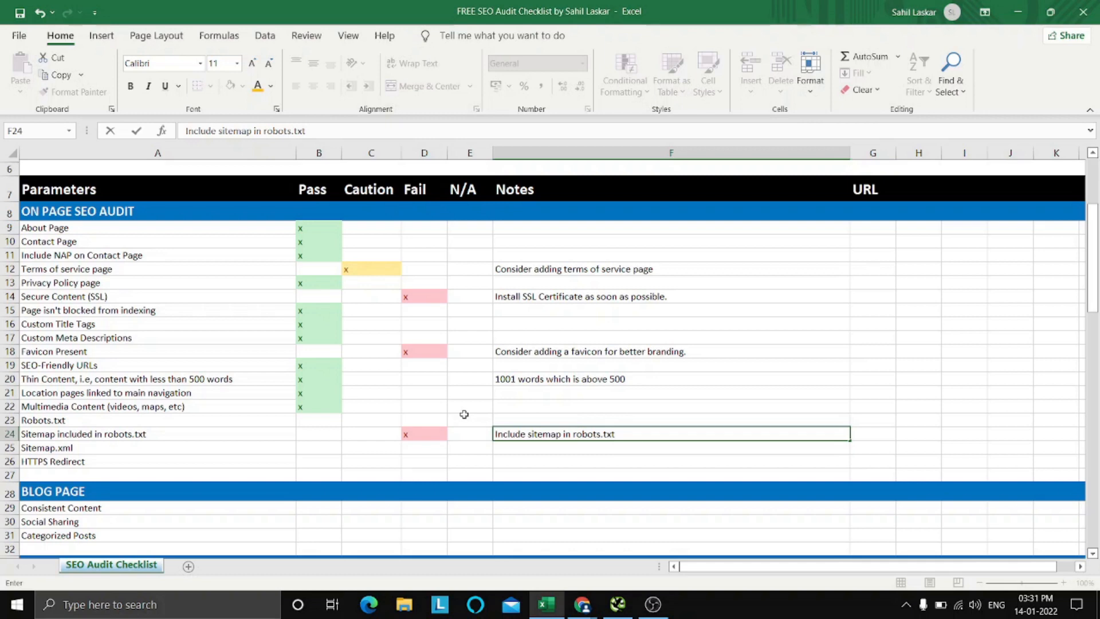
{"action": "type", "text": "ts.txt"}
Mark the Robots.txt item as Pass with an x and move on to the Sitemap.xml item.
{"action": "left_click", "coordinate": [321, 421]}
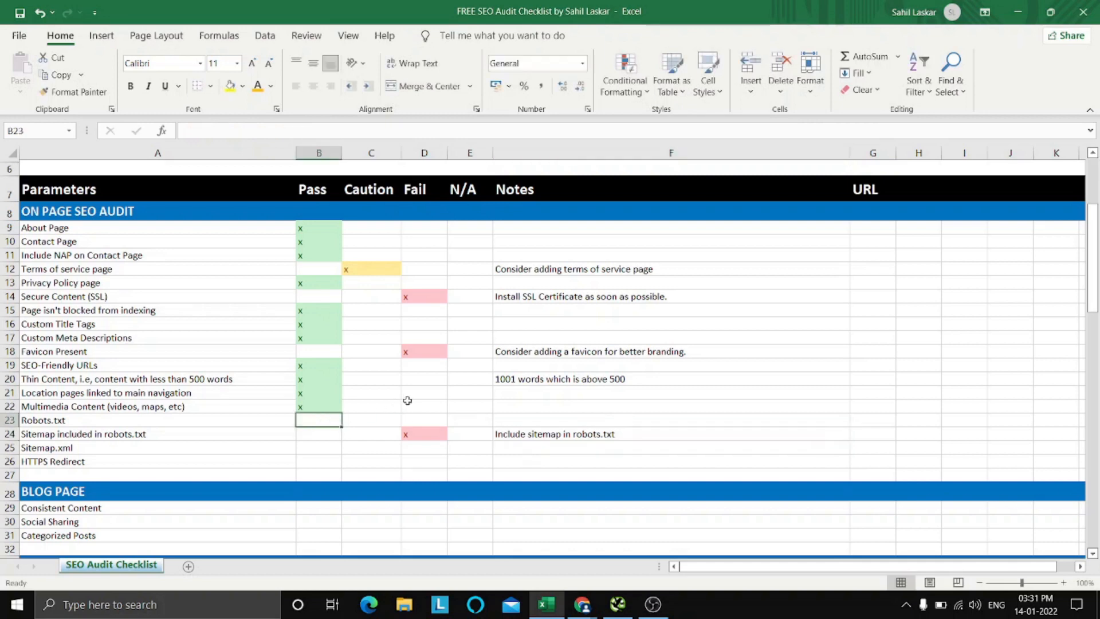
{"action": "type", "text": "x"}
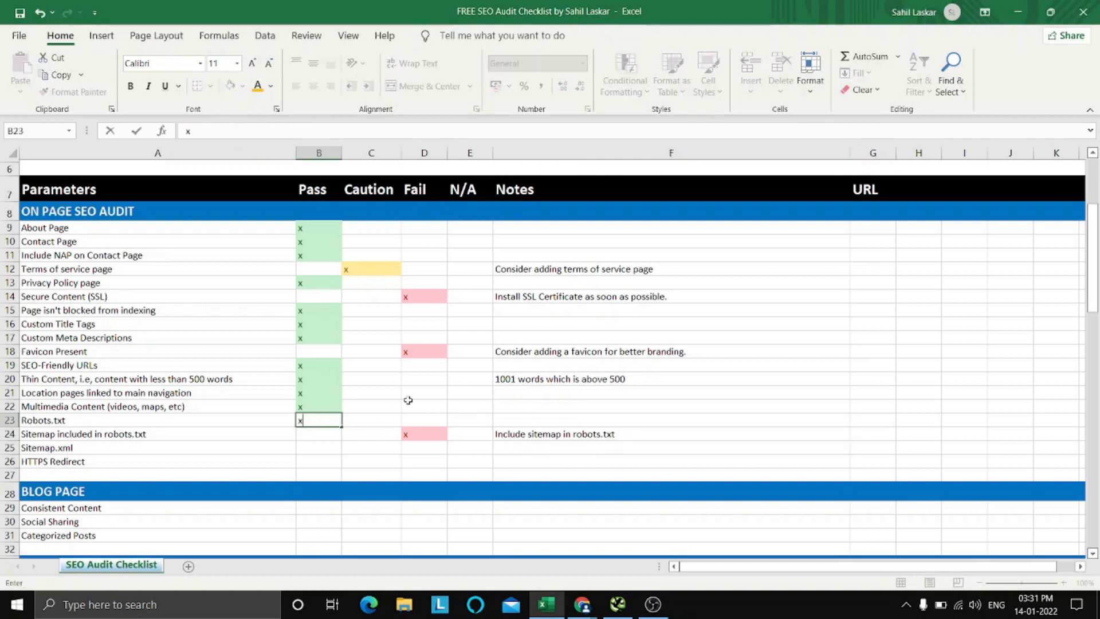
{"action": "key", "text": "Right"}
{"action": "key", "text": "Right"}
{"action": "key", "text": "Down"}
{"action": "key", "text": "Left"}
{"action": "key", "text": "Left"}
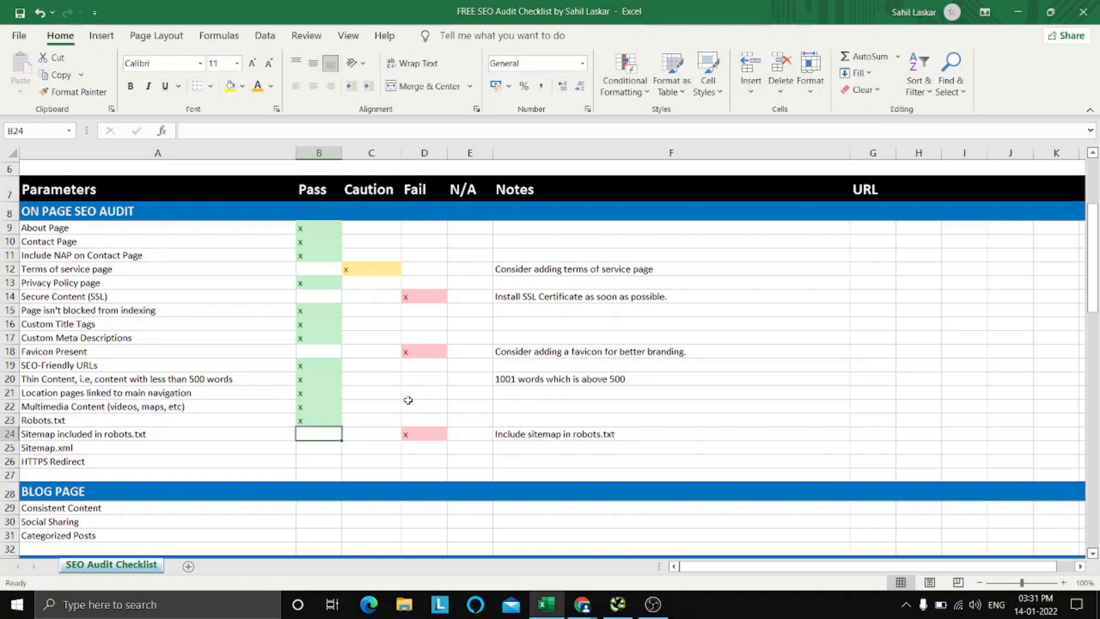
{"action": "key", "text": "Down"}
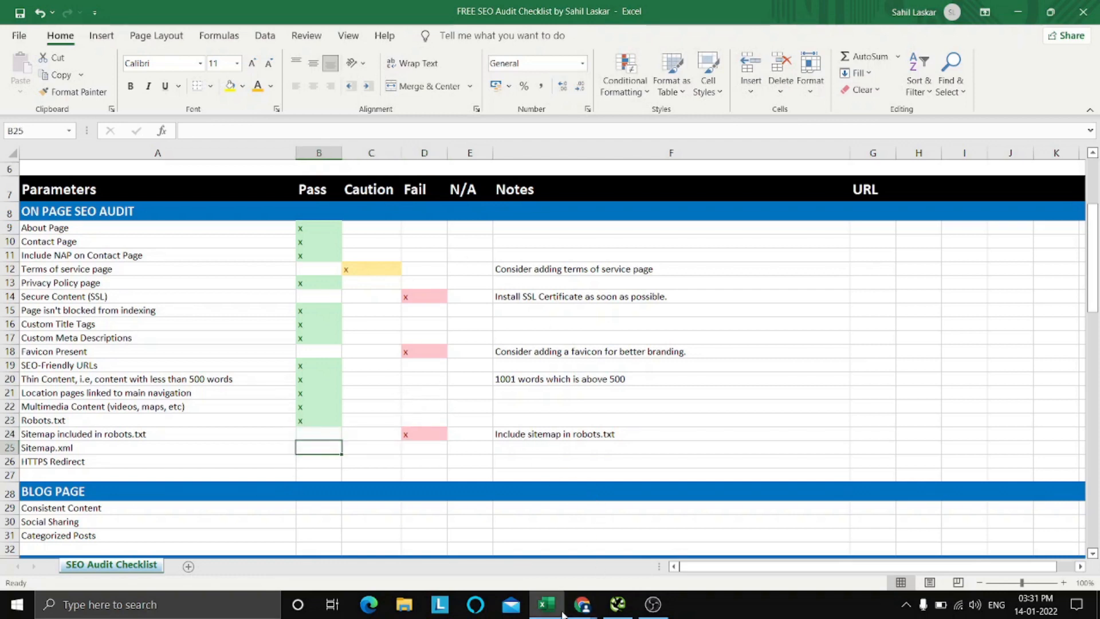
{"action": "left_click", "coordinate": [583, 605]}
{"action": "left_click", "coordinate": [389, 38]}
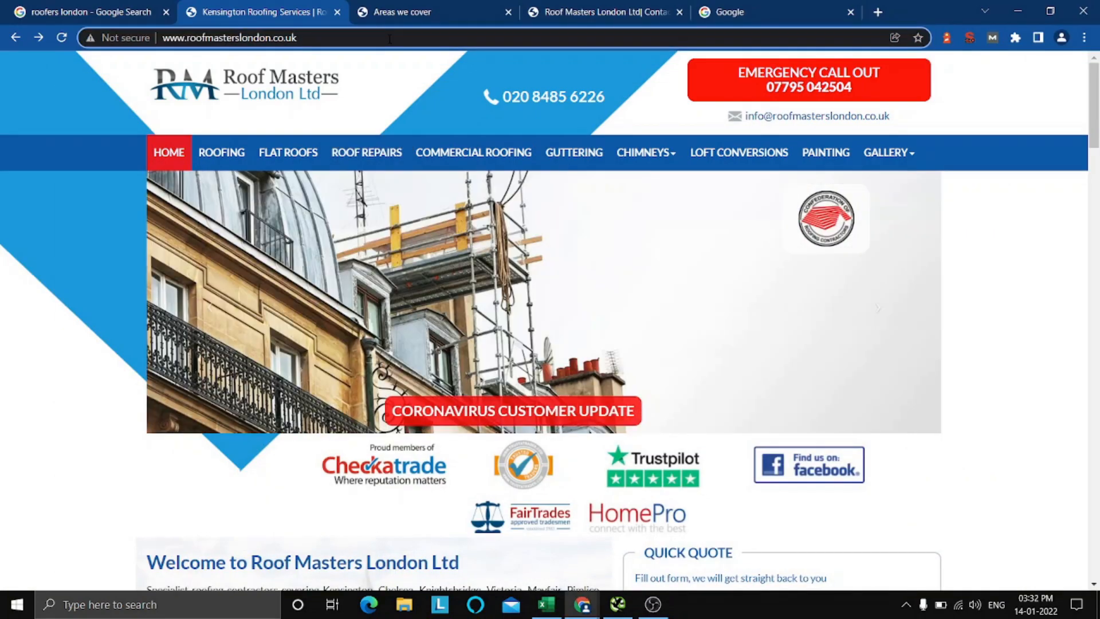
{"action": "type", "text": "/"}
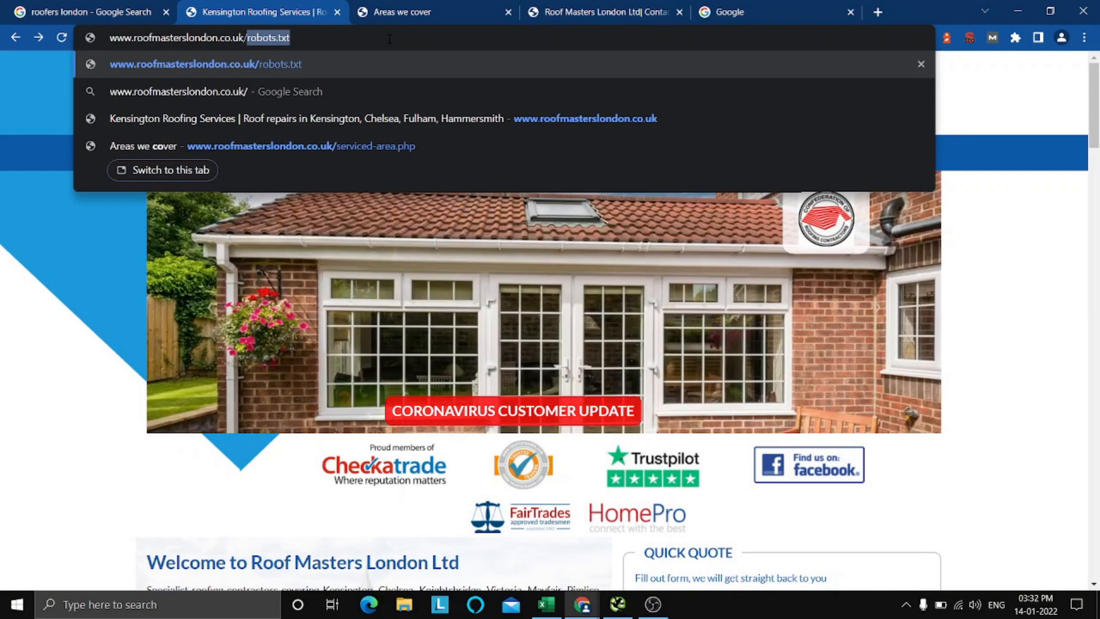
{"action": "type", "text": "site"}
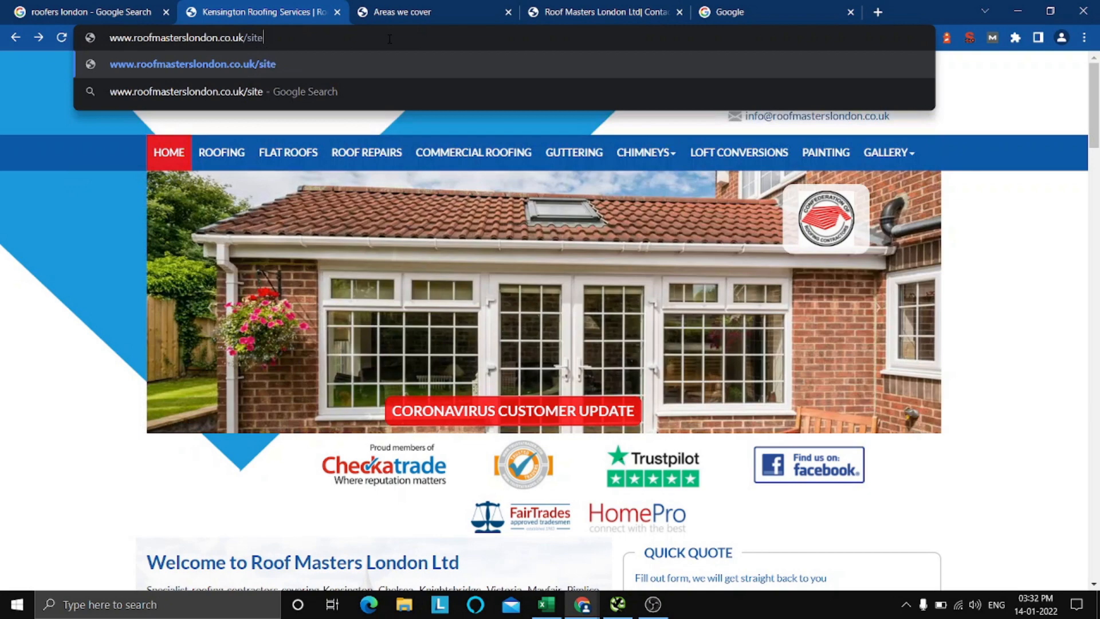
{"action": "type", "text": "map"}
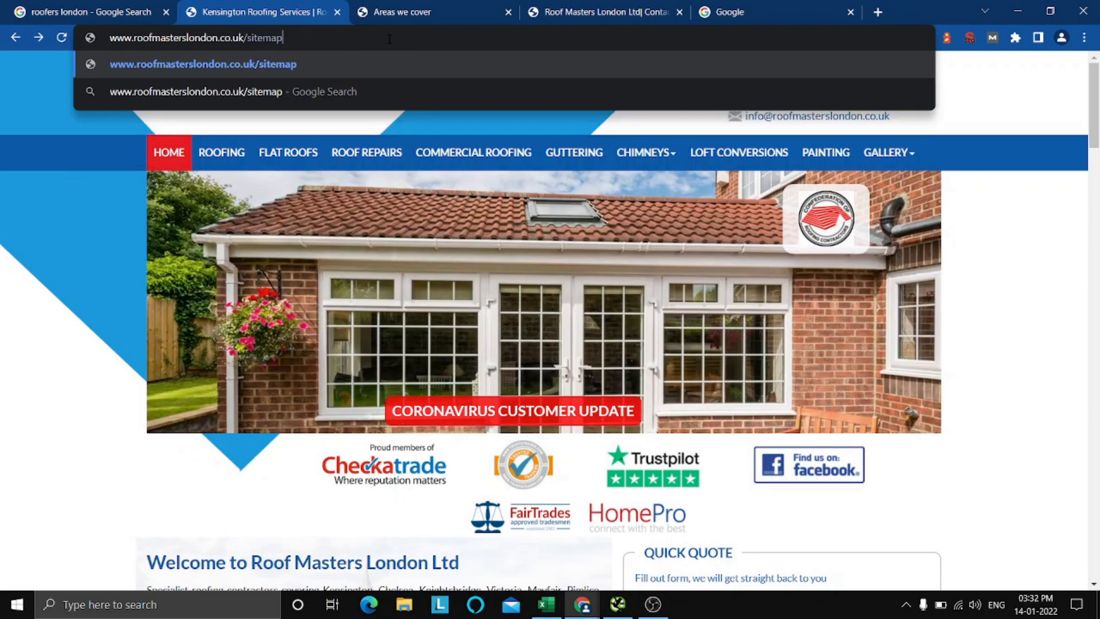
{"action": "type", "text": ".xml"}
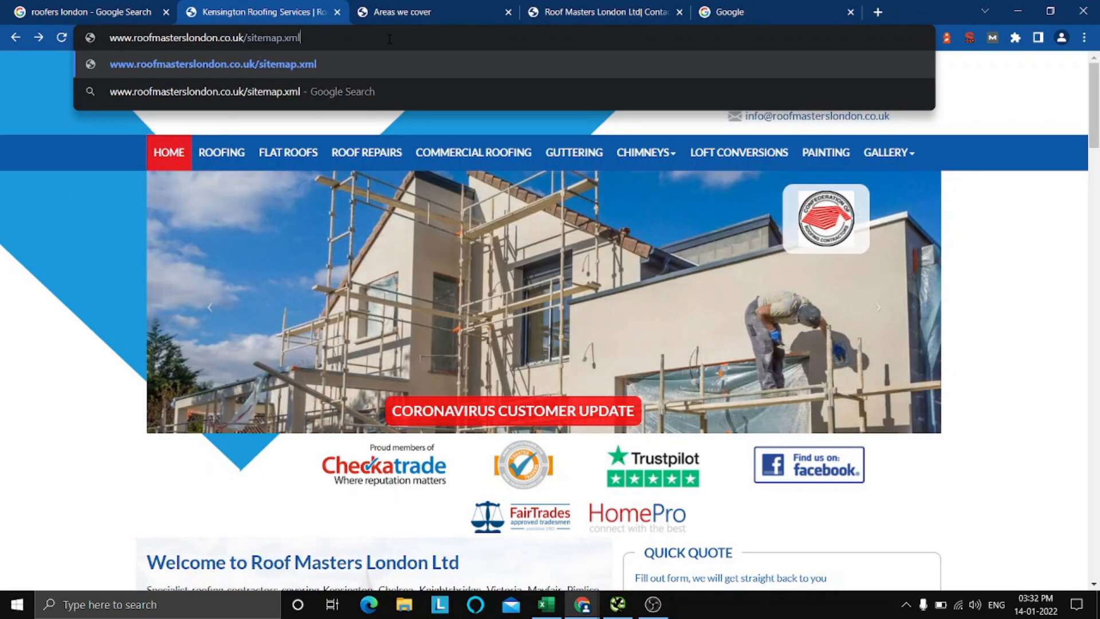
{"action": "key", "text": "Return"}
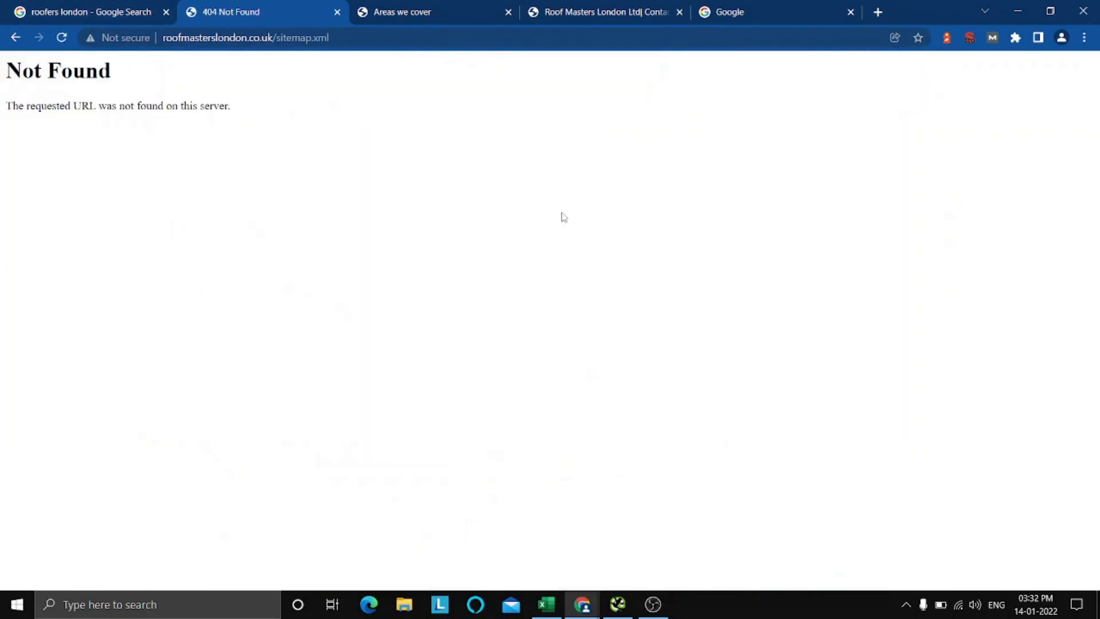
Read the page returned for sitemap.xml and go back to the Roof Masters London homepage.
{"action": "left_click_drag", "start_coordinate": [230, 109], "coordinate": [10, 68]}
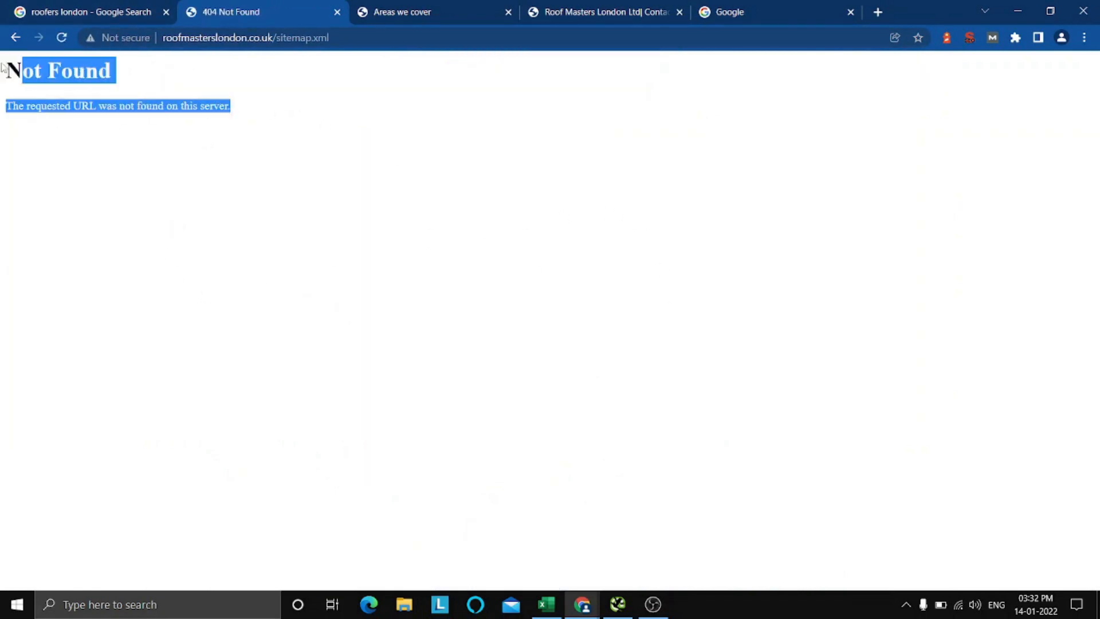
{"action": "left_click", "coordinate": [259, 207]}
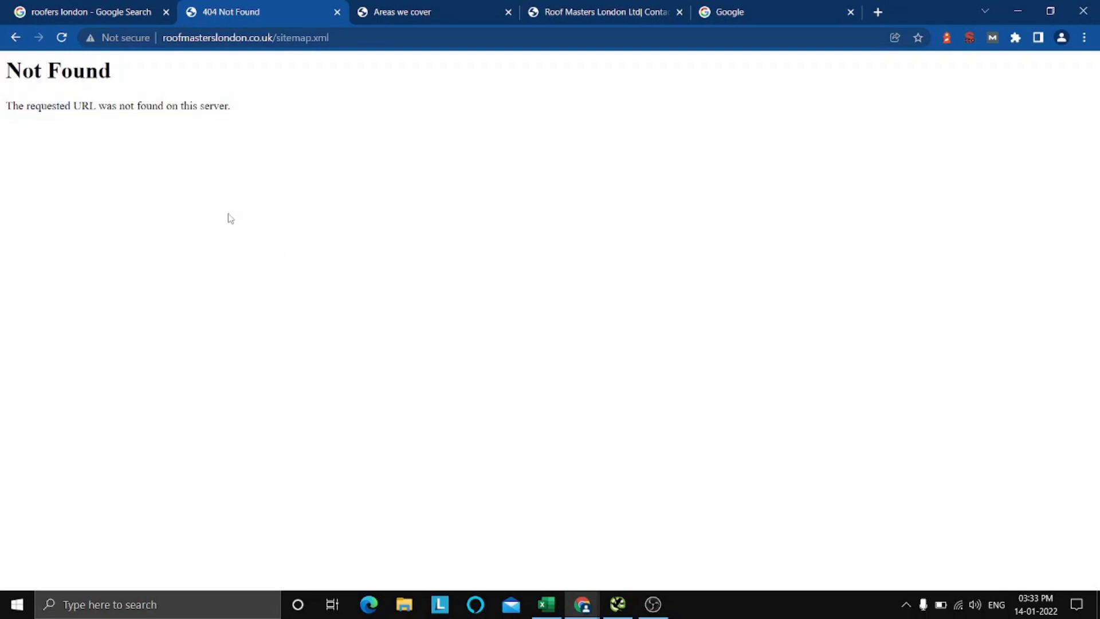
{"action": "left_click", "coordinate": [15, 37]}
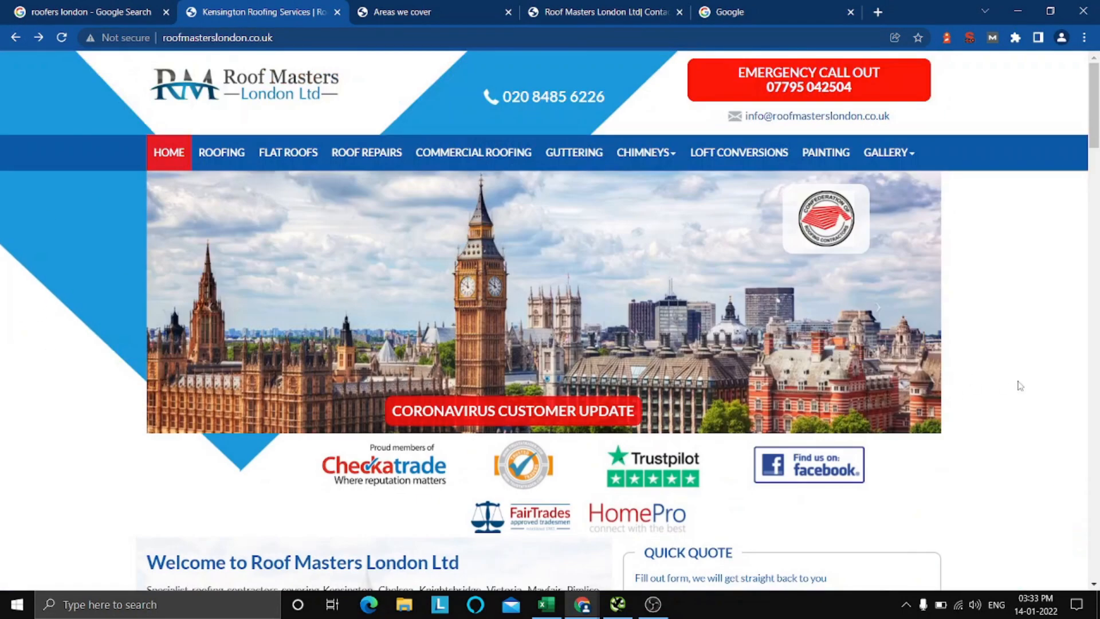
{"action": "scroll", "coordinate": [1020, 385], "scroll_direction": "down", "scroll_amount": 3}
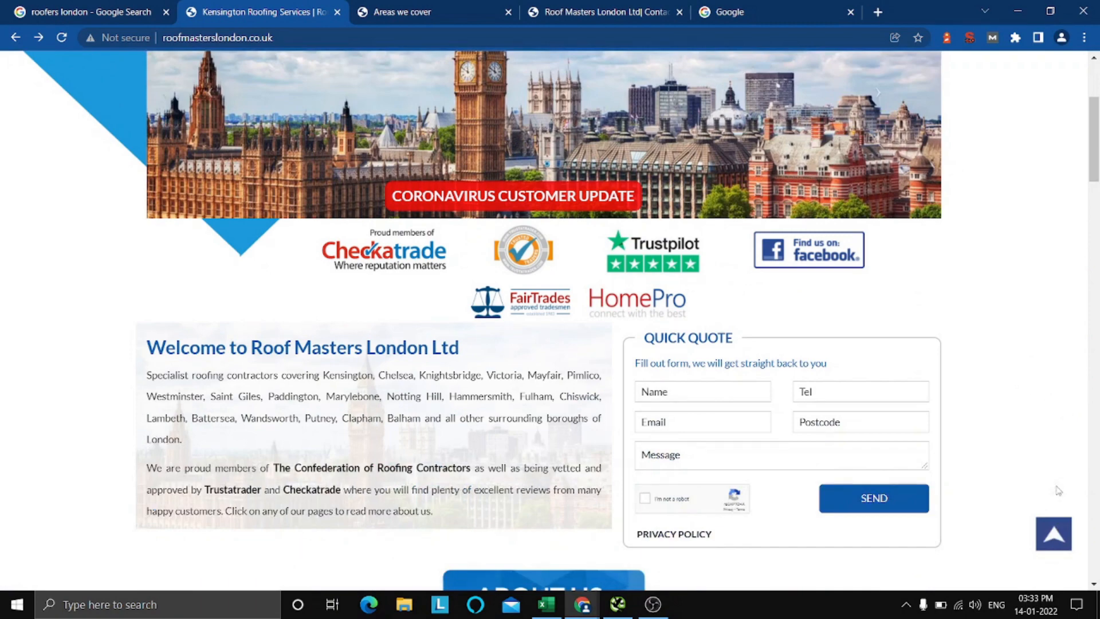
{"action": "left_click", "coordinate": [1050, 533]}
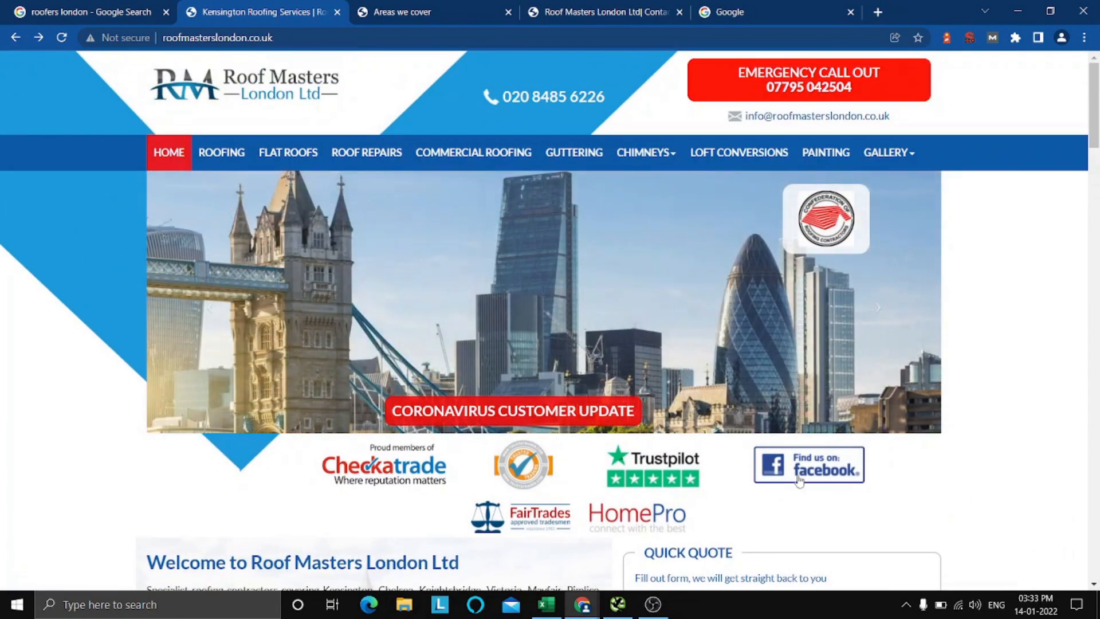
Switch to the Excel checklist and mark the Sitemap.xml item as Fail with an x.
{"action": "left_click", "coordinate": [548, 607]}
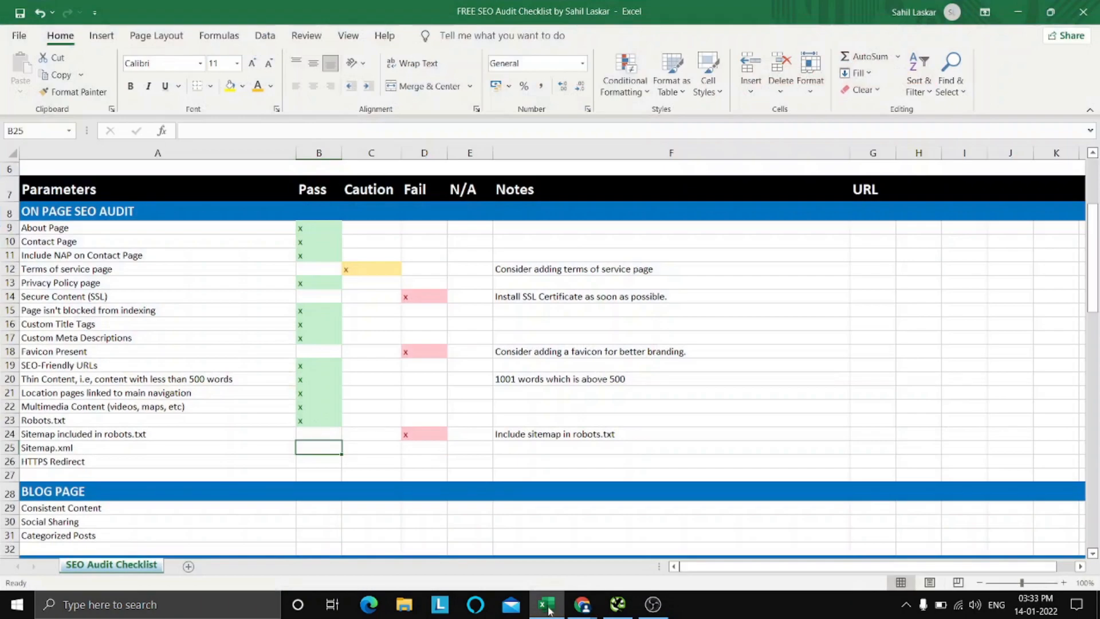
{"action": "key", "text": "Right"}
{"action": "key", "text": "Right"}
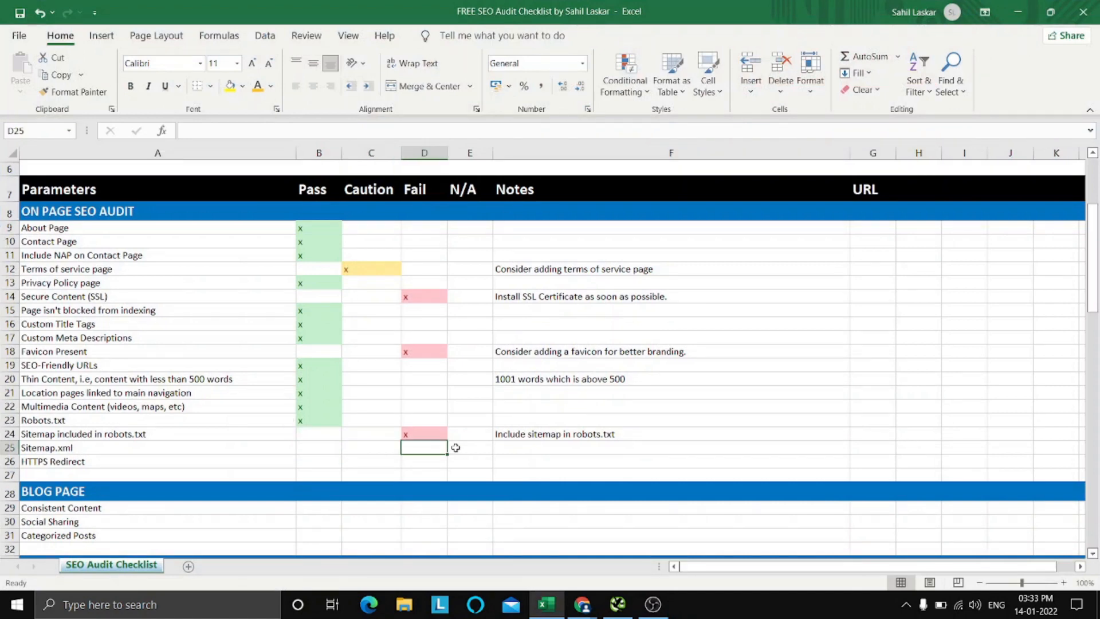
{"action": "type", "text": "x"}
{"action": "key", "text": "Right"}
{"action": "key", "text": "Right"}
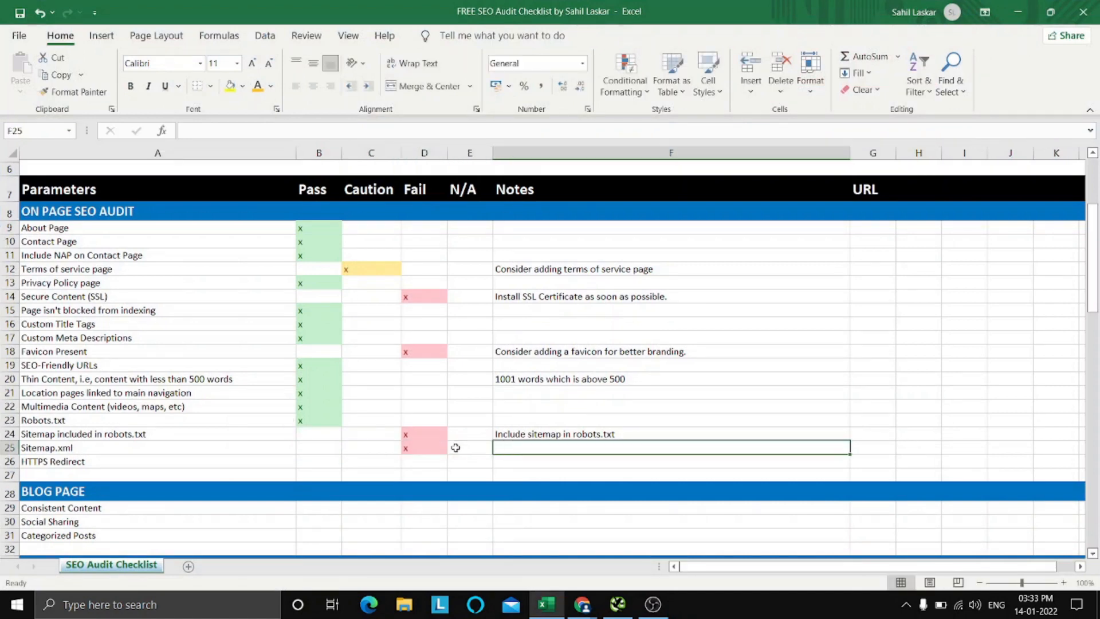
Enter the note "Add a sitemap as fast as possible" for the Sitemap.xml item.
{"action": "type", "text": "I"}
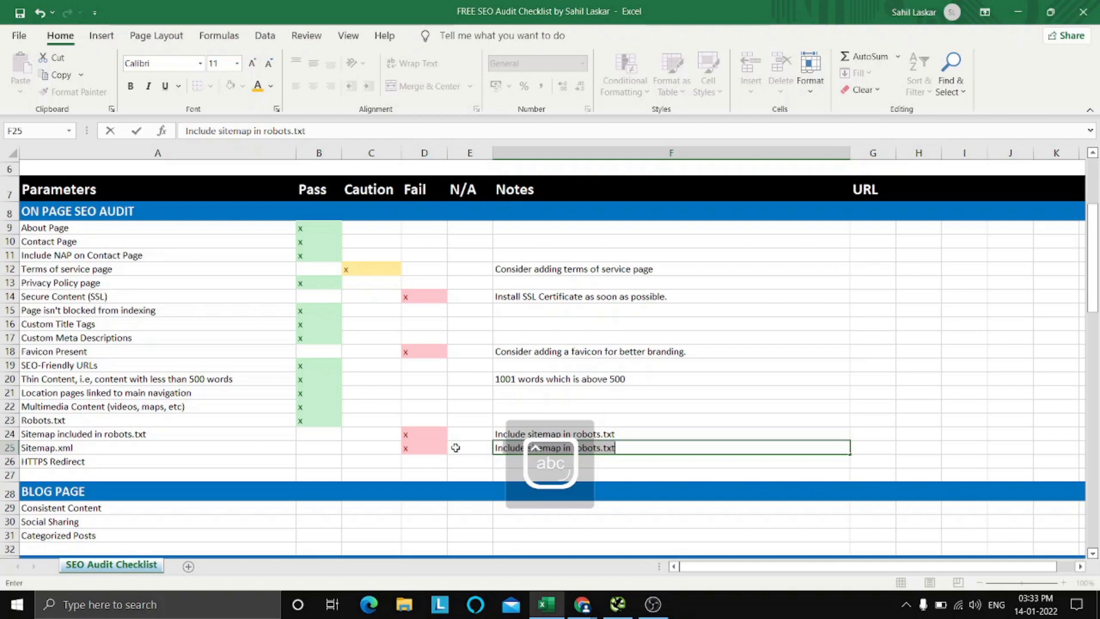
{"action": "key", "text": "BackSpace"}
{"action": "key", "text": "BackSpace"}
{"action": "key", "text": "Caps_Lock"}
{"action": "type", "text": "A"}
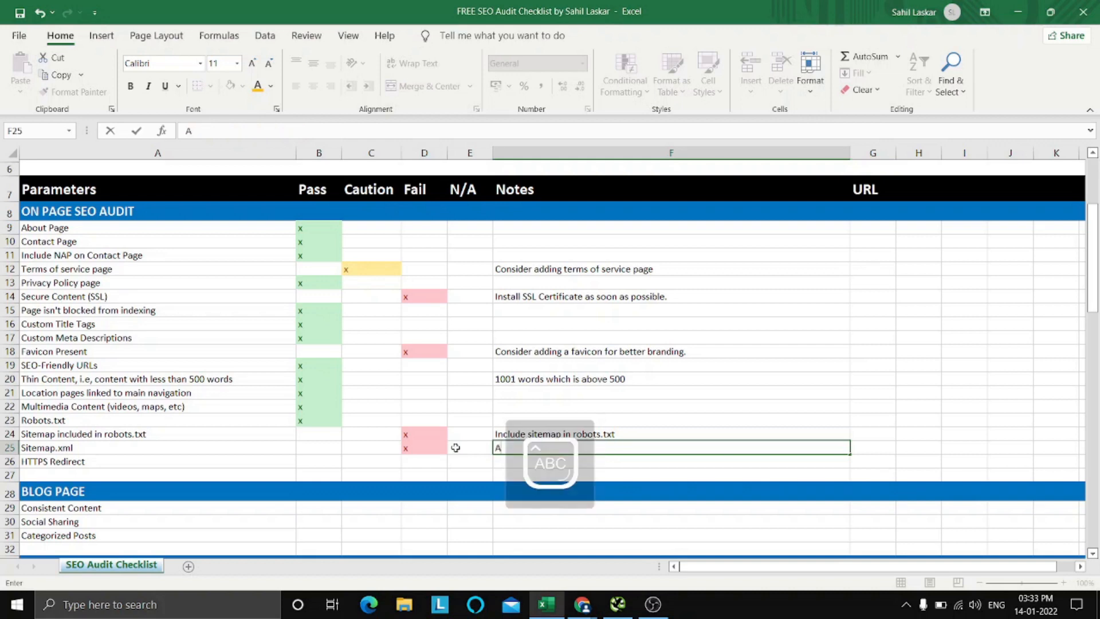
{"action": "key", "text": "Caps_Lock"}
{"action": "type", "text": "dd a sitemap aq"}
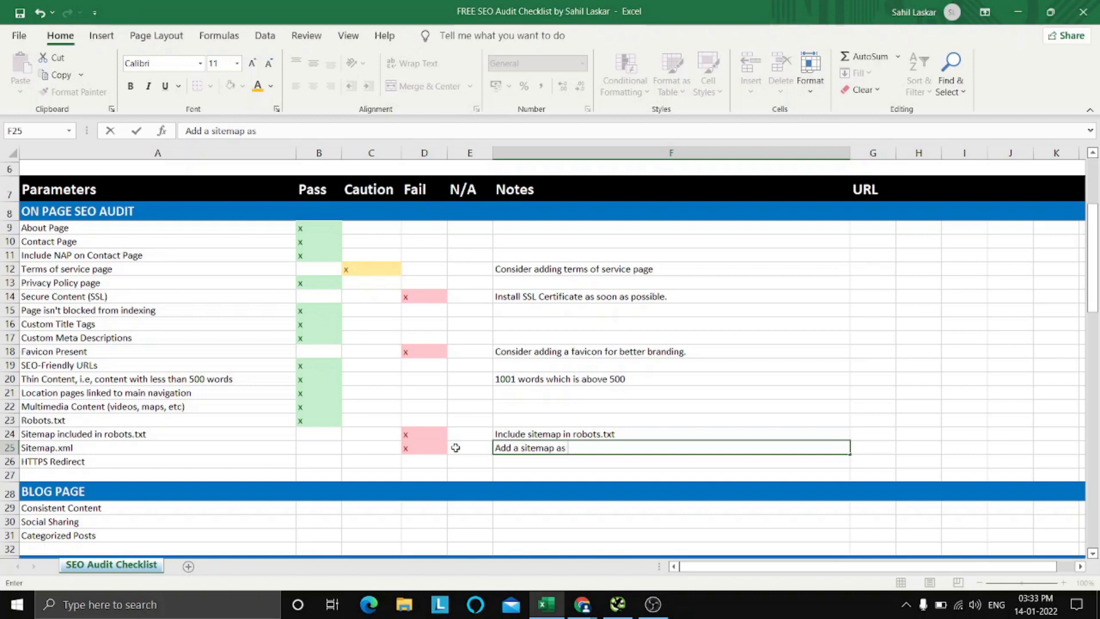
{"action": "type", "text": "fast as possible"}
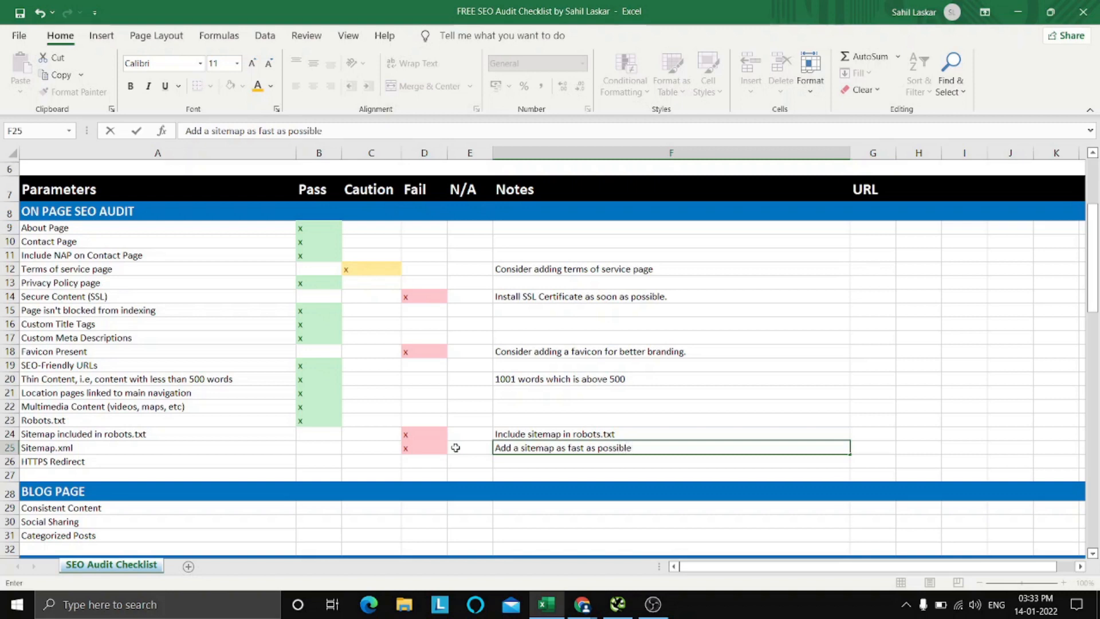
{"action": "double_click", "coordinate": [505, 448]}
{"action": "left_click", "coordinate": [516, 448]}
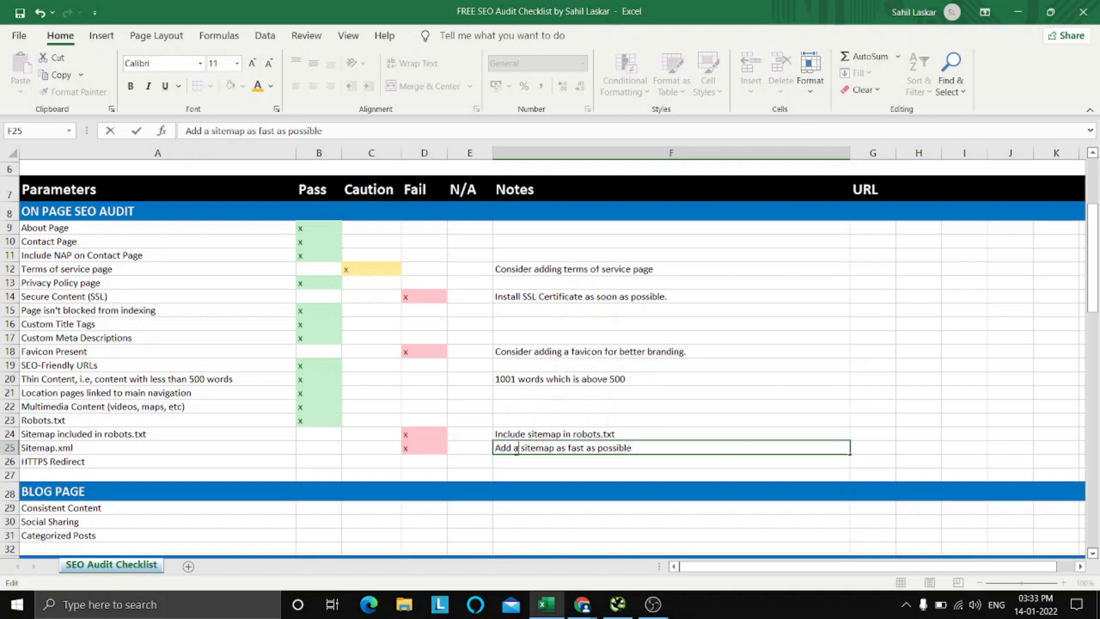
{"action": "left_click", "coordinate": [576, 476]}
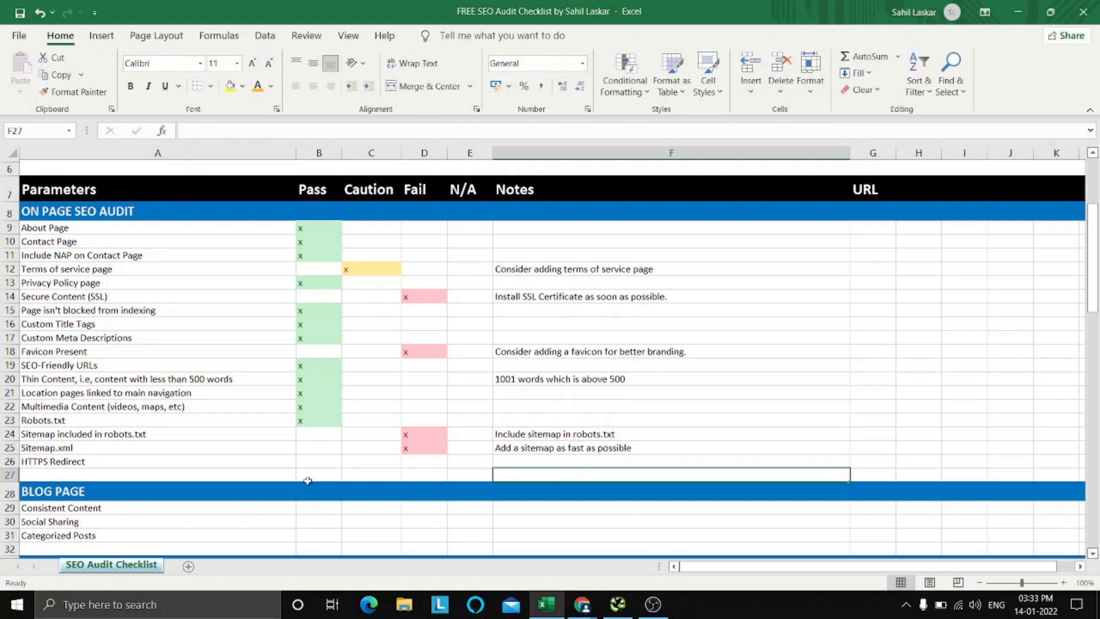
Select the HTTPS Redirect item in the checklist, then switch to Chrome and inspect the site's full address.
{"action": "left_click", "coordinate": [274, 461]}
{"action": "left_click", "coordinate": [350, 462]}
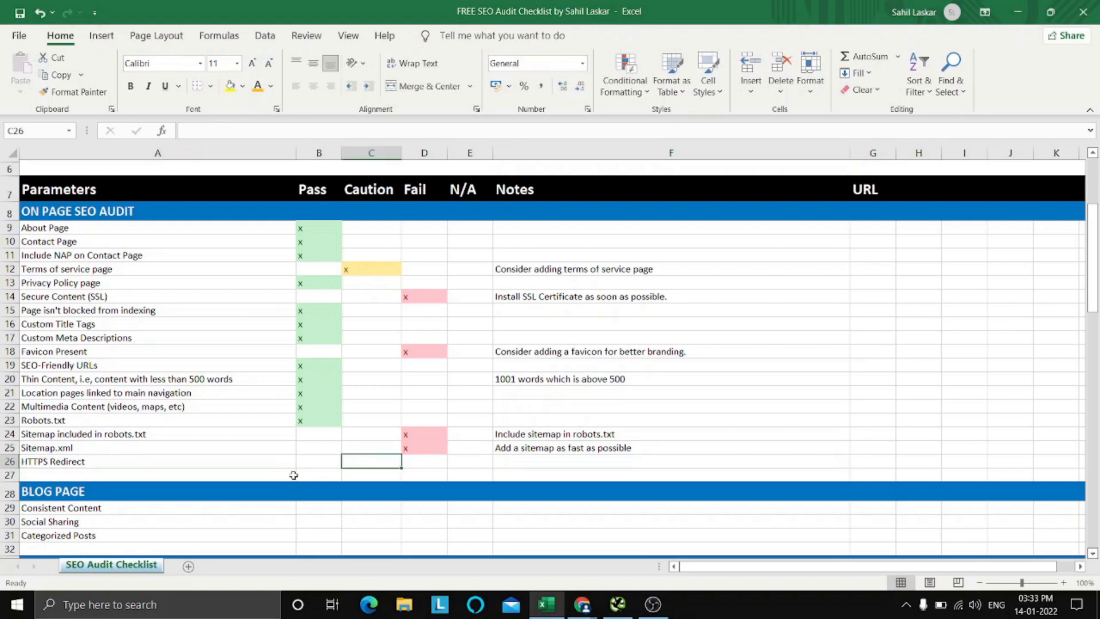
{"action": "left_click", "coordinate": [228, 469]}
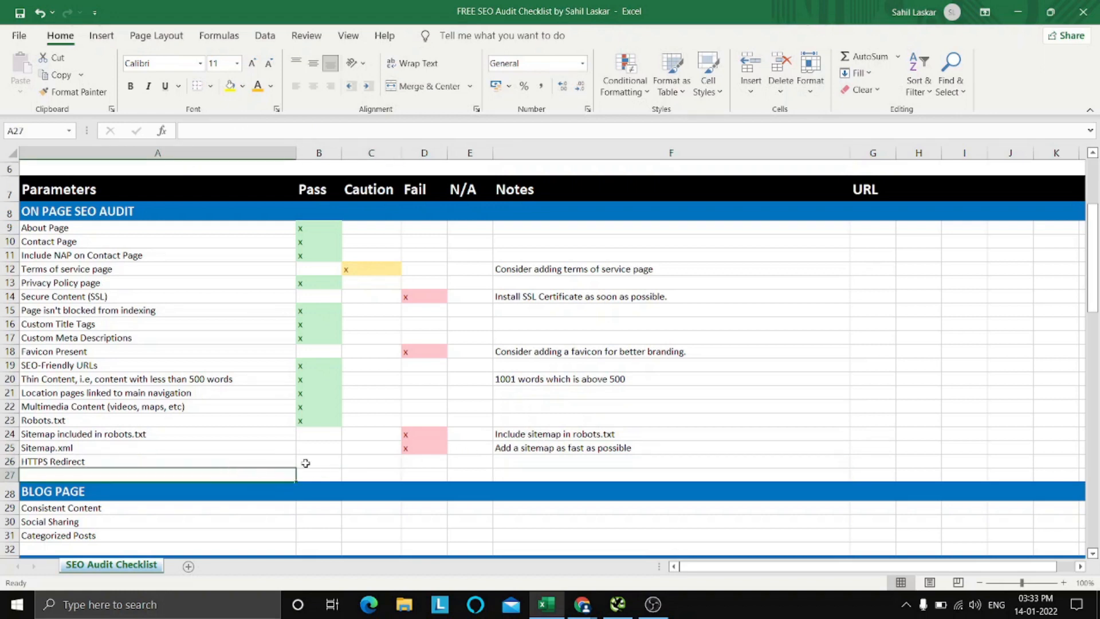
{"action": "left_click", "coordinate": [245, 462]}
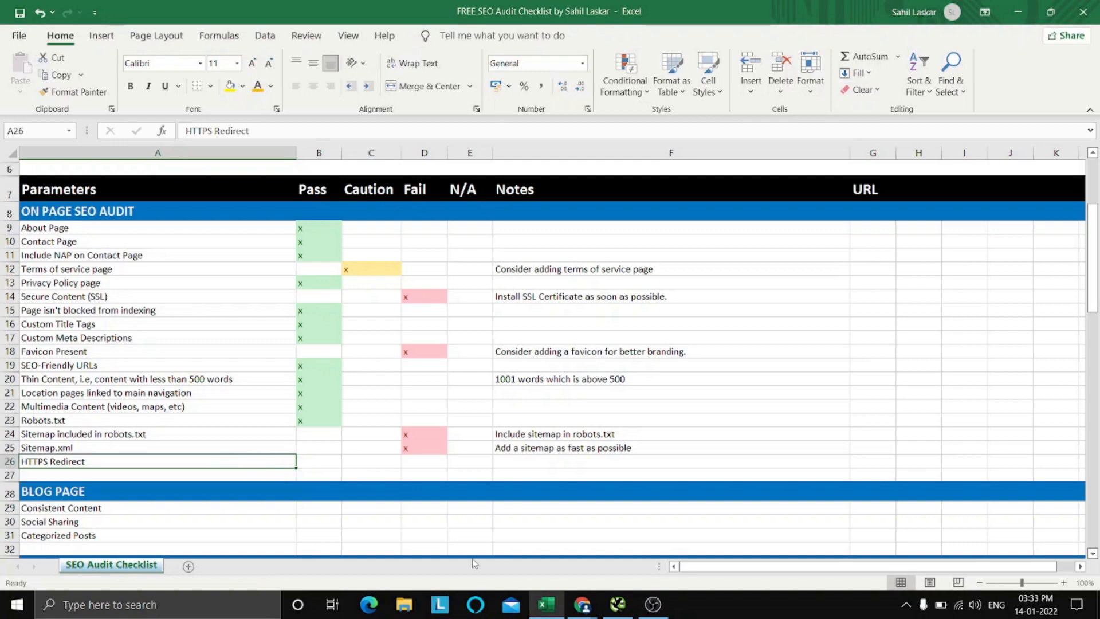
{"action": "left_click", "coordinate": [582, 605]}
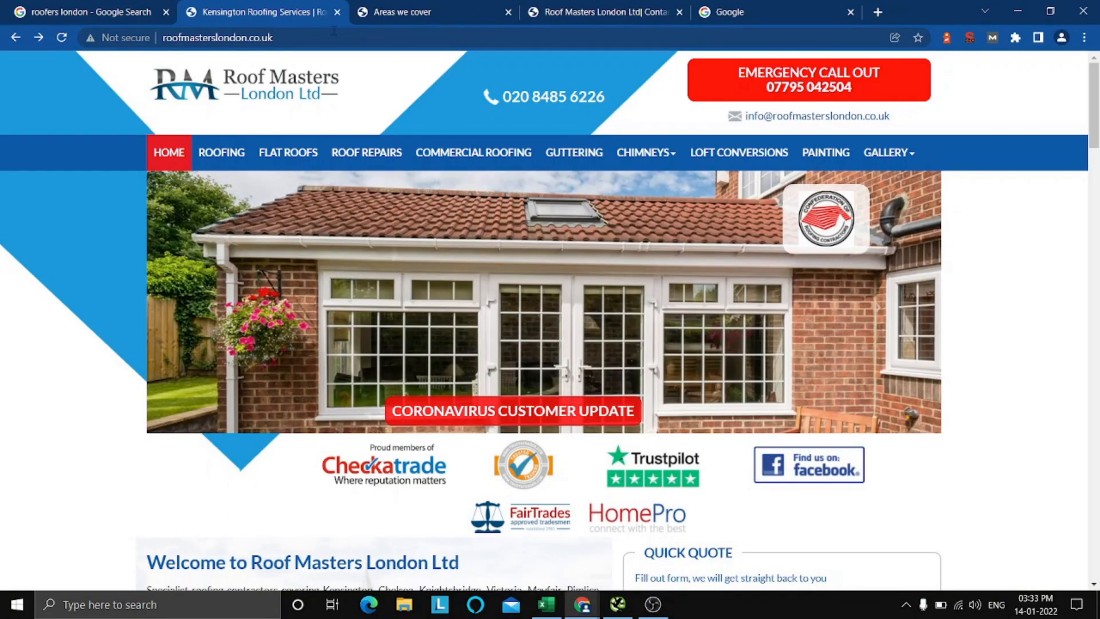
{"action": "left_click", "coordinate": [350, 38]}
{"action": "left_click", "coordinate": [353, 38]}
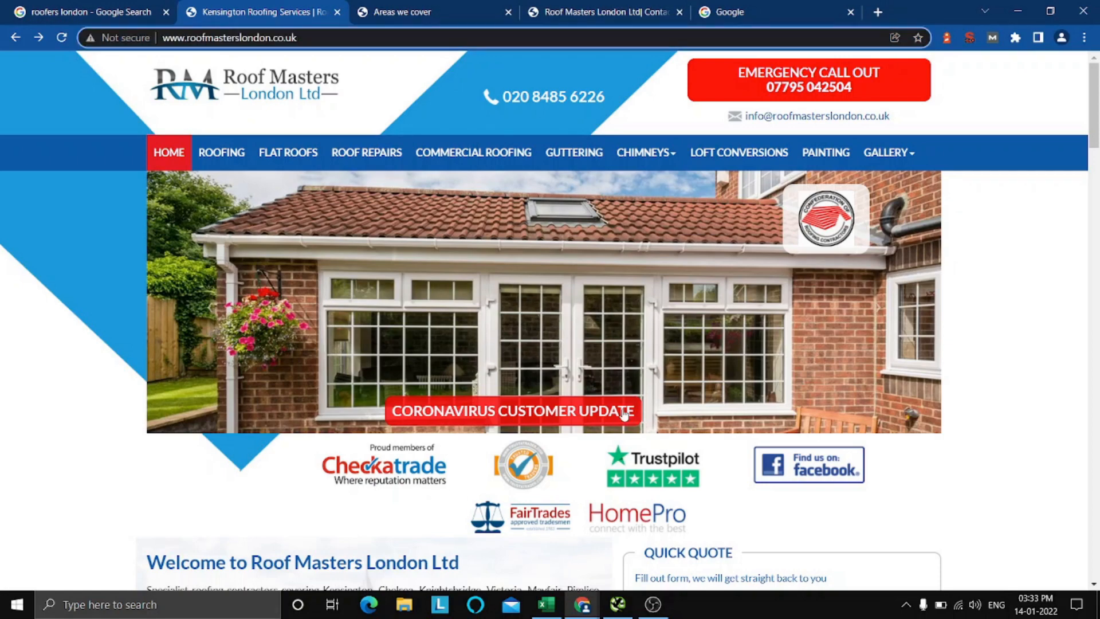
{"action": "left_click", "coordinate": [546, 604]}
{"action": "left_click", "coordinate": [380, 462]}
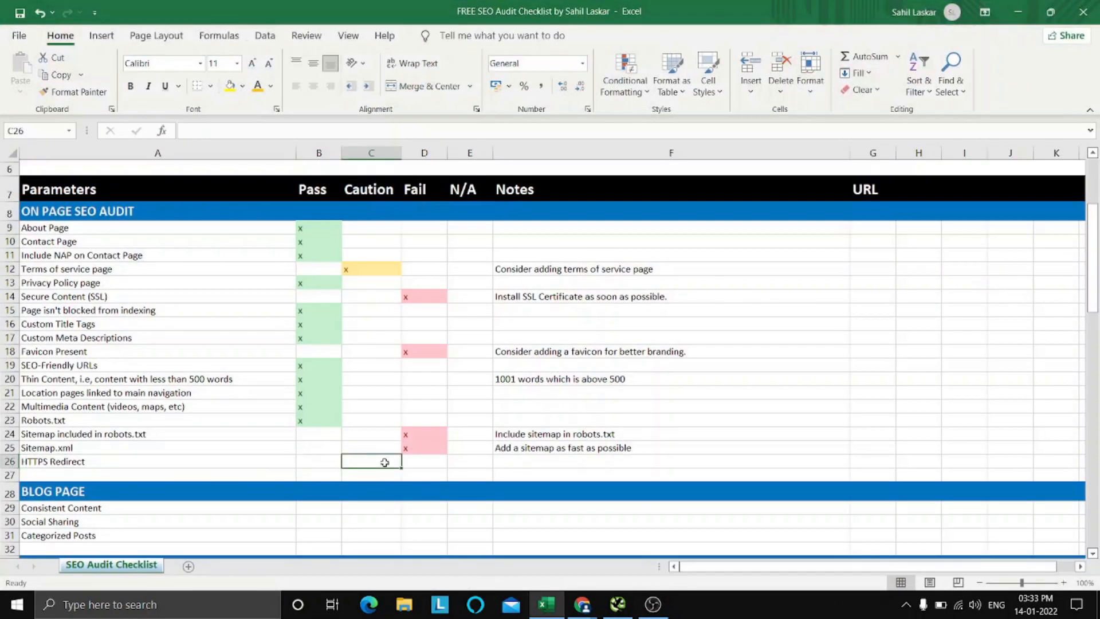
{"action": "left_click", "coordinate": [546, 604]}
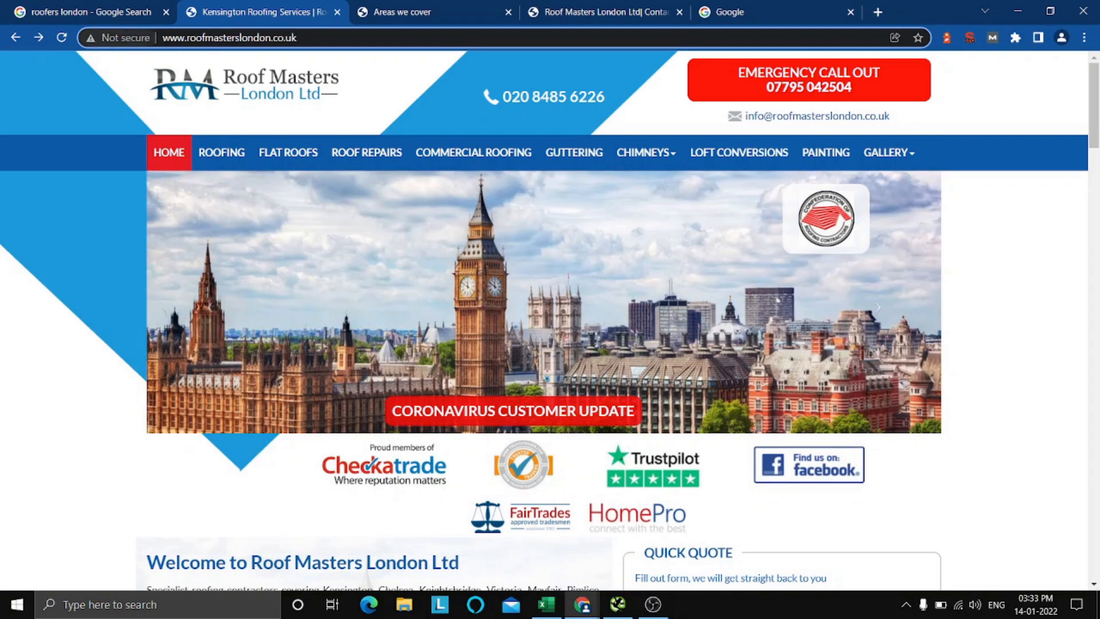
{"action": "key", "text": "Home"}
{"action": "type", "text": "h"}
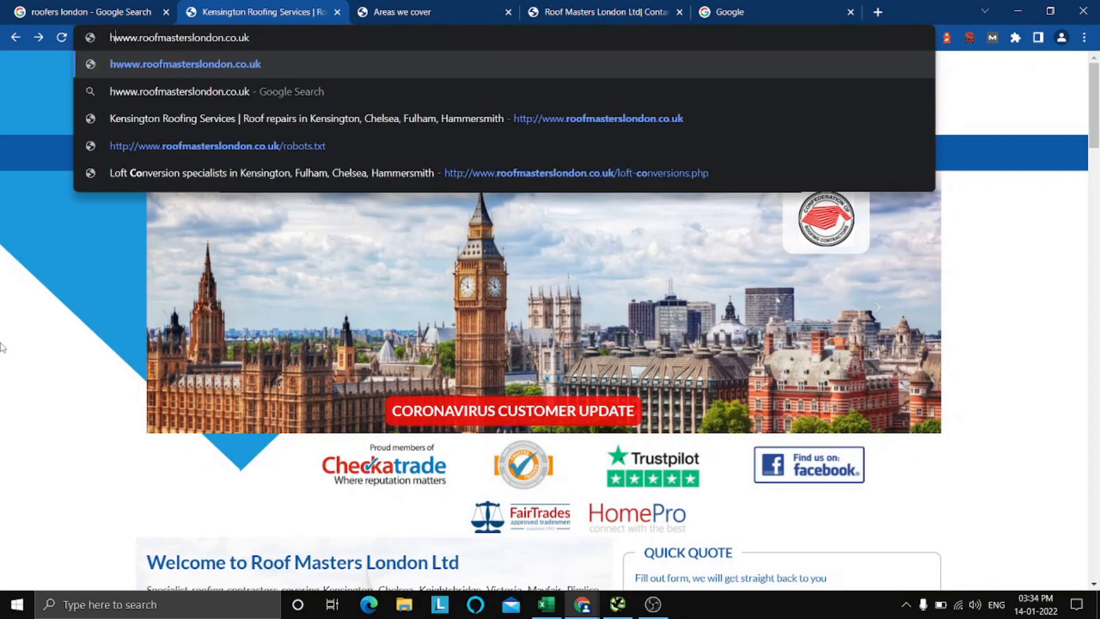
{"action": "type", "text": "tt"}
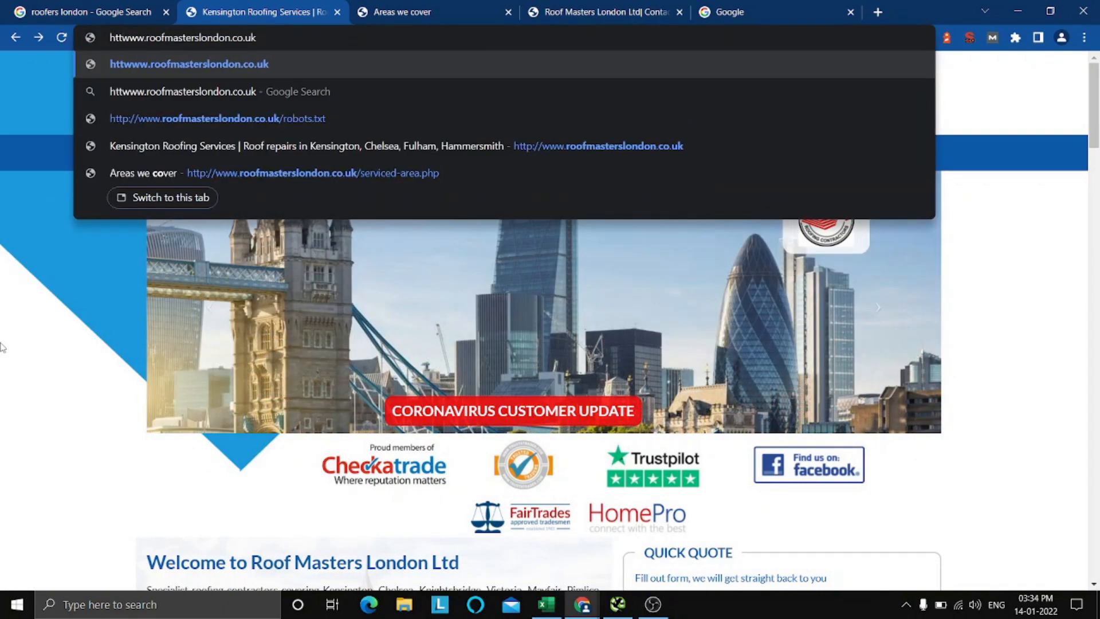
{"action": "type", "text": "p;"}
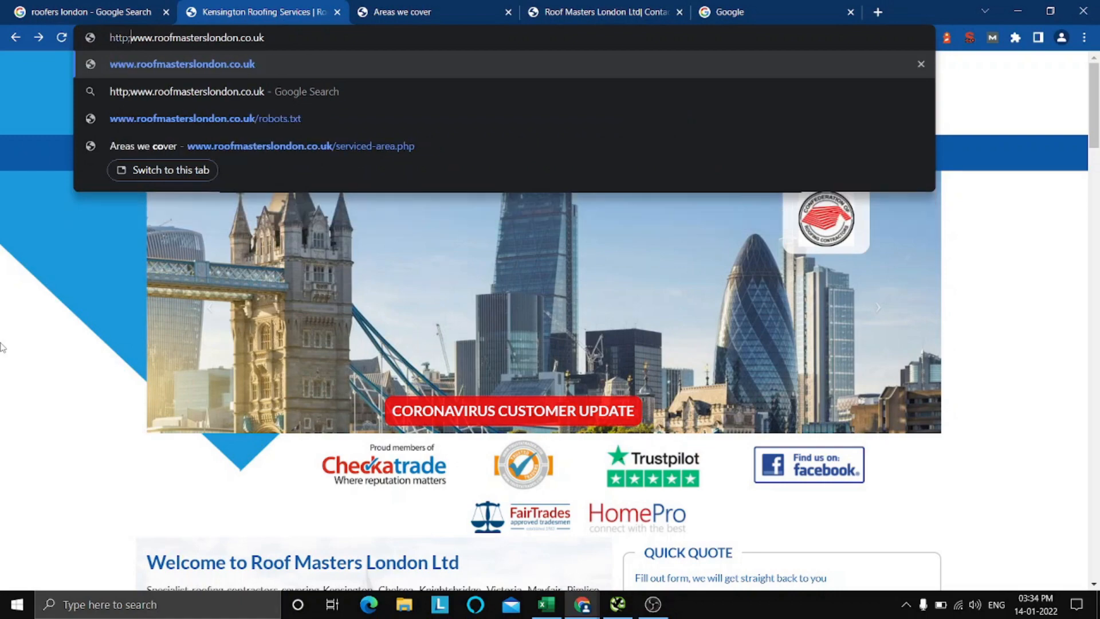
{"action": "key", "text": "BackSpace"}
{"action": "type", "text": "://"}
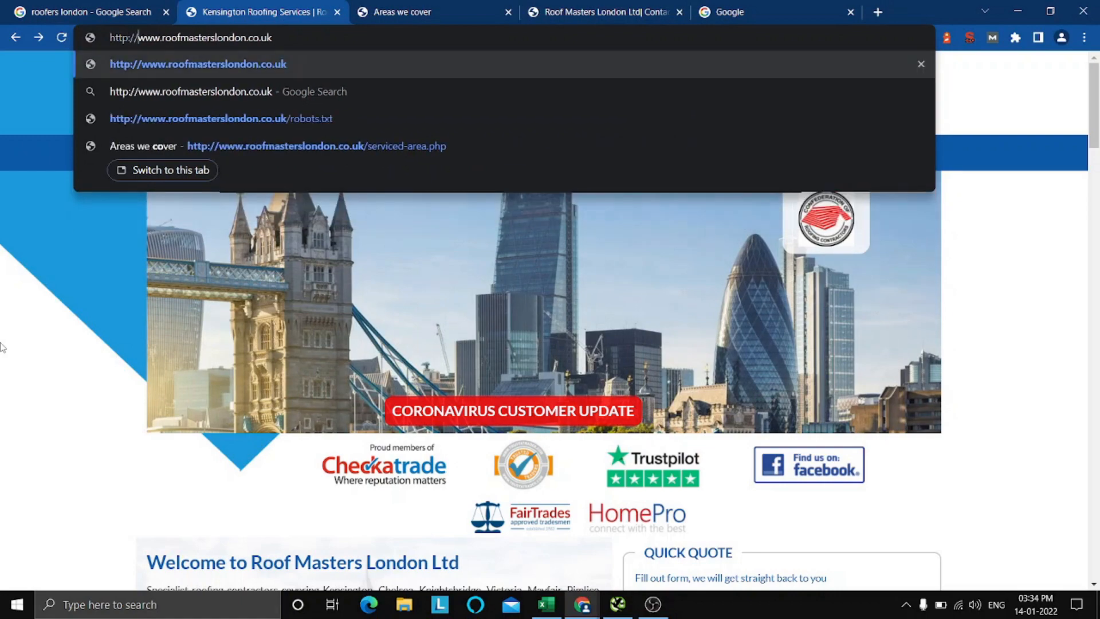
{"action": "key", "text": "Return"}
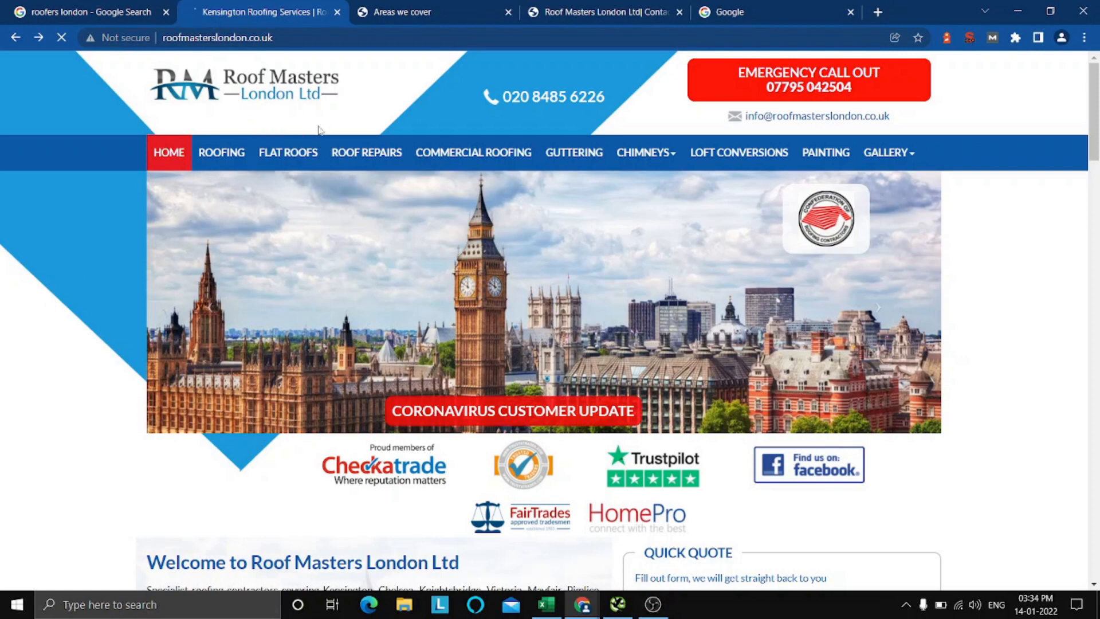
{"action": "left_click", "coordinate": [357, 40]}
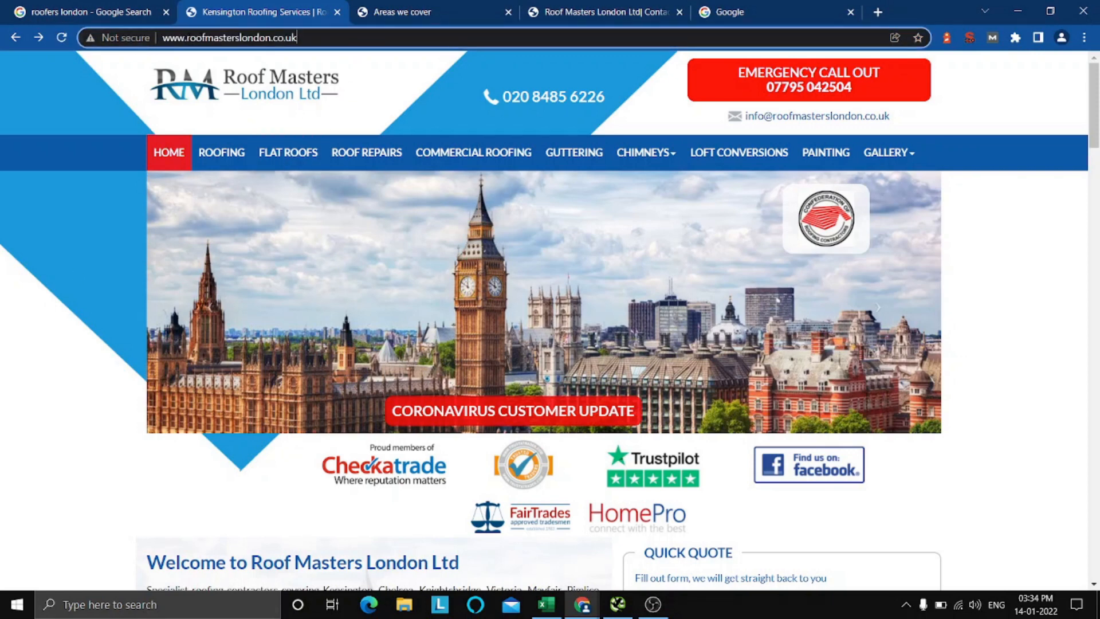
{"action": "left_click_drag", "start_coordinate": [187, 35], "coordinate": [163, 37]}
{"action": "type", "text": "h"}
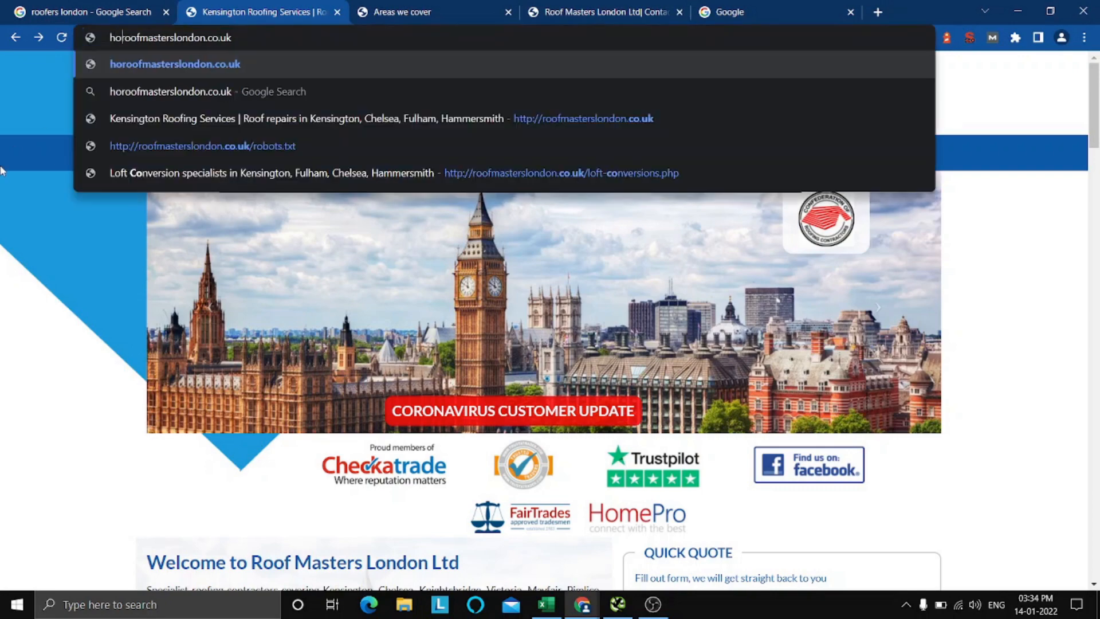
{"action": "type", "text": "ttp"}
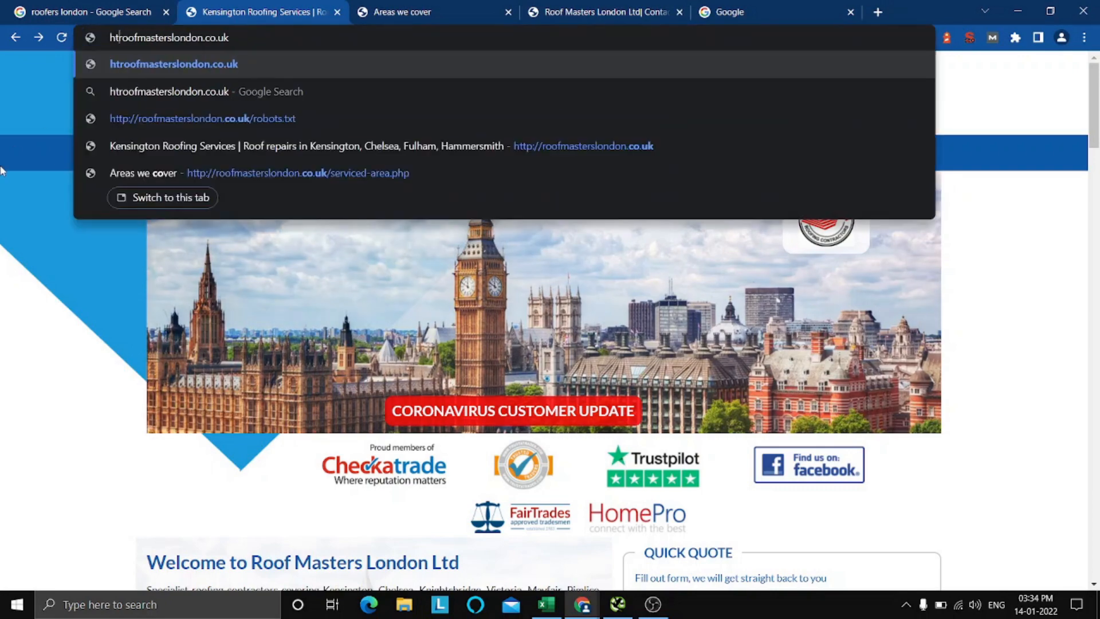
{"action": "type", "text": "://"}
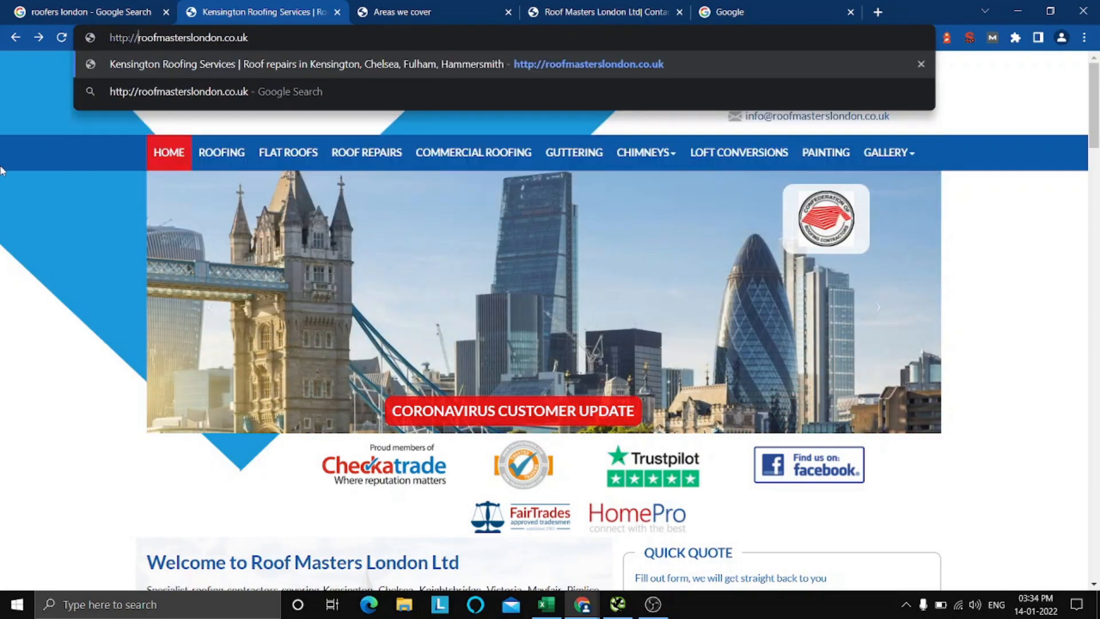
{"action": "key", "text": "Return"}
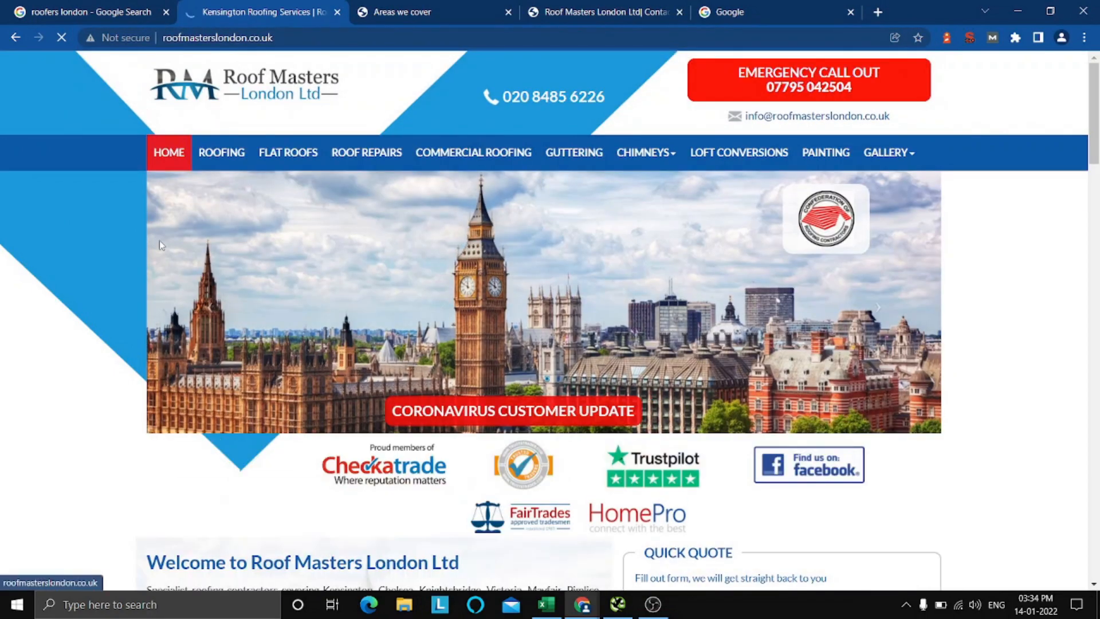
{"action": "scroll", "coordinate": [464, 304], "scroll_direction": "down", "scroll_amount": 3}
{"action": "scroll", "coordinate": [465, 304], "scroll_direction": "up", "scroll_amount": 3}
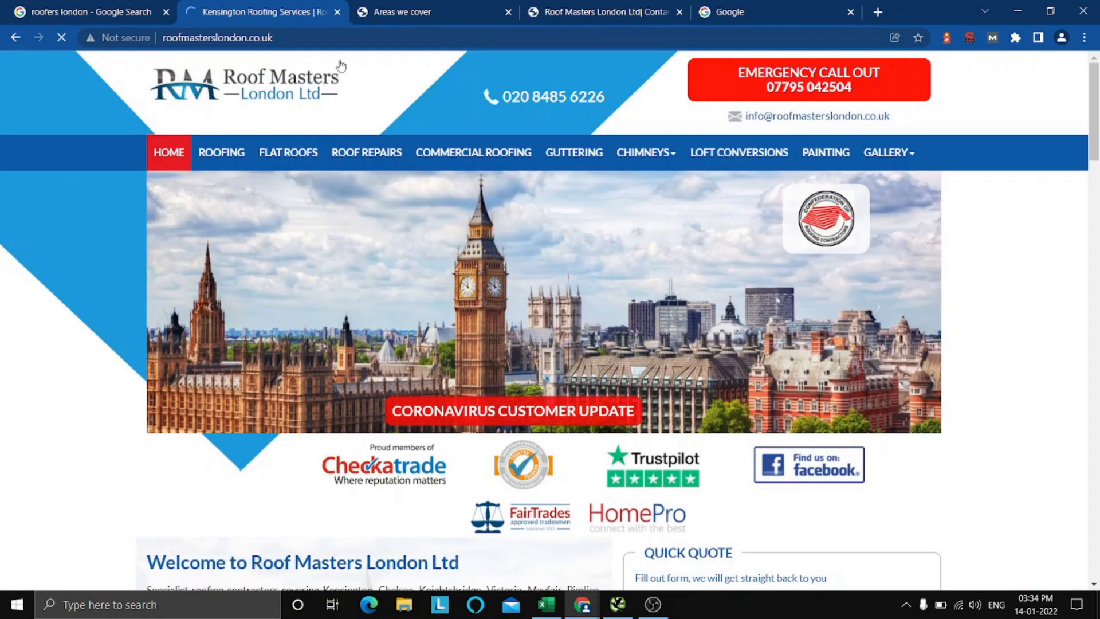
{"action": "left_click", "coordinate": [347, 37]}
{"action": "left_click", "coordinate": [348, 37]}
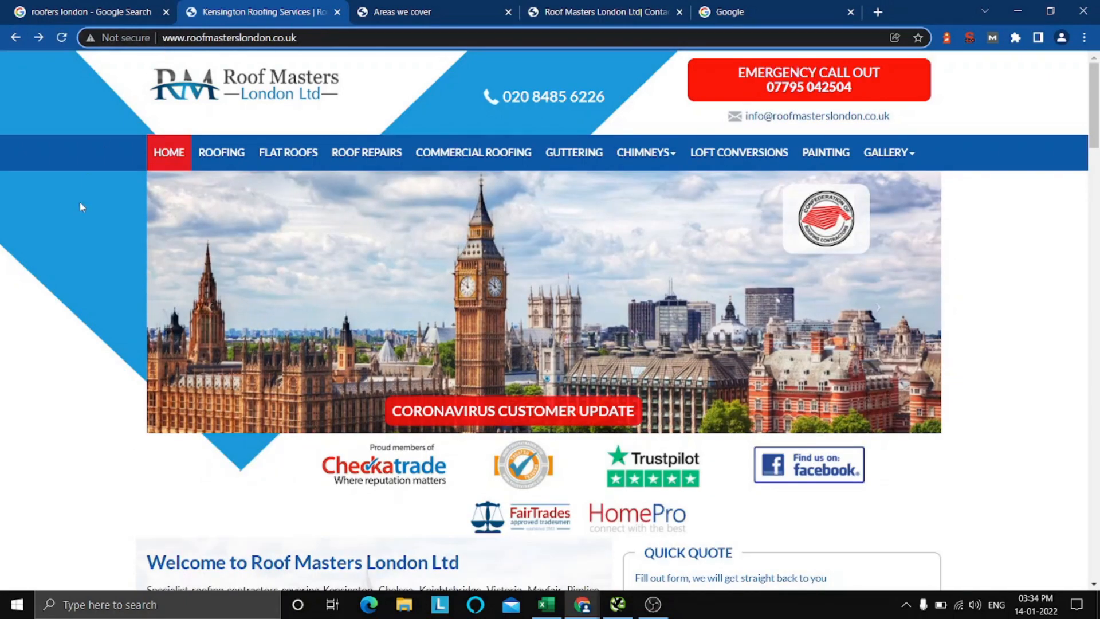
{"action": "scroll", "coordinate": [54, 297], "scroll_direction": "down", "scroll_amount": 6}
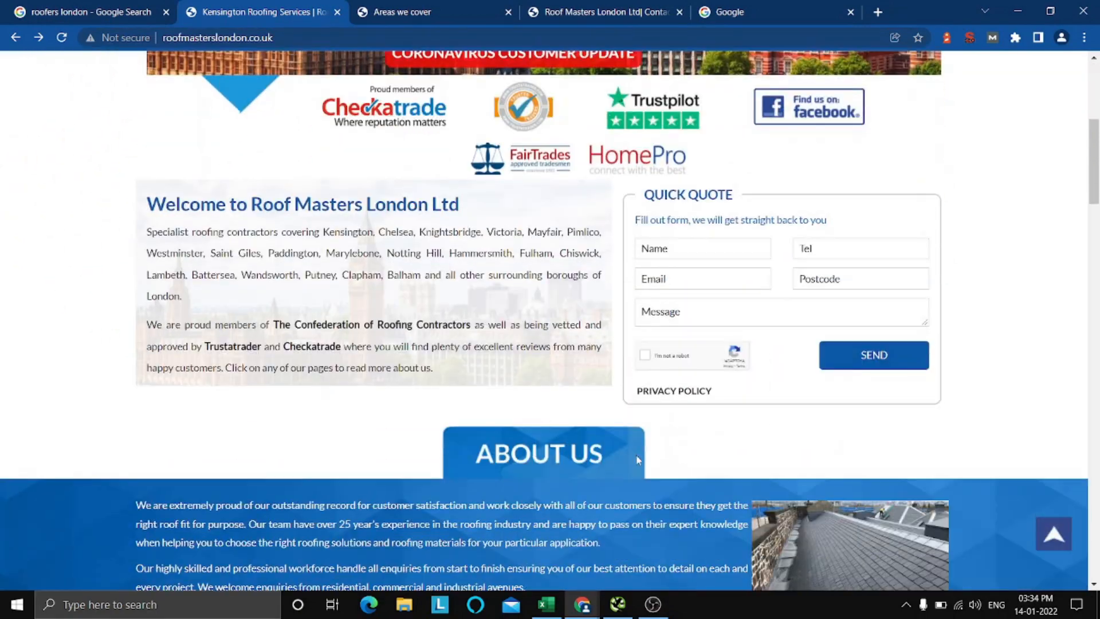
Examine the issues to fix in the SEO Site Checkup report for URL resolution problems, then return to the Roof Masters London site.
{"action": "mouse_move", "coordinate": [581, 606]}
{"action": "left_click", "coordinate": [644, 536]}
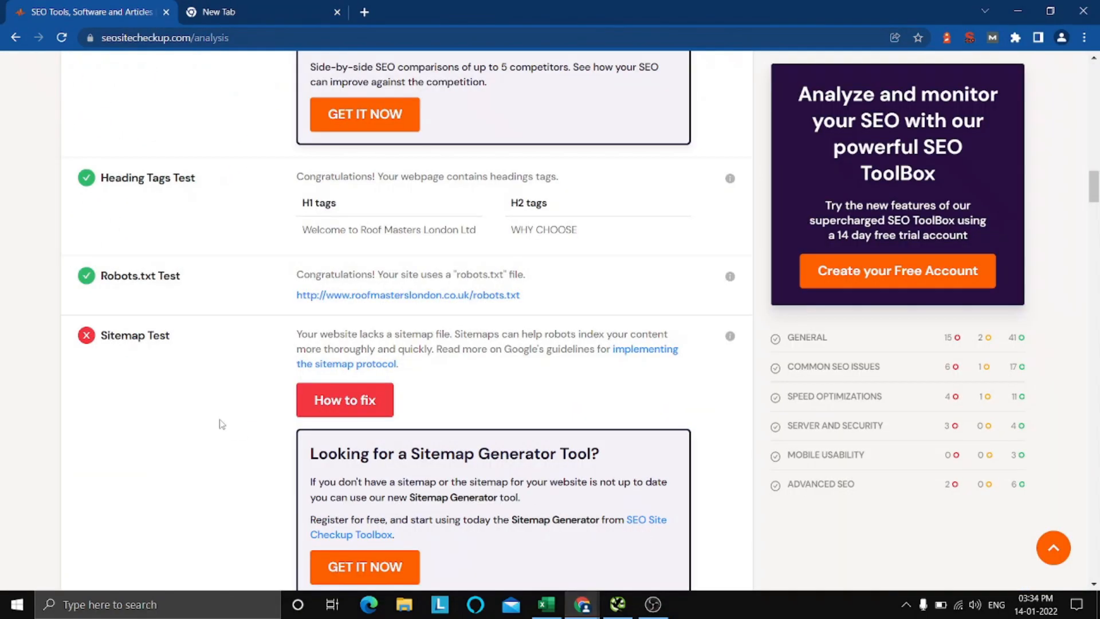
{"action": "scroll", "coordinate": [220, 421], "scroll_direction": "up", "scroll_amount": 8}
{"action": "scroll", "coordinate": [218, 422], "scroll_direction": "up", "scroll_amount": 20}
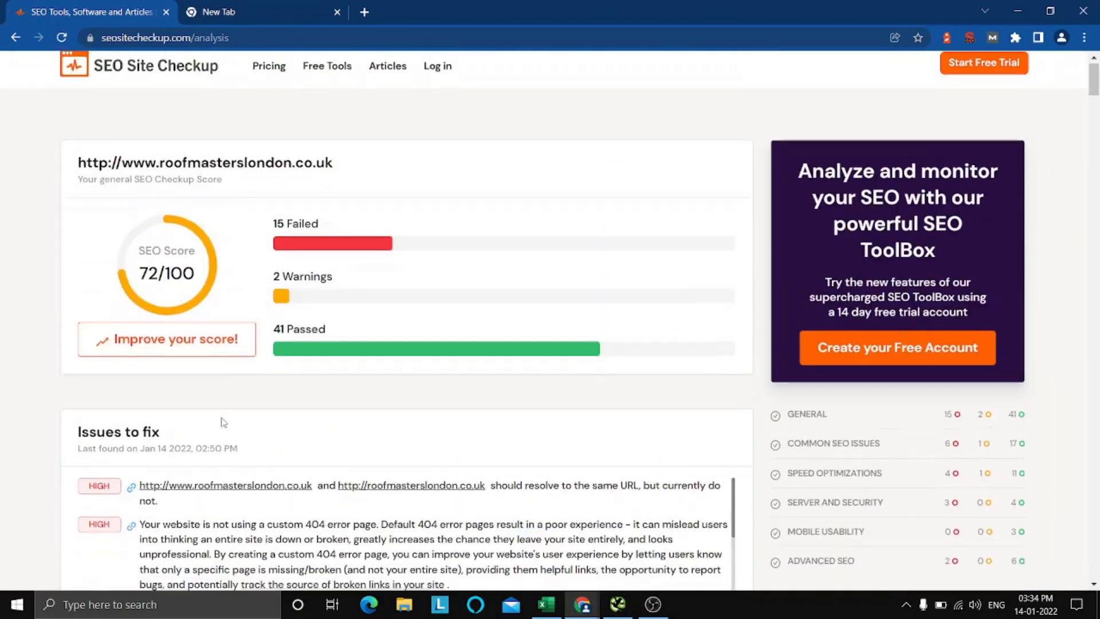
{"action": "scroll", "coordinate": [236, 399], "scroll_direction": "down", "scroll_amount": 5}
{"action": "scroll", "coordinate": [237, 398], "scroll_direction": "up", "scroll_amount": 5}
{"action": "scroll", "coordinate": [371, 390], "scroll_direction": "down", "scroll_amount": 2}
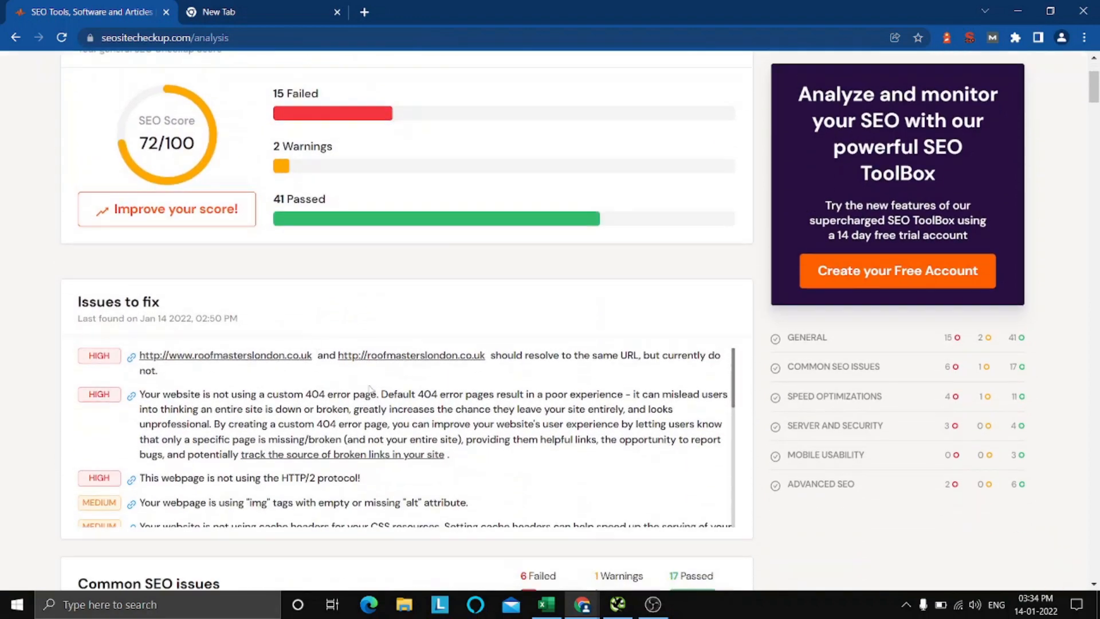
{"action": "scroll", "coordinate": [612, 339], "scroll_direction": "down", "scroll_amount": 1}
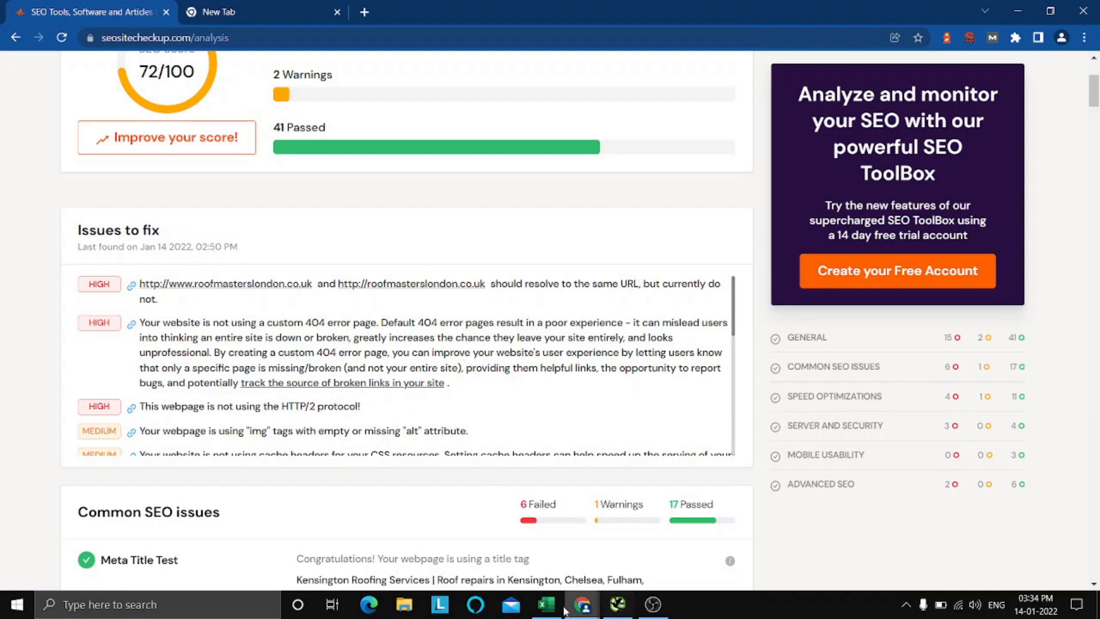
{"action": "mouse_move", "coordinate": [570, 613]}
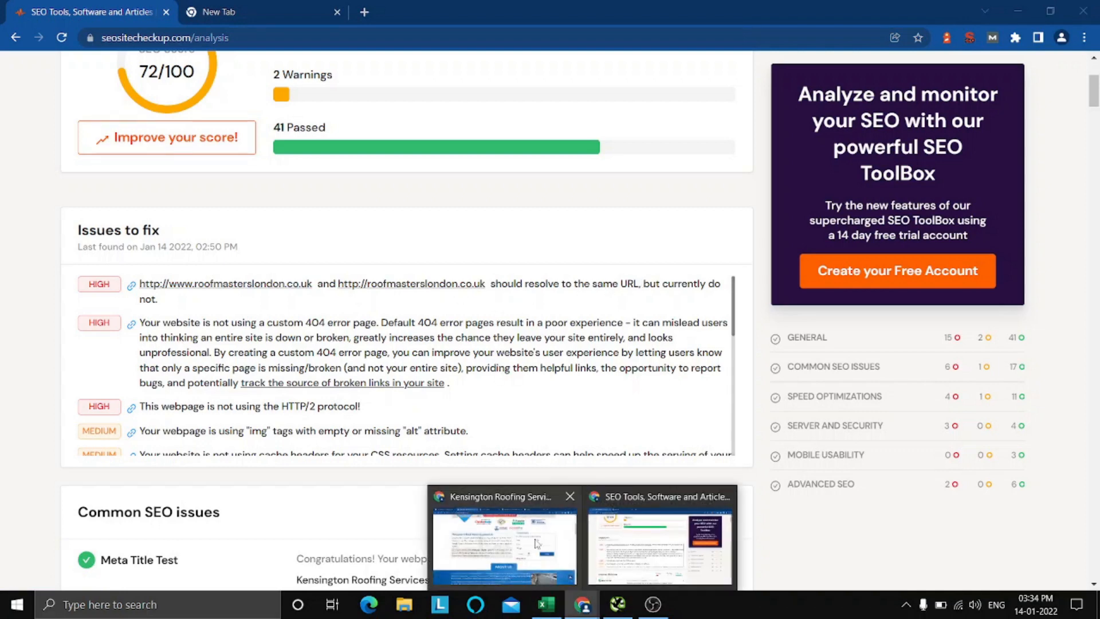
{"action": "left_click", "coordinate": [645, 533]}
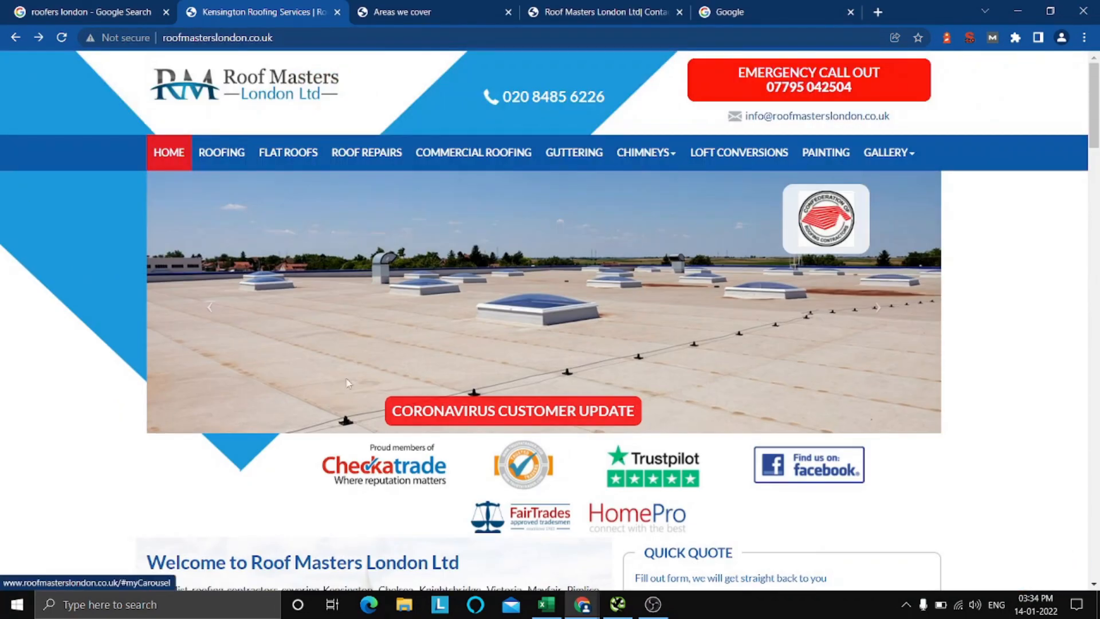
Switch to the Excel checklist and mark the HTTPS Redirect item as Fail with an x.
{"action": "left_click", "coordinate": [548, 608]}
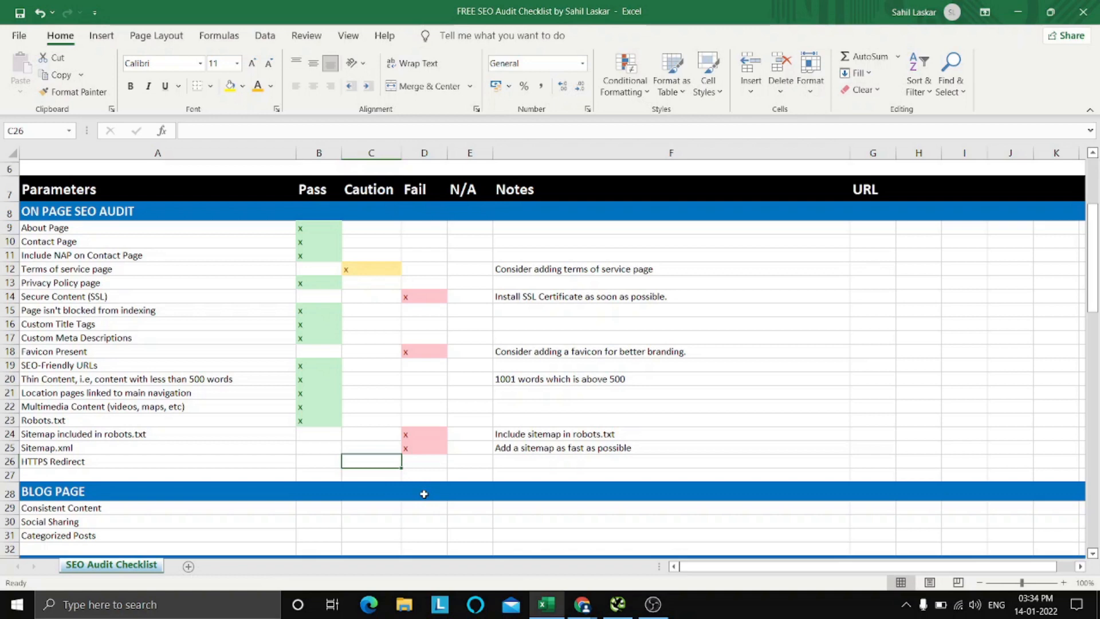
{"action": "key", "text": "Right"}
{"action": "type", "text": "x"}
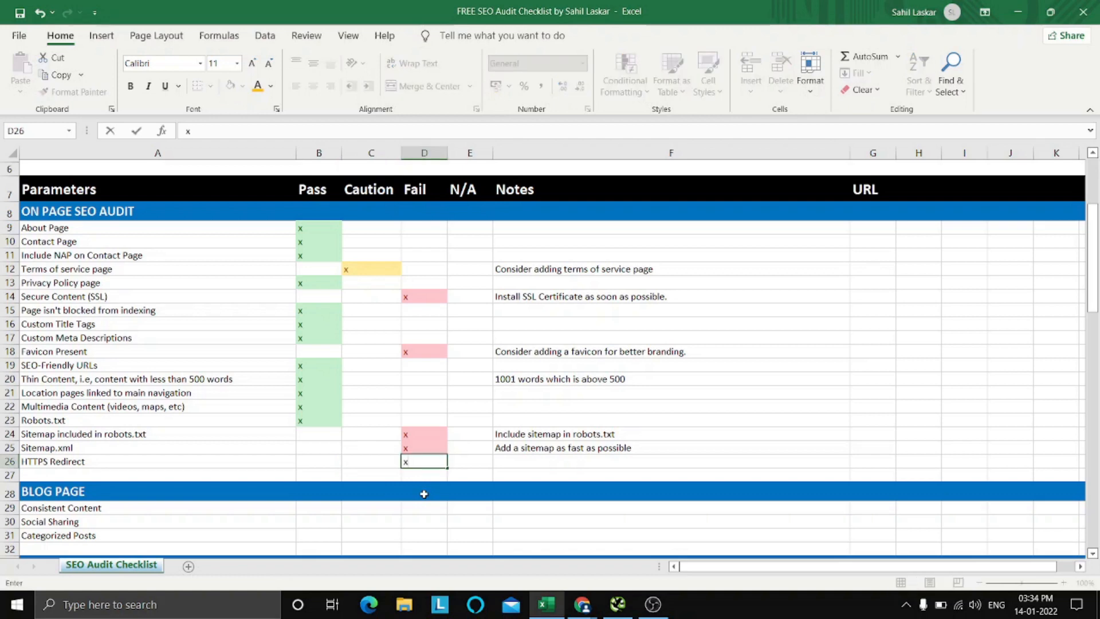
{"action": "key", "text": "Right"}
{"action": "key", "text": "Right"}
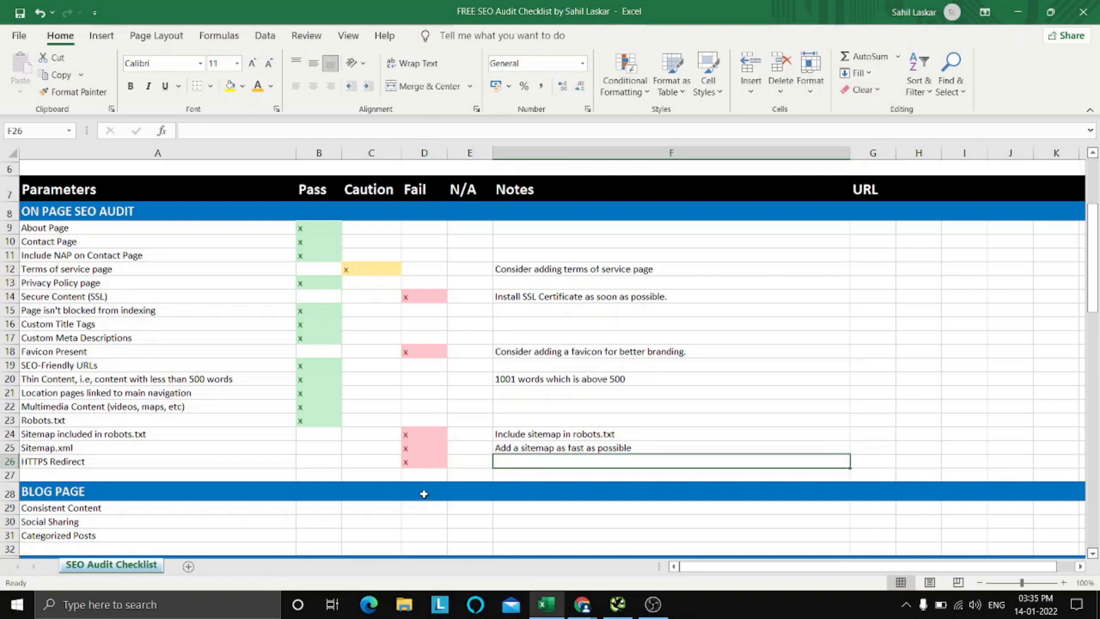
{"action": "key", "text": "Up"}
{"action": "key", "text": "Down"}
{"action": "key", "text": "Down"}
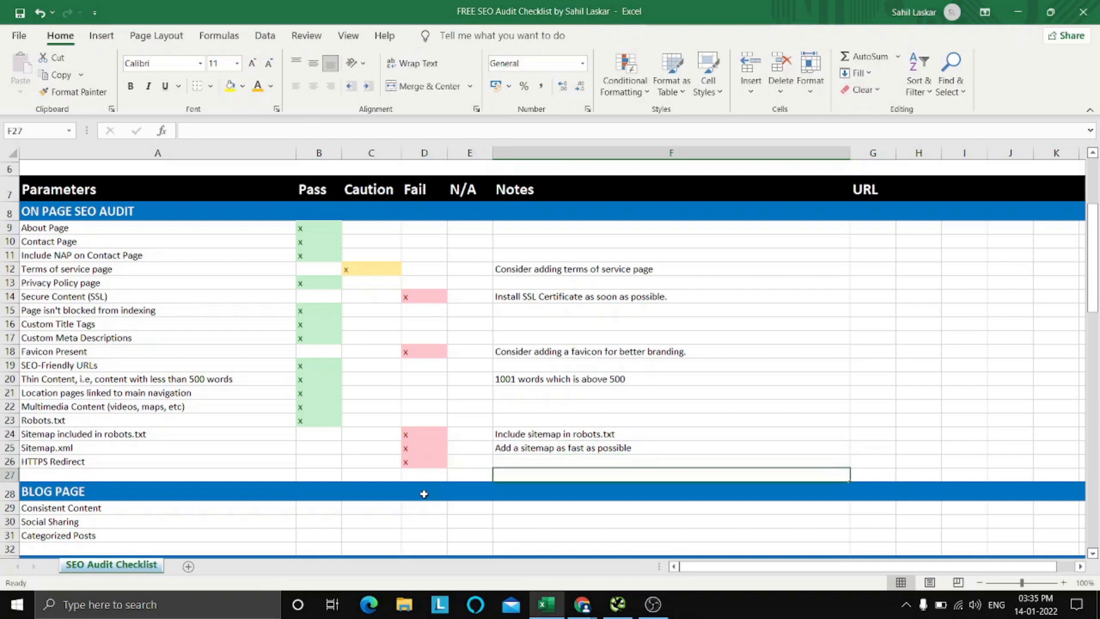
{"action": "key", "text": "Up"}
{"action": "key", "text": "Up"}
{"action": "key", "text": "Up"}
{"action": "key", "text": "Up"}
{"action": "key", "text": "Up"}
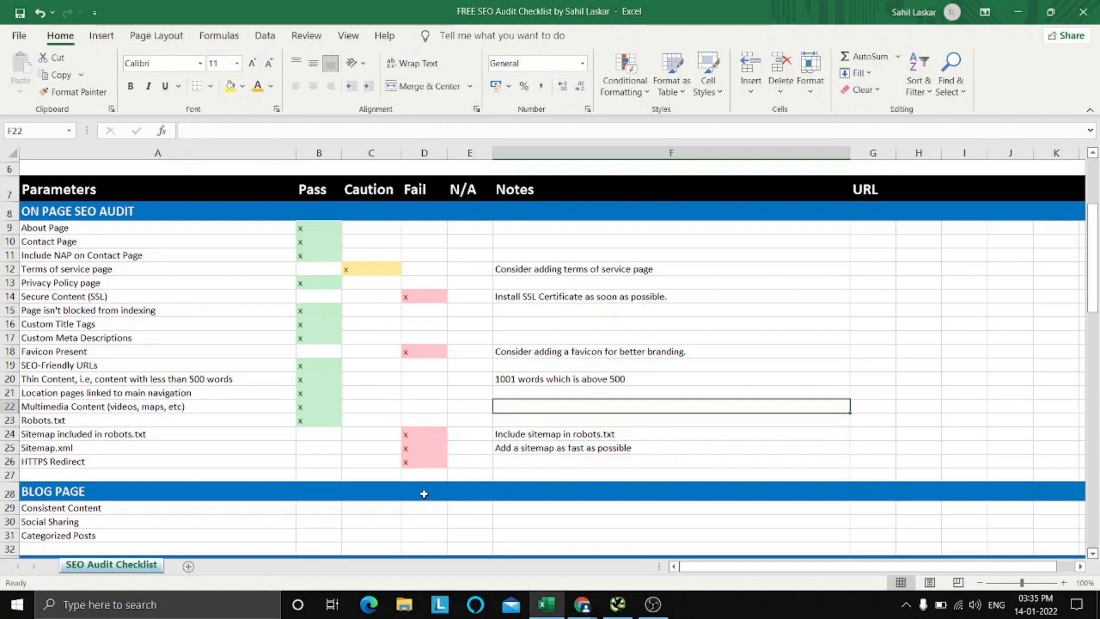
{"action": "key", "text": "Down"}
{"action": "key", "text": "Down"}
{"action": "key", "text": "Down"}
{"action": "key", "text": "Down"}
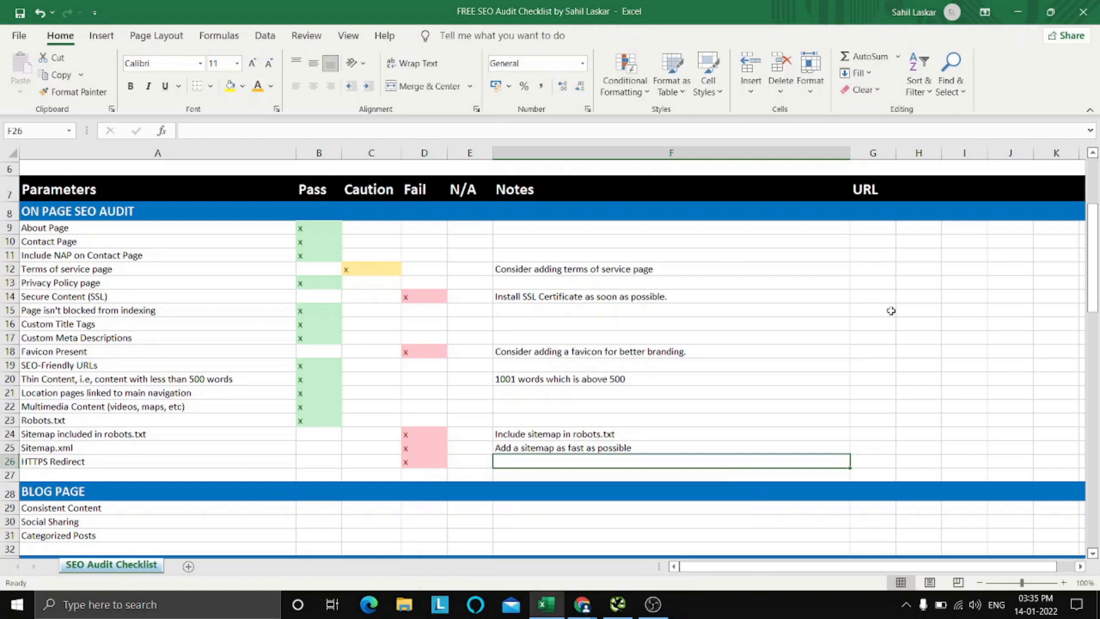
Enter the note "Fix the SSL issue and redirect site to preferred version." for the HTTPS Redirect item.
{"action": "type", "text": "Fix t"}
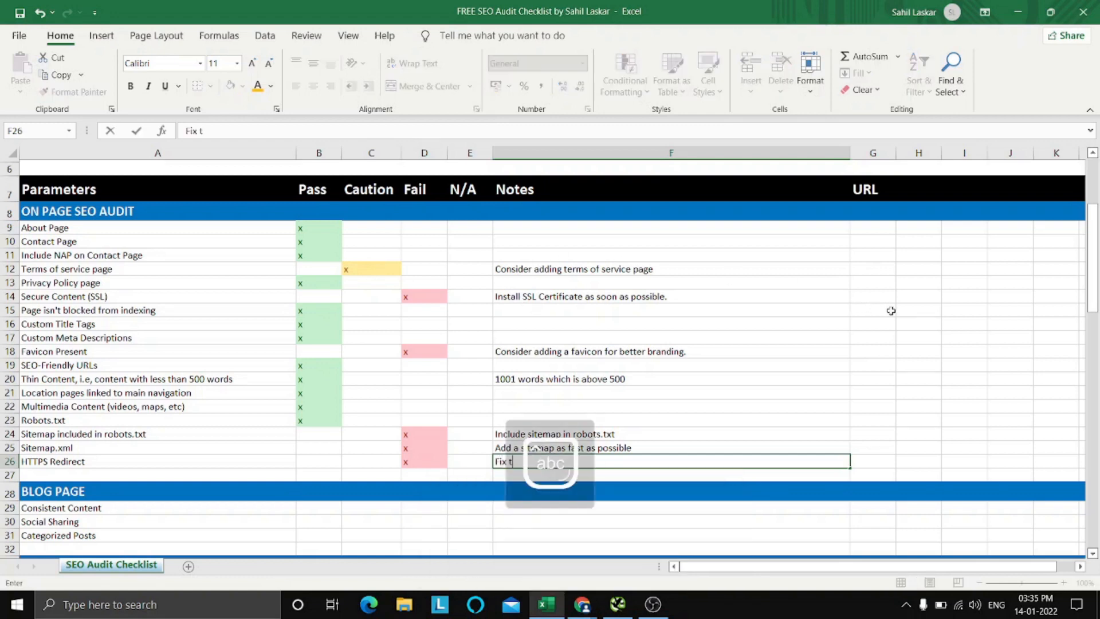
{"action": "type", "text": "he S"}
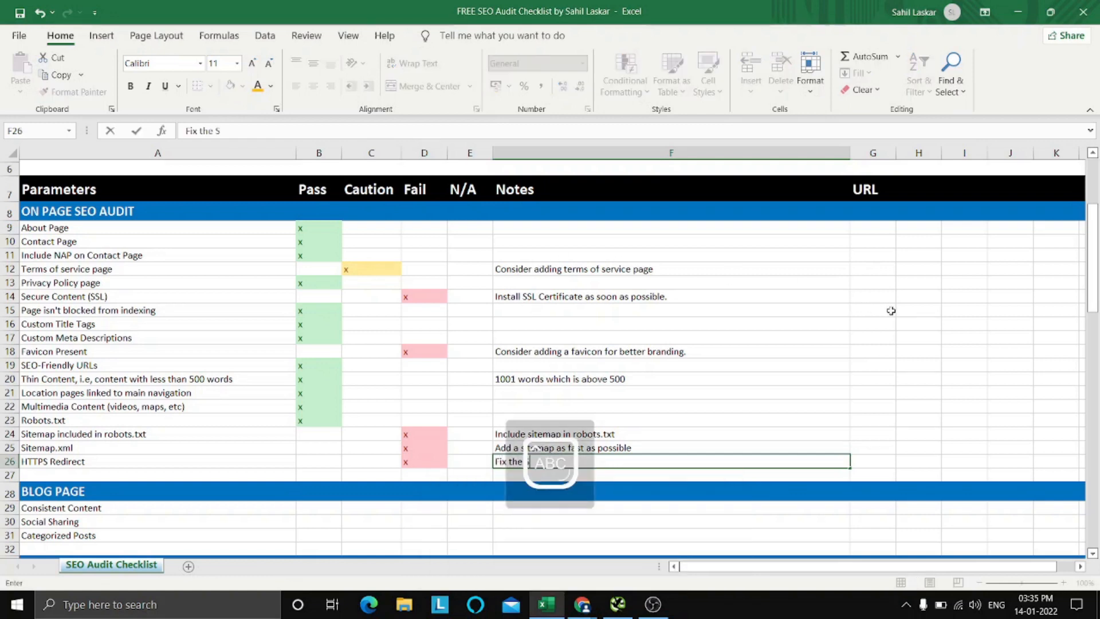
{"action": "type", "text": "SL issue and redirect site to preferred version."}
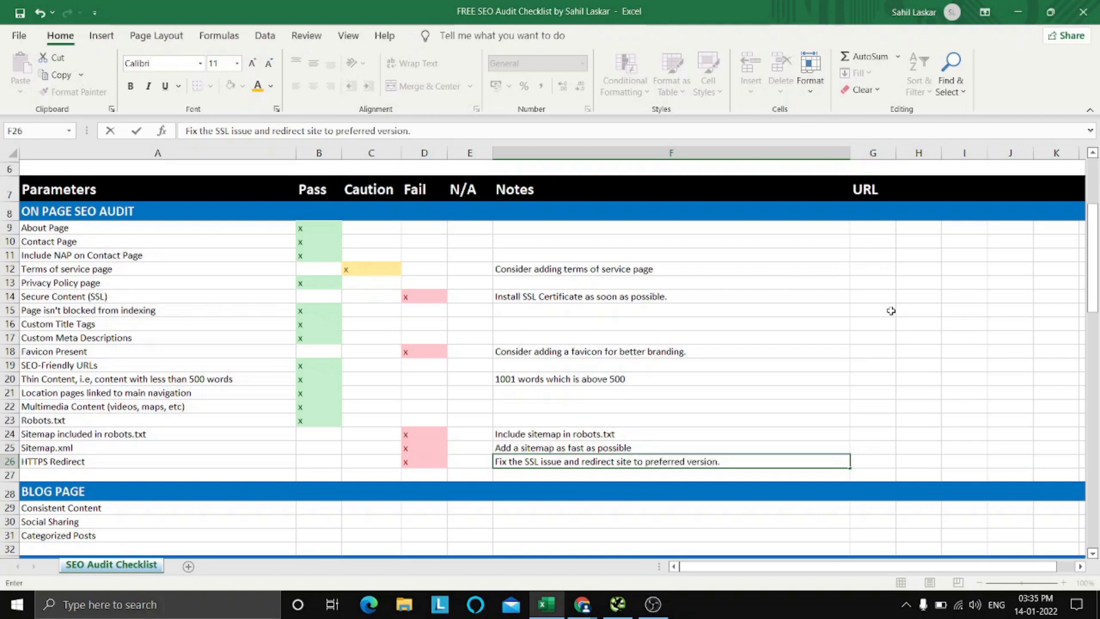
Finish the HTTPS Redirect note entry and review the completed On Page SEO Audit section of the checklist.
{"action": "left_click", "coordinate": [891, 310]}
{"action": "left_click", "coordinate": [882, 404]}
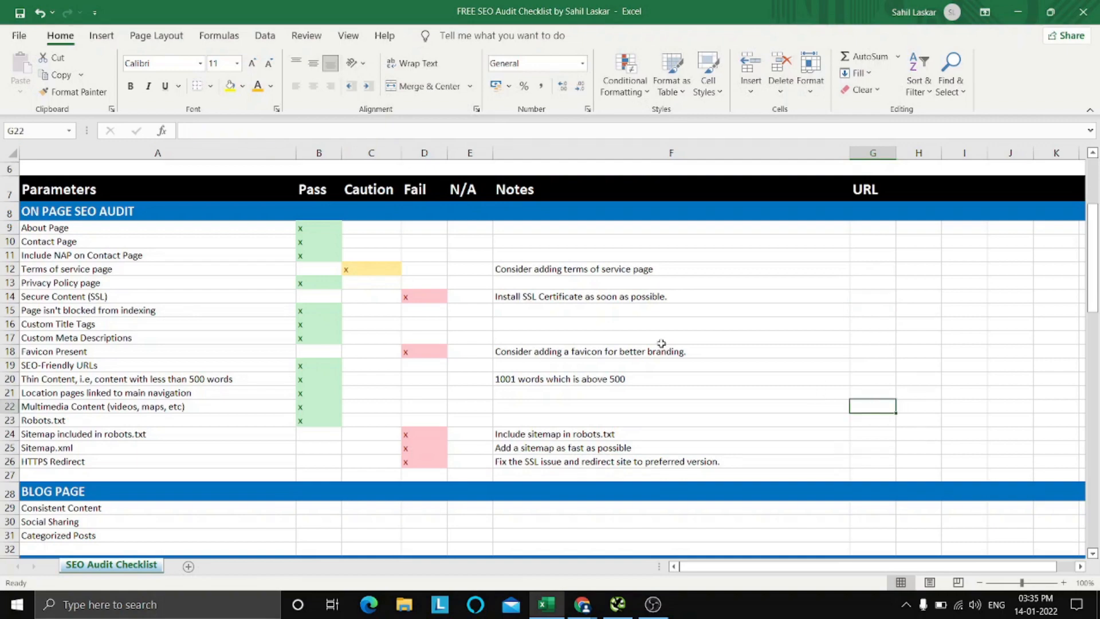
{"action": "scroll", "coordinate": [662, 343], "scroll_direction": "up", "scroll_amount": 2}
{"action": "scroll", "coordinate": [656, 341], "scroll_direction": "down", "scroll_amount": 2}
{"action": "left_click", "coordinate": [899, 326]}
{"action": "left_click", "coordinate": [923, 378]}
{"action": "left_click", "coordinate": [858, 295]}
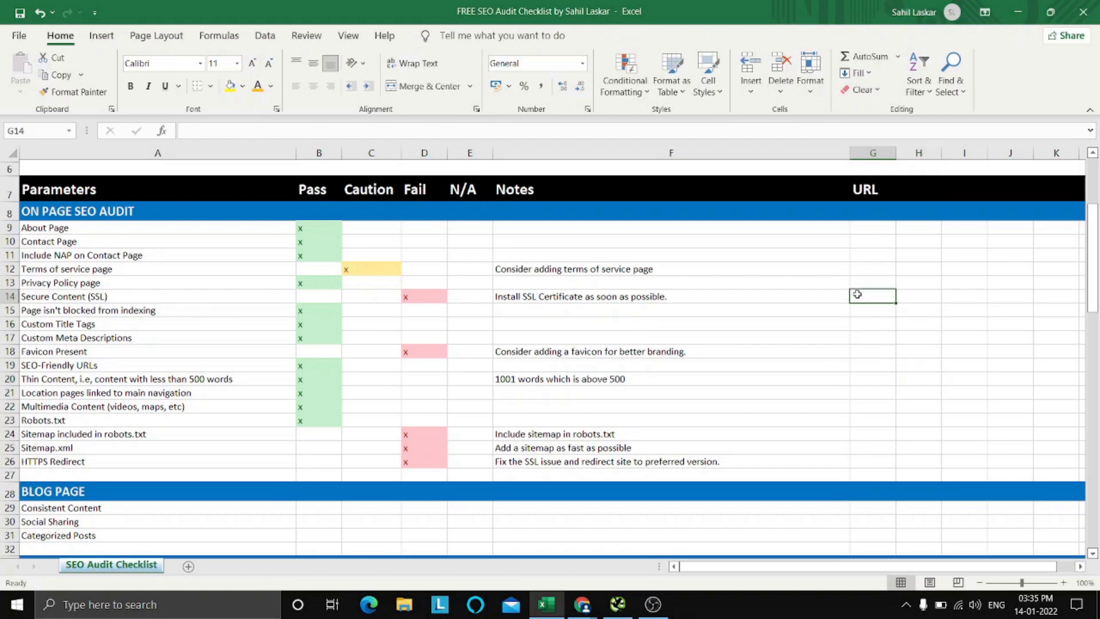
{"action": "left_click", "coordinate": [868, 251]}
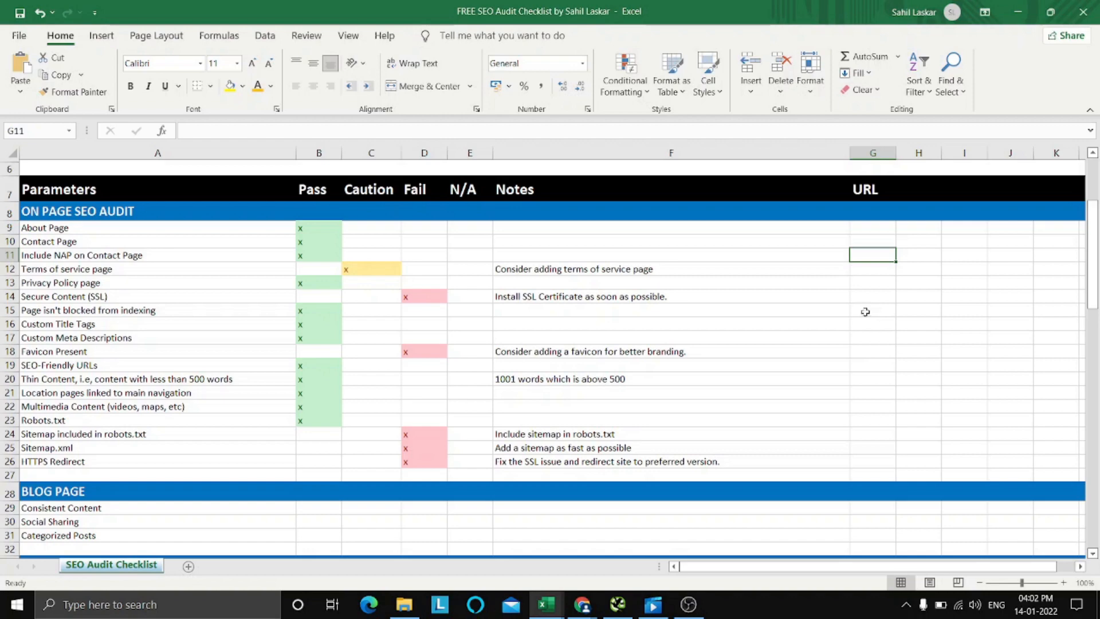
{"action": "scroll", "coordinate": [869, 298], "scroll_direction": "up", "scroll_amount": 1}
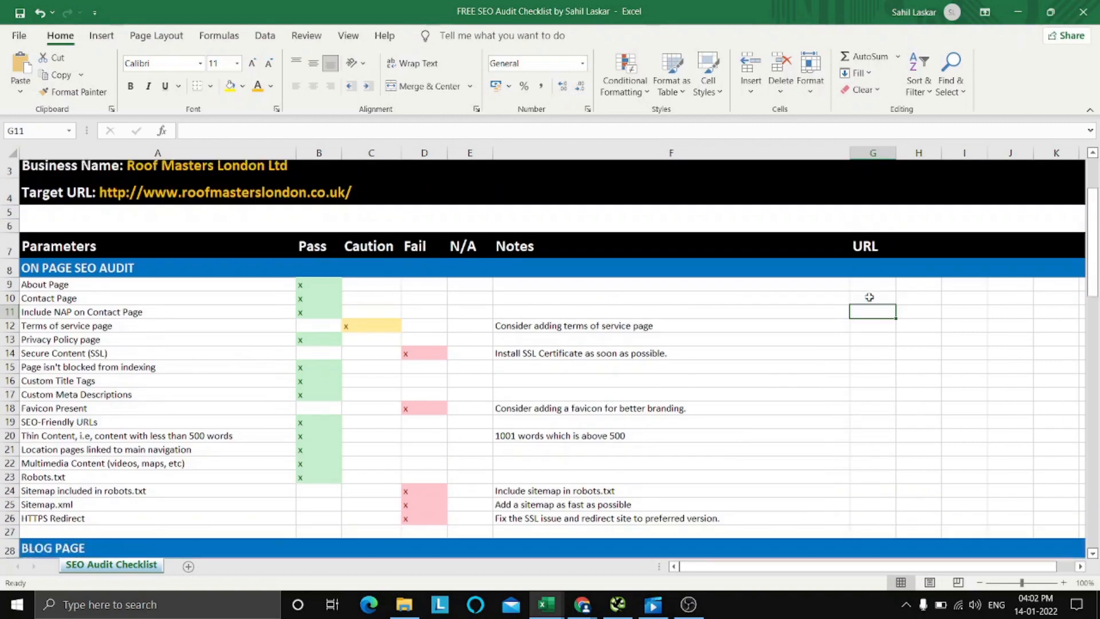
{"action": "scroll", "coordinate": [869, 296], "scroll_direction": "down", "scroll_amount": 2}
{"action": "scroll", "coordinate": [870, 296], "scroll_direction": "up", "scroll_amount": 1}
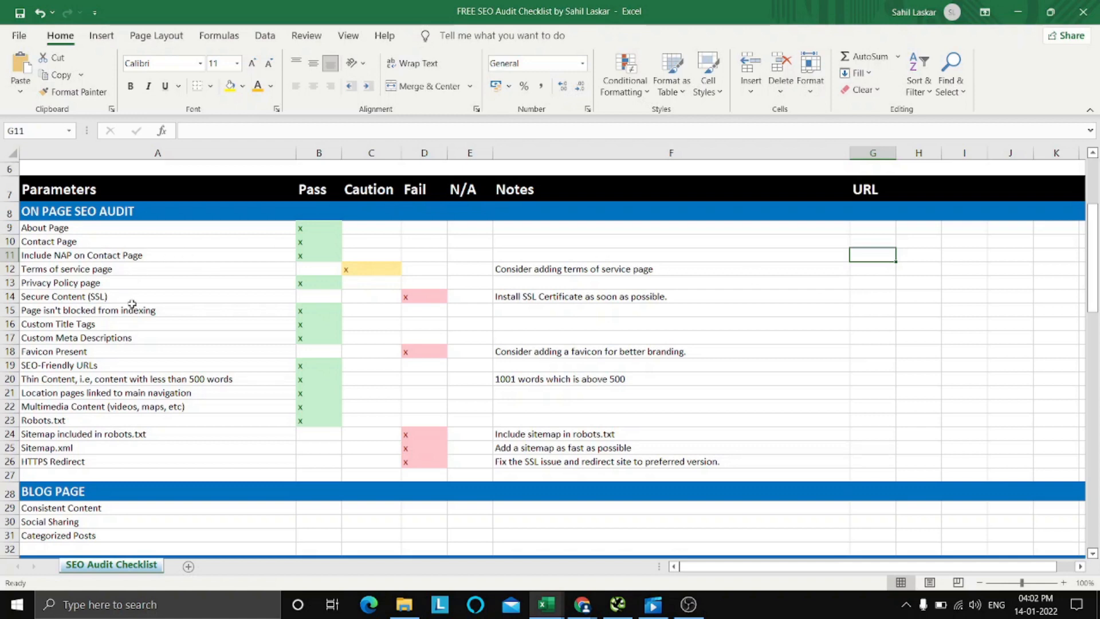
Switch to the Roof Masters London site in Chrome and inspect its title and description with the SEO META in 1 CLICK extension.
{"action": "left_click", "coordinate": [123, 323]}
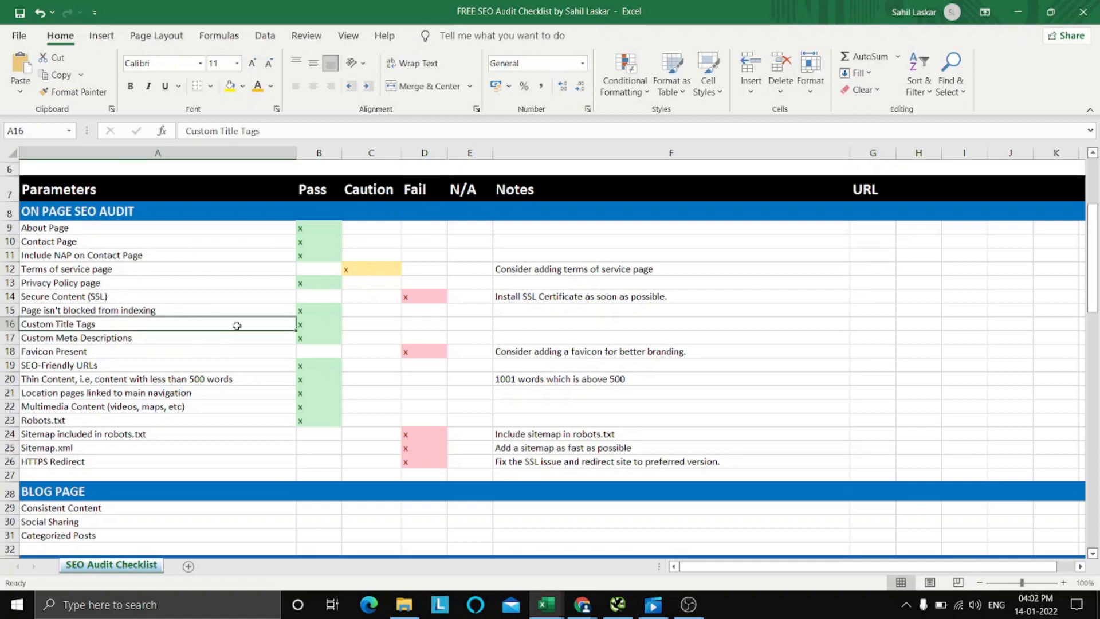
{"action": "mouse_move", "coordinate": [582, 604]}
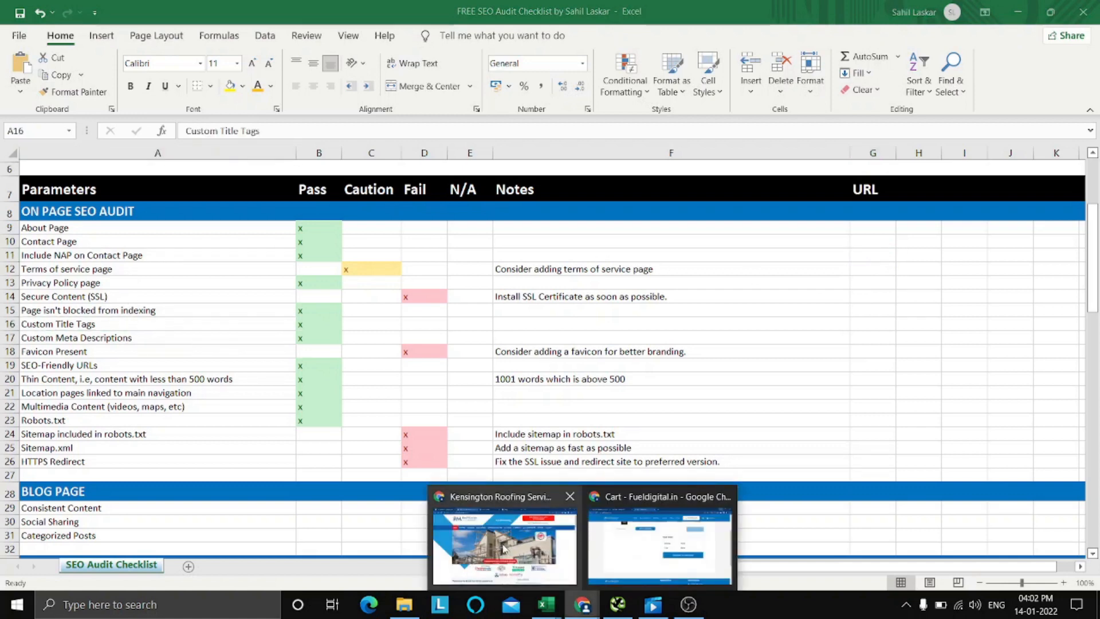
{"action": "left_click", "coordinate": [503, 548]}
{"action": "scroll", "coordinate": [825, 356], "scroll_direction": "down", "scroll_amount": 3}
{"action": "scroll", "coordinate": [826, 357], "scroll_direction": "up", "scroll_amount": 3}
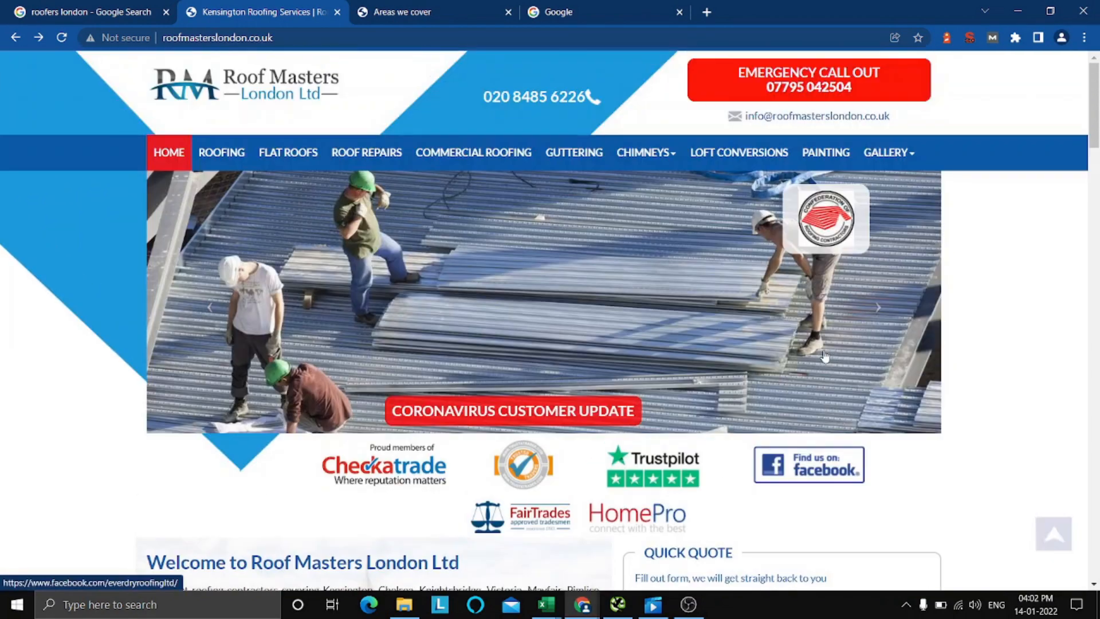
{"action": "left_click", "coordinate": [969, 38]}
{"action": "left_click", "coordinate": [969, 38]}
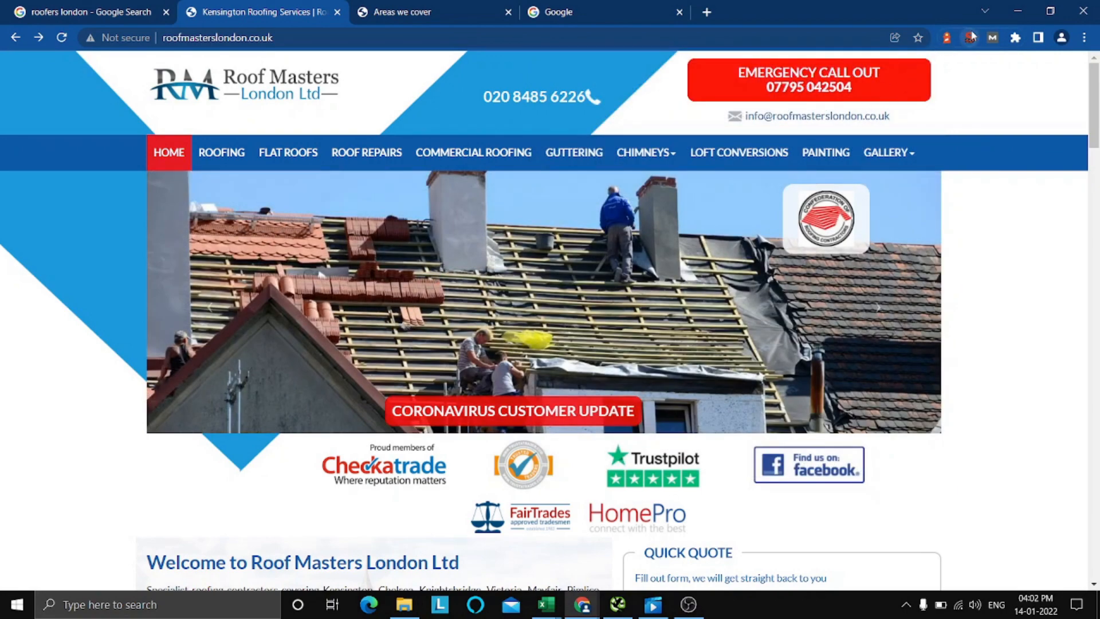
{"action": "left_click", "coordinate": [968, 38]}
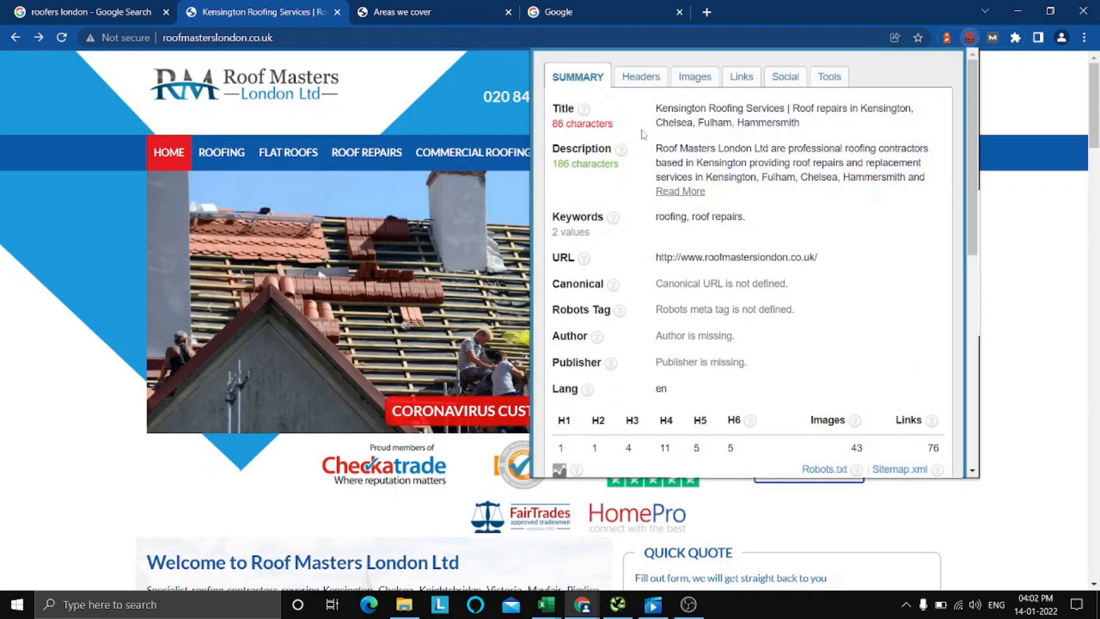
{"action": "left_click", "coordinate": [970, 38]}
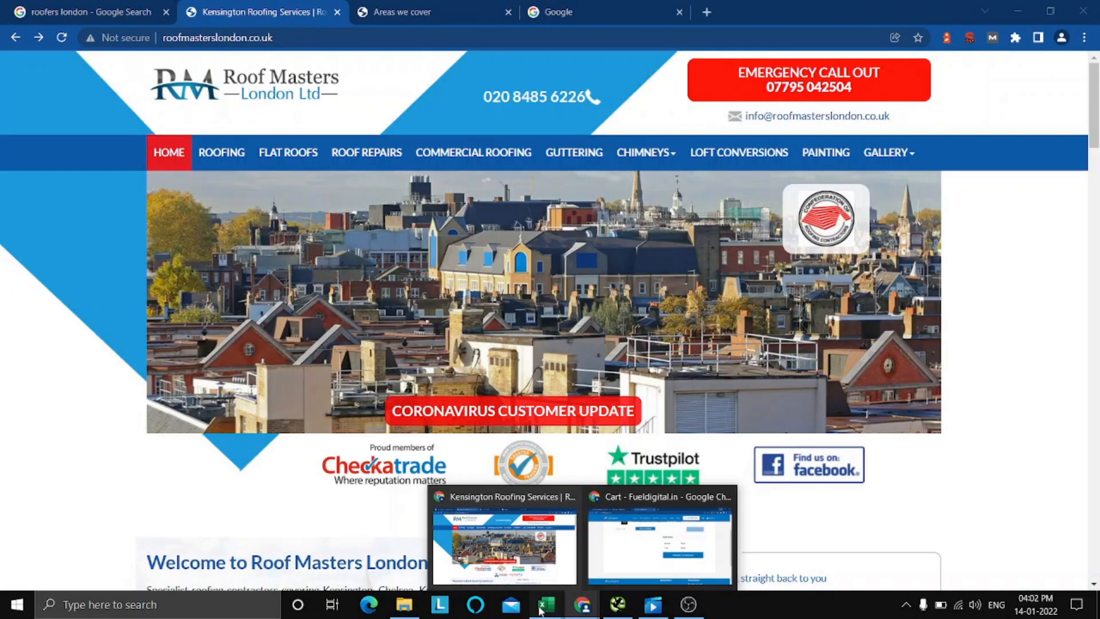
Return to the Excel checklist and go over the Custom Title Tags, Custom Meta Descriptions and Favicon Present items.
{"action": "mouse_move", "coordinate": [541, 611]}
{"action": "left_click", "coordinate": [493, 534]}
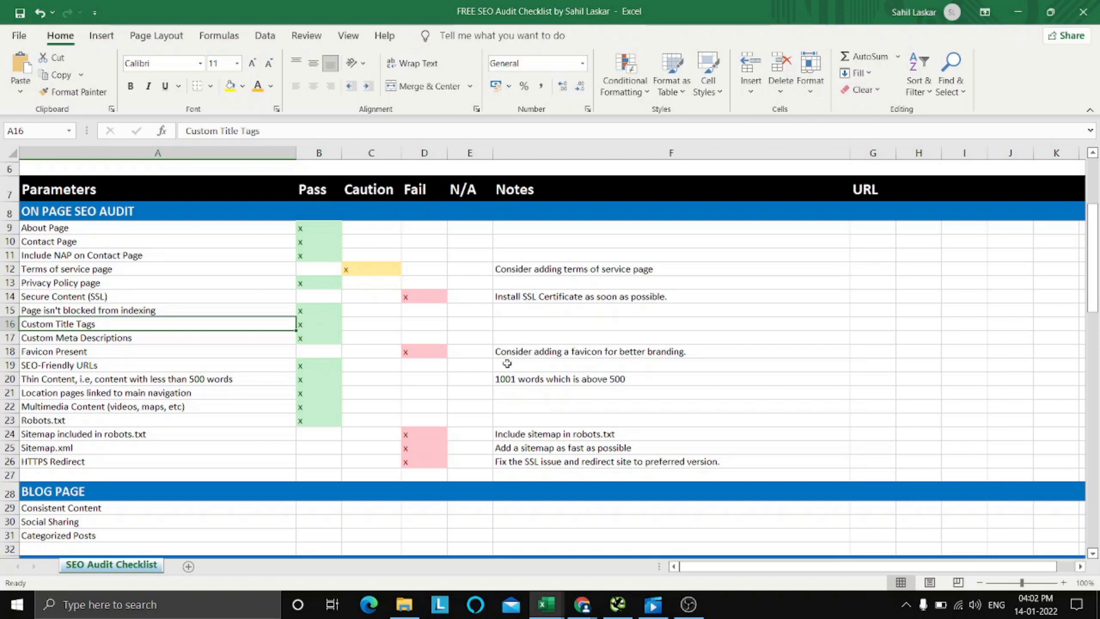
{"action": "key", "text": "Down"}
{"action": "key", "text": "Down"}
{"action": "key", "text": "Down"}
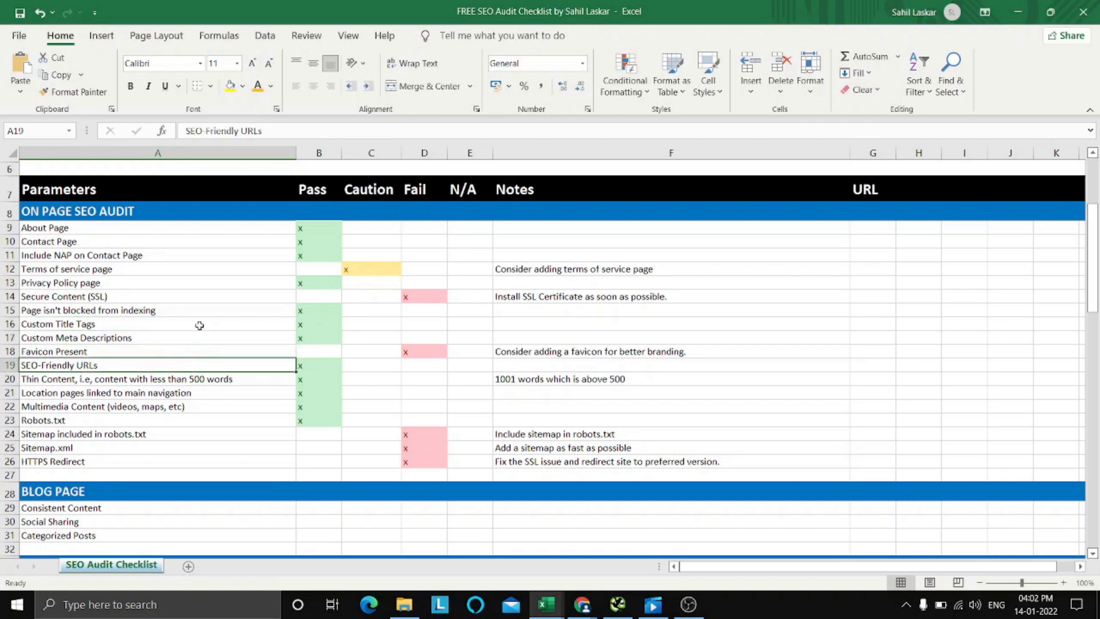
{"action": "left_click", "coordinate": [198, 326]}
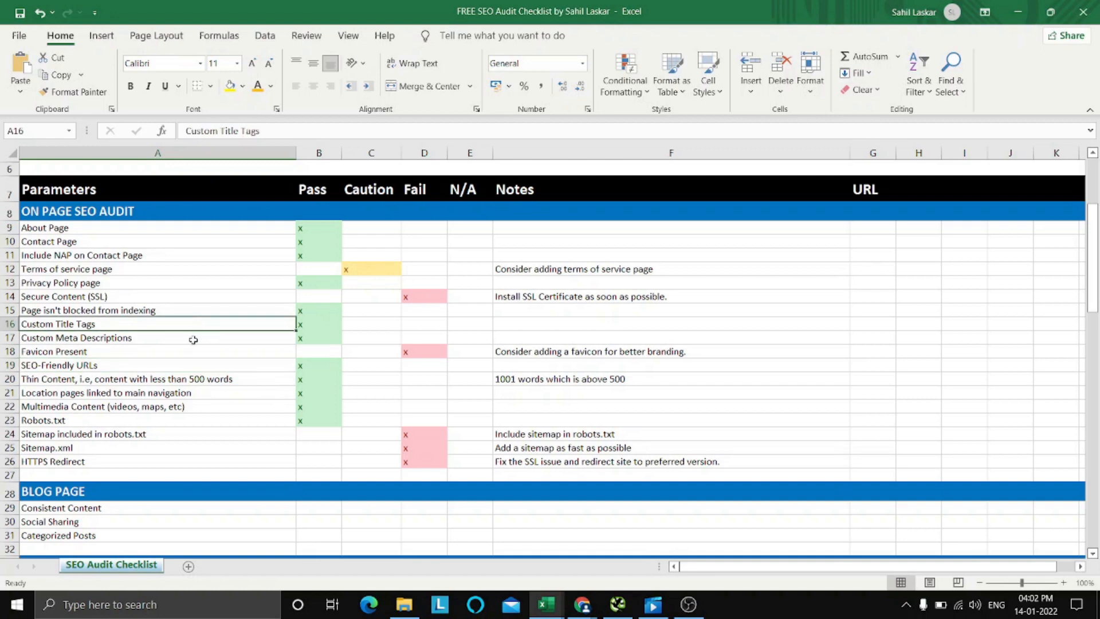
{"action": "left_click", "coordinate": [193, 340]}
{"action": "left_click", "coordinate": [191, 352]}
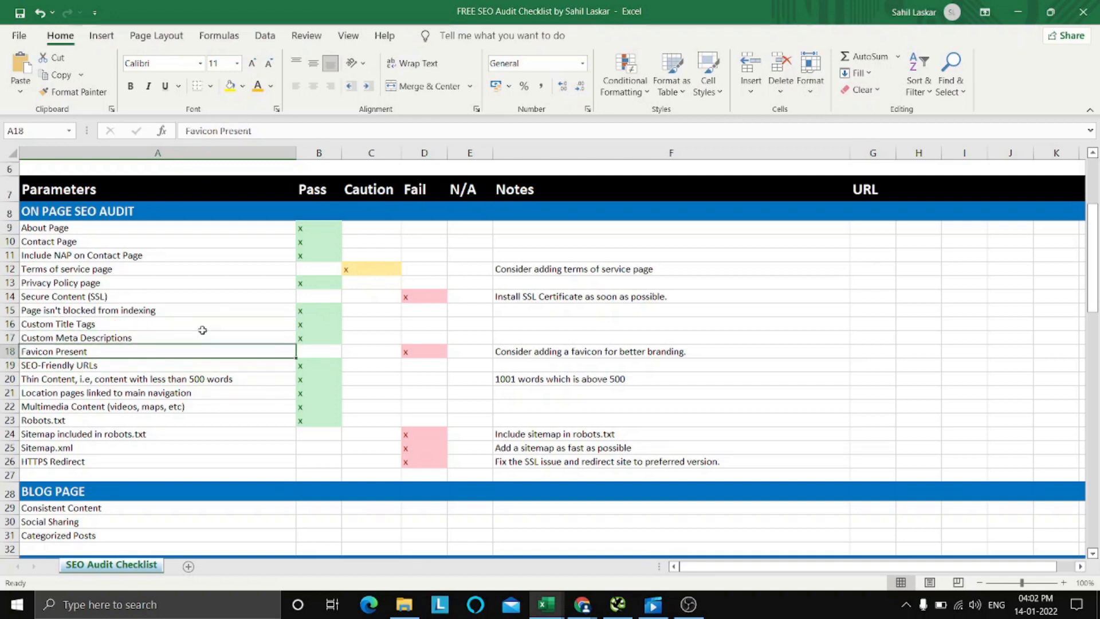
{"action": "left_click", "coordinate": [203, 335]}
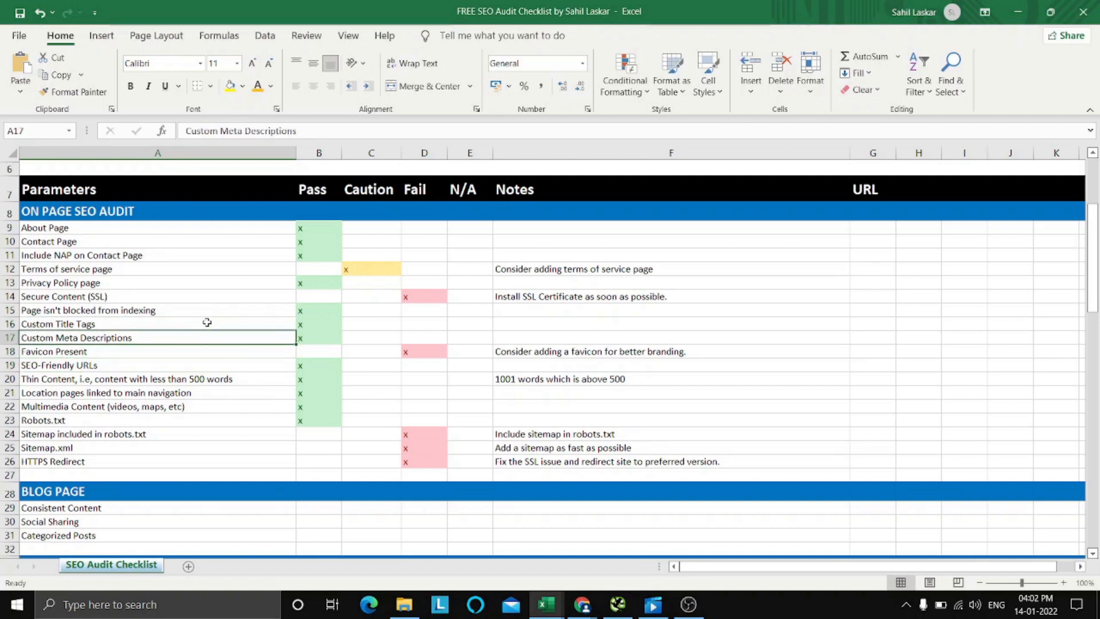
{"action": "left_click", "coordinate": [207, 323]}
{"action": "left_click", "coordinate": [199, 350]}
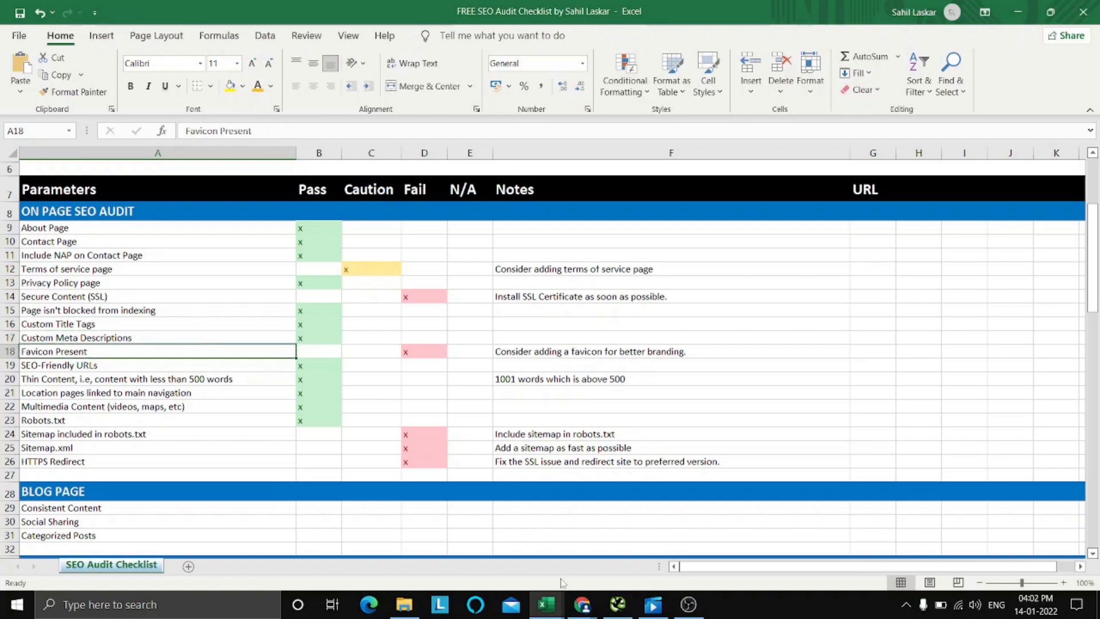
View the Roof Masters London home page in Chrome again, then return to the on-page checklist in Excel.
{"action": "mouse_move", "coordinate": [580, 606]}
{"action": "left_click", "coordinate": [504, 542]}
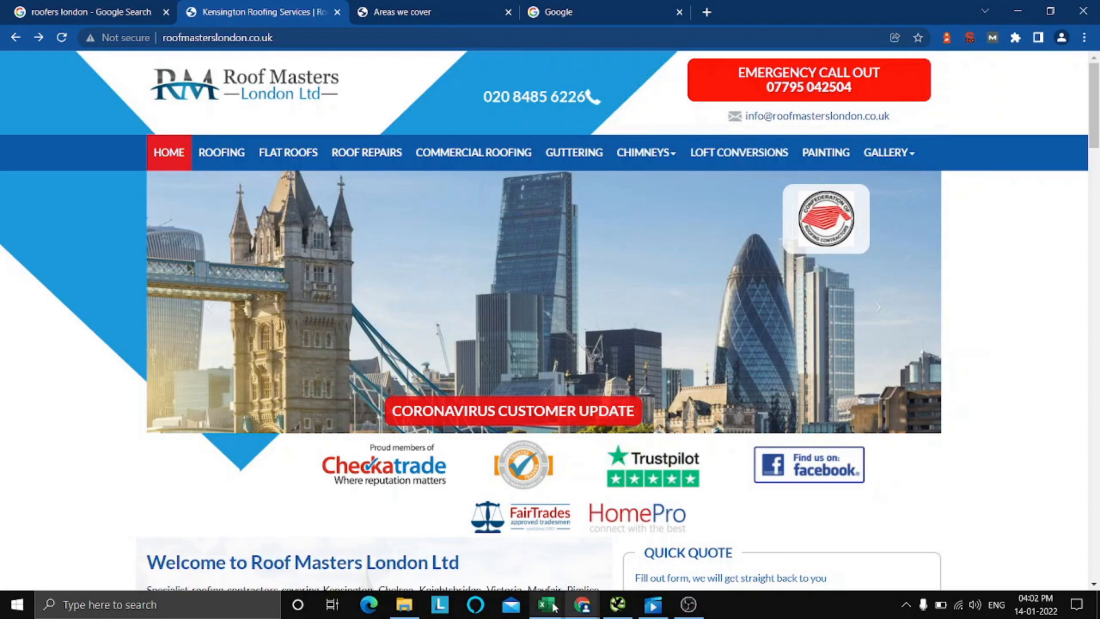
{"action": "mouse_move", "coordinate": [578, 608]}
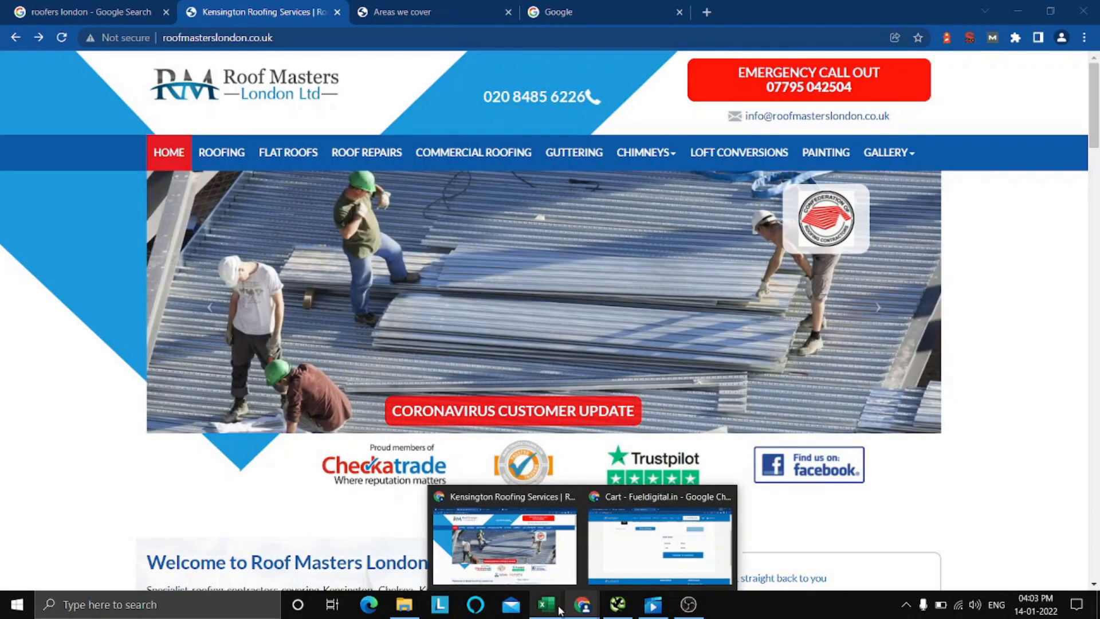
{"action": "left_click", "coordinate": [513, 542]}
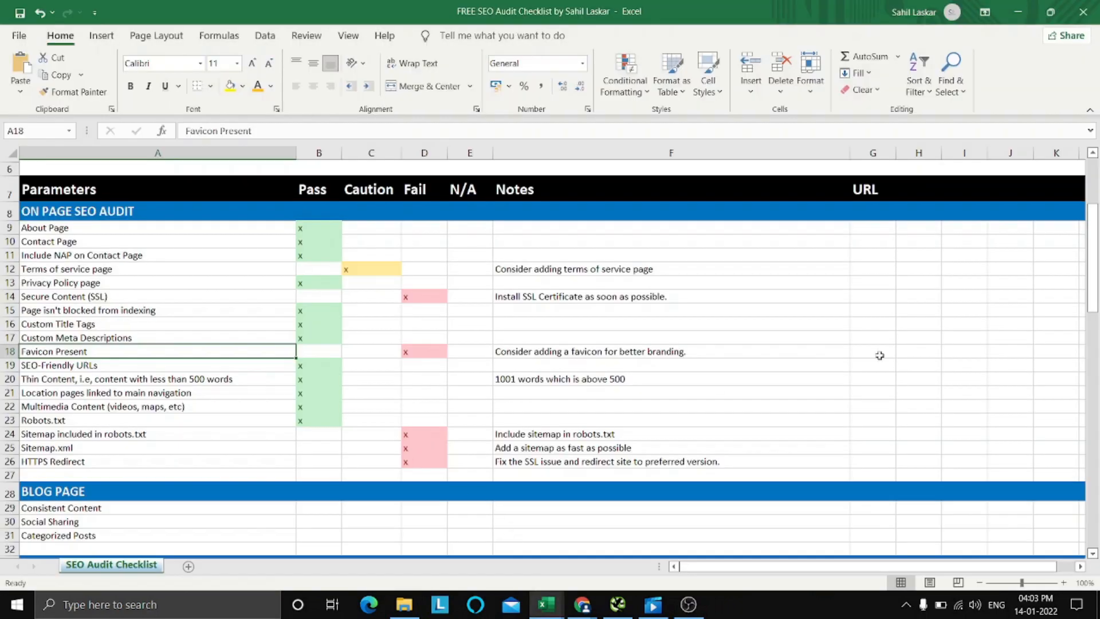
{"action": "left_click", "coordinate": [929, 337]}
{"action": "scroll", "coordinate": [876, 362], "scroll_direction": "up", "scroll_amount": 1}
{"action": "scroll", "coordinate": [870, 358], "scroll_direction": "down", "scroll_amount": 1}
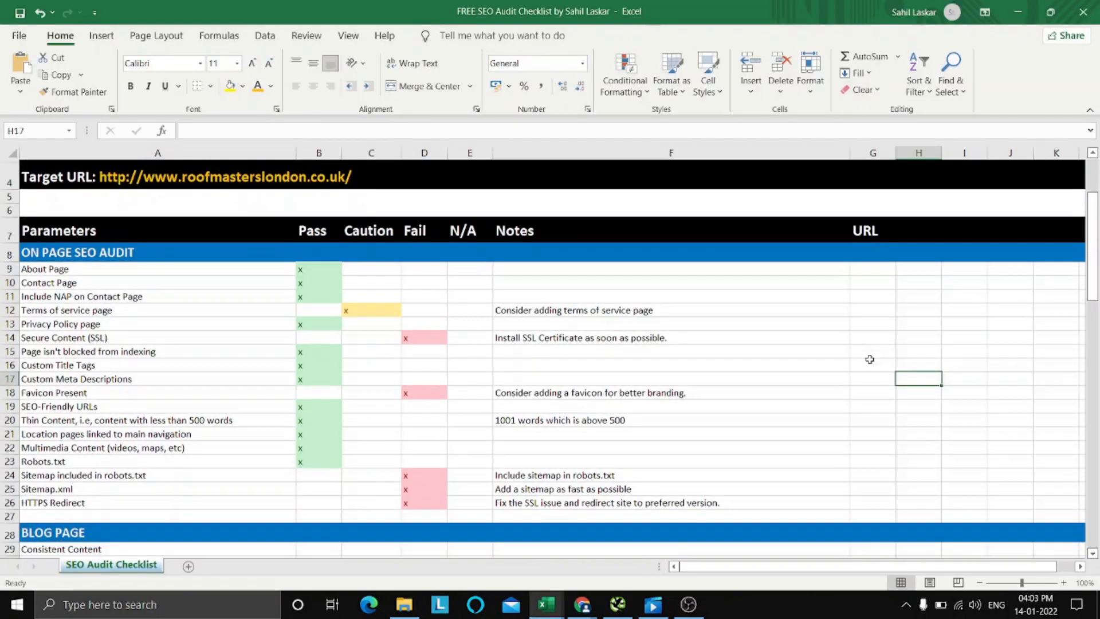
Switch to The Complete Website Audit SEO Template workbook, view its product in the Fueldigital.in cart in Chrome, and return to the workbook.
{"action": "mouse_move", "coordinate": [555, 609]}
{"action": "left_click", "coordinate": [634, 545]}
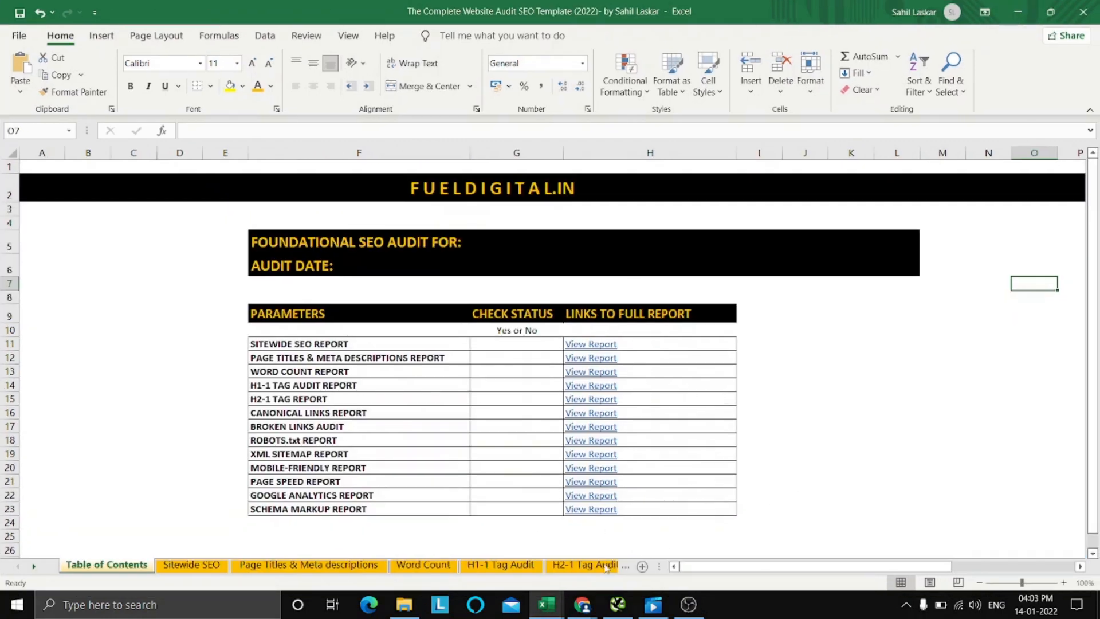
{"action": "left_click", "coordinate": [580, 611]}
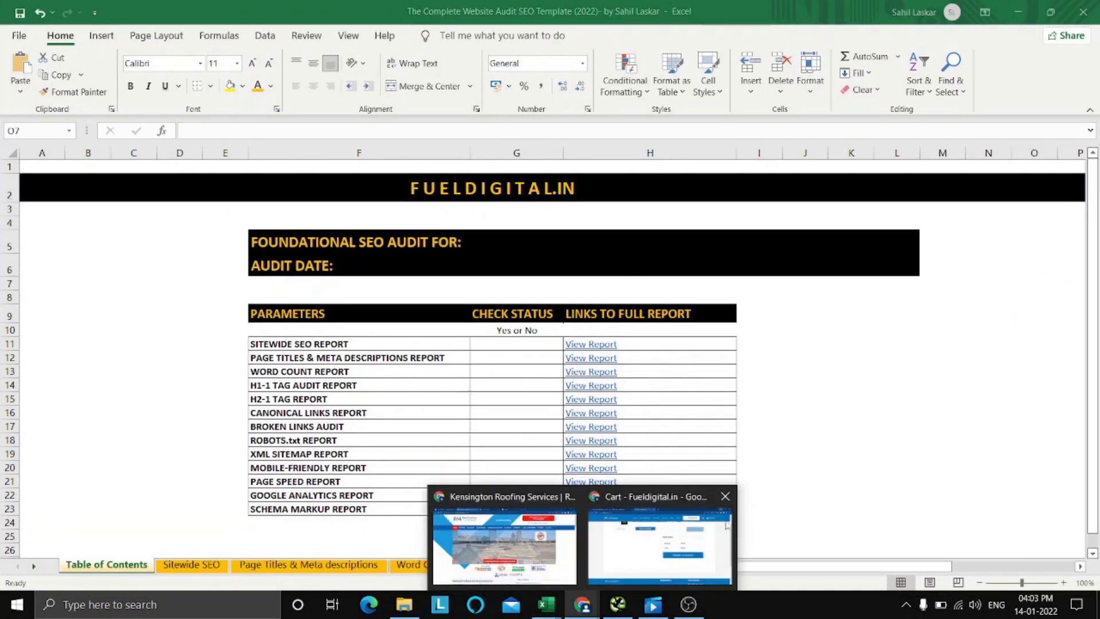
{"action": "left_click", "coordinate": [654, 542]}
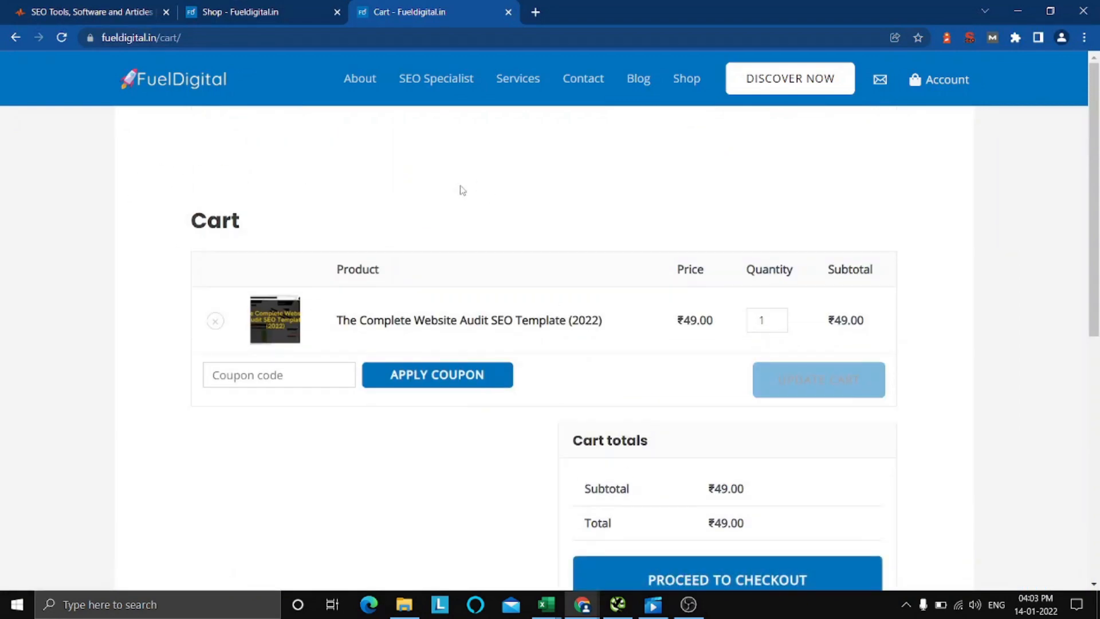
{"action": "scroll", "coordinate": [499, 243], "scroll_direction": "down", "scroll_amount": 5}
{"action": "scroll", "coordinate": [829, 256], "scroll_direction": "up", "scroll_amount": 5}
{"action": "left_click", "coordinate": [1018, 11]}
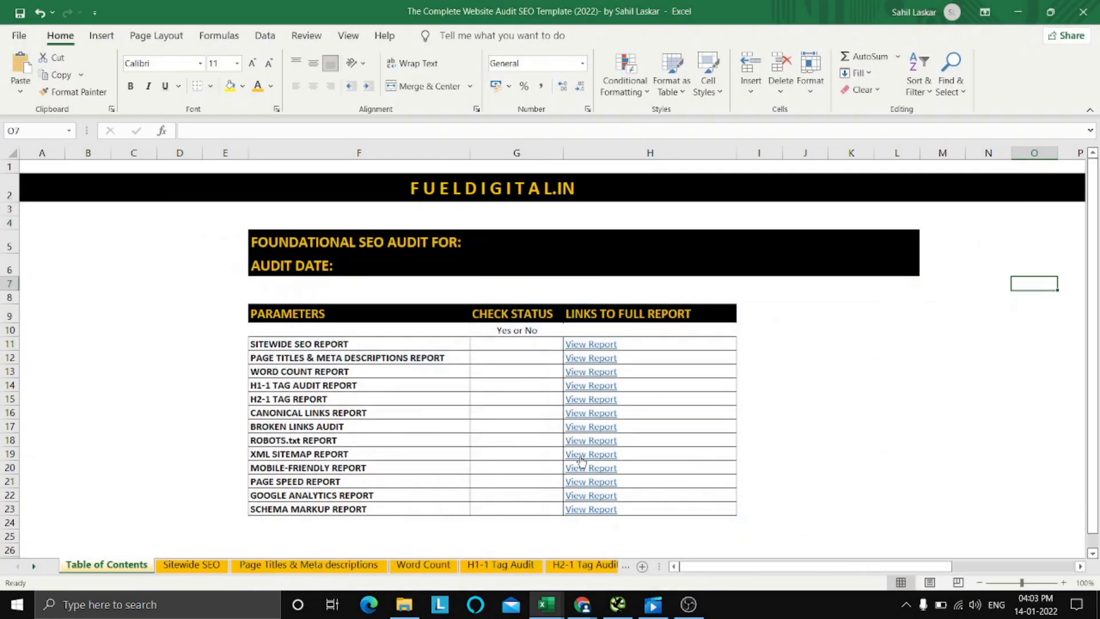
Review the report list in the template's Table of Contents and open the Page Titles & Meta Descriptions report.
{"action": "scroll", "coordinate": [863, 376], "scroll_direction": "down", "scroll_amount": 1}
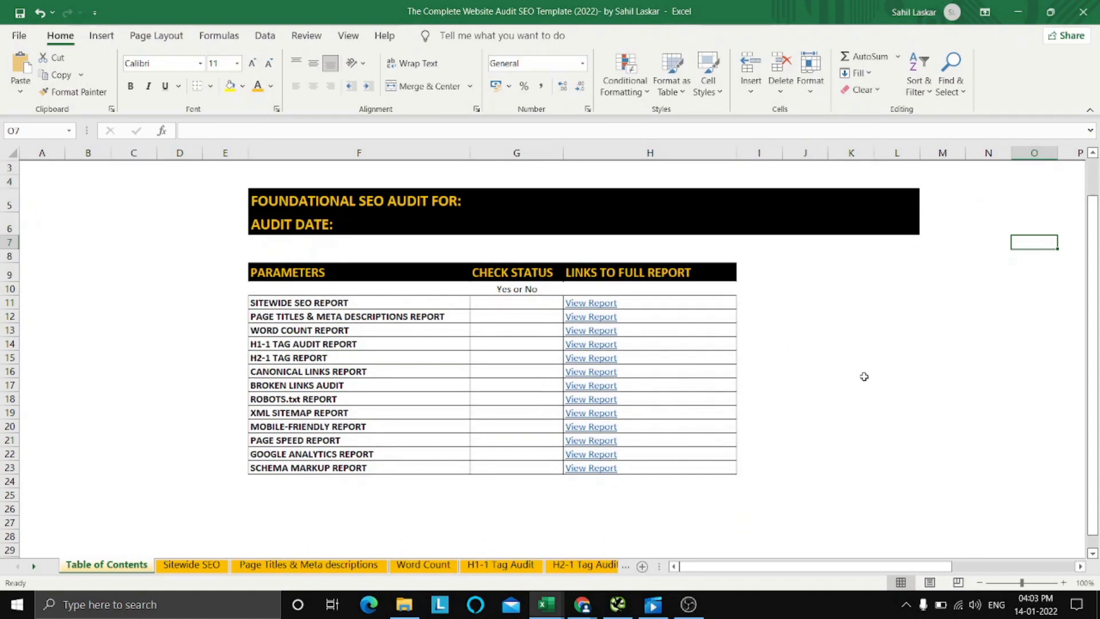
{"action": "scroll", "coordinate": [864, 376], "scroll_direction": "up", "scroll_amount": 1}
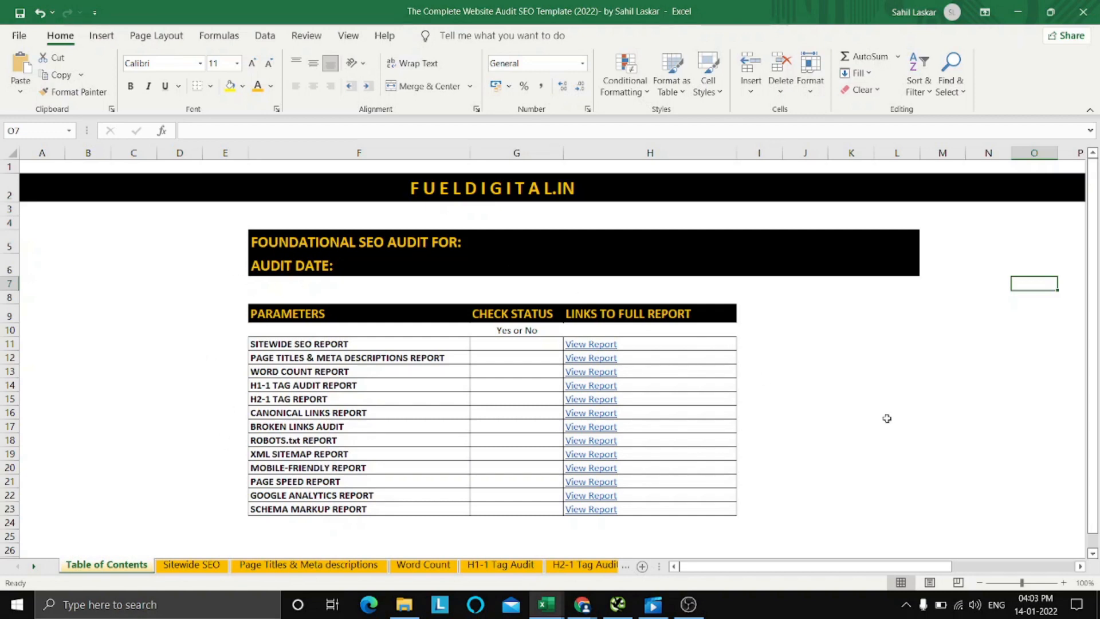
{"action": "scroll", "coordinate": [888, 418], "scroll_direction": "down", "scroll_amount": 1}
{"action": "scroll", "coordinate": [888, 418], "scroll_direction": "up", "scroll_amount": 1}
{"action": "left_click", "coordinate": [996, 221]}
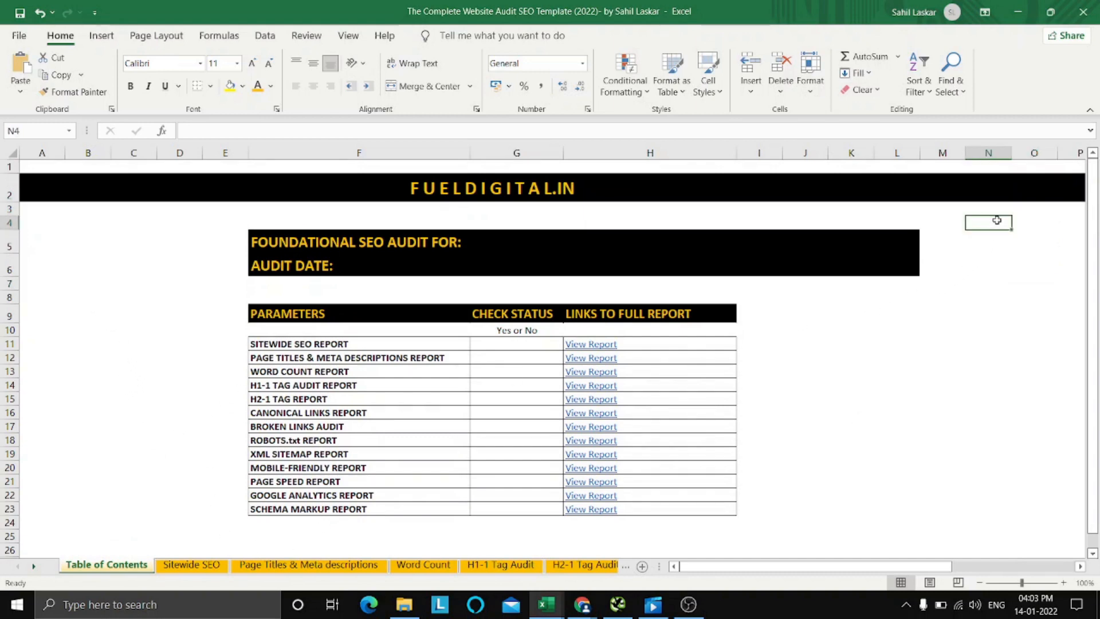
{"action": "left_click", "coordinate": [1002, 330]}
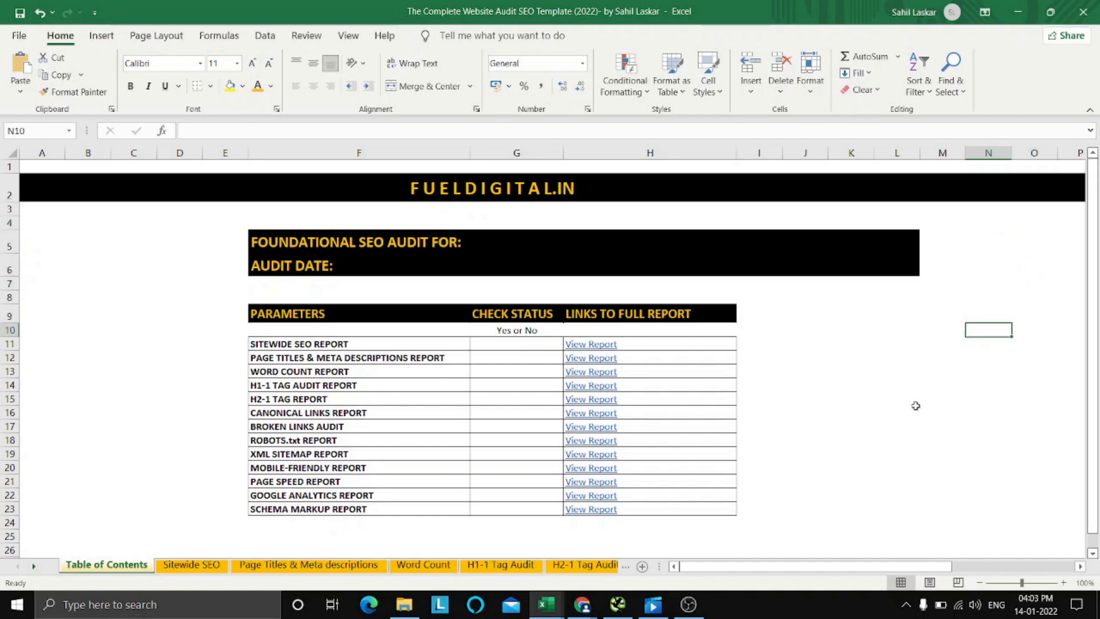
{"action": "left_click", "coordinate": [595, 357]}
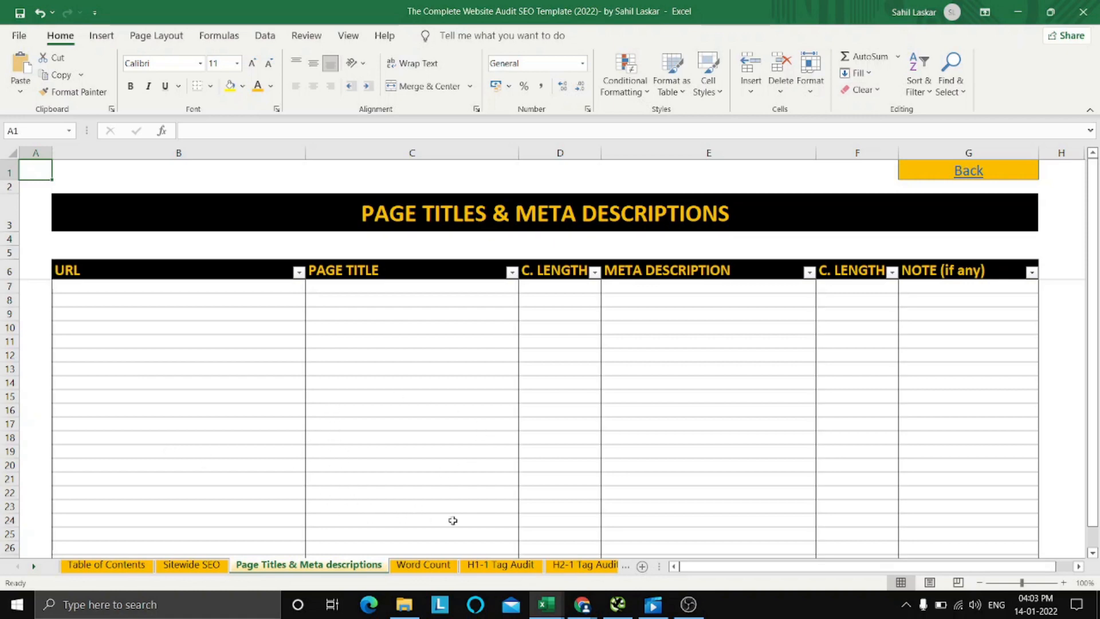
Enter 67 as a trial page title character length in cell D13, then delete it.
{"action": "left_click", "coordinate": [537, 366]}
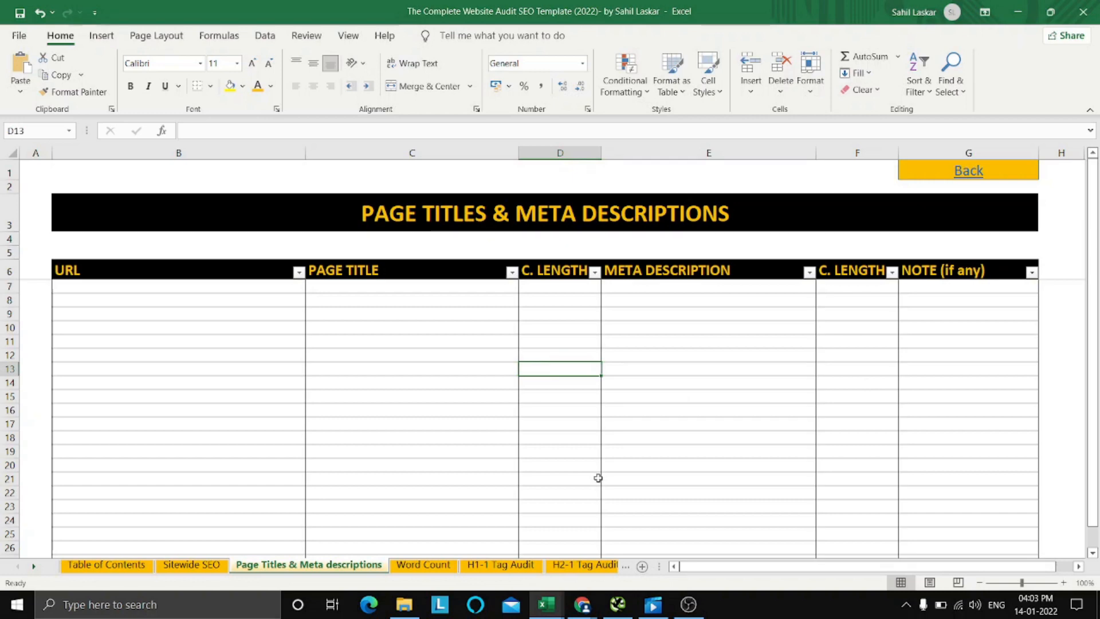
{"action": "type", "text": "67"}
{"action": "key", "text": "Return"}
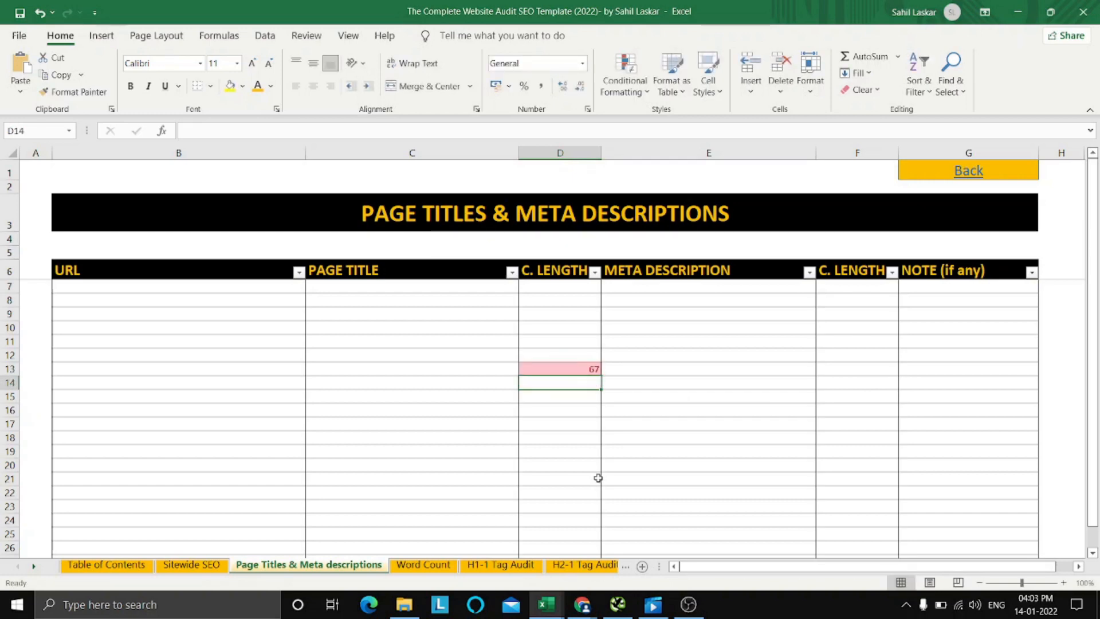
{"action": "key", "text": "Return"}
{"action": "key", "text": "Up"}
{"action": "key", "text": "Up"}
{"action": "key", "text": "Delete"}
{"action": "key", "text": "Up"}
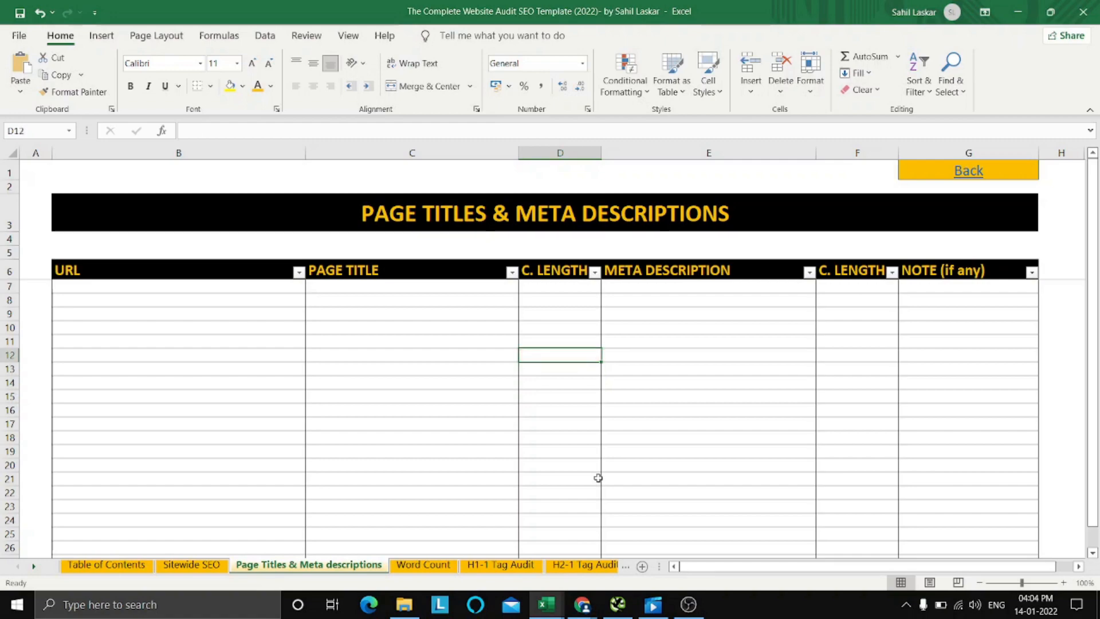
{"action": "key", "text": "Down"}
Bring up the Screaming Frog crawl of the Roof Masters London site, then return to the Page Titles & Meta Descriptions sheet.
{"action": "left_click", "coordinate": [623, 607]}
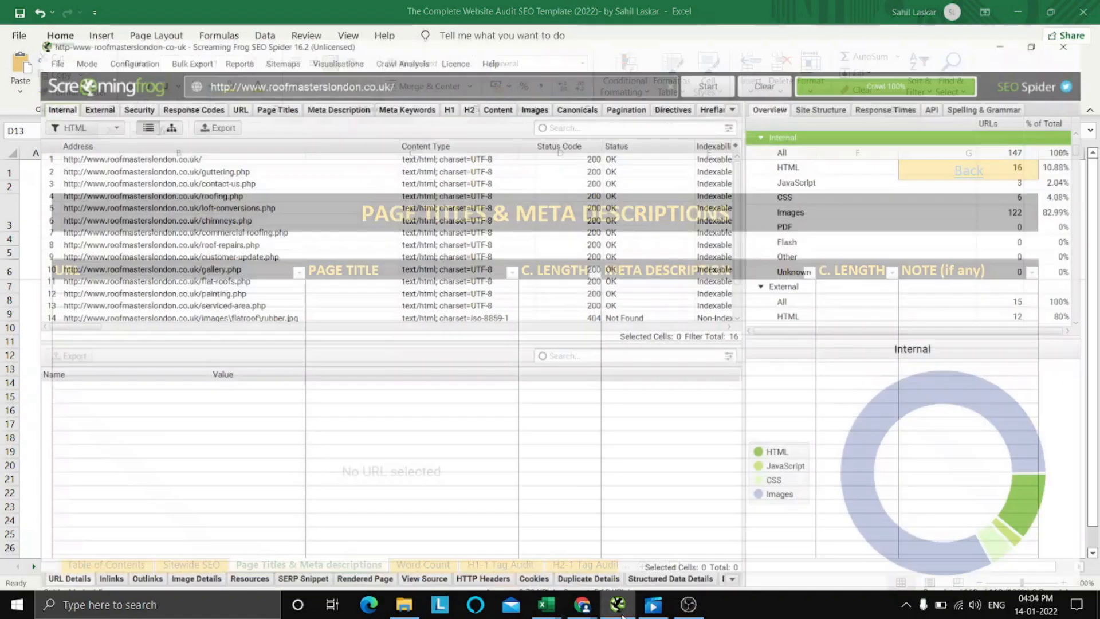
{"action": "left_click", "coordinate": [623, 615]}
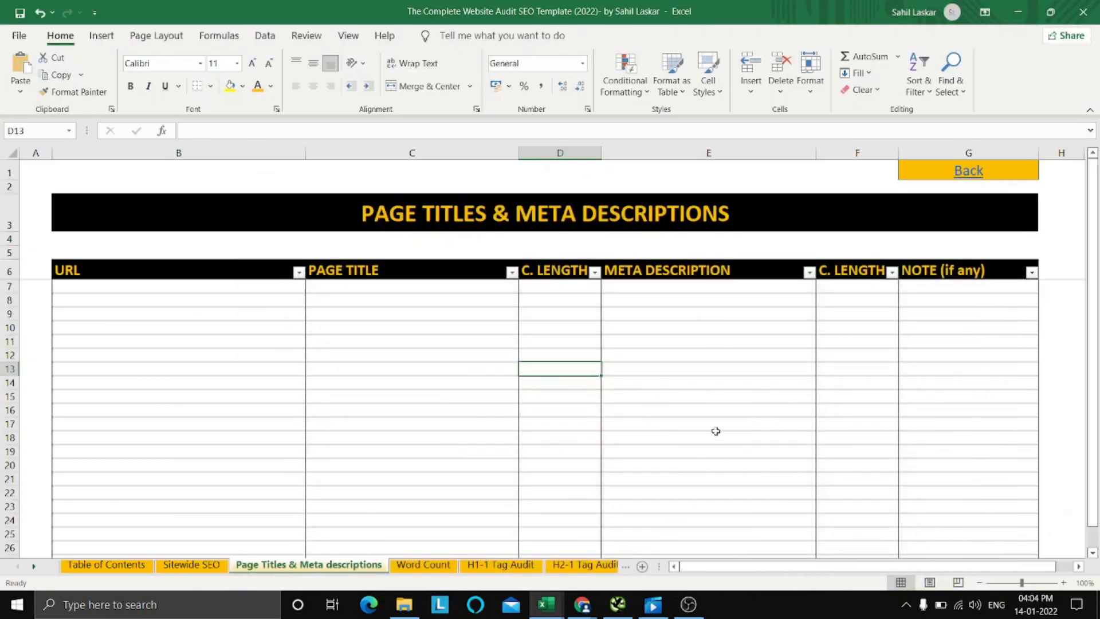
Return to the template's Table of Contents, then switch to the FREE SEO Audit Checklist workbook.
{"action": "left_click", "coordinate": [716, 429]}
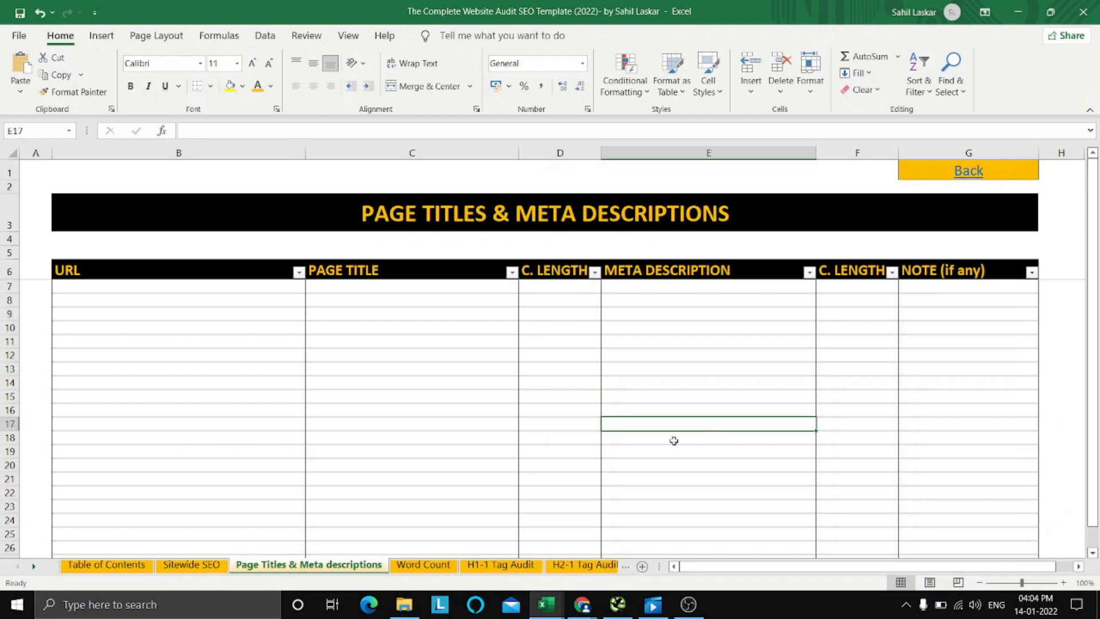
{"action": "left_click", "coordinate": [967, 174]}
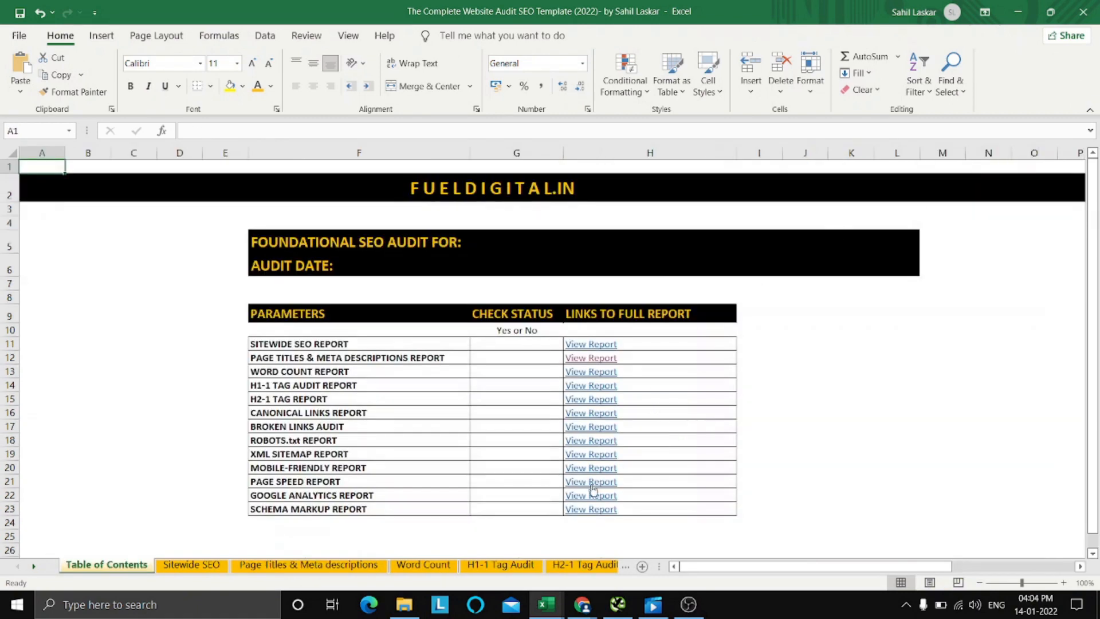
{"action": "left_click", "coordinate": [546, 605]}
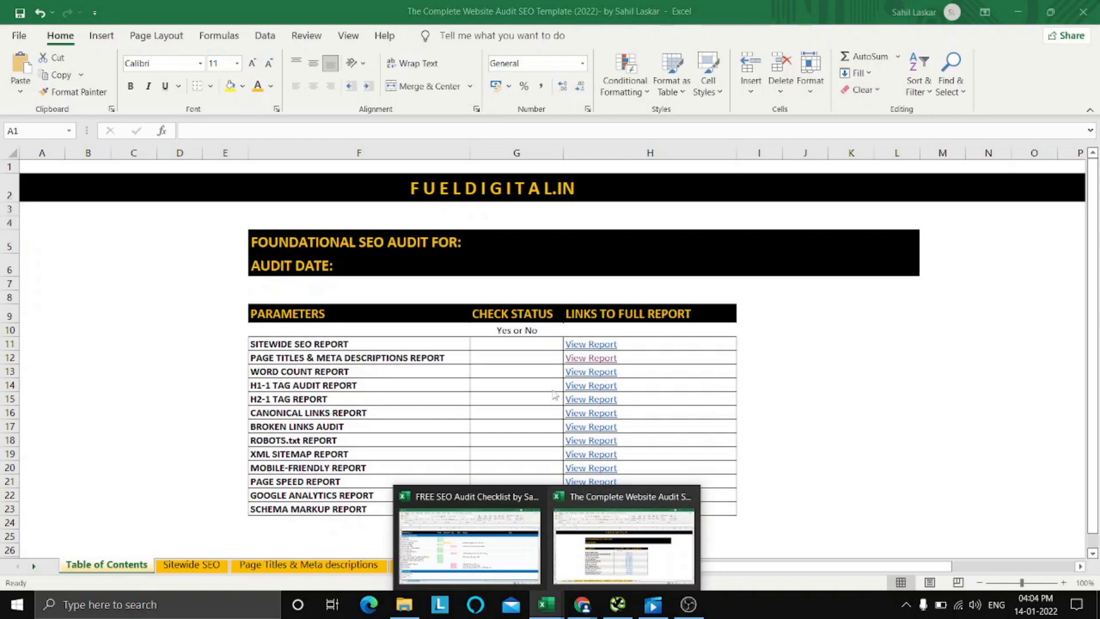
{"action": "left_click", "coordinate": [486, 551]}
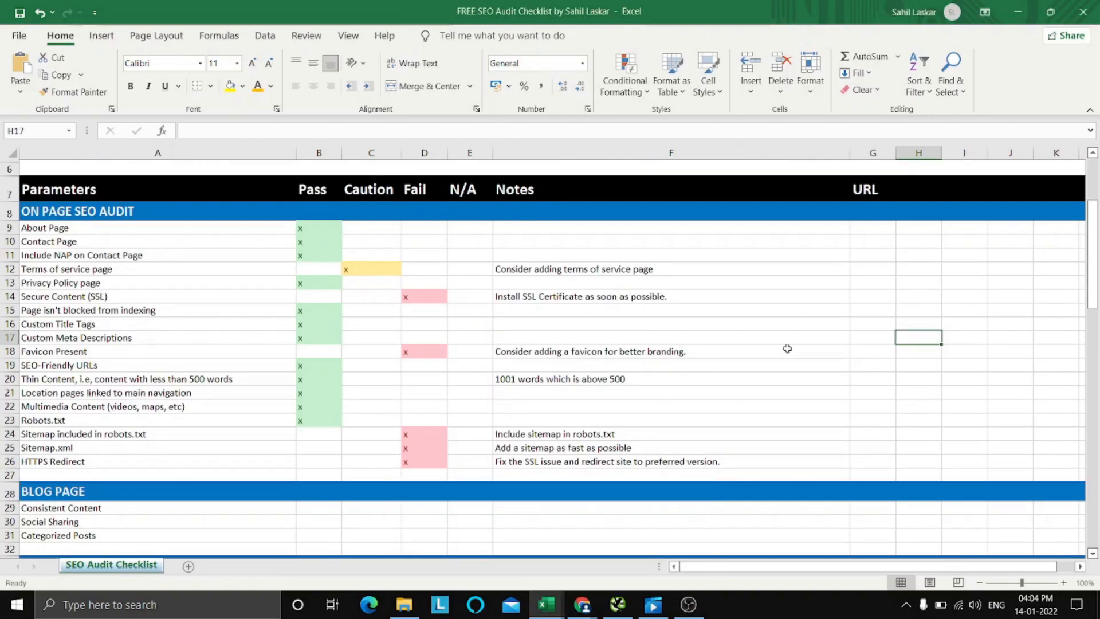
Review the On Page SEO Audit results and notes in the checklist, along with the URL column beside the Terms of service page row.
{"action": "scroll", "coordinate": [788, 349], "scroll_direction": "down", "scroll_amount": 1}
{"action": "scroll", "coordinate": [788, 349], "scroll_direction": "up", "scroll_amount": 2}
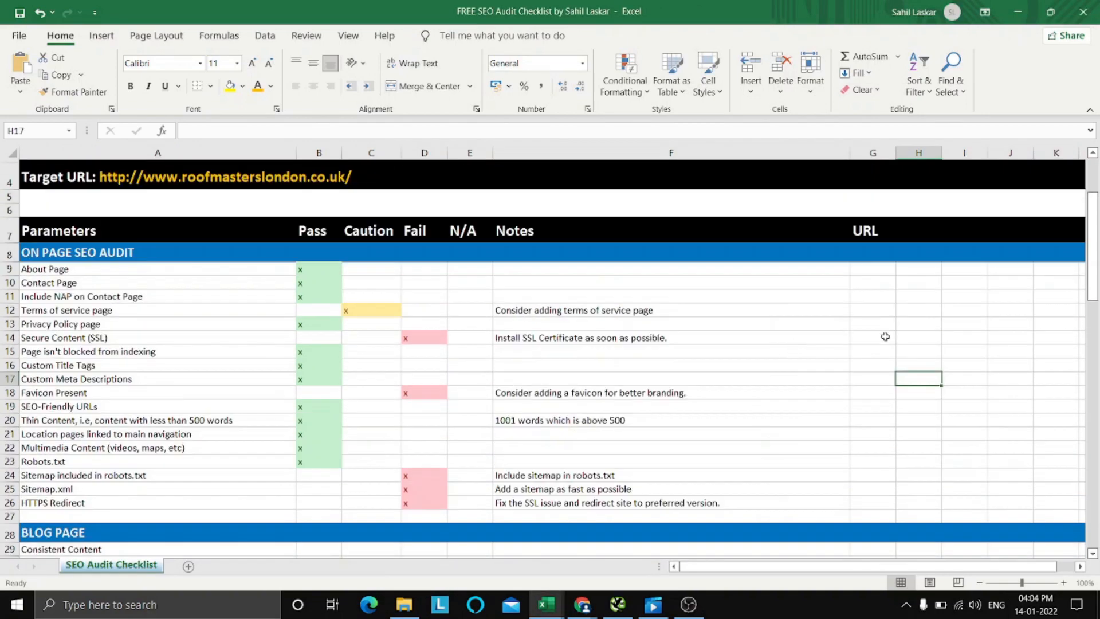
{"action": "left_click", "coordinate": [914, 324]}
{"action": "scroll", "coordinate": [689, 403], "scroll_direction": "down", "scroll_amount": 1}
{"action": "scroll", "coordinate": [689, 403], "scroll_direction": "down", "scroll_amount": 1}
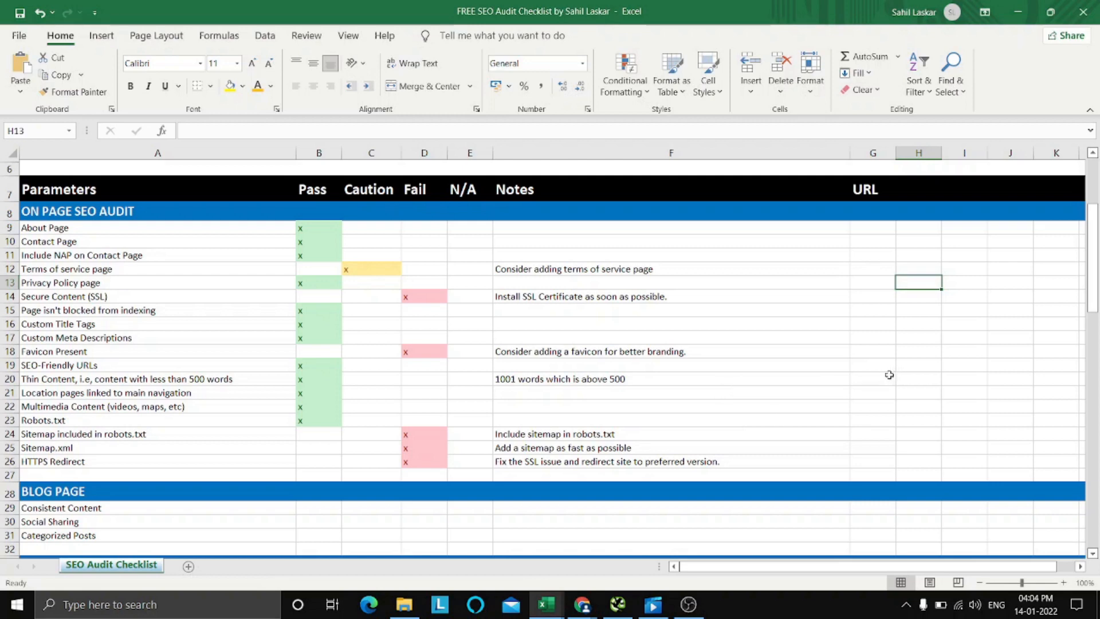
{"action": "left_click", "coordinate": [871, 284]}
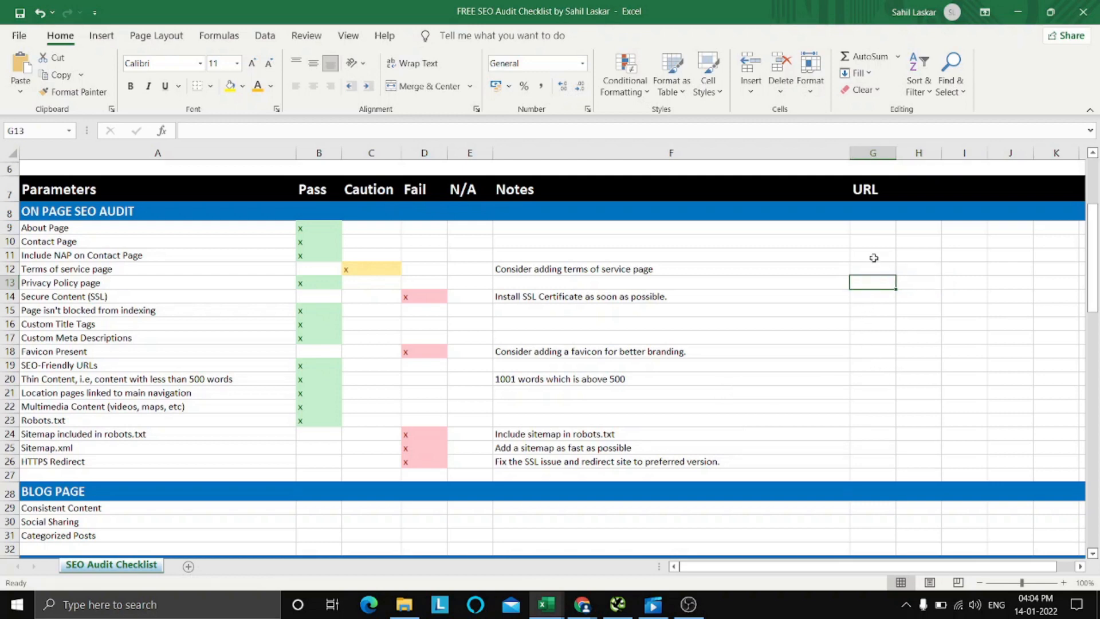
{"action": "left_click", "coordinate": [873, 259]}
{"action": "left_click", "coordinate": [874, 272]}
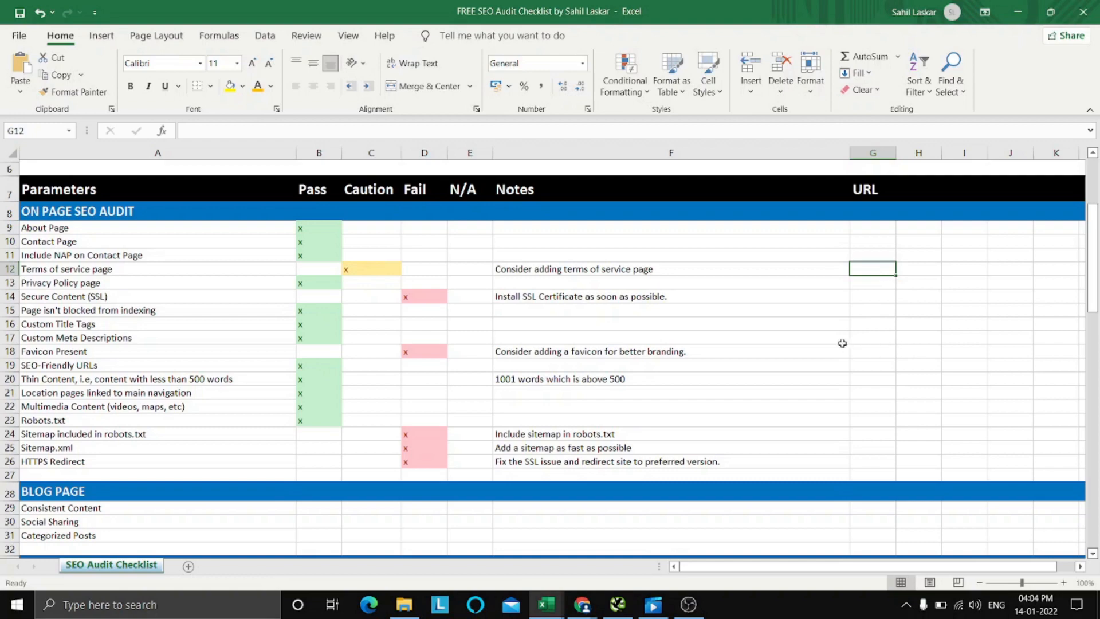
{"action": "scroll", "coordinate": [842, 342], "scroll_direction": "down", "scroll_amount": 1}
{"action": "scroll", "coordinate": [825, 342], "scroll_direction": "up", "scroll_amount": 1}
{"action": "left_click", "coordinate": [883, 328]}
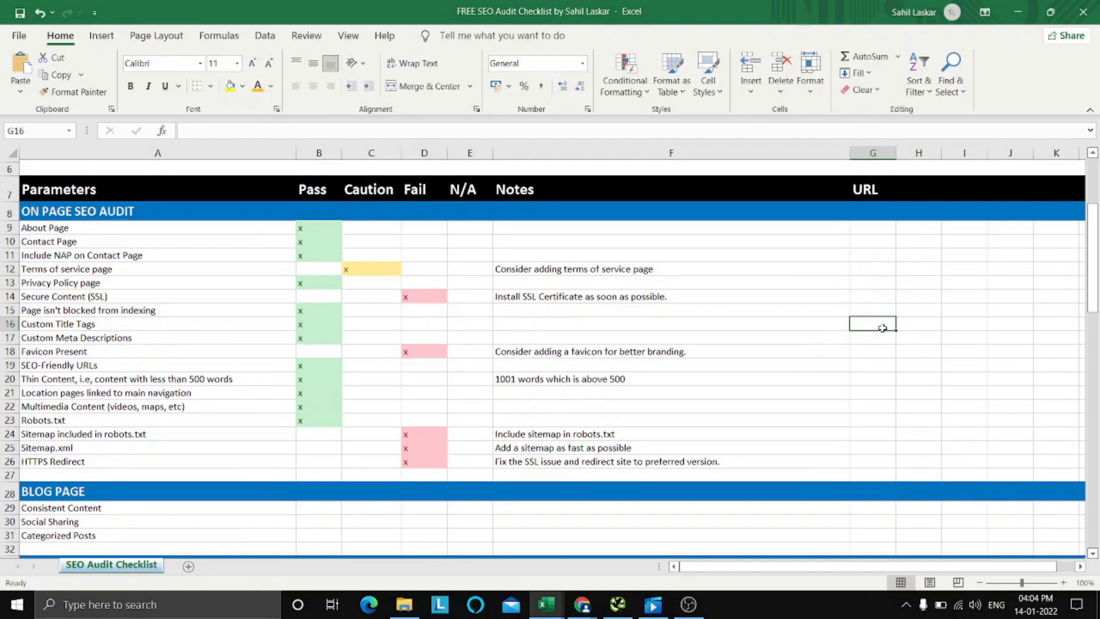
{"action": "left_click", "coordinate": [872, 266]}
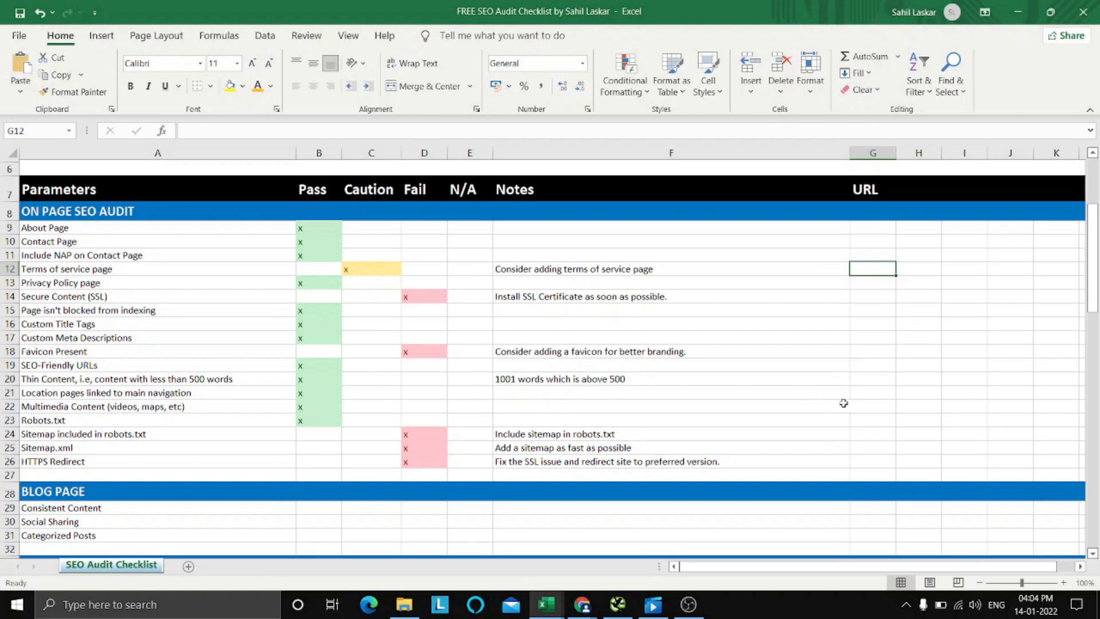